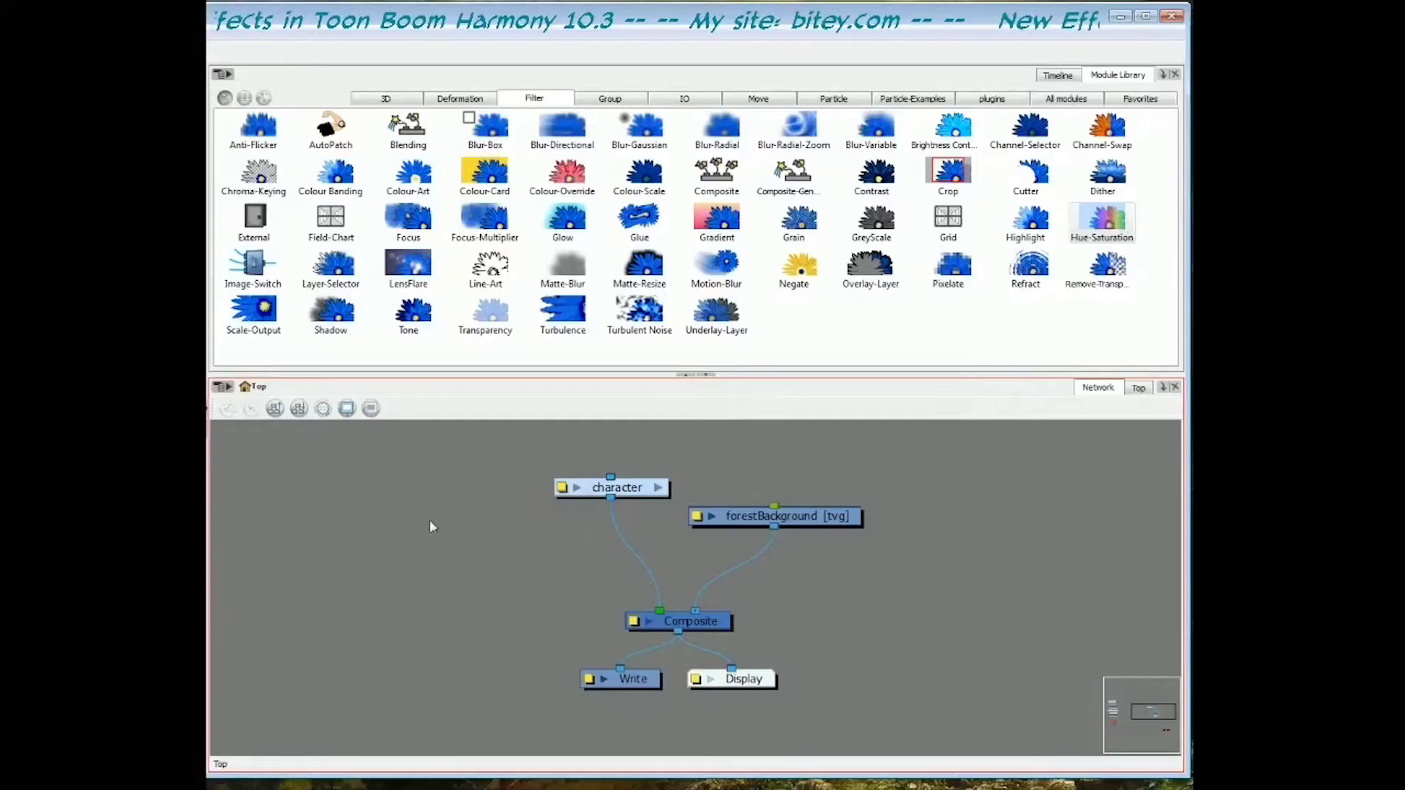
Insert a Hue-Saturation effect between the character group and the Composite, and show the rendered preview in the camera view
left_click(624, 494)
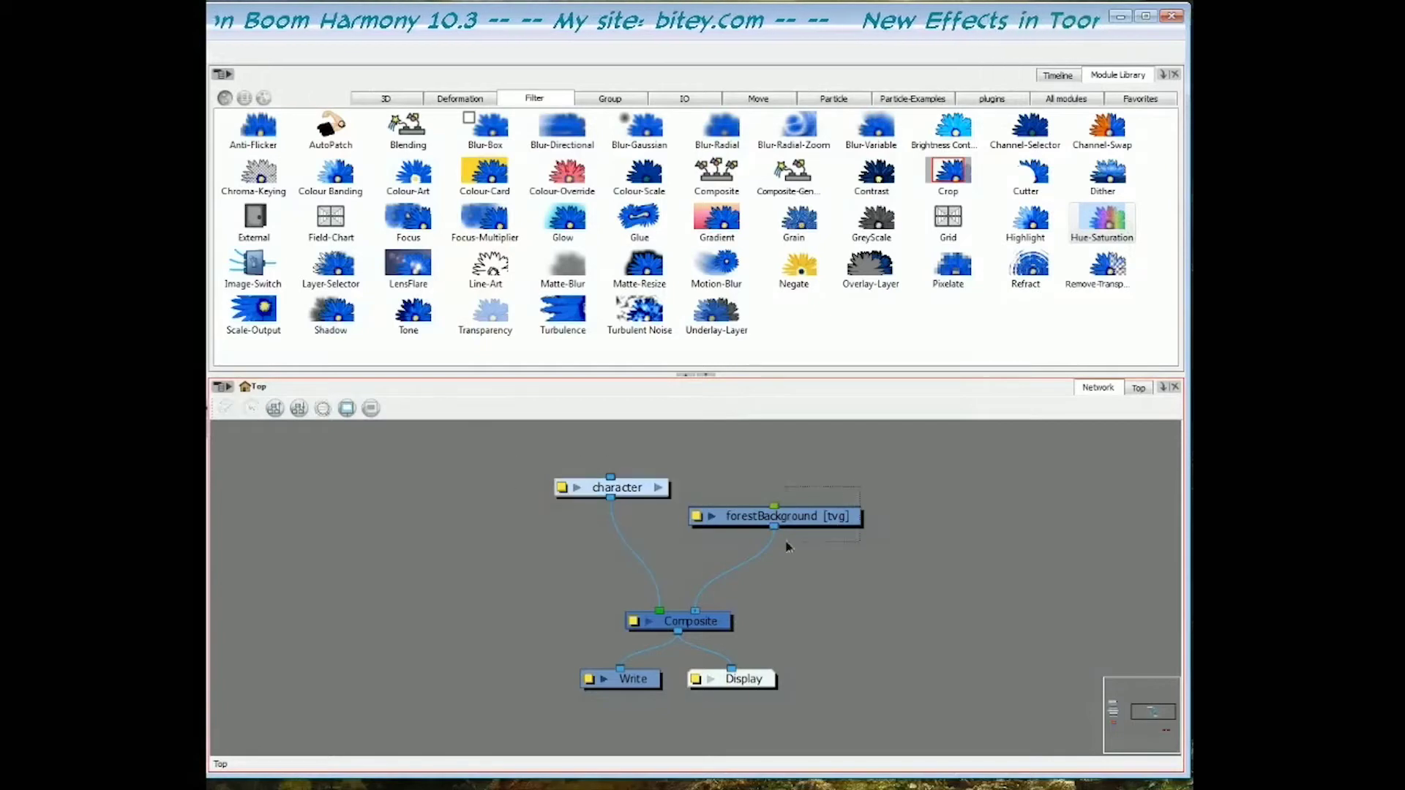
left_click(799, 518)
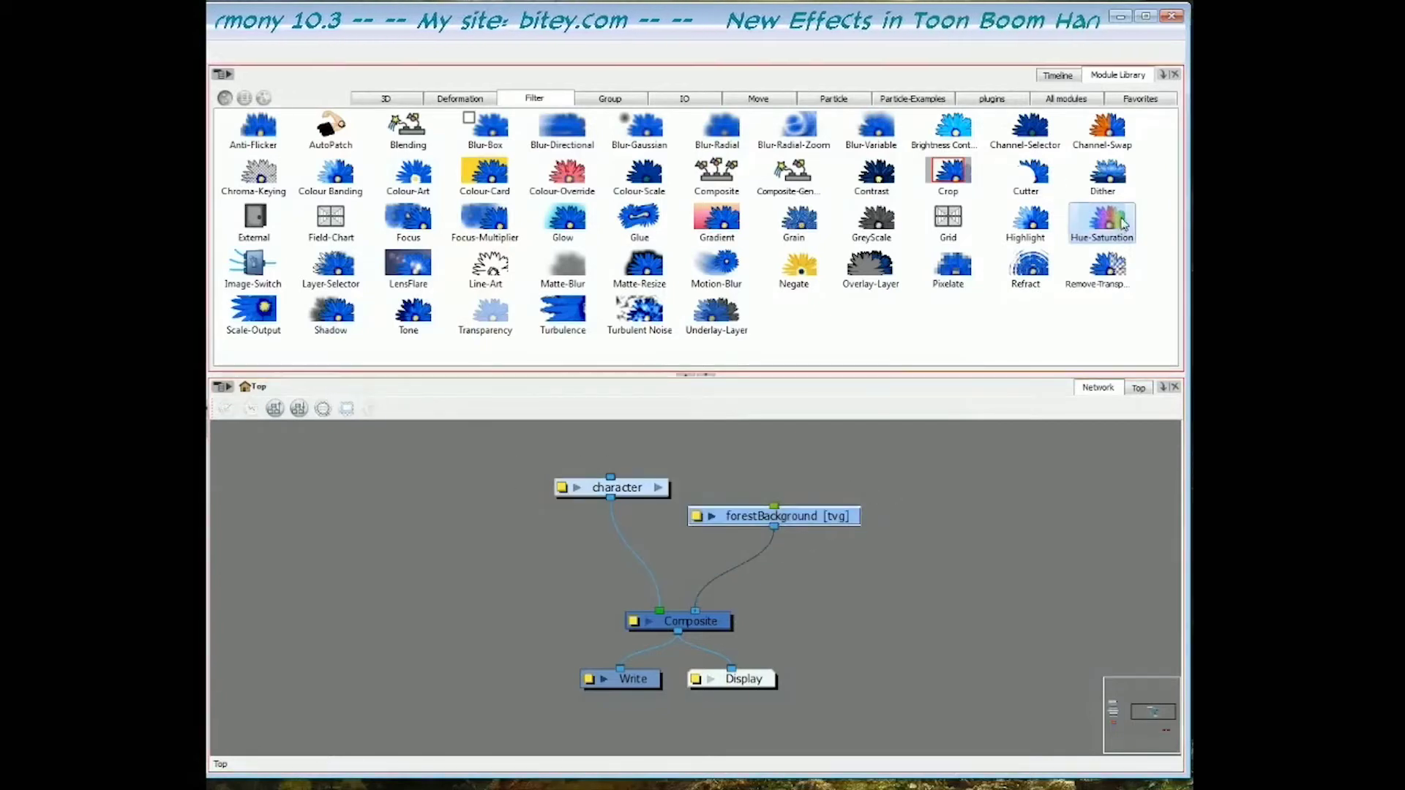
left_click_drag(1120, 219, 645, 549)
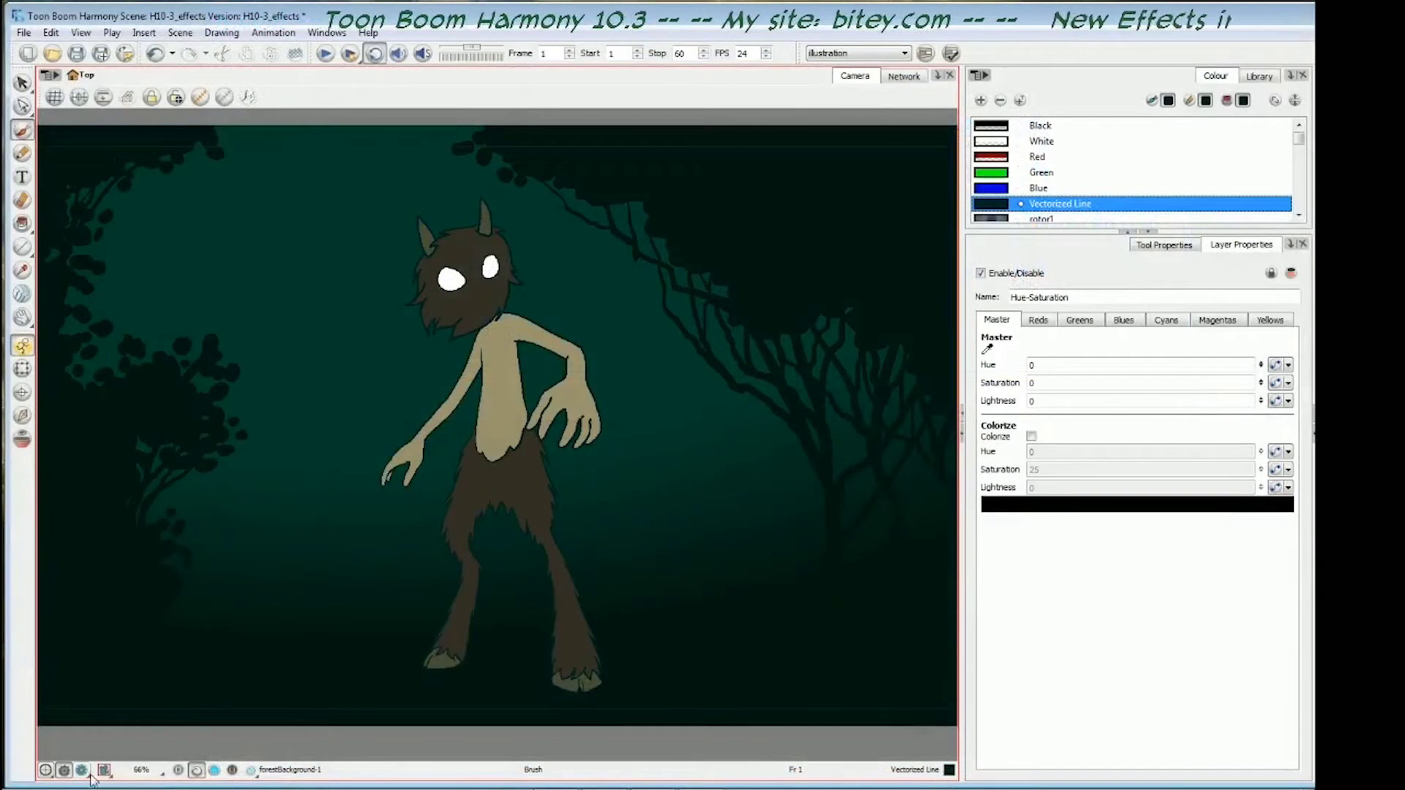
left_click(81, 770)
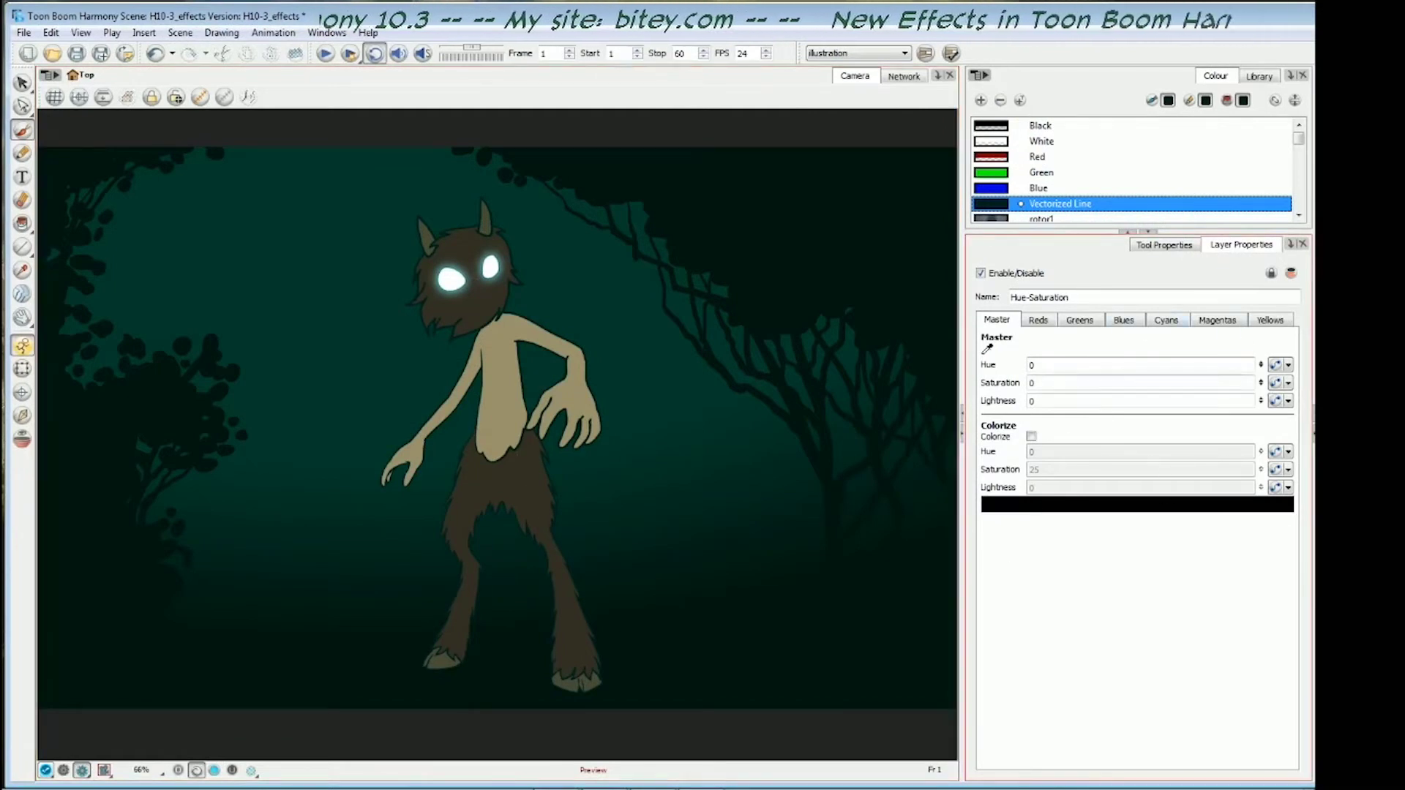
Enable Colorize on the Hue-Saturation effect and choose a bright cyan with a hue of about 182 and saturation of 80
left_click(1031, 436)
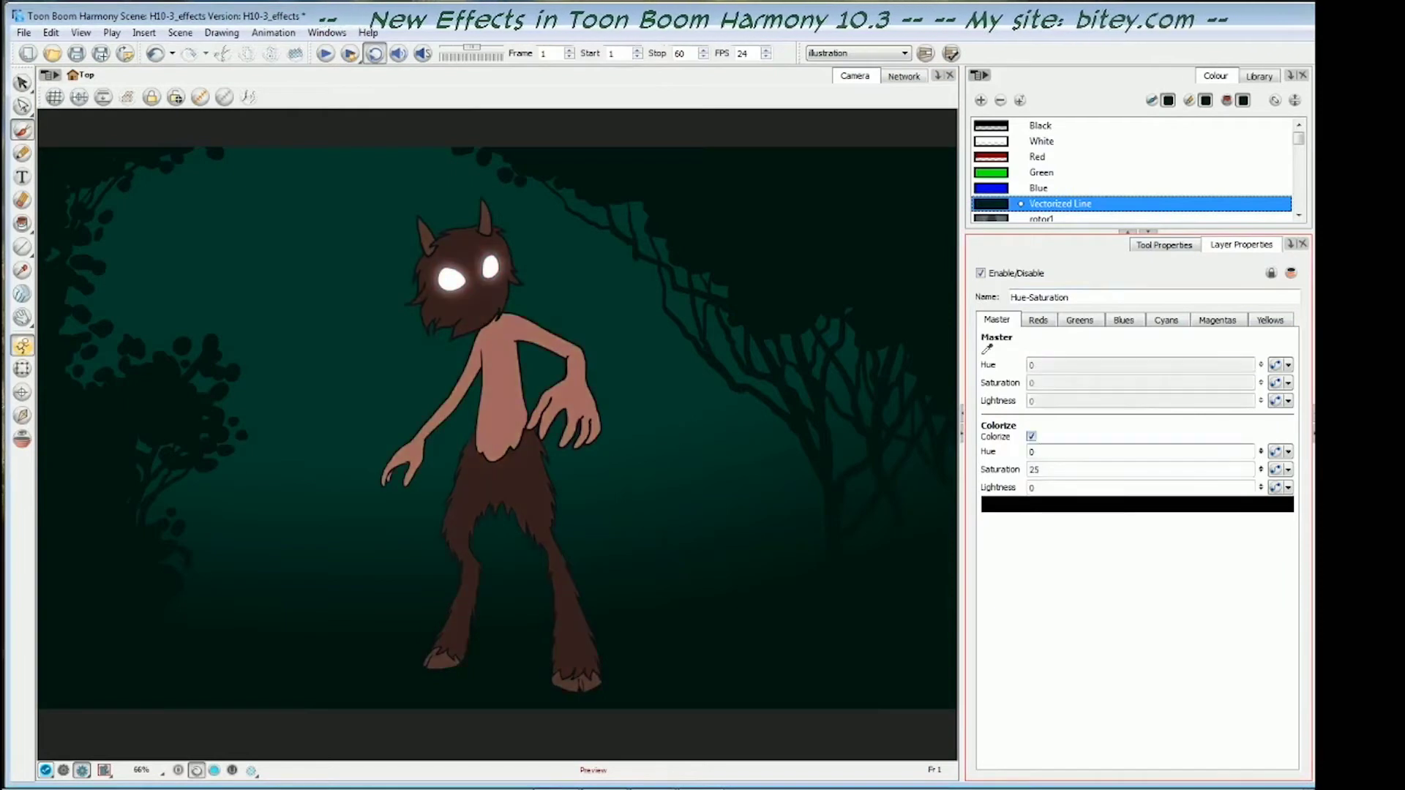
left_click(1103, 510)
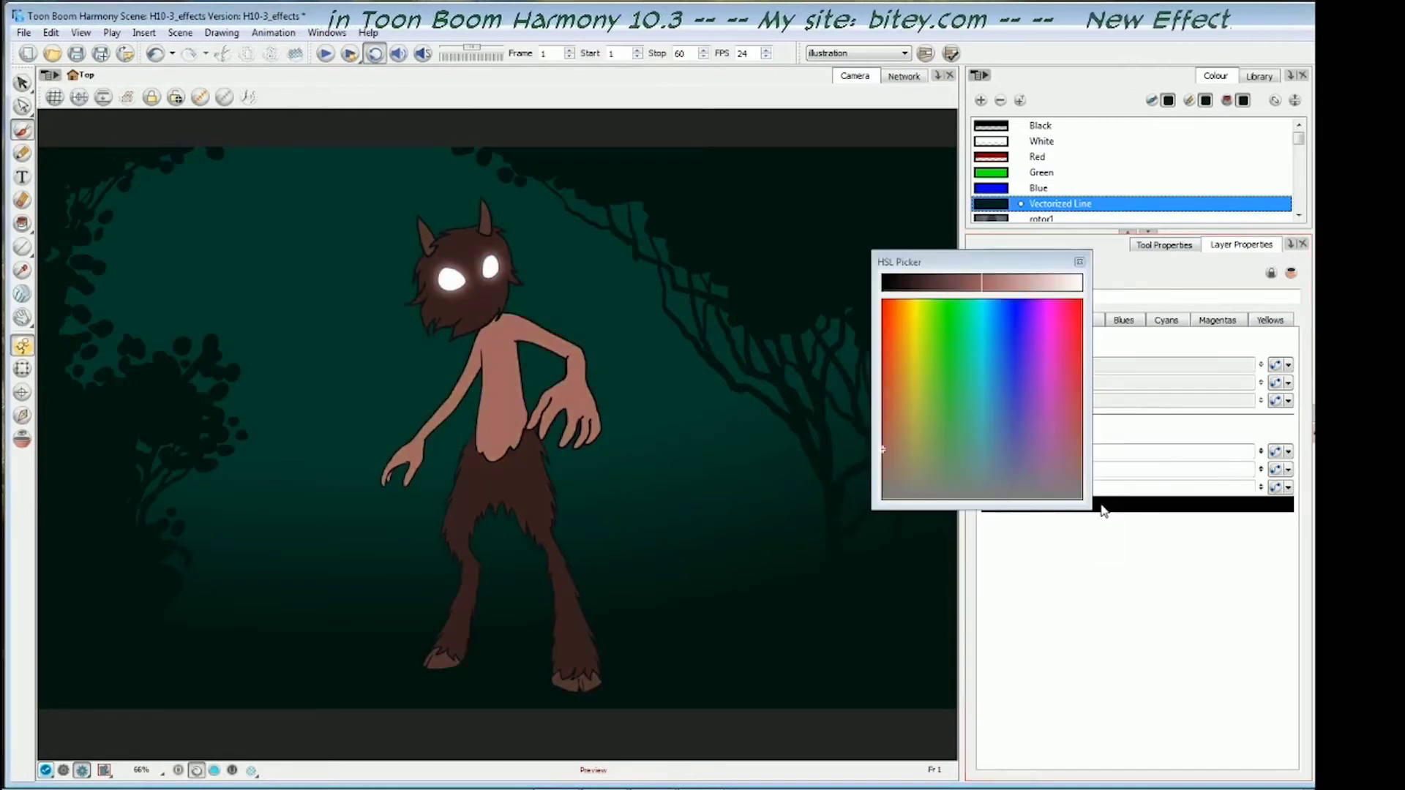
left_click_drag(973, 264, 874, 245)
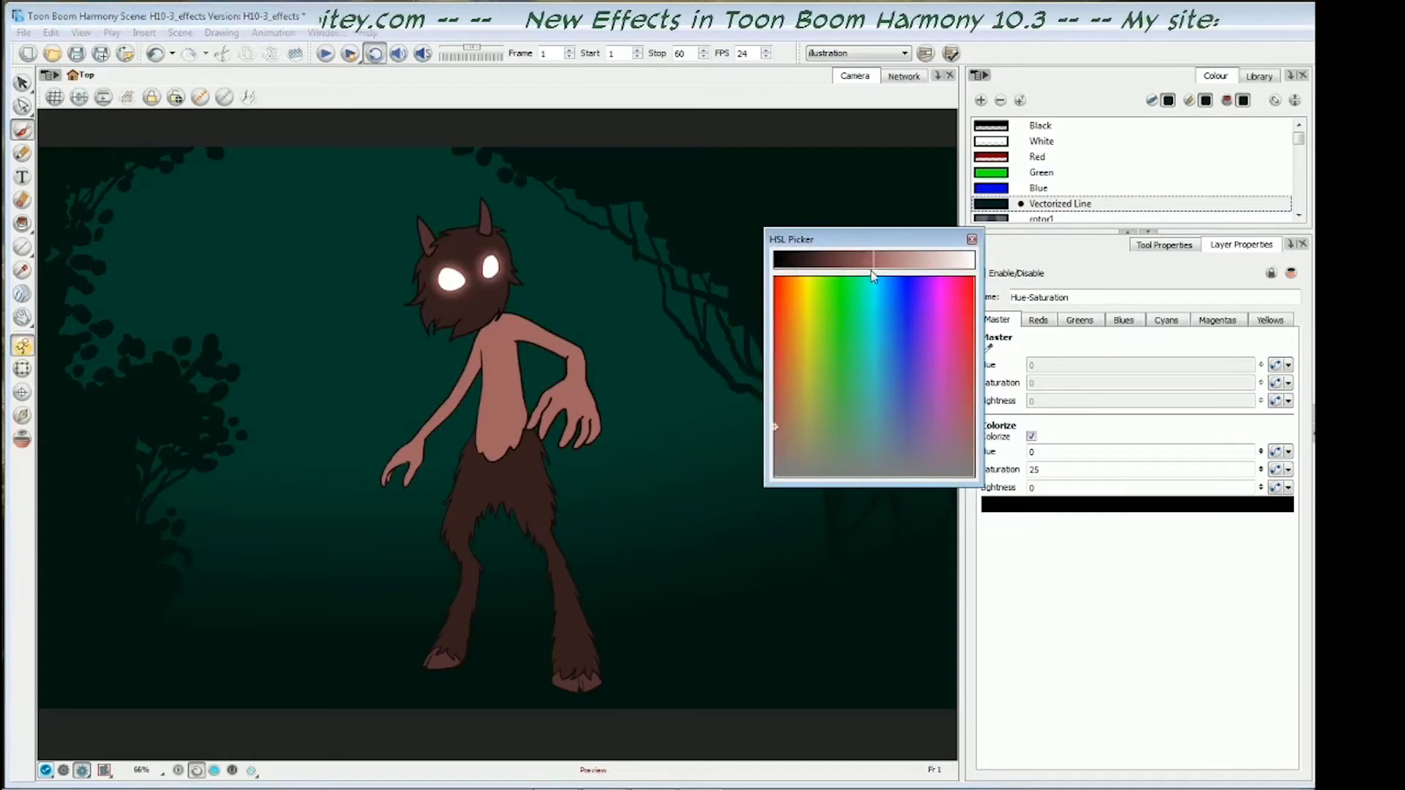
left_click(875, 316)
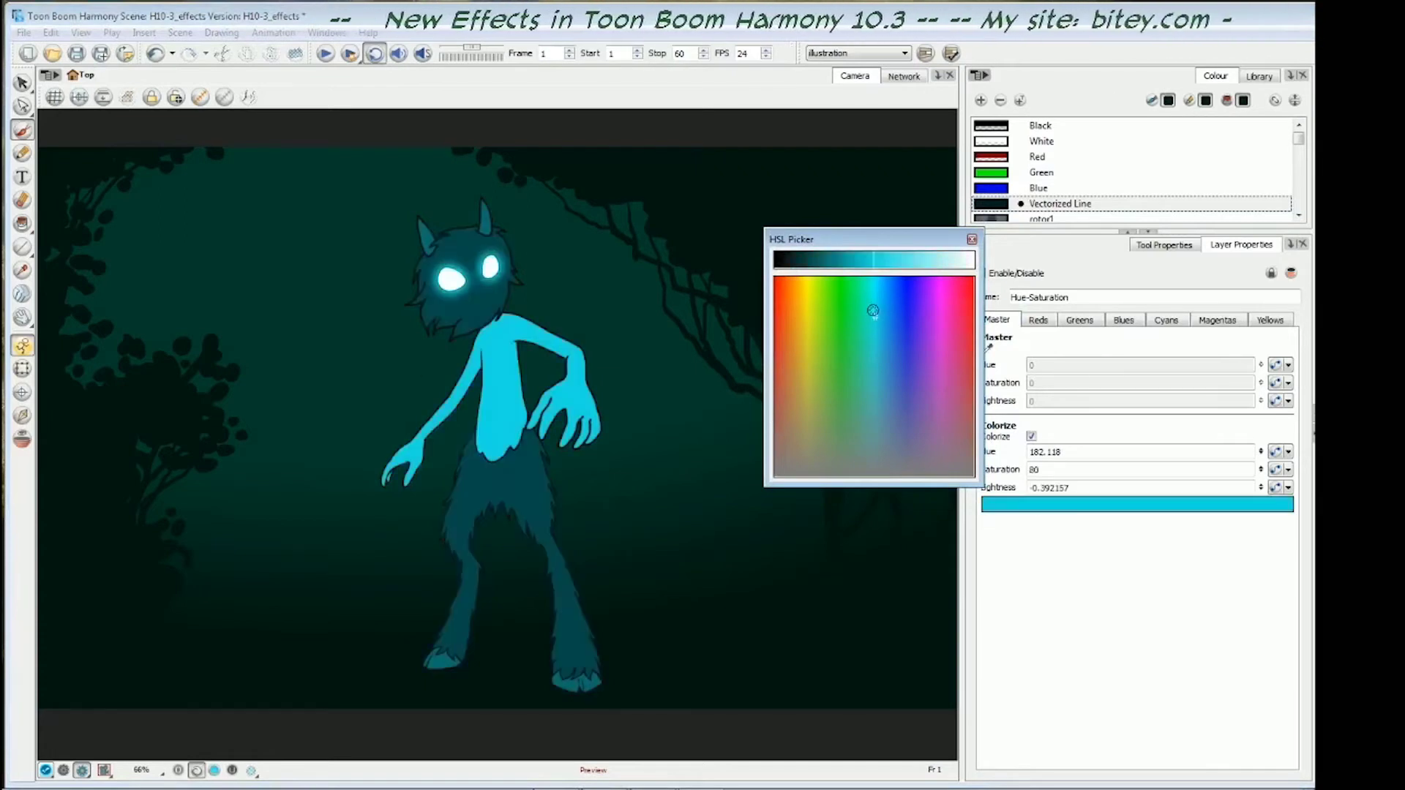
Darken the Colorize colour to a lightness of about -63 and adjust it to a teal hue of about 179
left_click(810, 267)
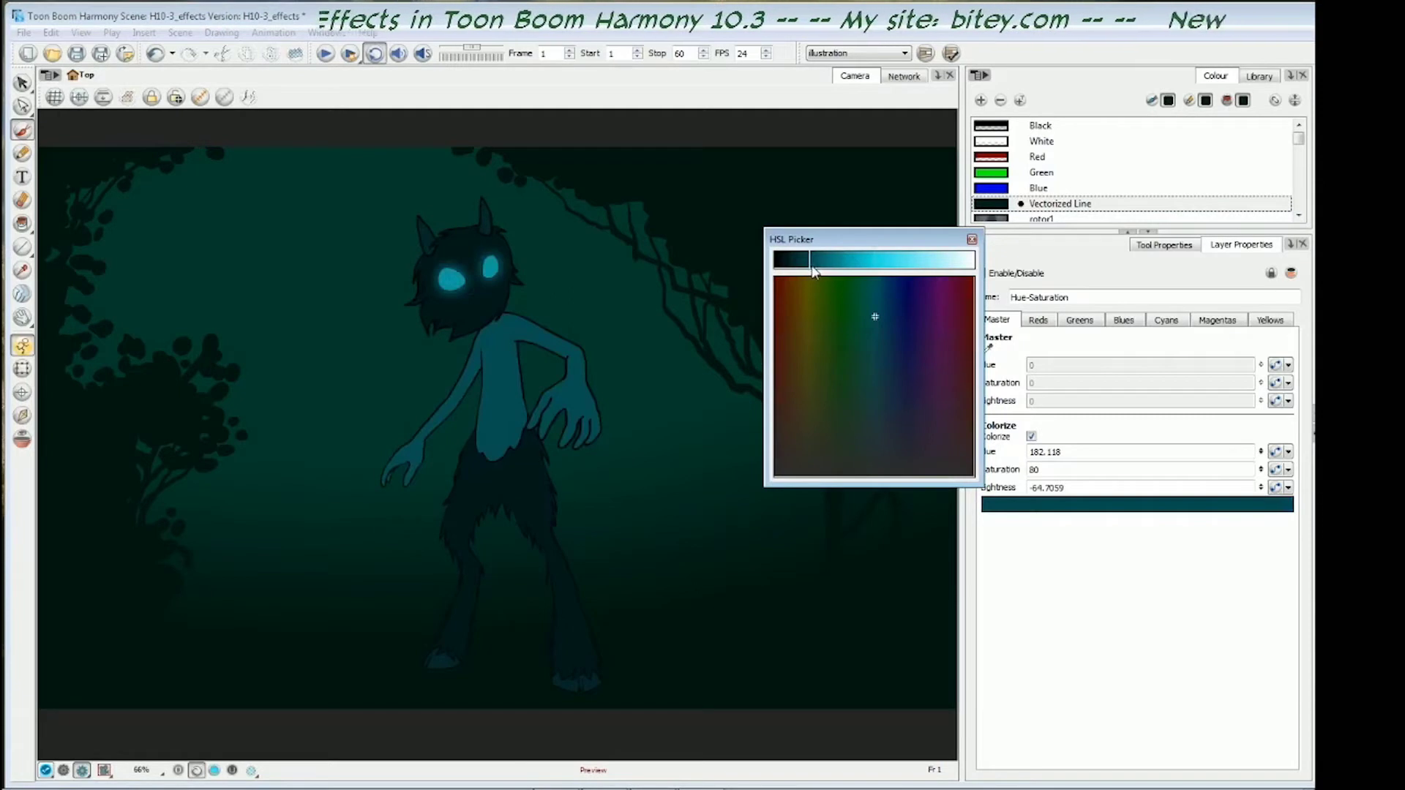
left_click(805, 267)
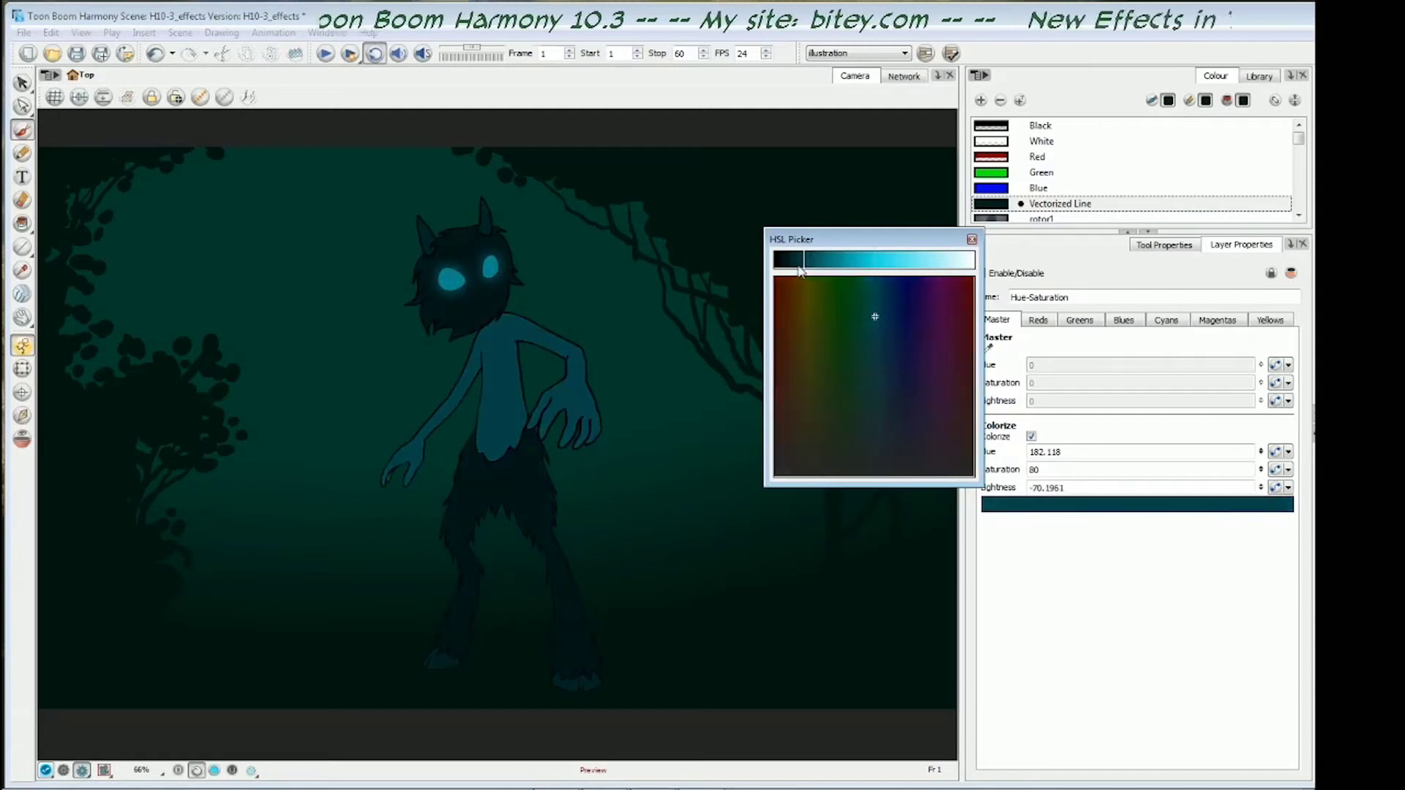
left_click(811, 268)
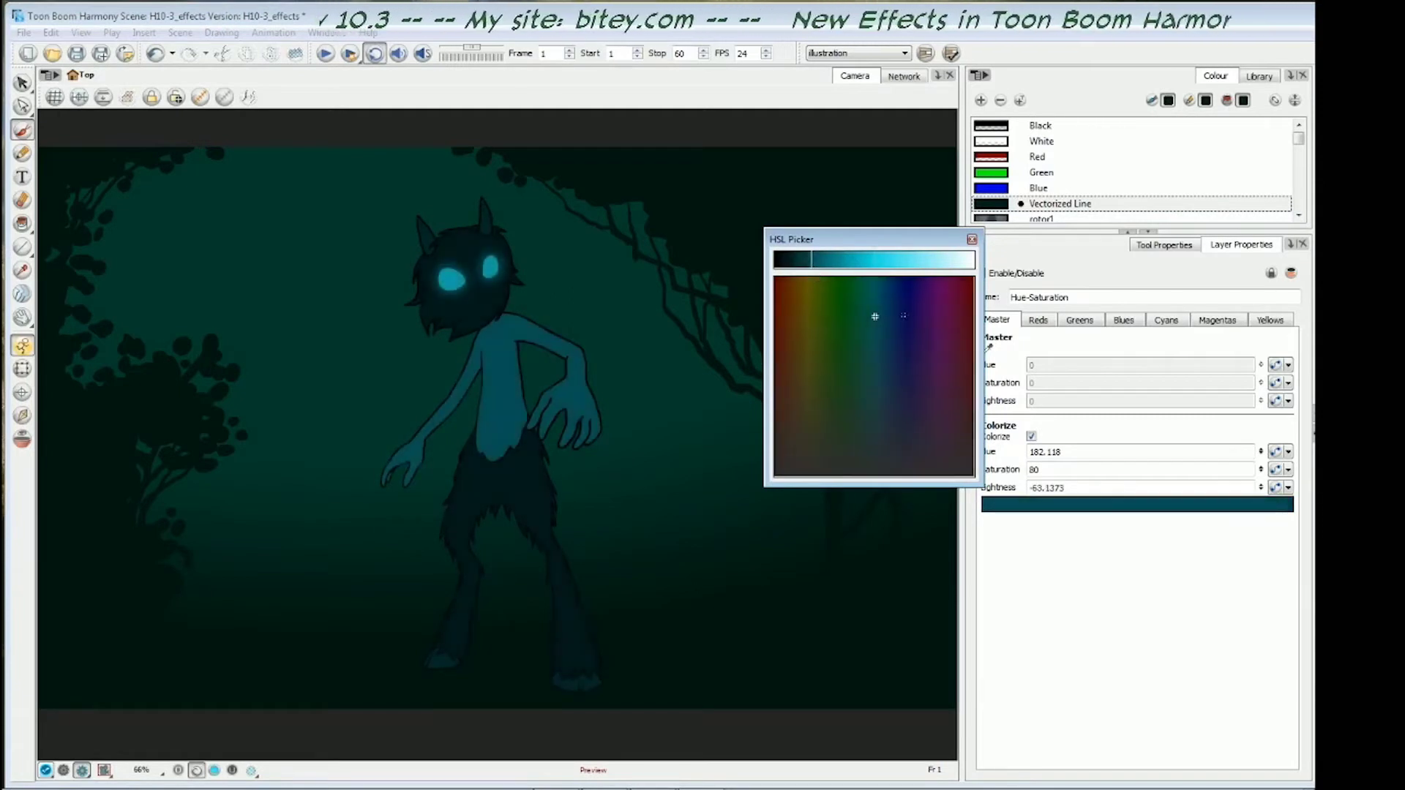
left_click_drag(875, 316, 947, 311)
mouse_move(774, 325)
left_mouse_down()
mouse_move(777, 309)
mouse_move(873, 315)
left_mouse_up()
left_click(971, 240)
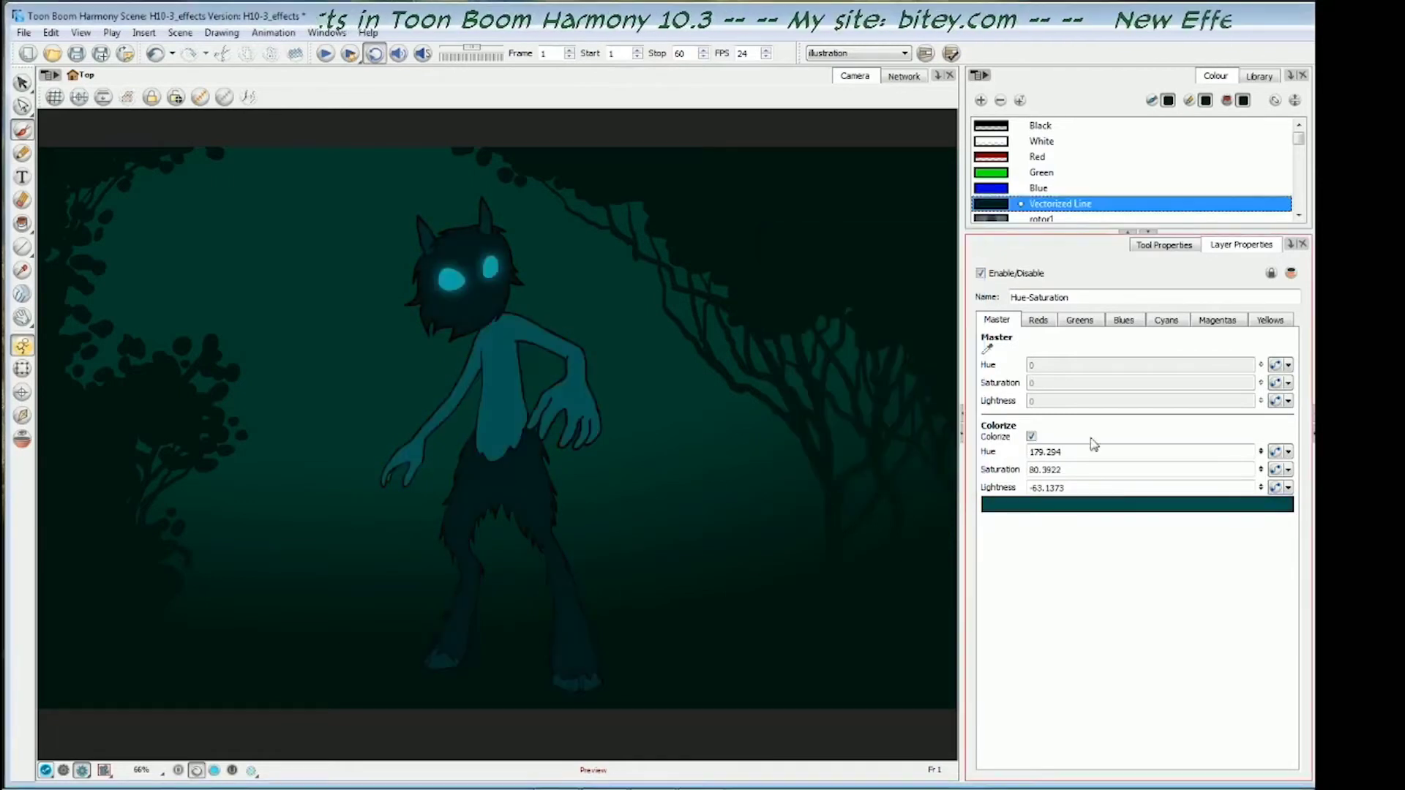
Make the Colorize Hue animatable with a function and add a keyframe at frame 60 in its Bezier editor
left_click(1277, 451)
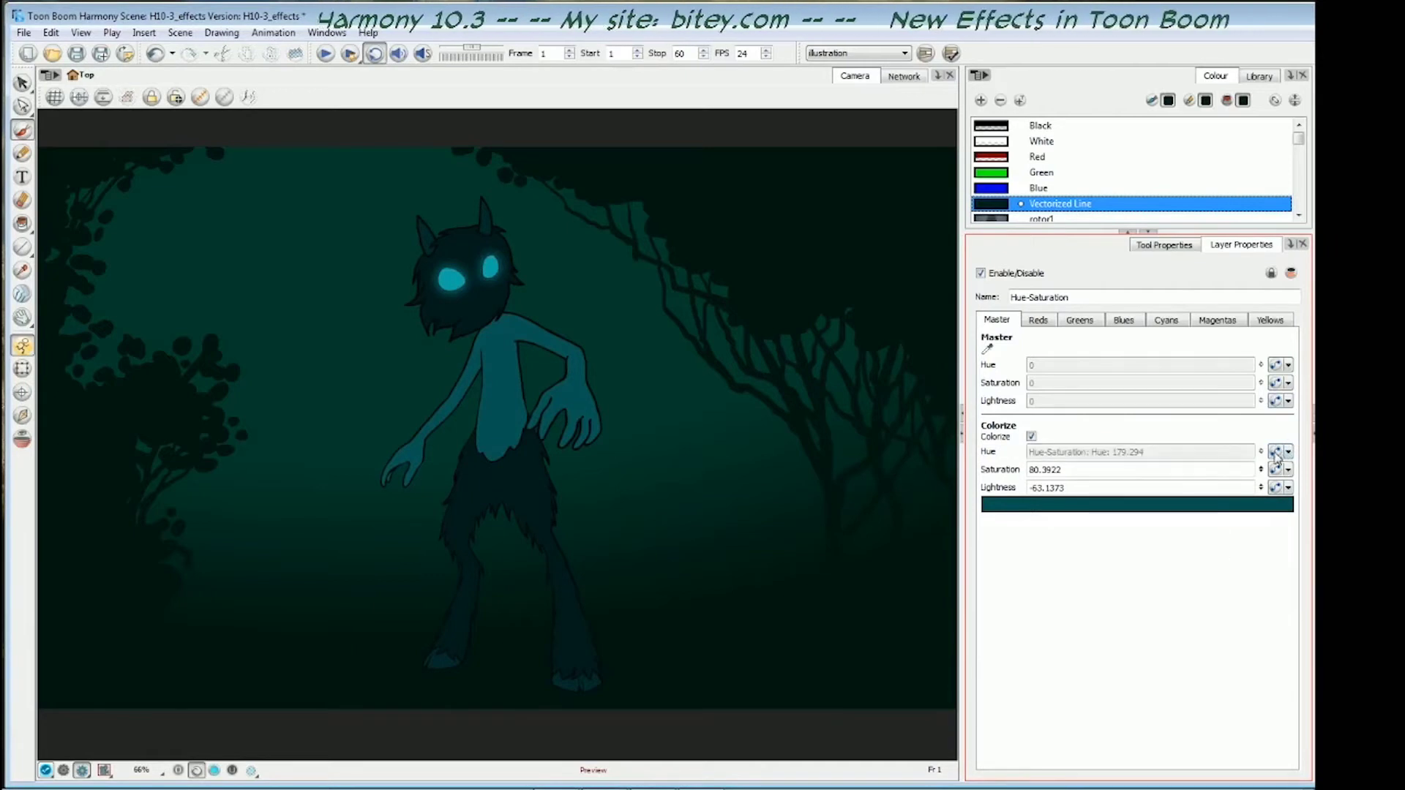
left_click(1275, 451)
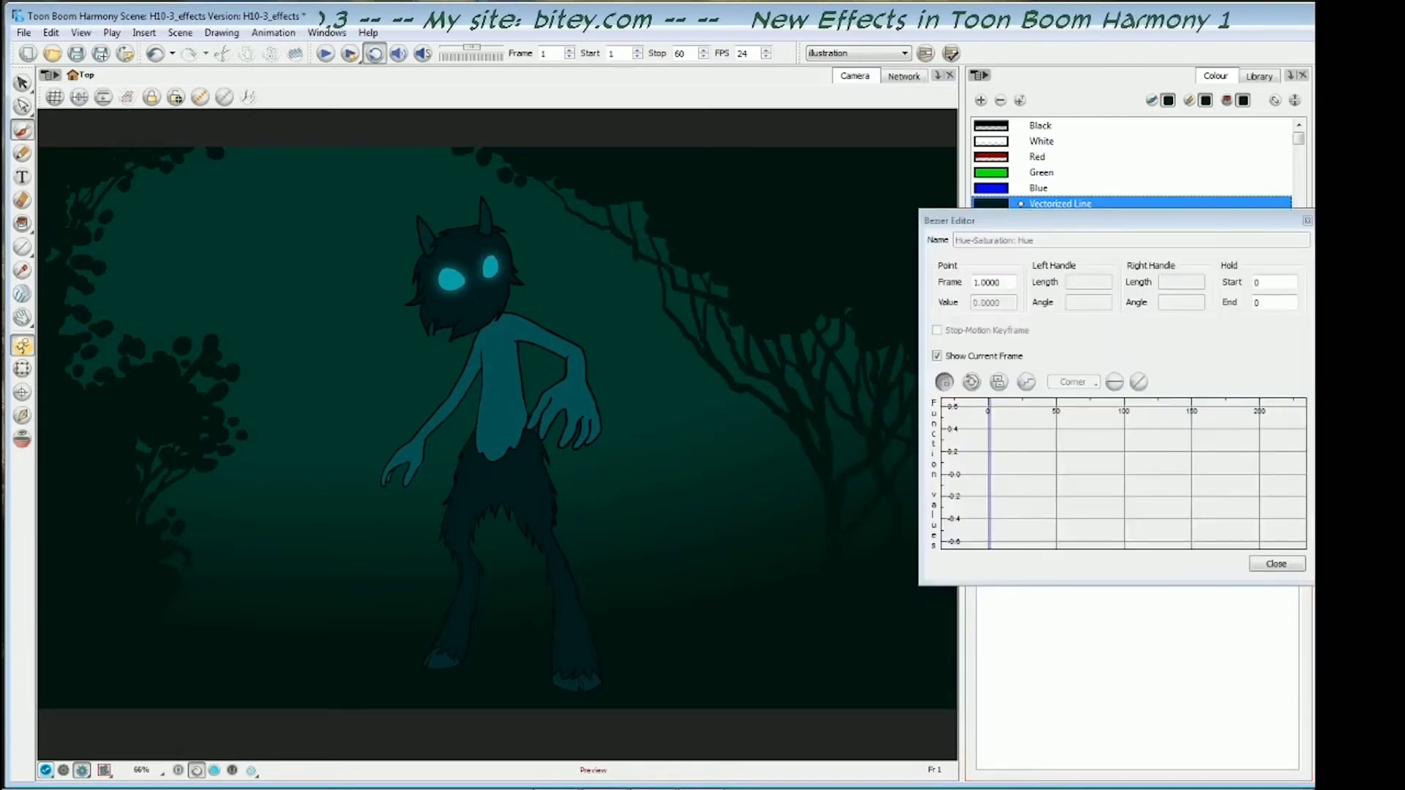
key("shift+period")
left_click(1001, 381)
Set the Hue keyframe at frame 60 to 24 and close the Bezier editor
double_click(991, 303)
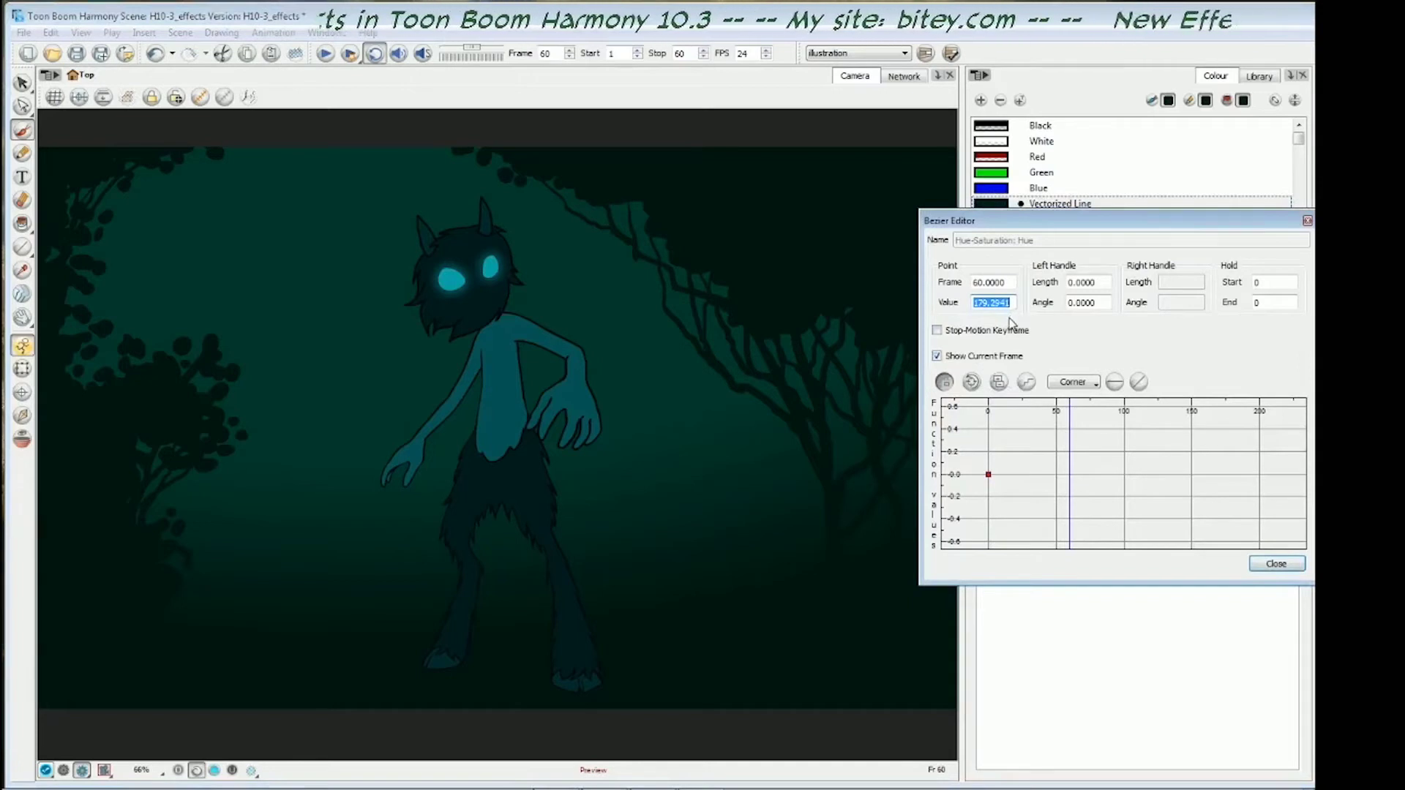
type("24")
key("Return")
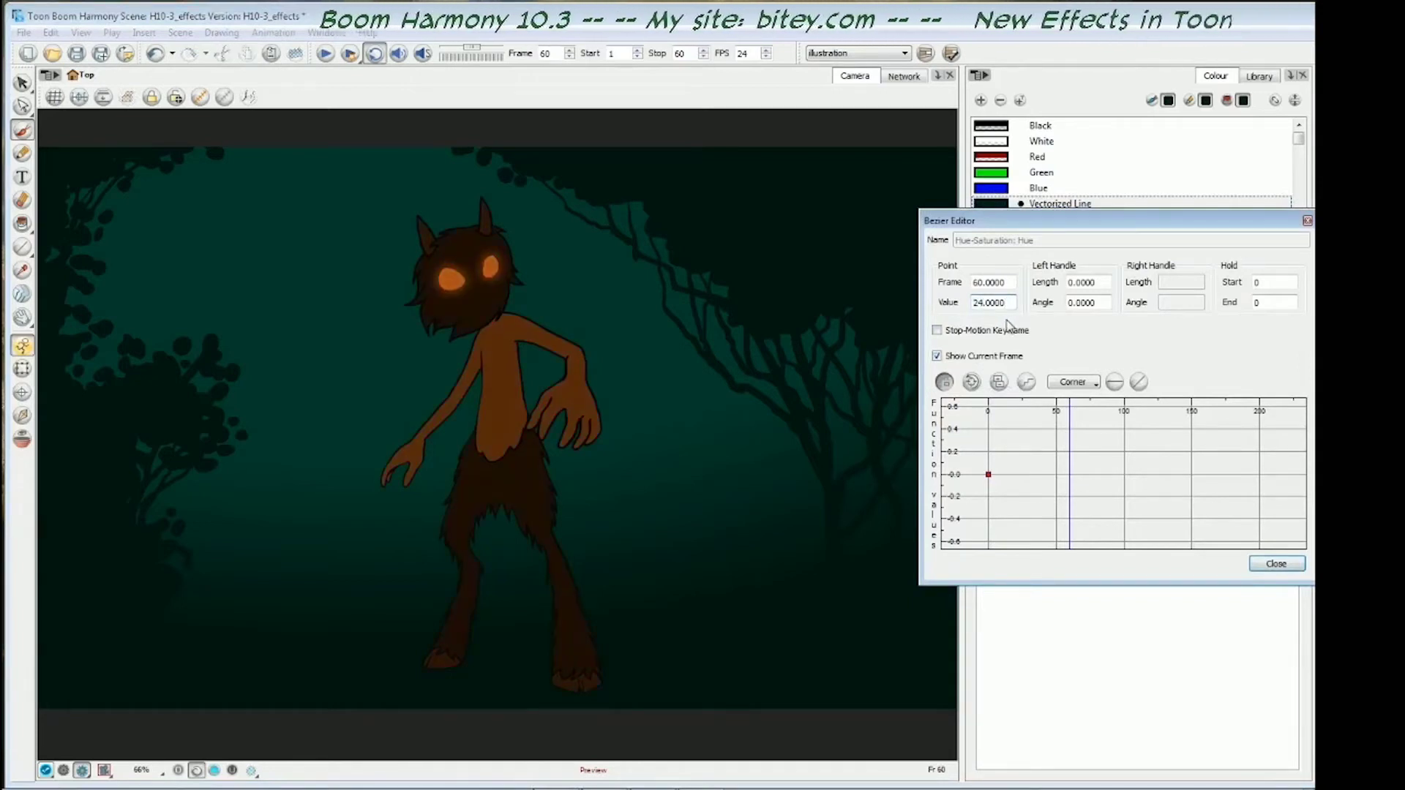
left_click_drag(1114, 460, 1104, 561)
left_click_drag(1108, 421, 1127, 556)
left_click(1276, 563)
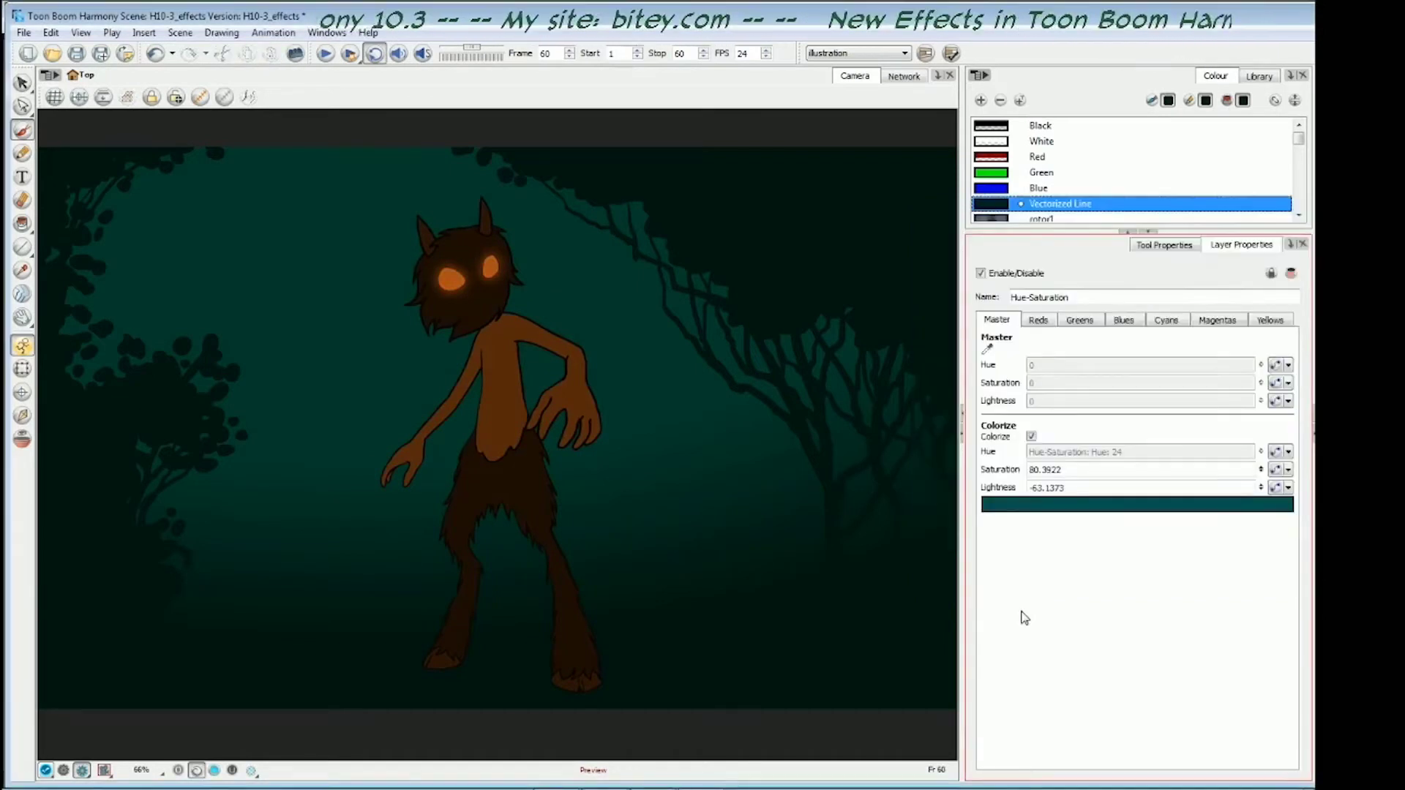
Render the scene and play back the animated hue change from frame 1 to 60
left_click(349, 54)
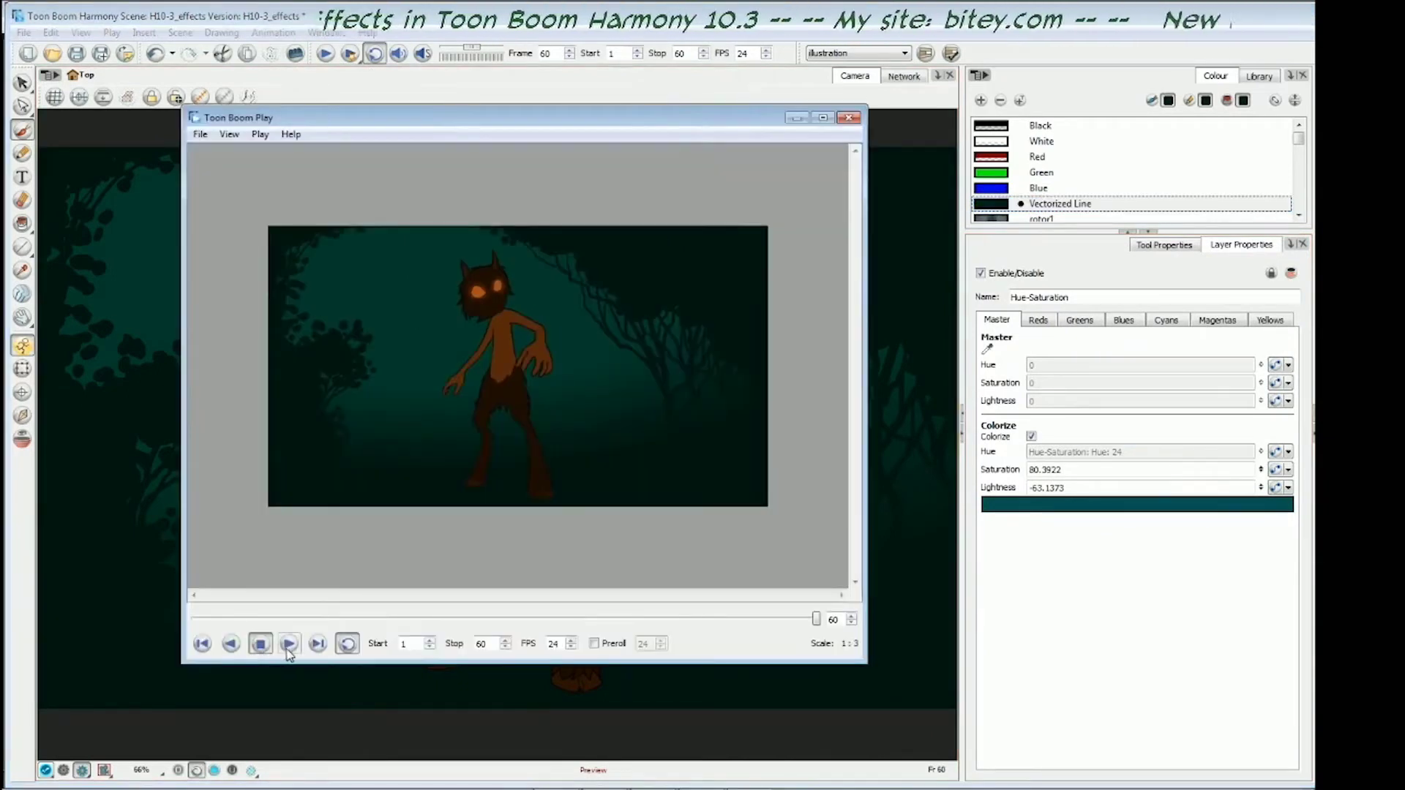
left_click(289, 647)
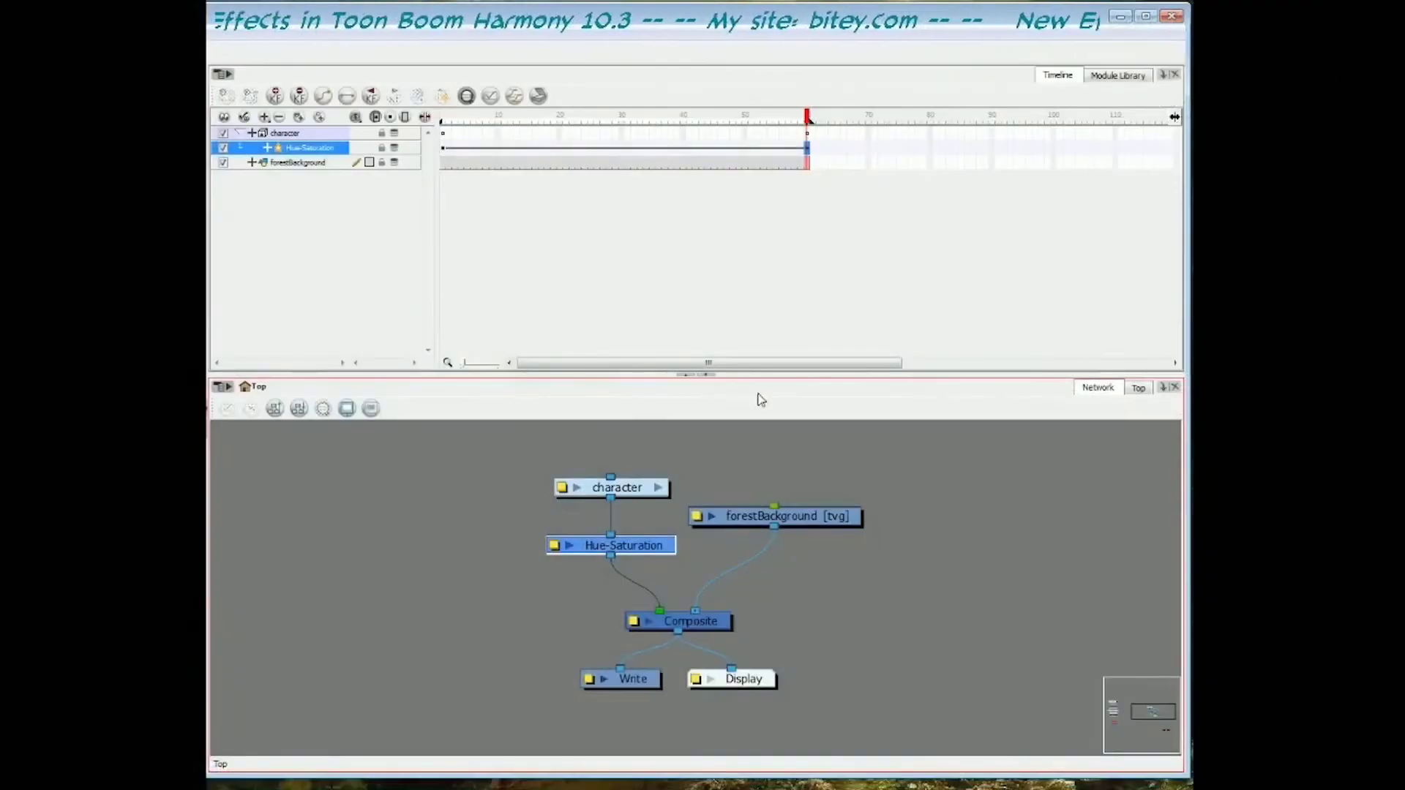
Detach the Hue-Saturation effect from the character branch and insert a Channel-Swap effect in its place above the Composite
left_click(1123, 76)
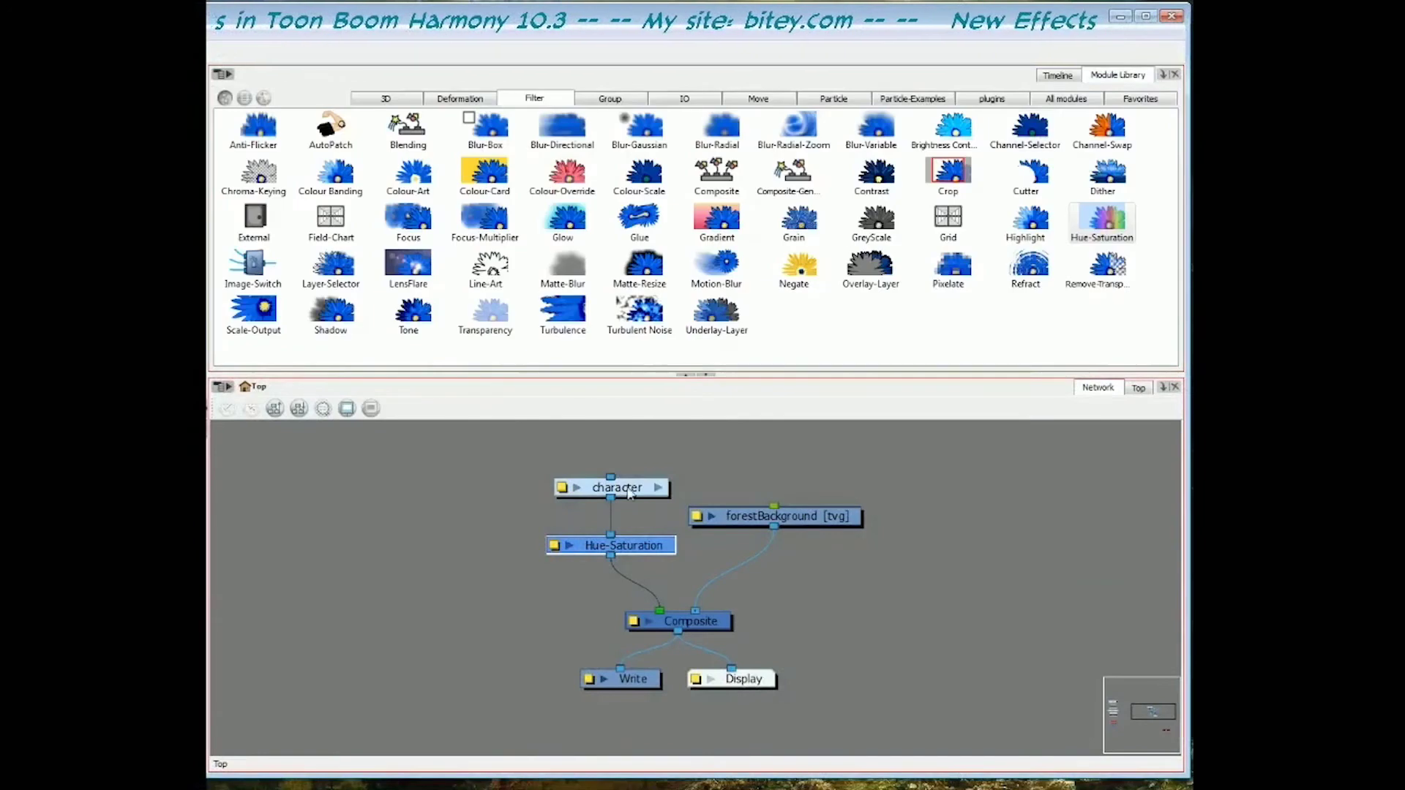
left_click_drag(668, 542, 551, 543)
left_click_drag(1102, 126, 648, 554)
left_click_drag(526, 553, 508, 552)
left_click_drag(638, 546, 620, 542)
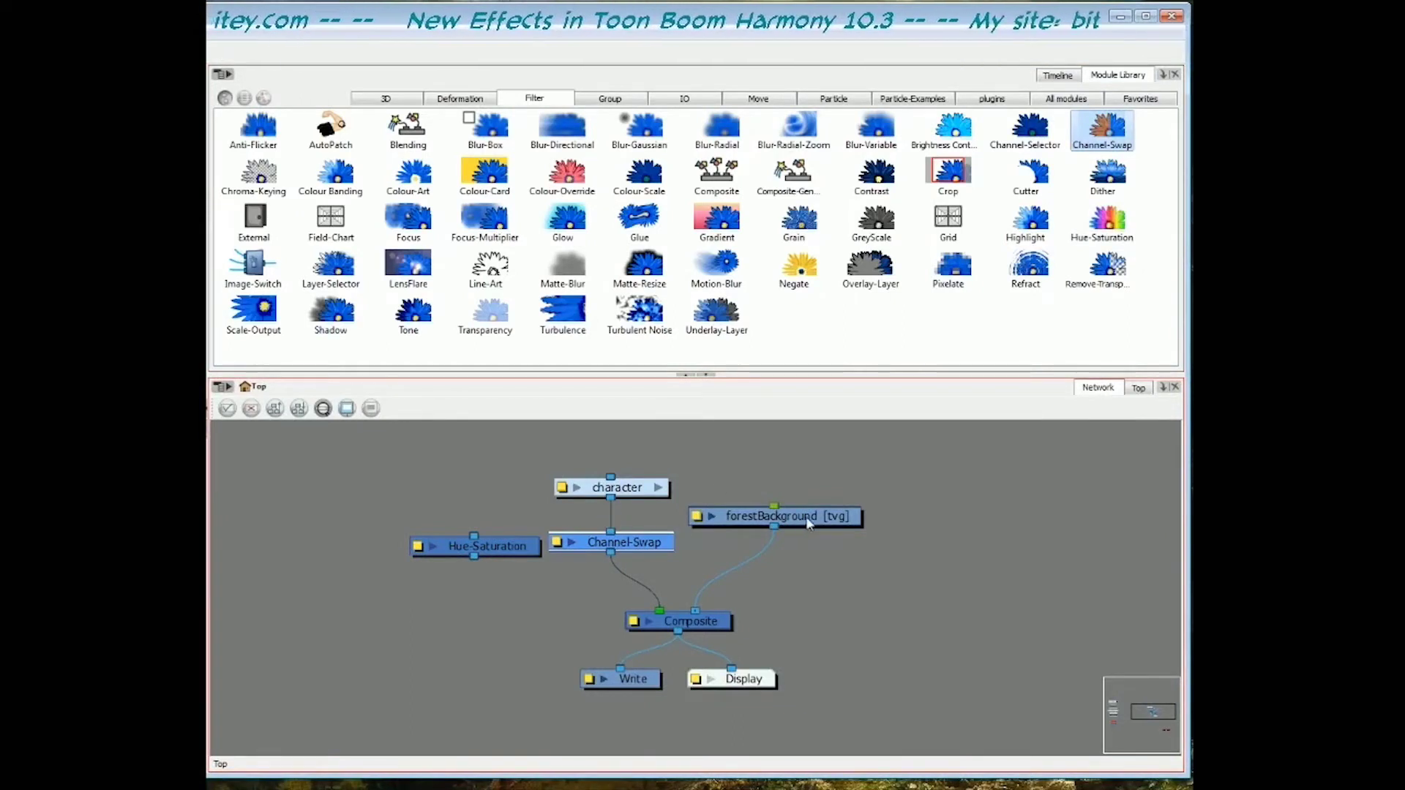
Space out the Hue-Saturation, Channel-Swap and forestBackground modules in the network
left_click_drag(810, 522, 824, 521)
left_click_drag(509, 555, 499, 549)
left_click_drag(650, 542, 656, 543)
left_click_drag(474, 539, 483, 541)
left_click_drag(624, 543, 616, 540)
left_click_drag(505, 539, 498, 539)
left_click_drag(619, 539, 621, 538)
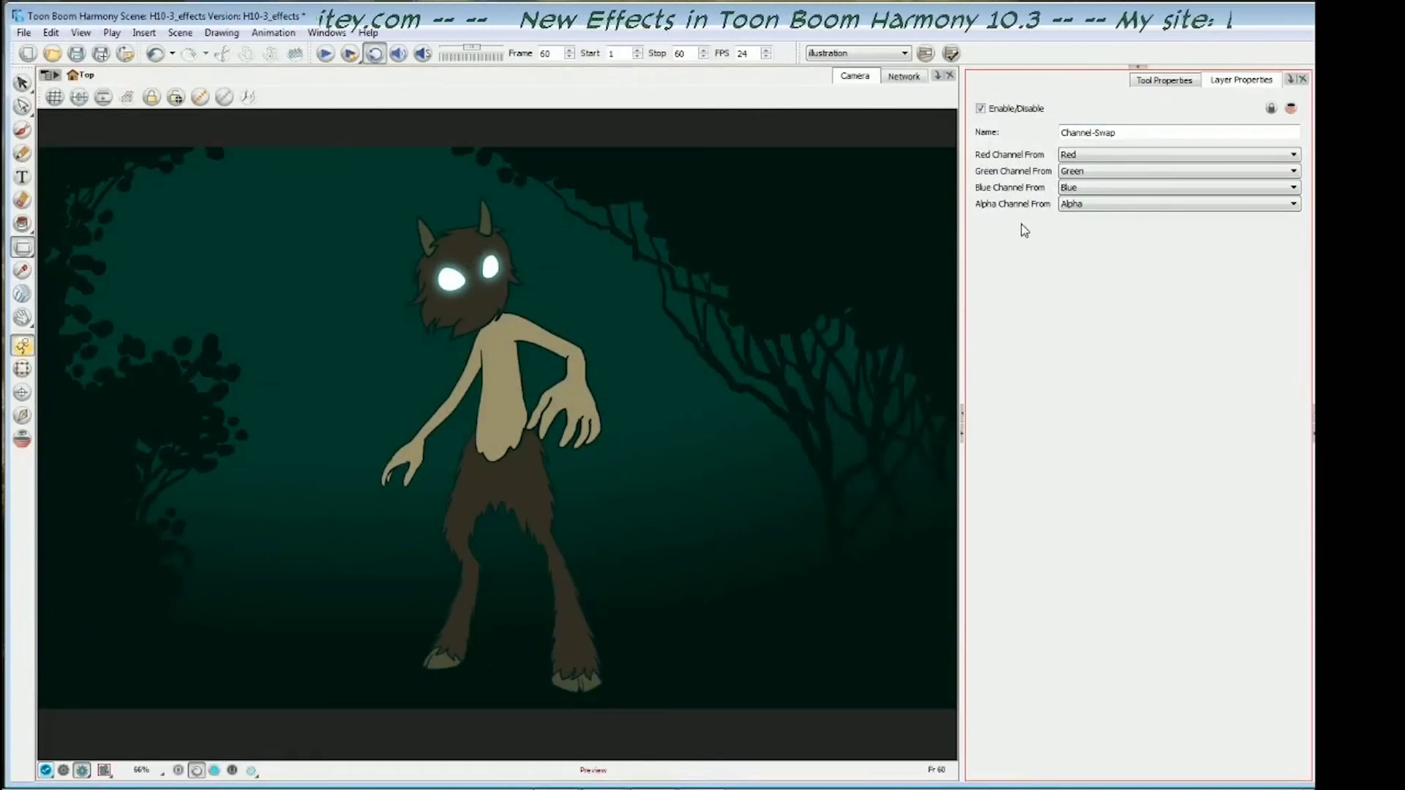
Review the available source options for the Channel-Swap effect's red channel
left_click(1115, 156)
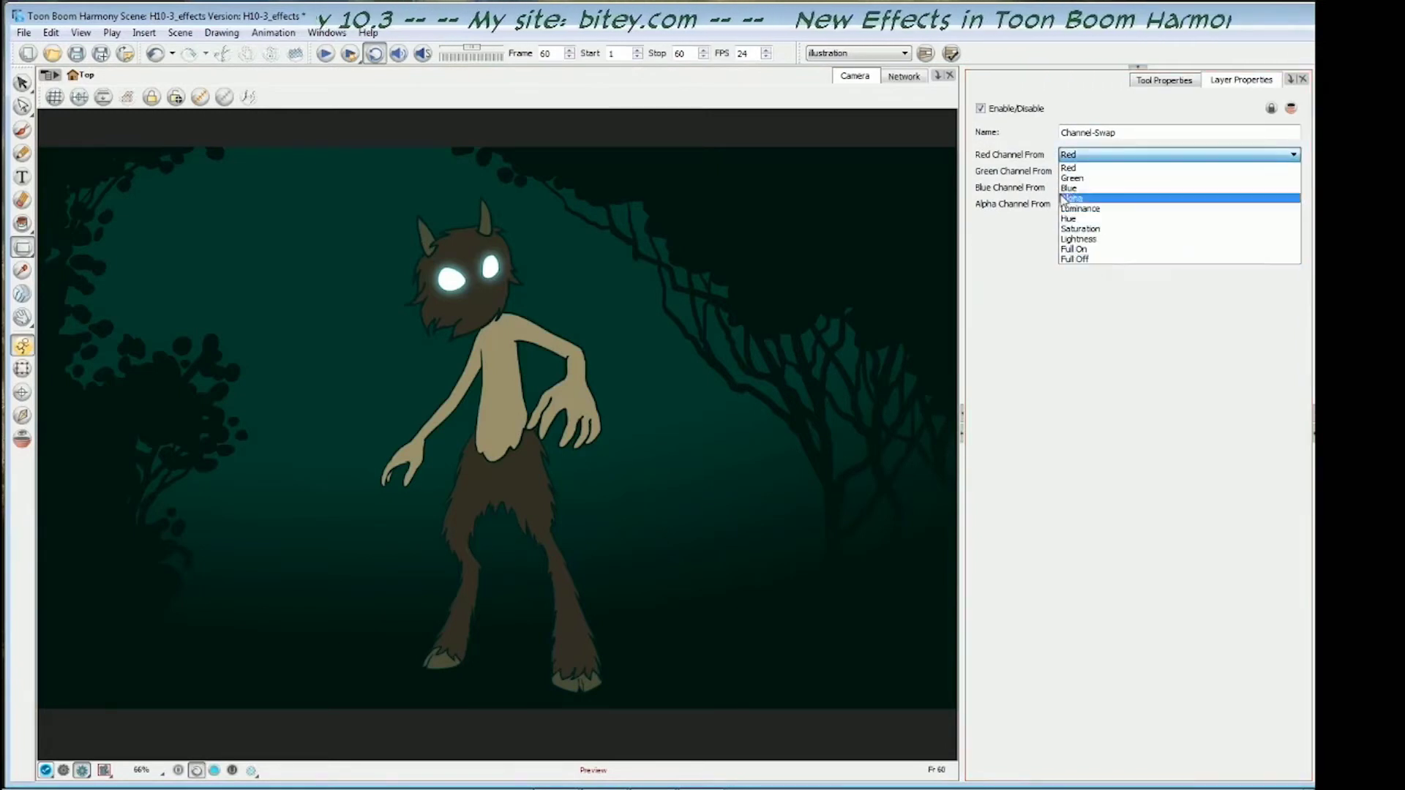
left_click(1077, 168)
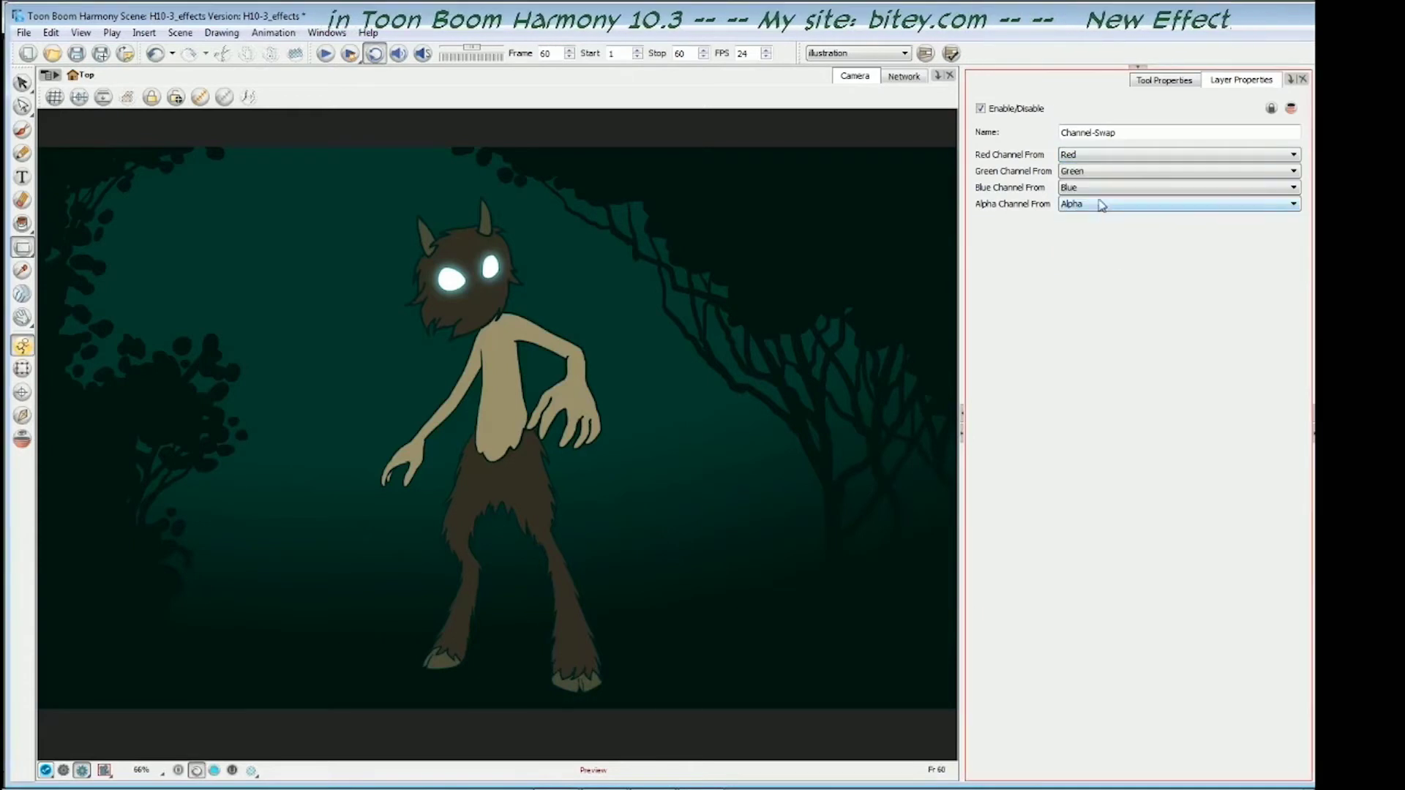
left_click(1102, 157)
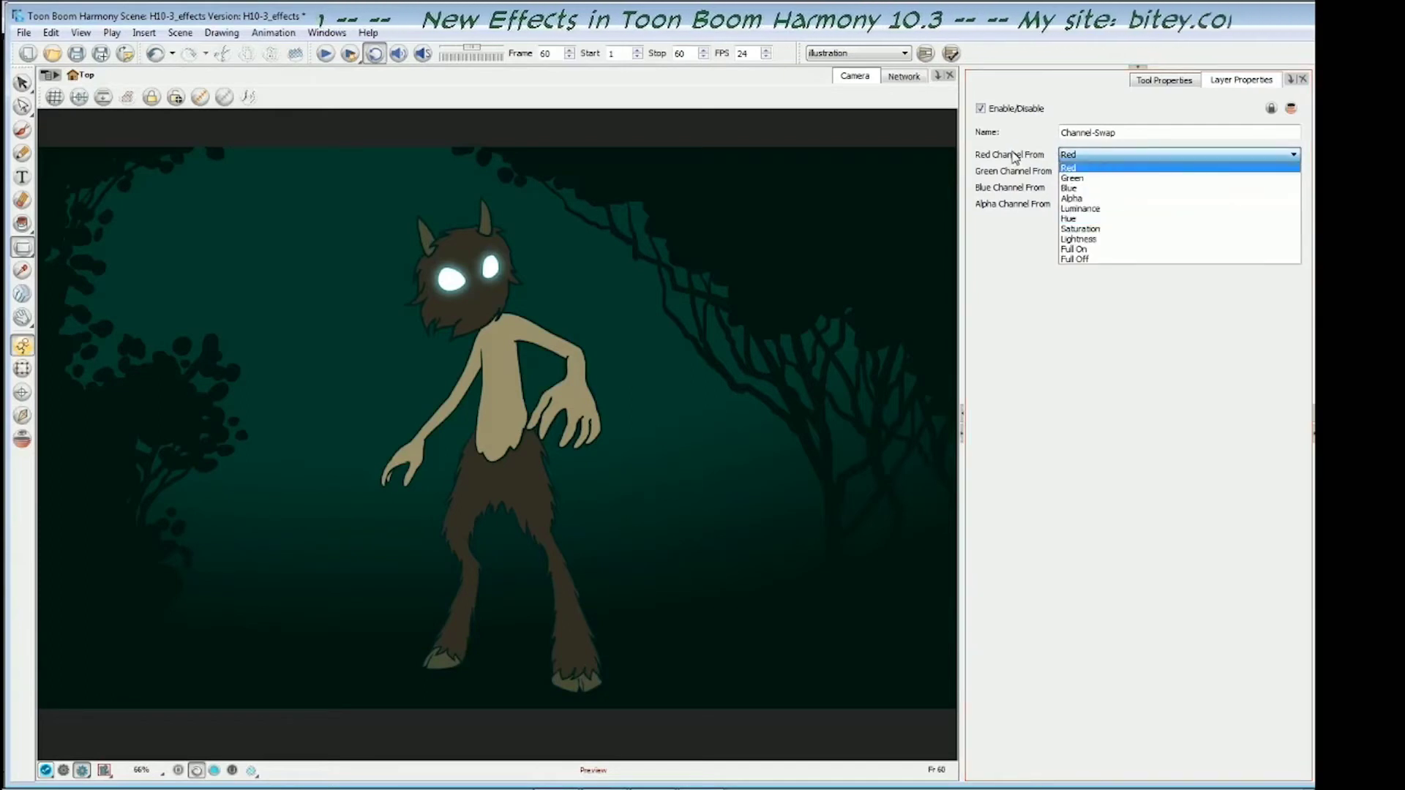
left_click(1012, 201)
Set the Channel-Swap's green channel source to Full Off and its red channel source to Full On
left_click(1097, 171)
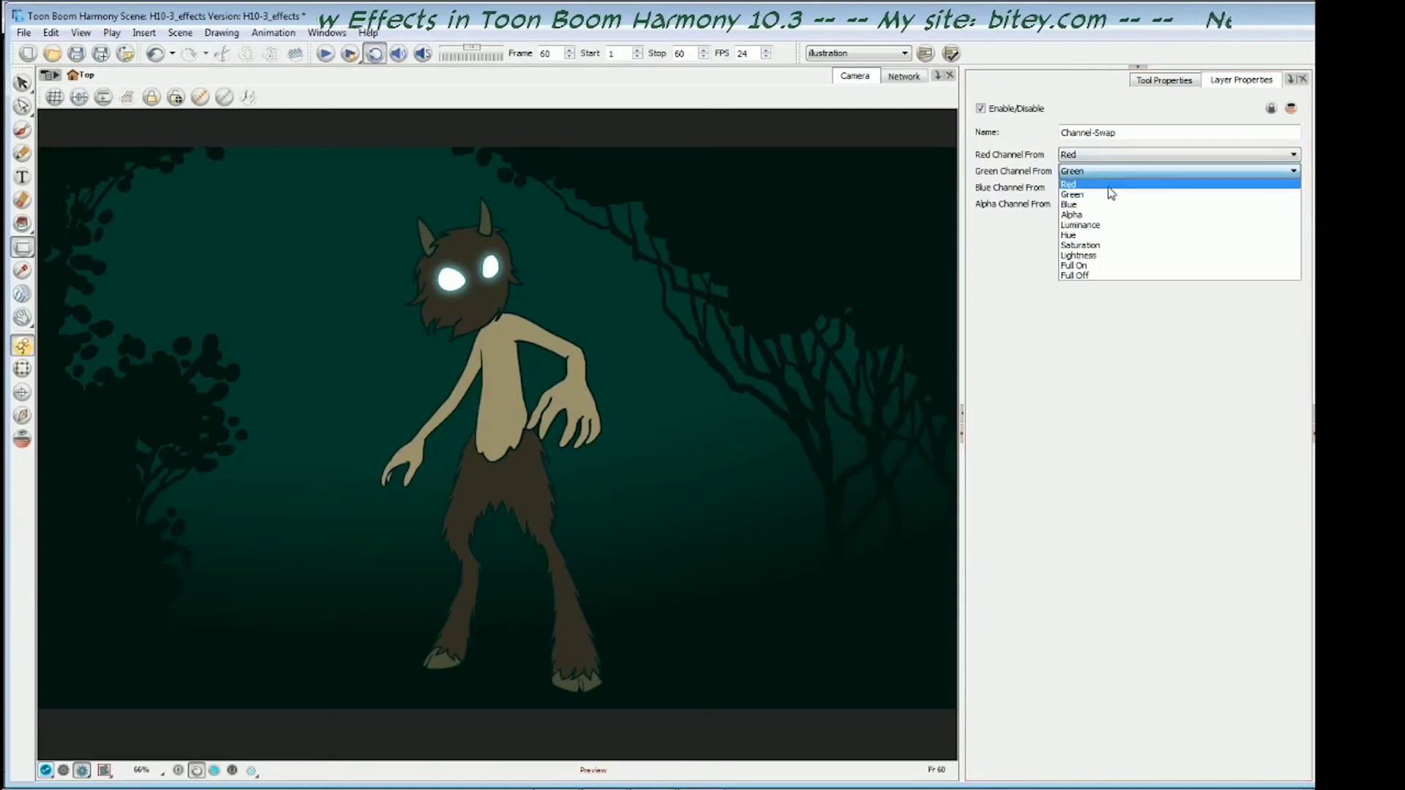
left_click(1100, 276)
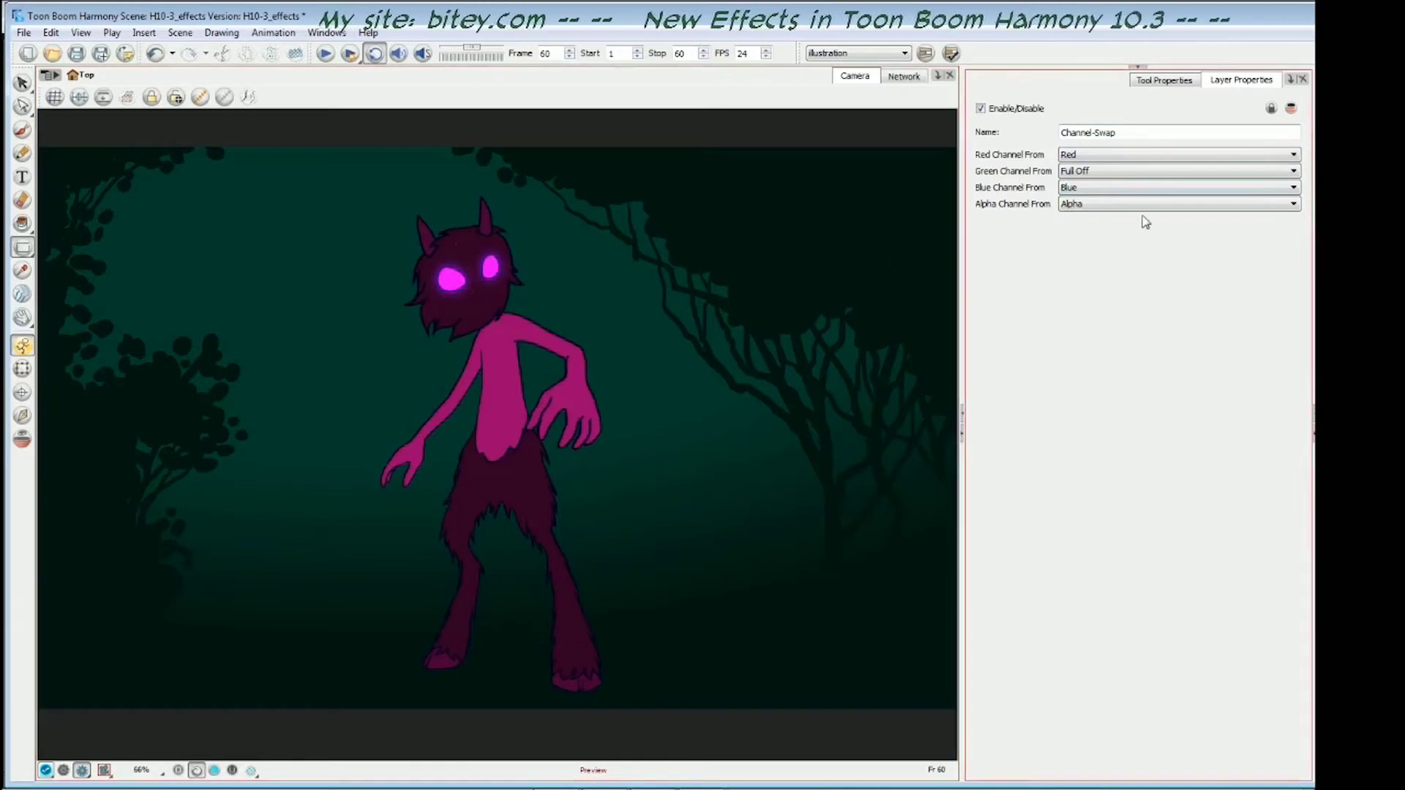
left_click(1105, 171)
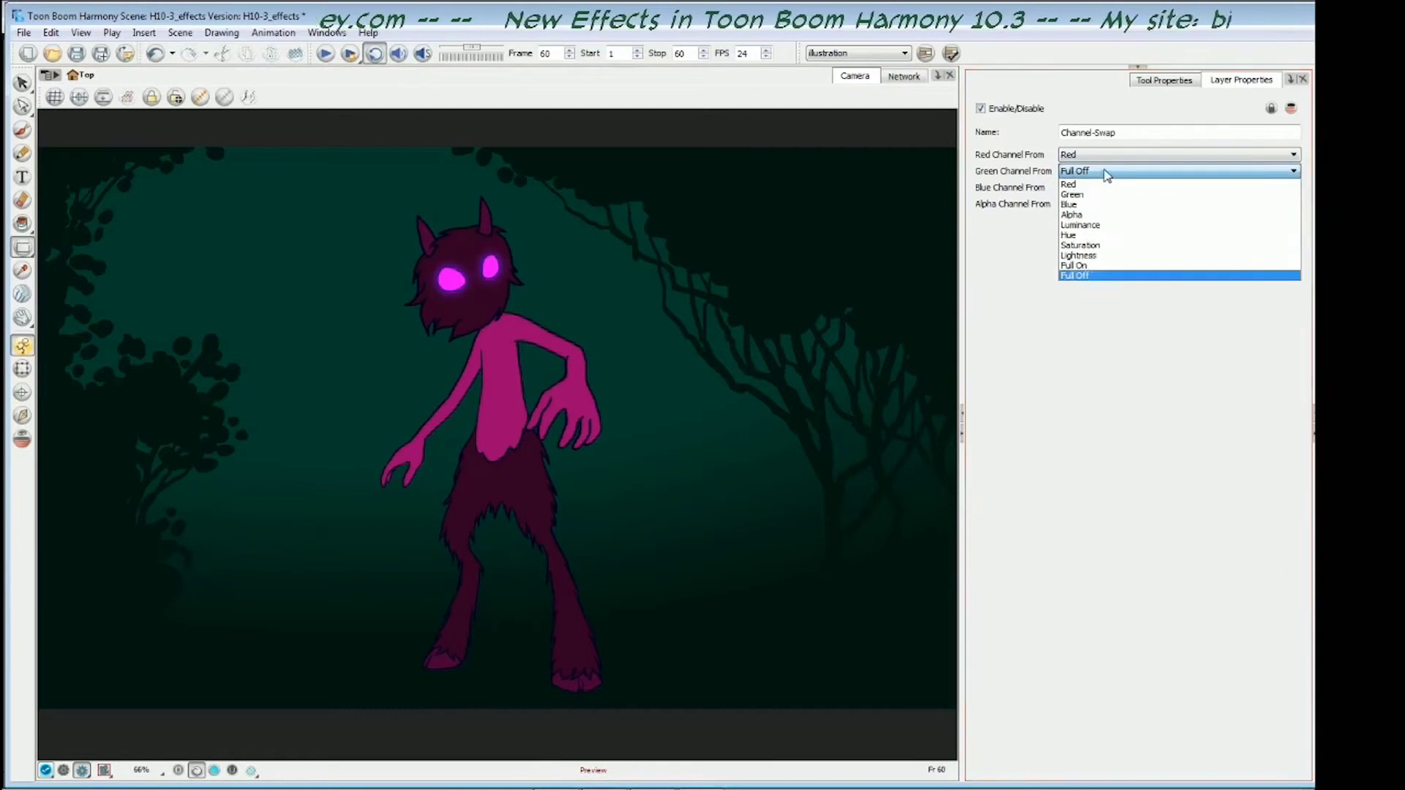
left_click(1106, 176)
left_click(1107, 176)
left_click(1106, 175)
left_click(1093, 158)
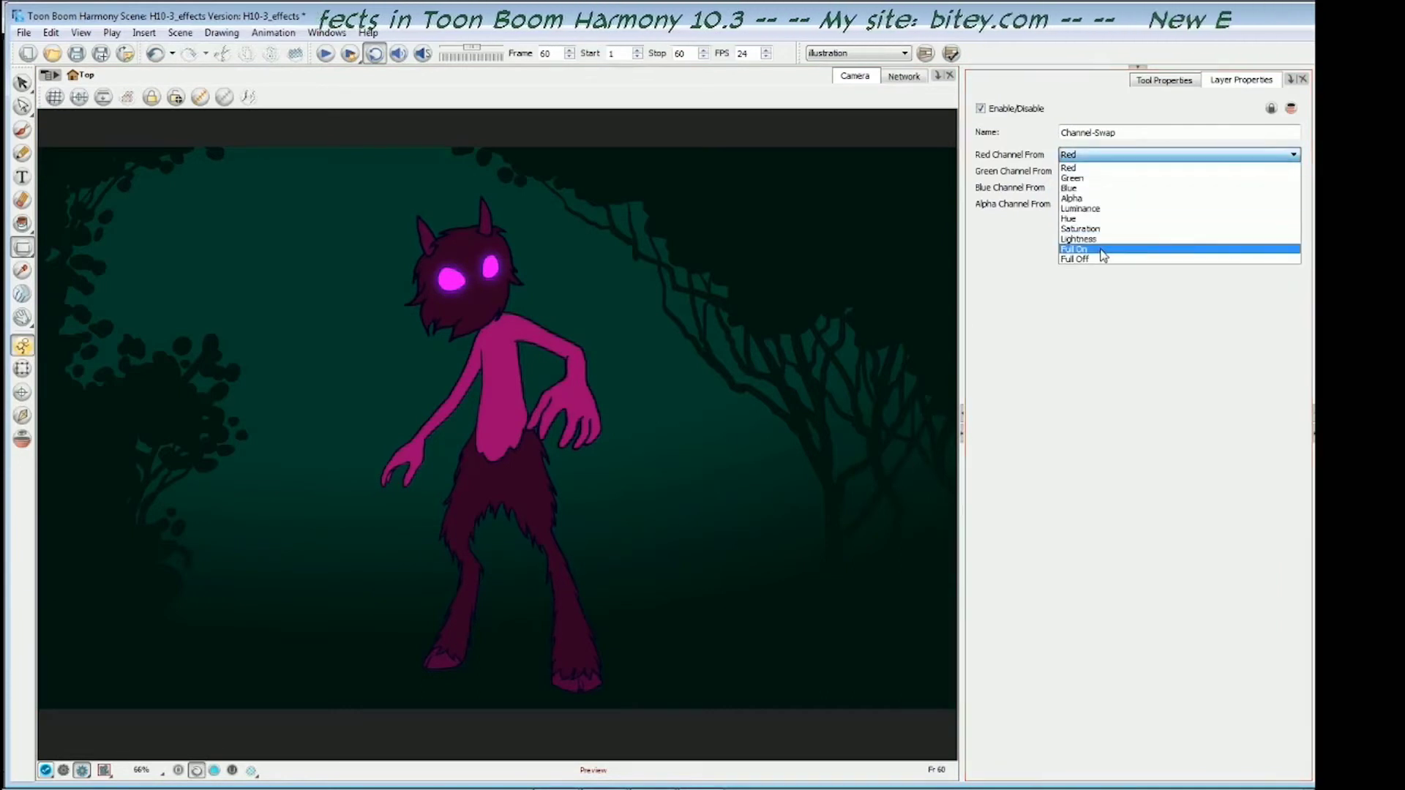
left_click(1104, 250)
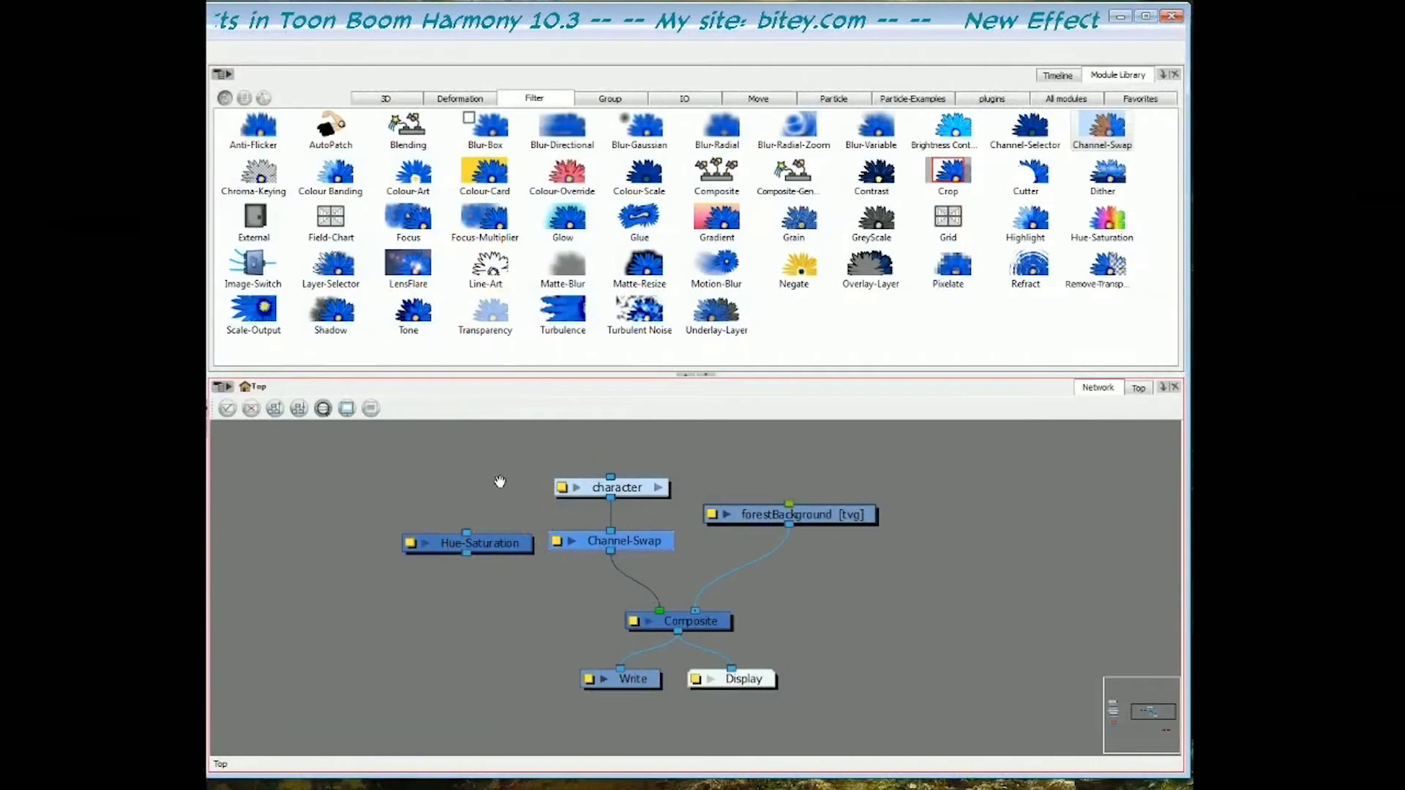
Detach the Channel-Swap effect from the character branch and line it up beside the Hue-Saturation module
left_click_drag(500, 481, 472, 478)
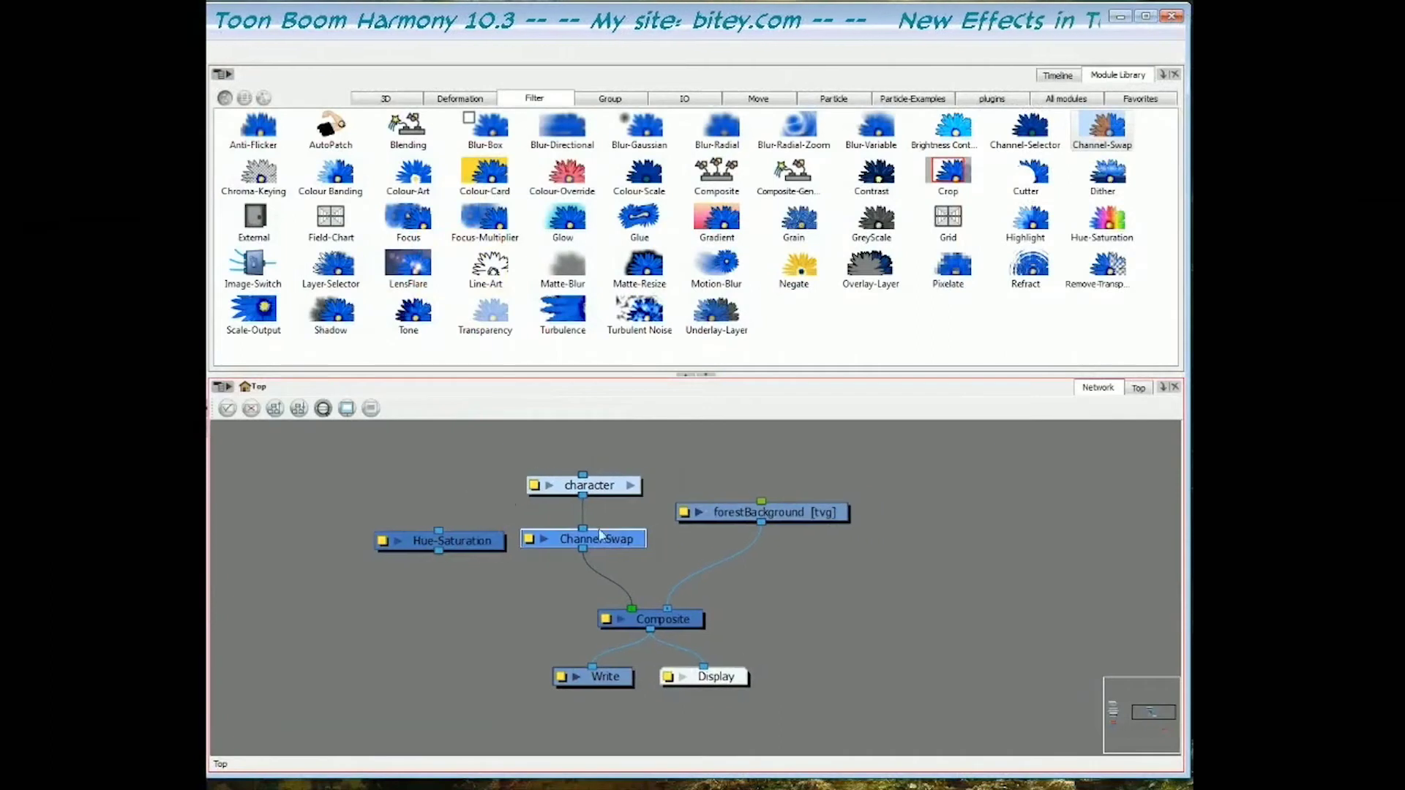
left_click_drag(485, 540, 447, 538)
left_click_drag(604, 544, 561, 543)
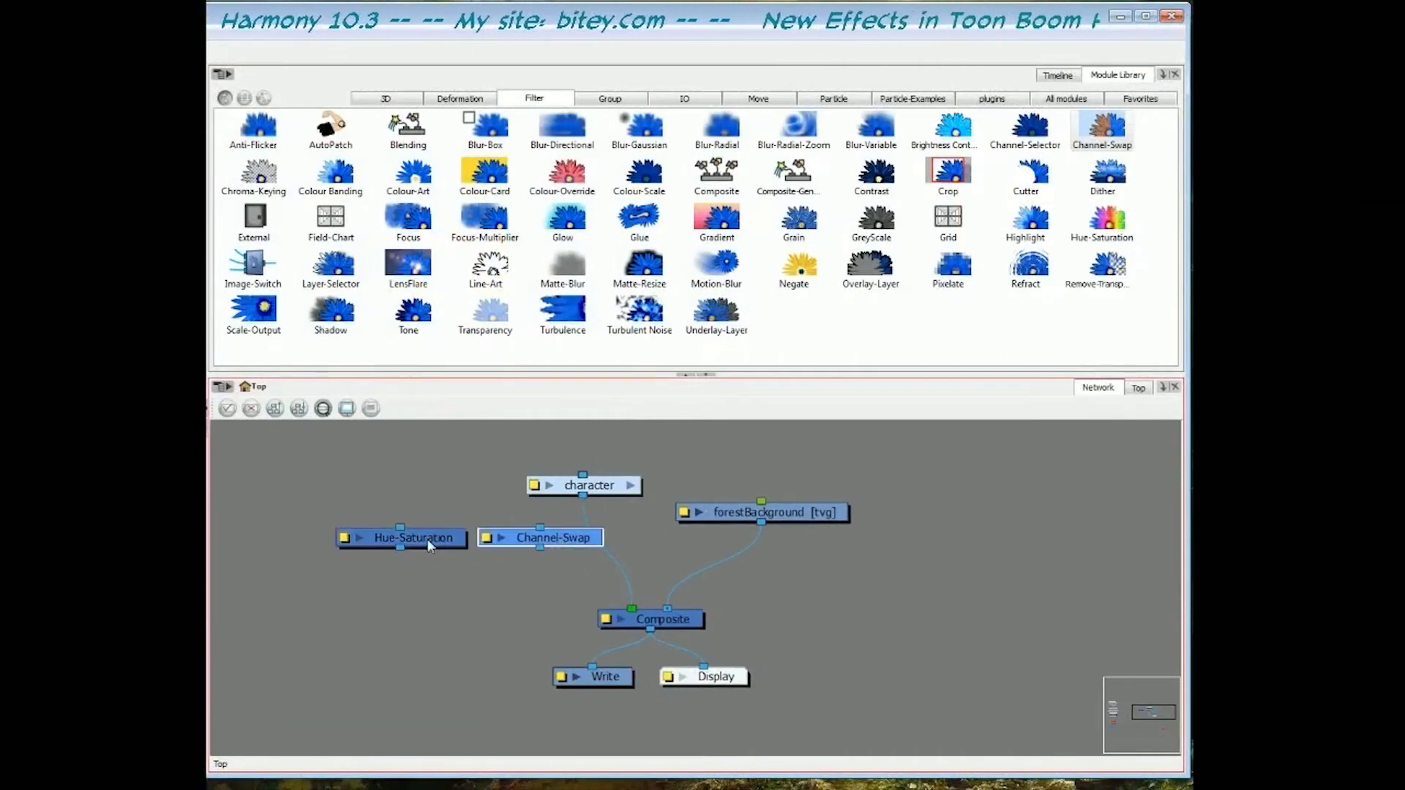
left_click_drag(429, 541, 420, 542)
left_click_drag(545, 538, 536, 542)
left_click_drag(436, 542, 433, 546)
left_click_drag(550, 546, 547, 547)
Spread the forestBackground, character, Channel-Swap and Hue-Saturation modules apart to make room above the Composite
left_click_drag(800, 517, 839, 534)
left_click_drag(648, 547, 693, 559)
left_click_drag(644, 503, 632, 478)
left_click_drag(592, 558, 601, 549)
left_click_drag(459, 550, 471, 538)
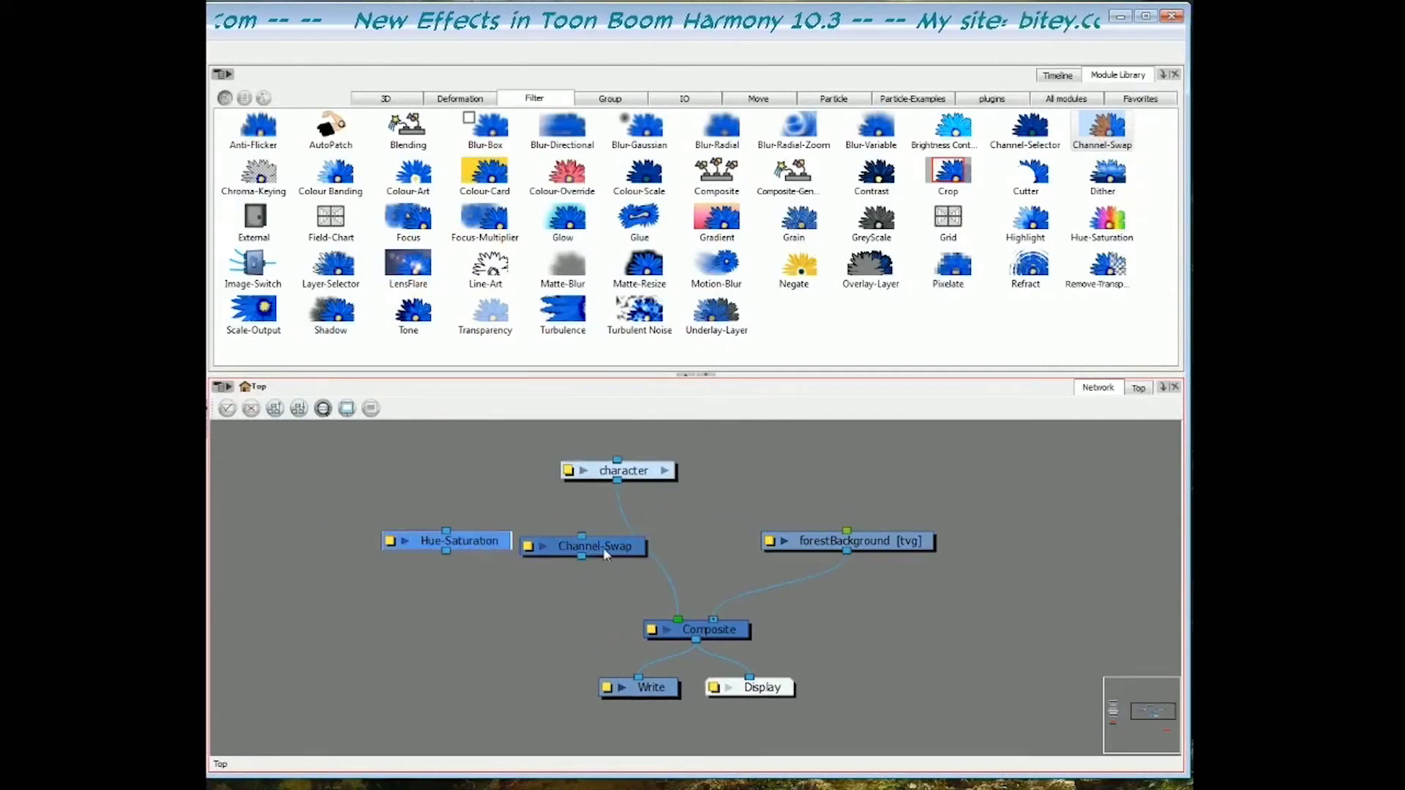
left_click_drag(601, 547, 614, 540)
left_click_drag(472, 539, 468, 536)
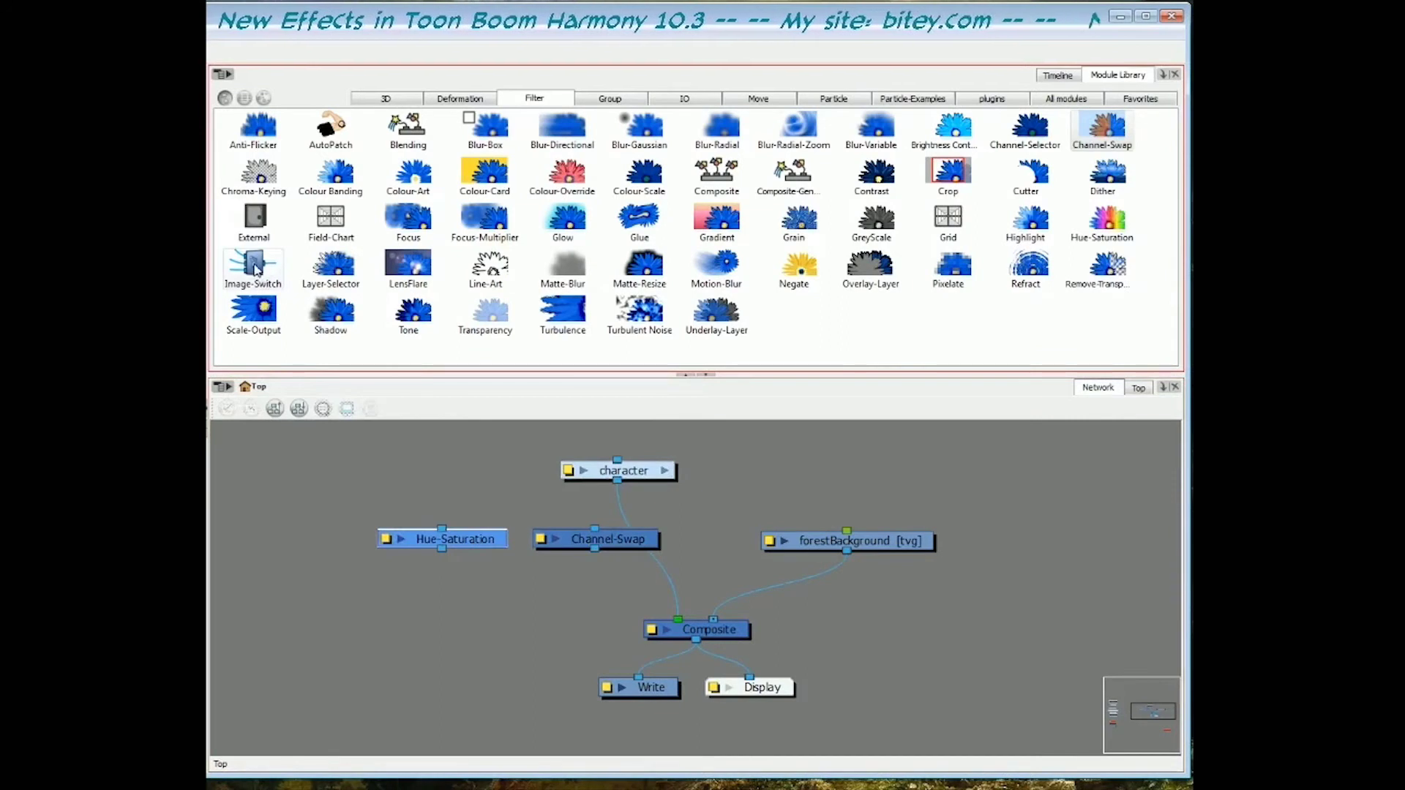
Add an Image-Switch module to the network above the Composite and connect its output to the Composite
left_click_drag(257, 265, 634, 555)
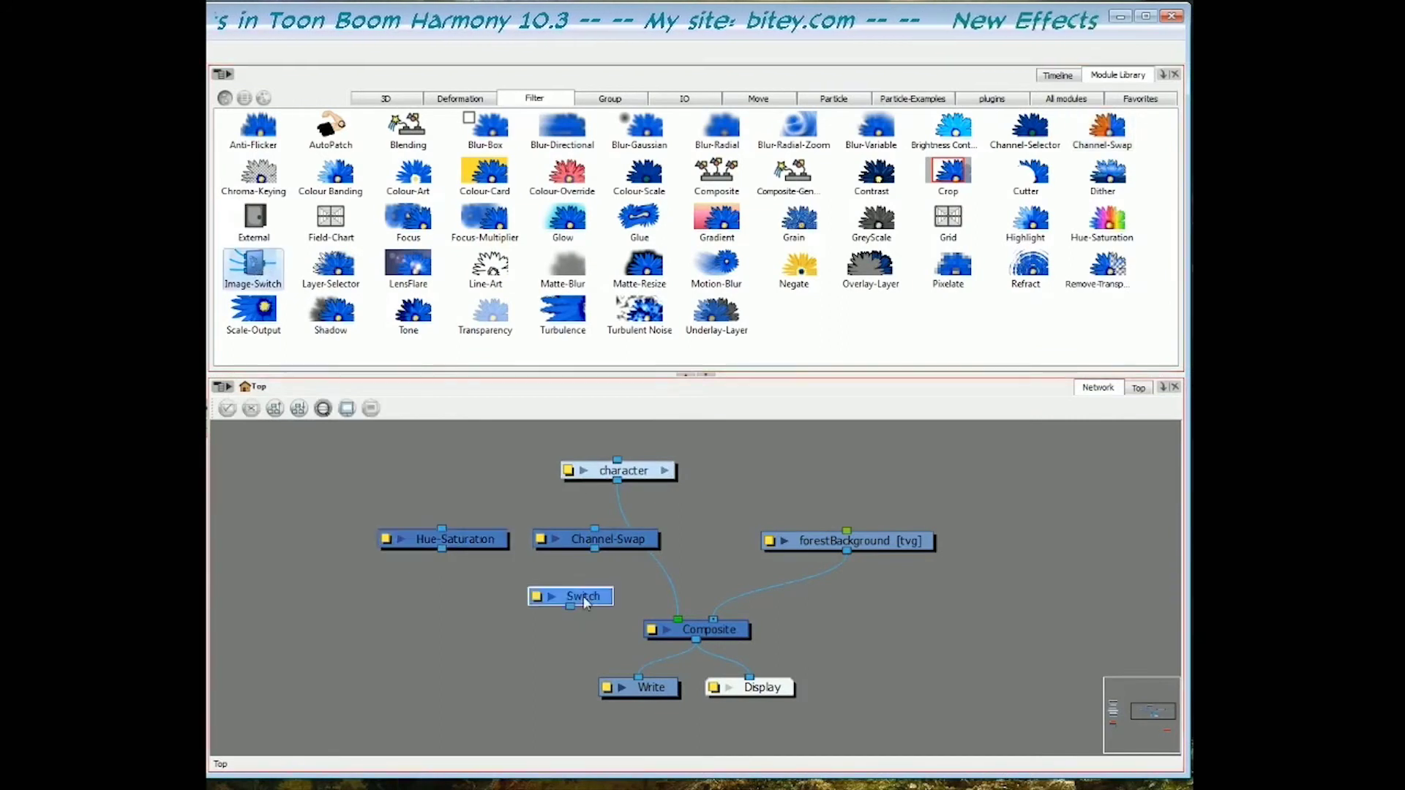
left_click_drag(588, 602, 663, 621)
left_click(615, 540)
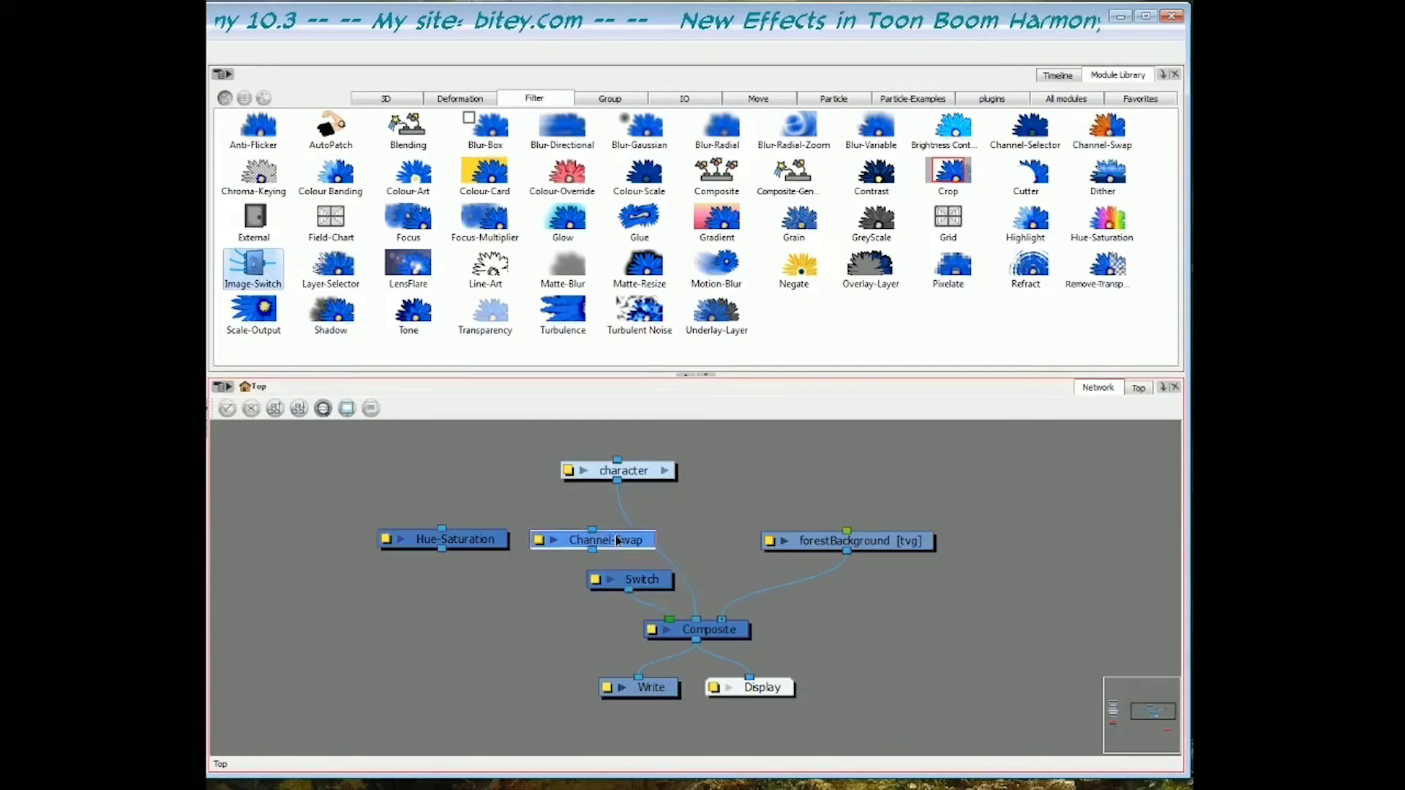
Move the Channel-Swap and Hue-Saturation modules aside and reroute the character's output into the Switch instead of the Composite
left_click(472, 542, "shift")
left_click_drag(616, 545, 447, 549)
left_click_drag(617, 481, 625, 574)
left_click_drag(695, 617, 622, 583)
left_click(654, 584)
Insert the Channel-Swap module between the character and the Switch, and reposition the three modules
left_click_drag(448, 545, 635, 530)
left_click(620, 588)
left_click_drag(620, 589, 592, 591)
left_click_drag(654, 538, 709, 530)
left_click_drag(599, 591, 637, 596)
left_click_drag(638, 478, 574, 469)
Connect Hue-Saturation as a second, parallel branch between the character and the Switch
left_click_drag(343, 537, 558, 520)
left_click_drag(698, 524, 686, 524)
left_click_drag(550, 470, 609, 595)
left_click_drag(531, 525, 506, 527)
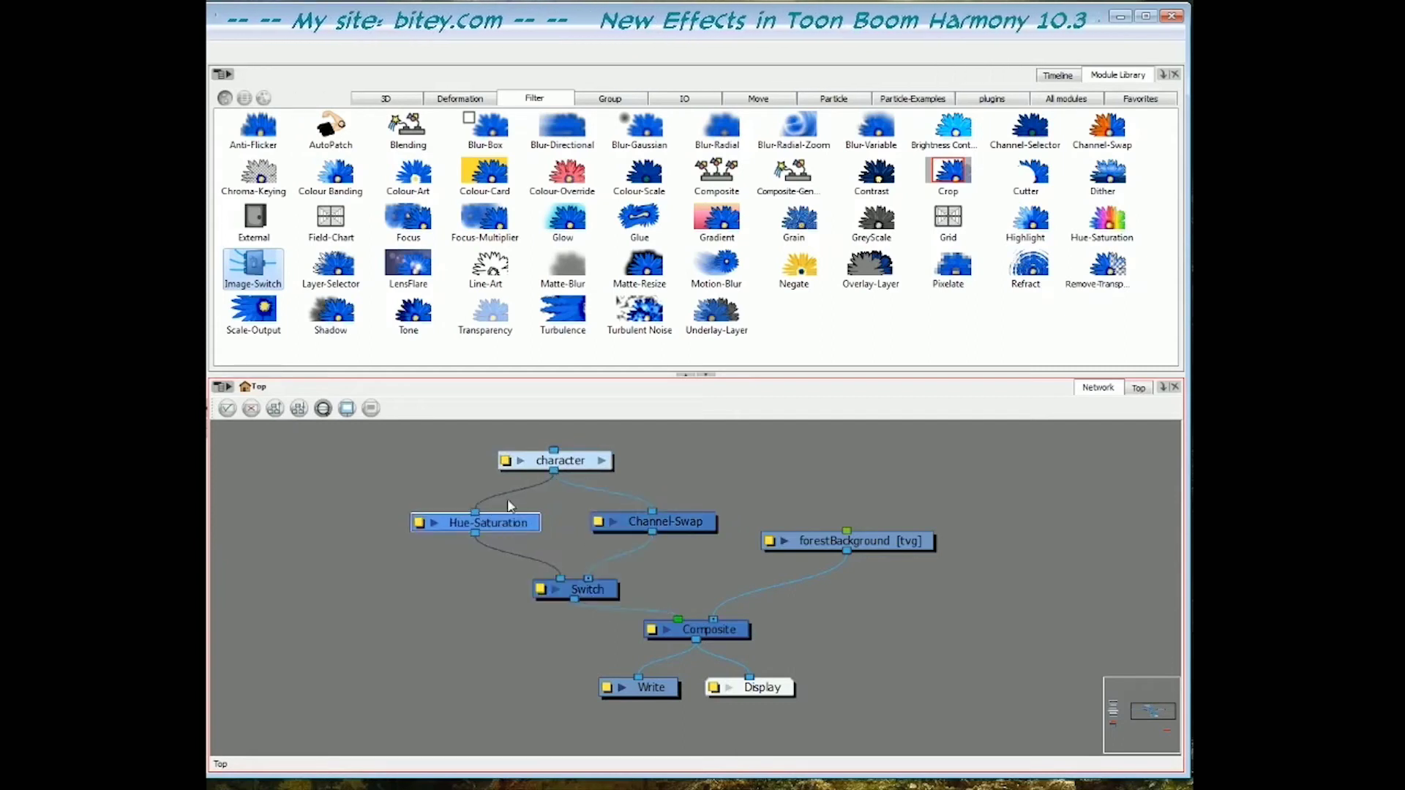
Tidy the network by moving forestBackground farther from the effects and raising the Switch beneath the two effect branches
left_click_drag(700, 527, 693, 527)
left_click_drag(903, 545, 948, 546)
left_click_drag(607, 594, 591, 584)
left_click(447, 521)
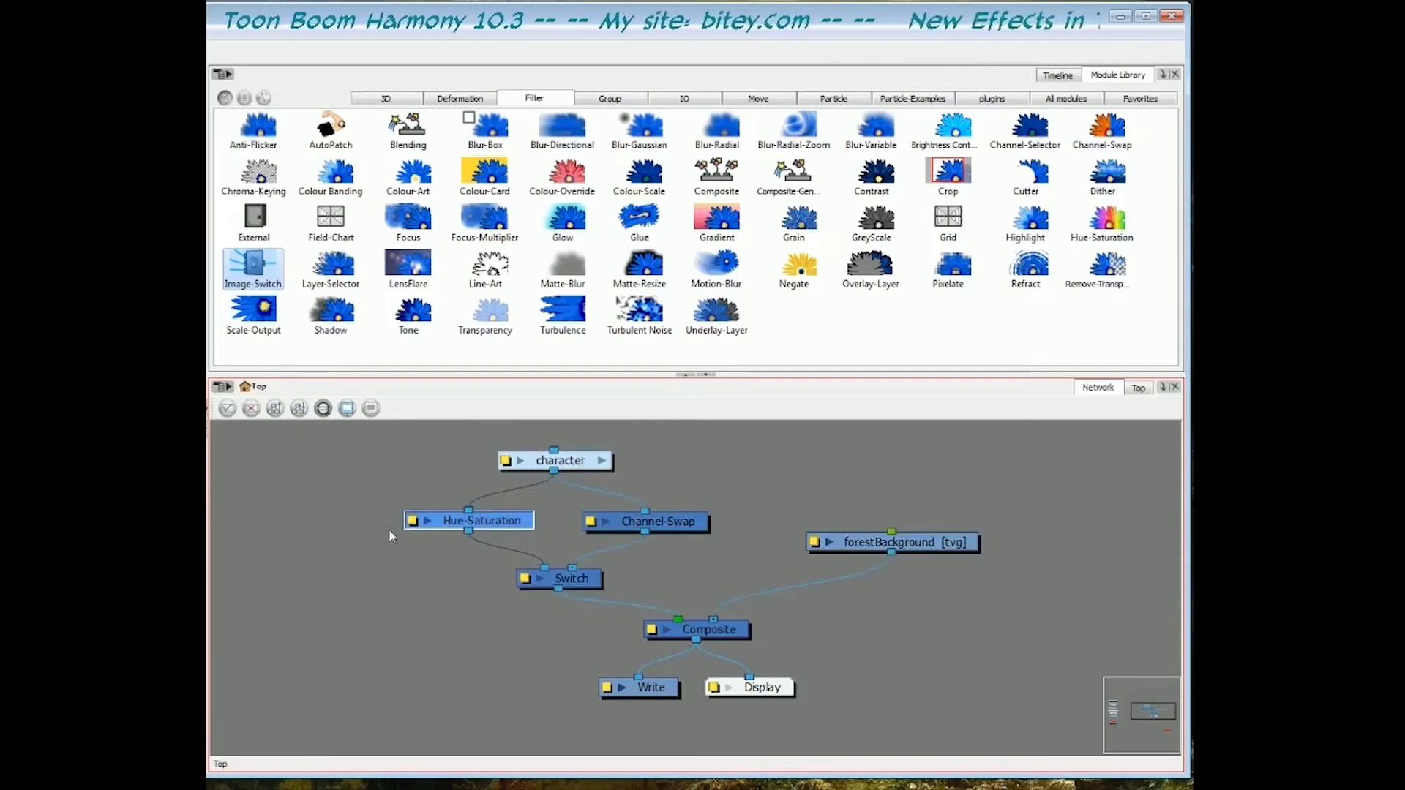
left_click(697, 519)
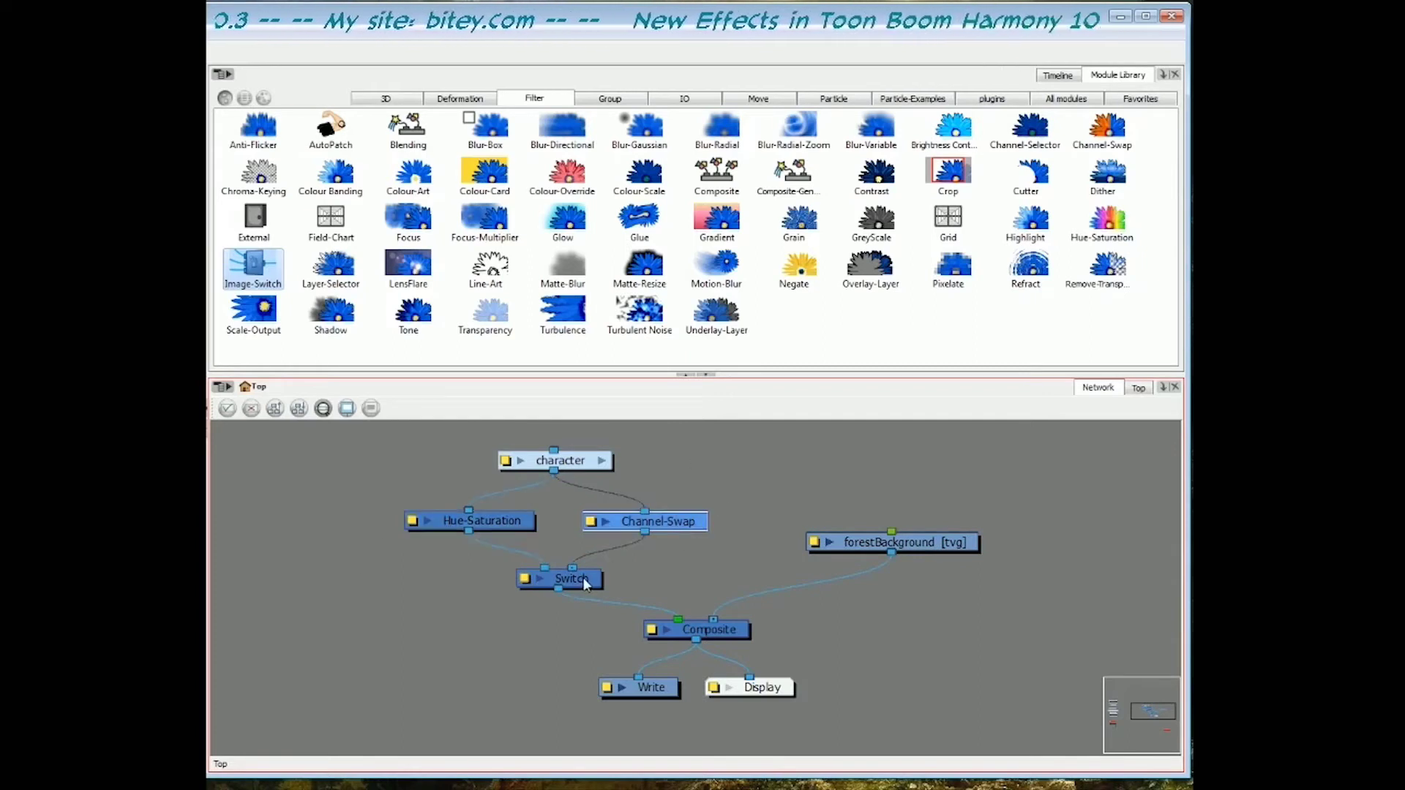
Bring the Colour-Override module over and insert it as a third branch between the character and the Switch
left_click(450, 613)
left_click_drag(308, 663, 777, 520)
left_click_drag(381, 647, 866, 463)
left_click_drag(900, 477, 416, 724)
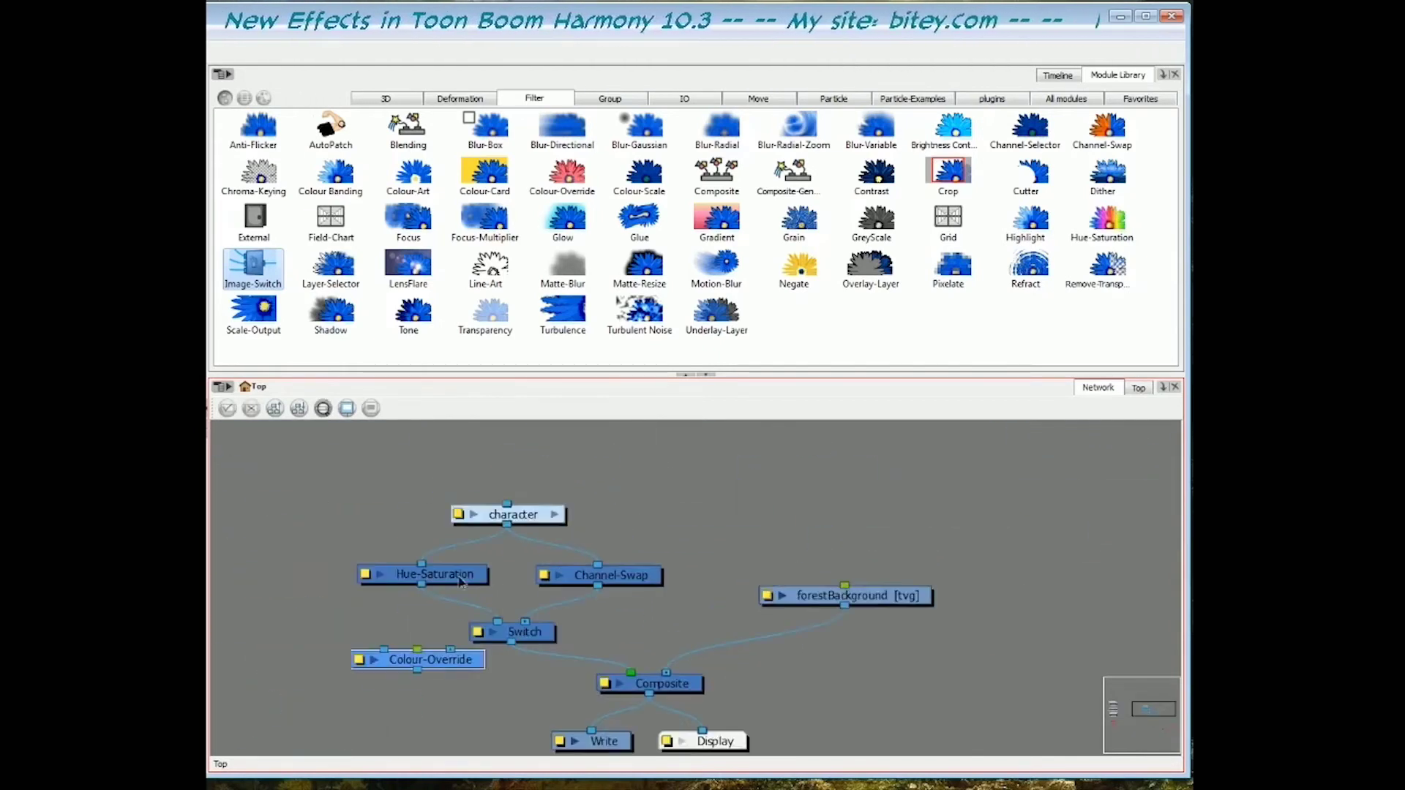
left_click_drag(430, 660, 510, 622)
left_click_drag(532, 576, 551, 580)
Space Hue-Saturation, Colour-Override and Channel-Swap side by side above the Switch, with Colour-Override in the middle
left_click_drag(652, 574, 656, 575)
left_click_drag(416, 575, 397, 575)
left_click_drag(546, 576, 552, 573)
left_click_drag(541, 638, 528, 644)
left_click_drag(546, 574, 544, 578)
left_click_drag(663, 577, 665, 576)
left_click_drag(400, 575, 396, 574)
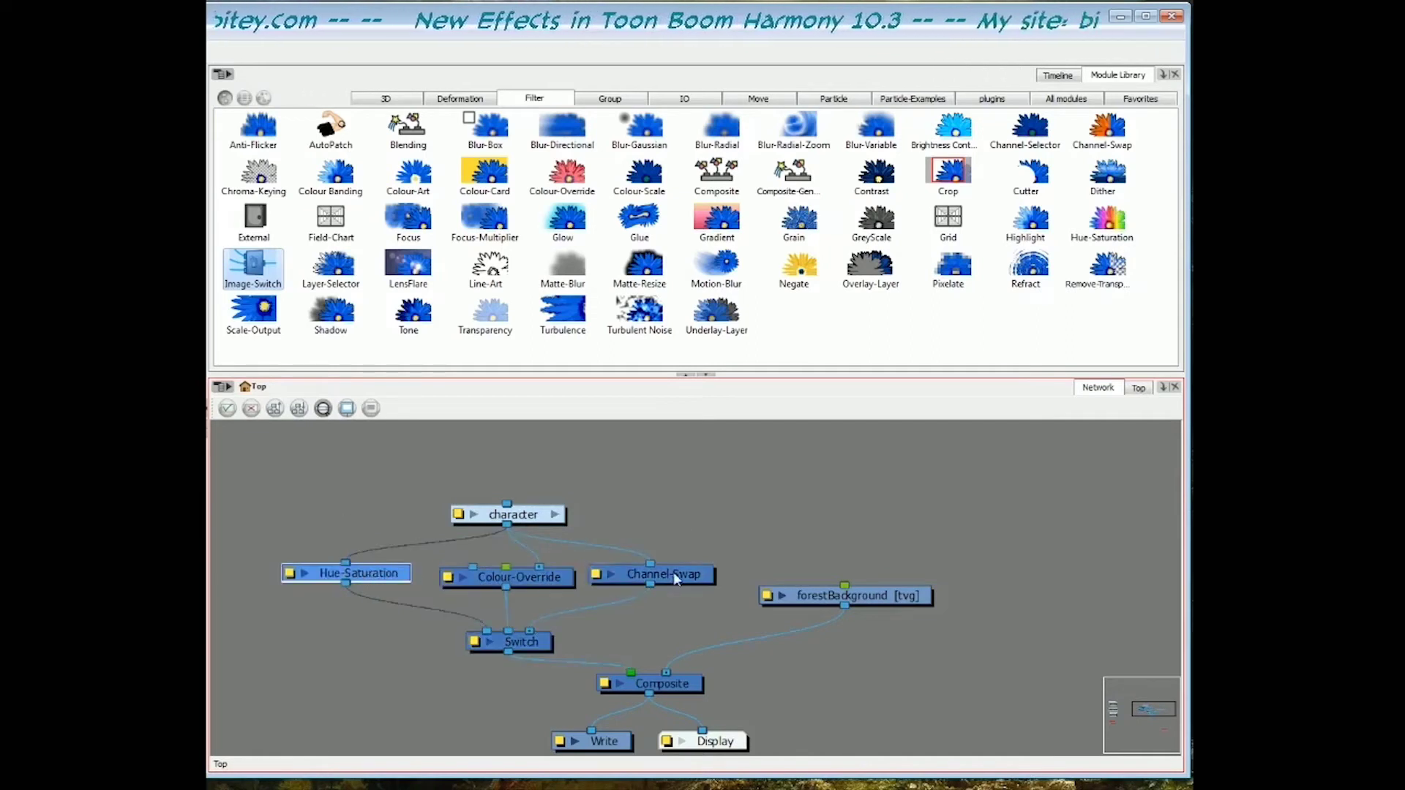
left_click_drag(674, 577, 675, 576)
Select the Colour-Override, Hue-Saturation, Channel-Swap and Switch modules in turn to trace how the branches feed the Switch
left_click(524, 575)
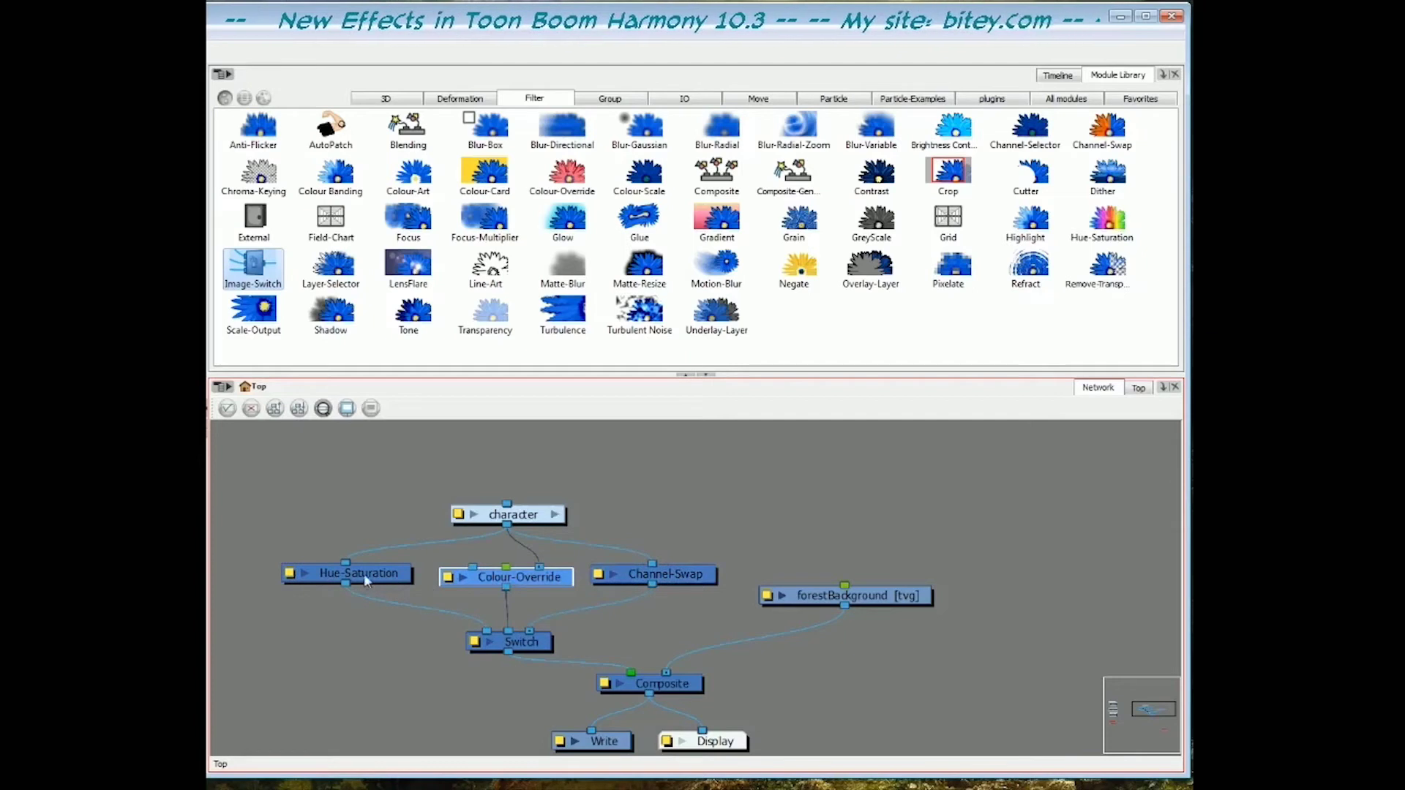
left_click(364, 573)
left_click_drag(393, 578, 393, 583)
left_click(681, 576)
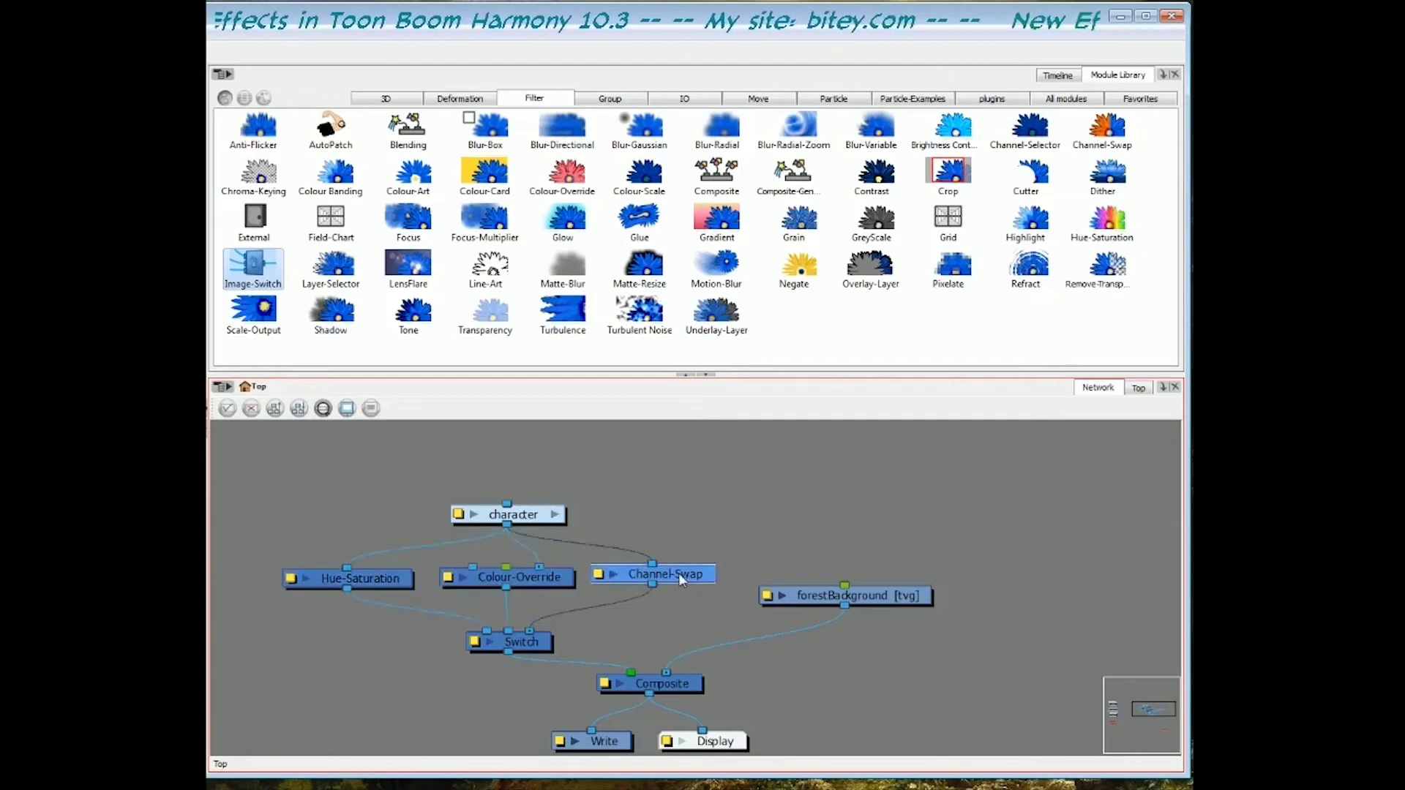
left_click(540, 650)
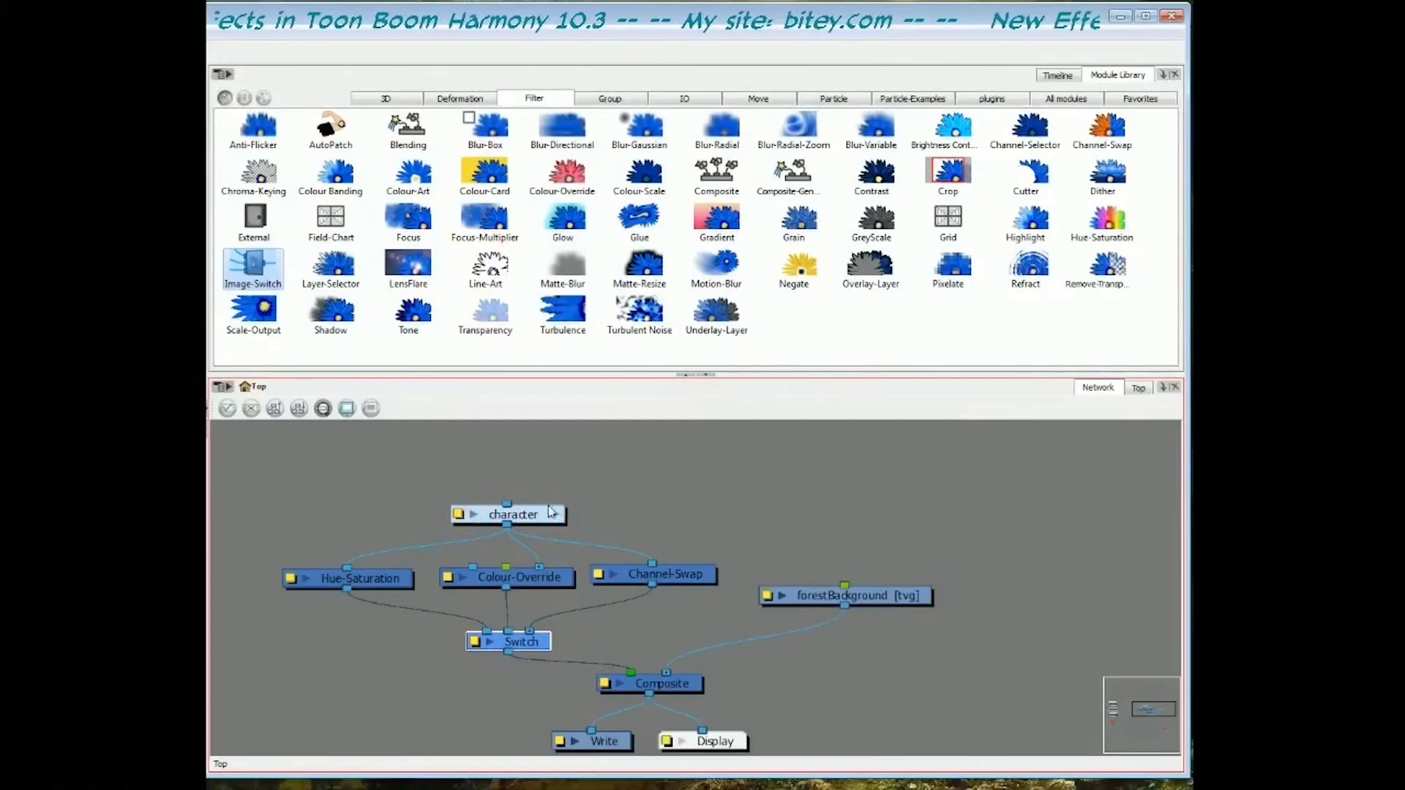
Raise the character module and align Hue-Saturation and Channel-Swap with Colour-Override above the Switch
left_click_drag(544, 514, 554, 492)
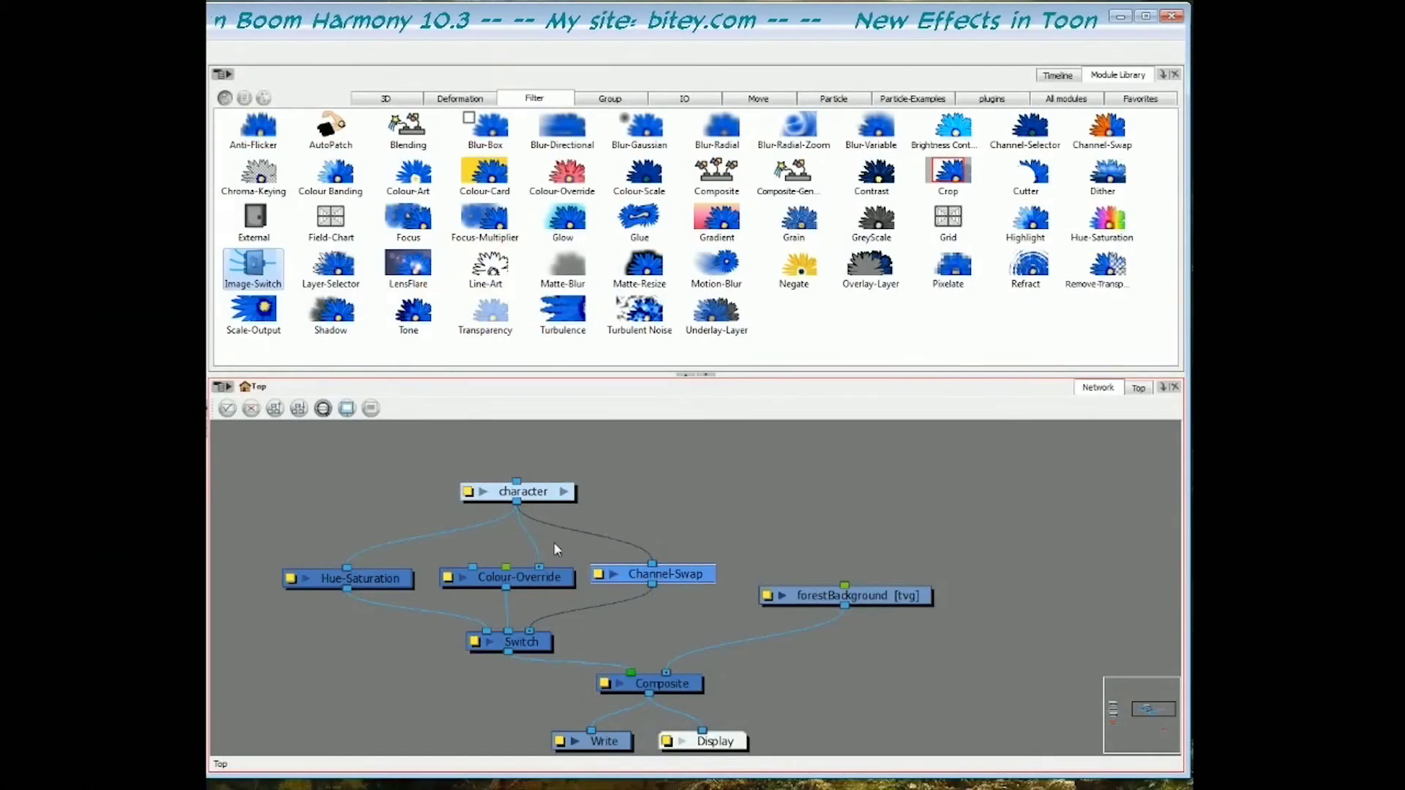
left_click(544, 574)
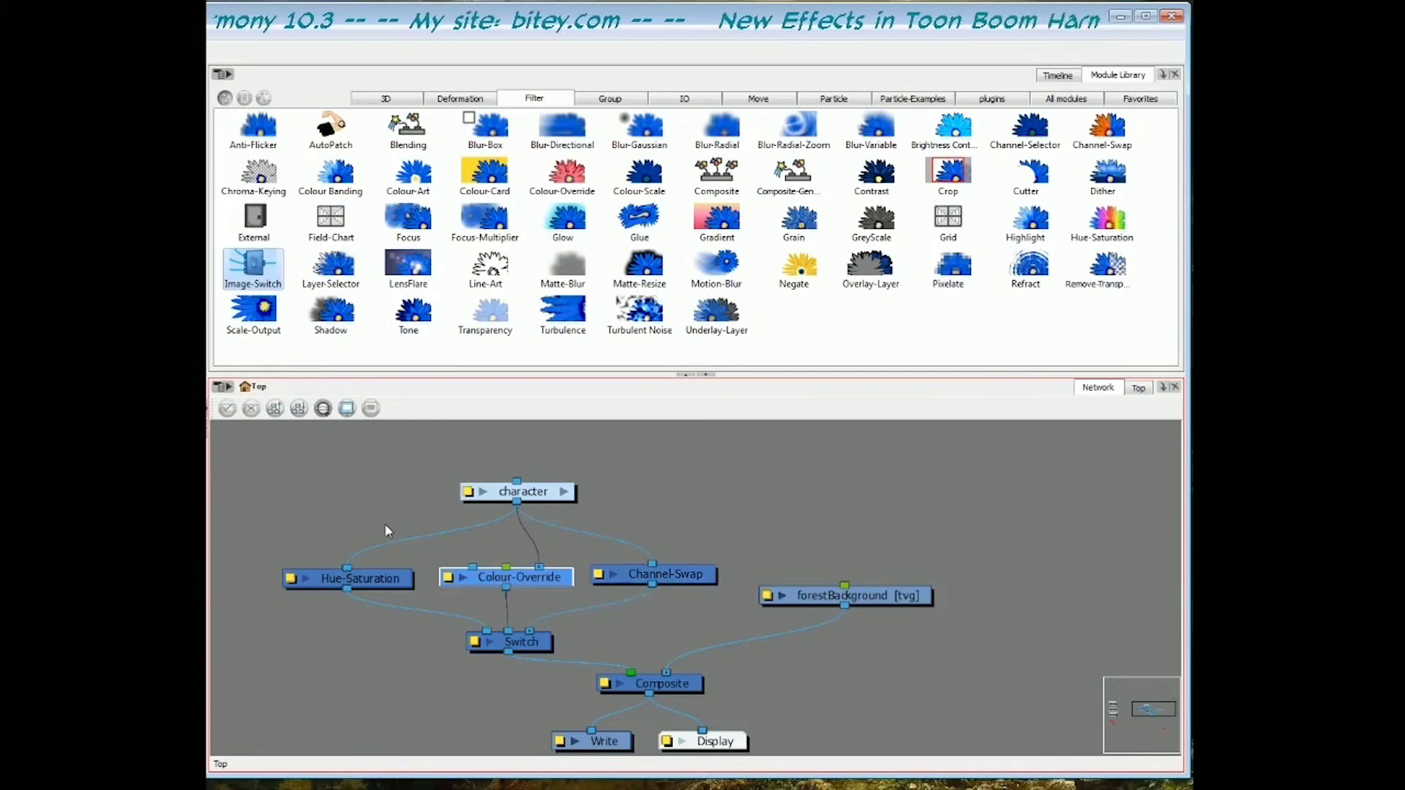
left_click(362, 579)
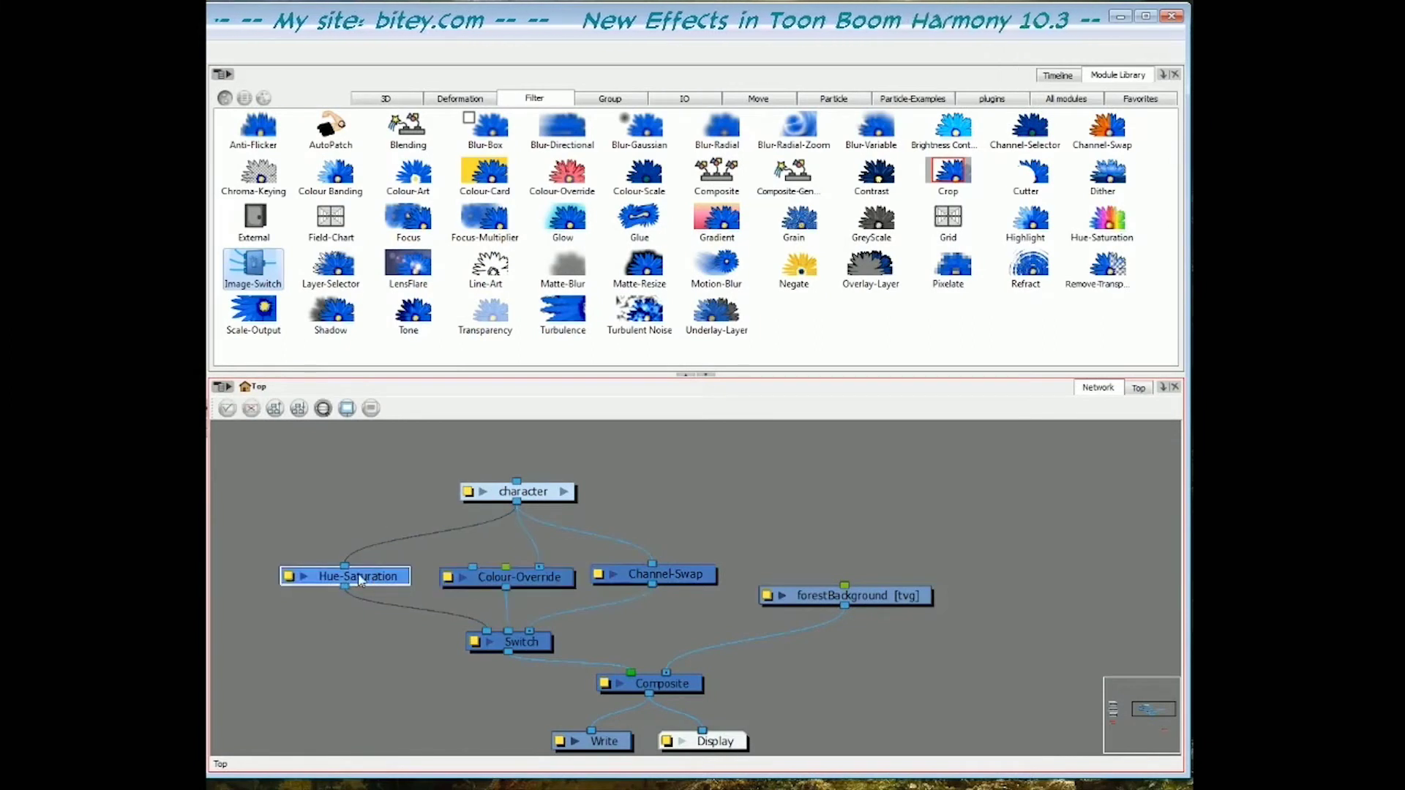
left_click_drag(665, 581, 669, 583)
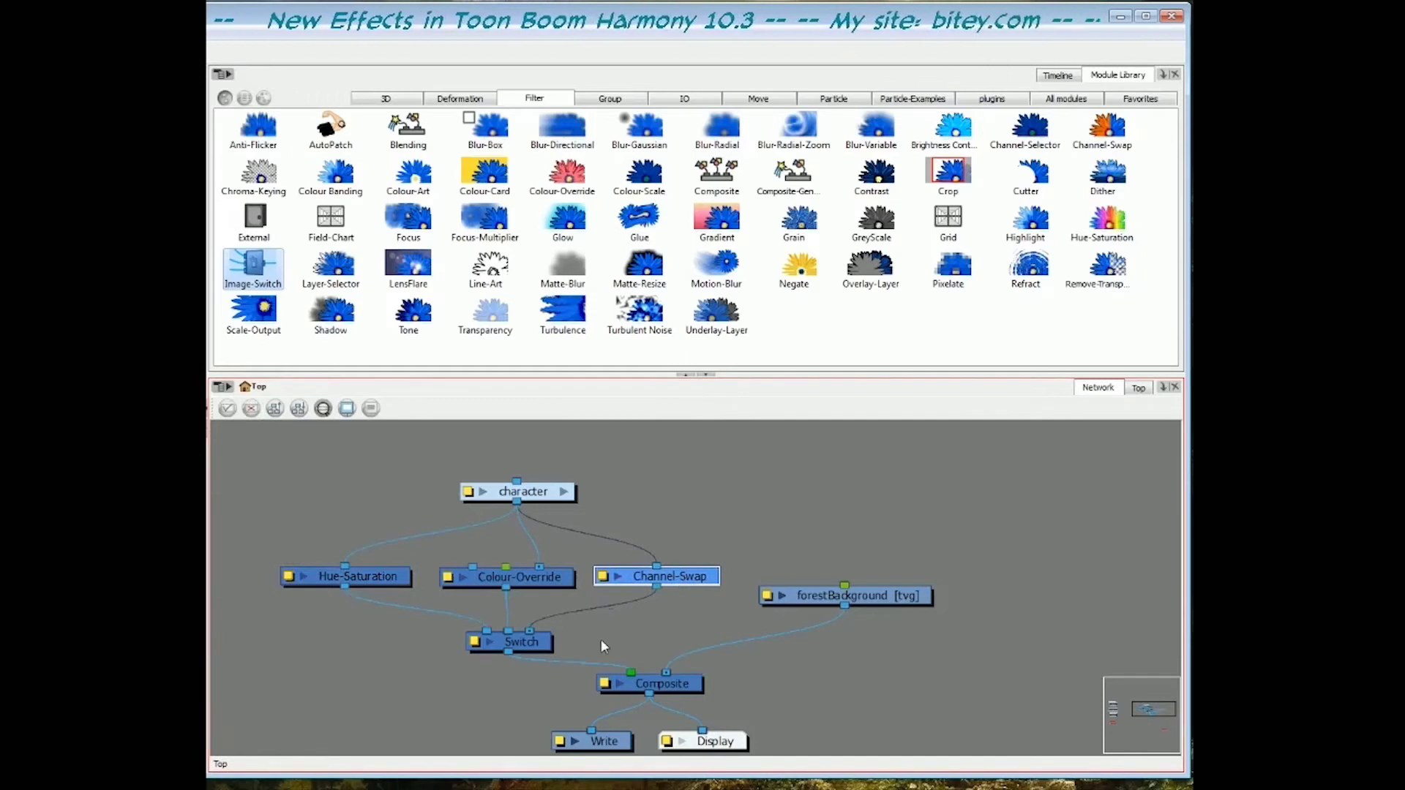
left_click_drag(524, 647, 535, 644)
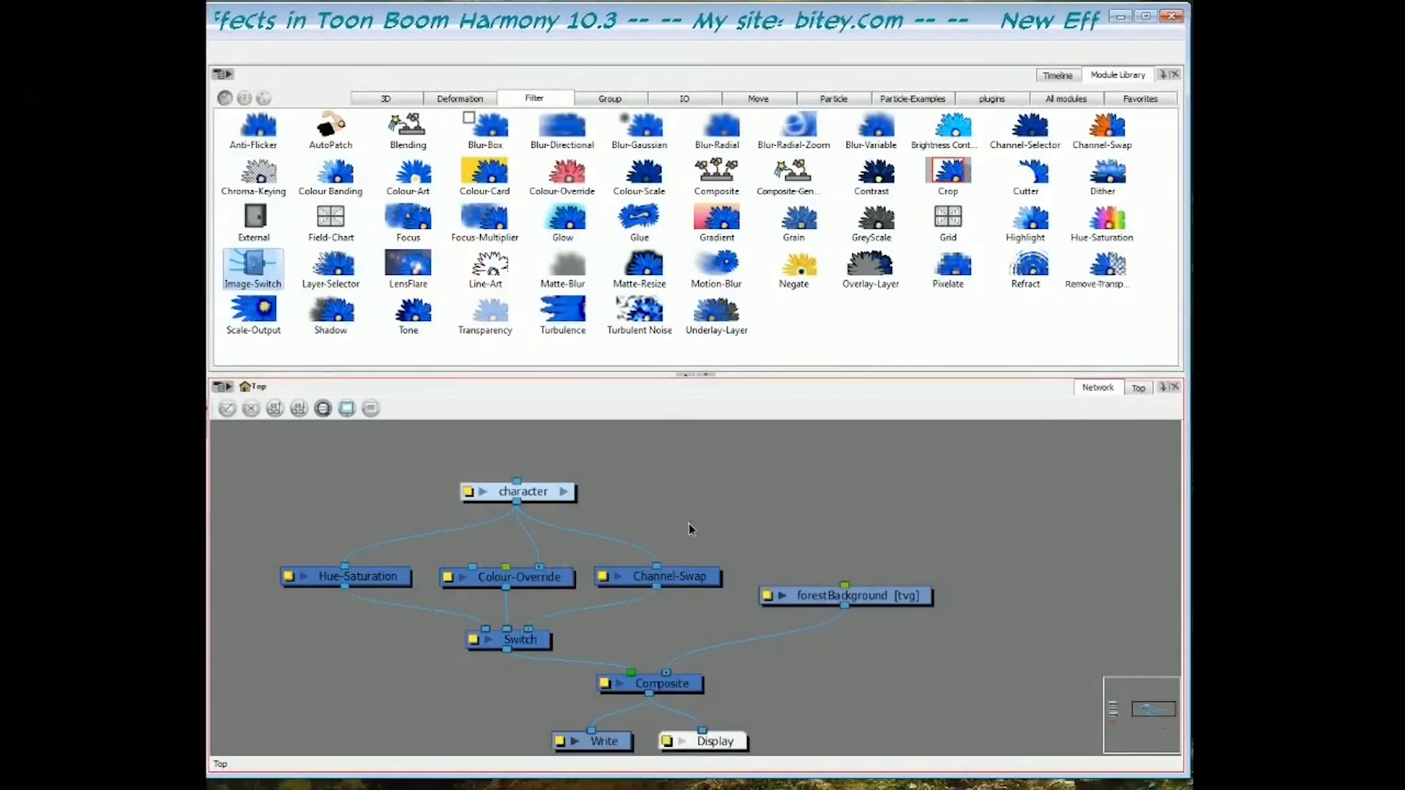
left_click_drag(657, 586, 529, 628)
left_click_drag(542, 577, 523, 580)
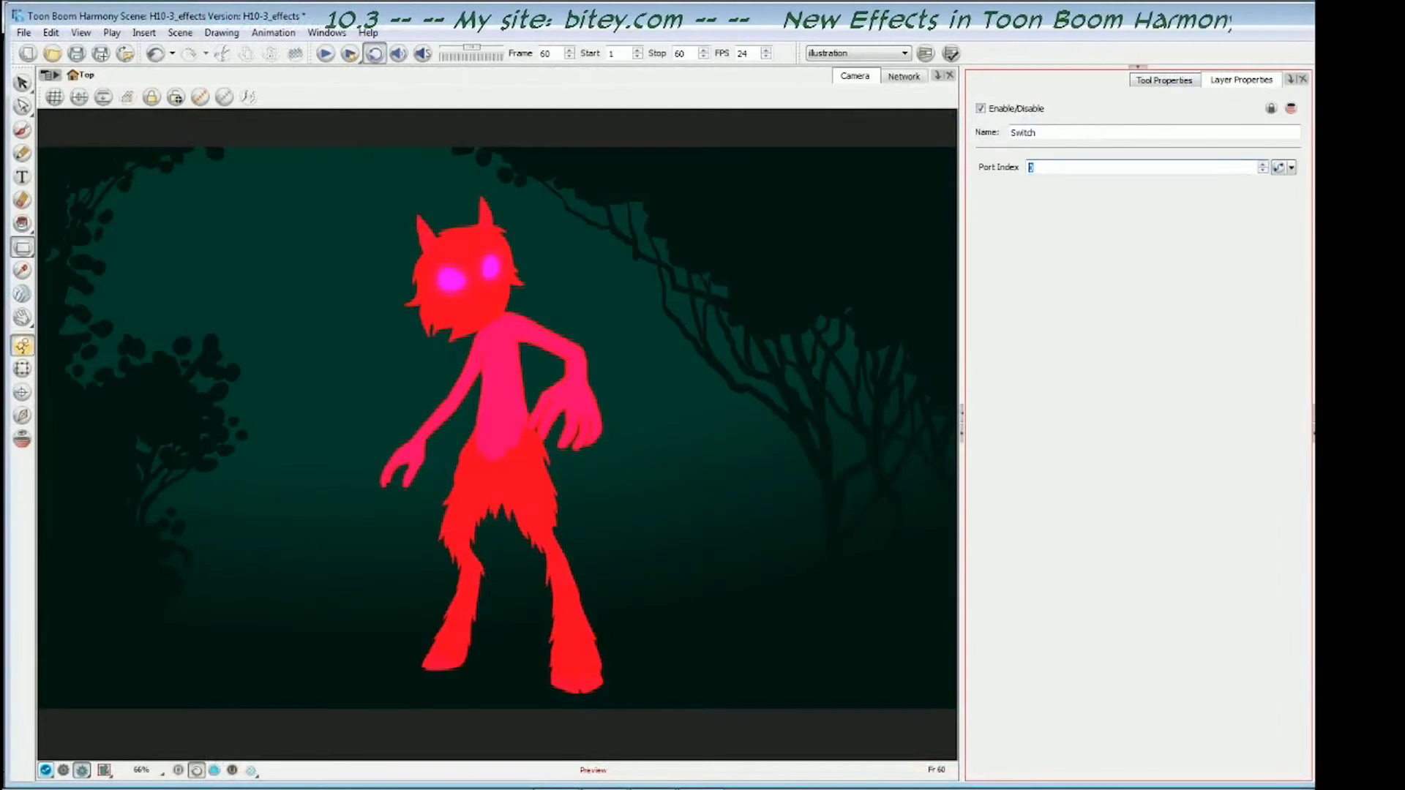
Set the Switch's port index to 1, add an animation function to it and open that in the Bezier Editor
type("1")
key("Return")
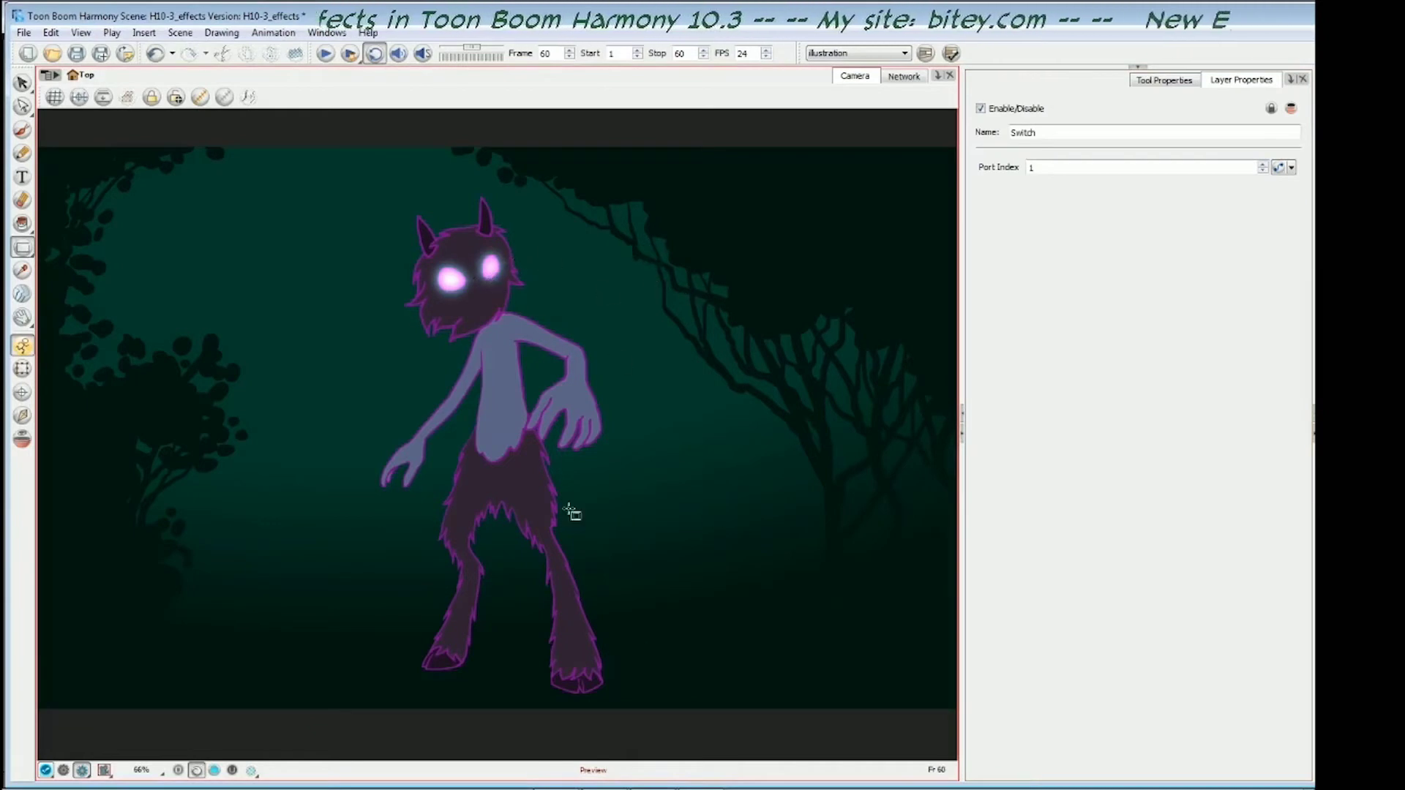
left_click(1279, 169)
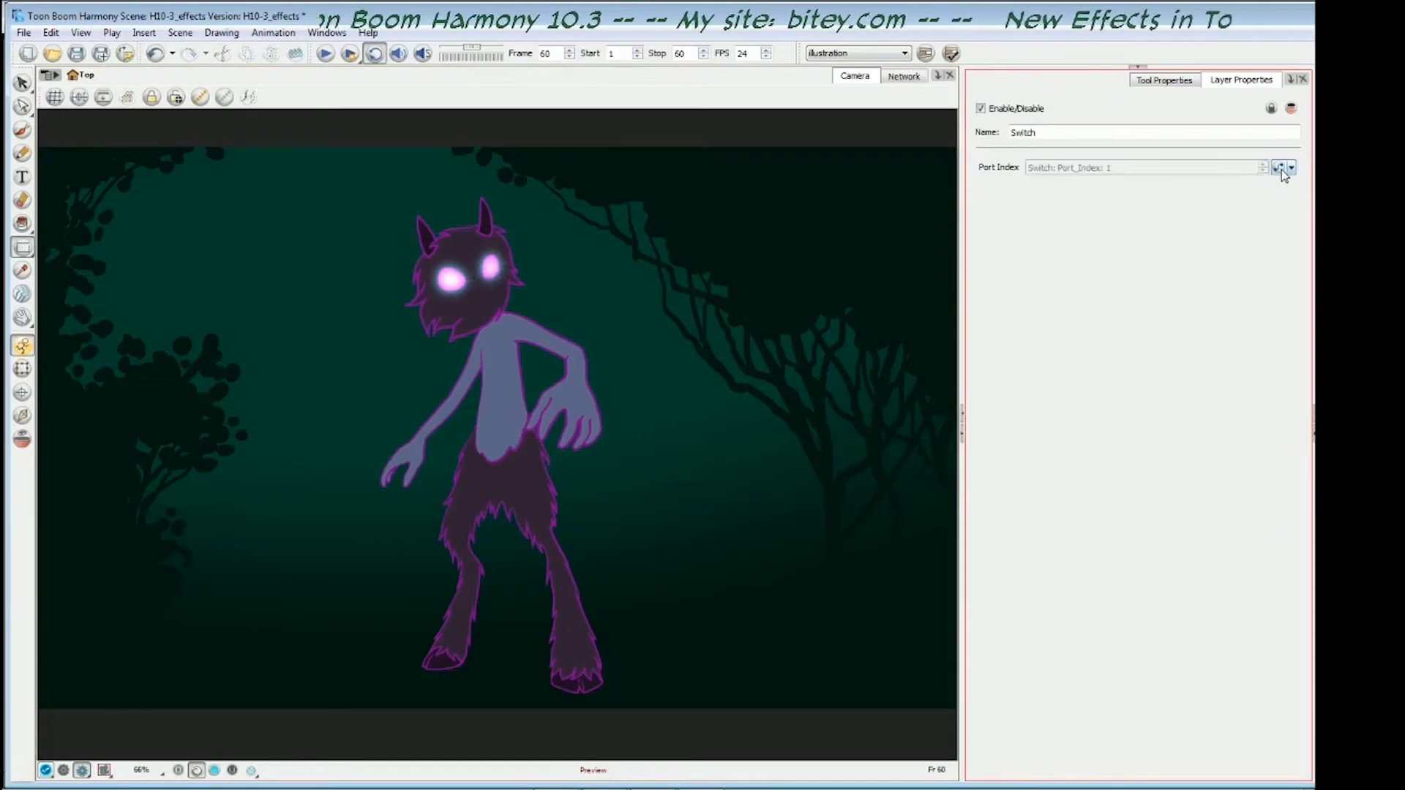
left_click(1279, 169)
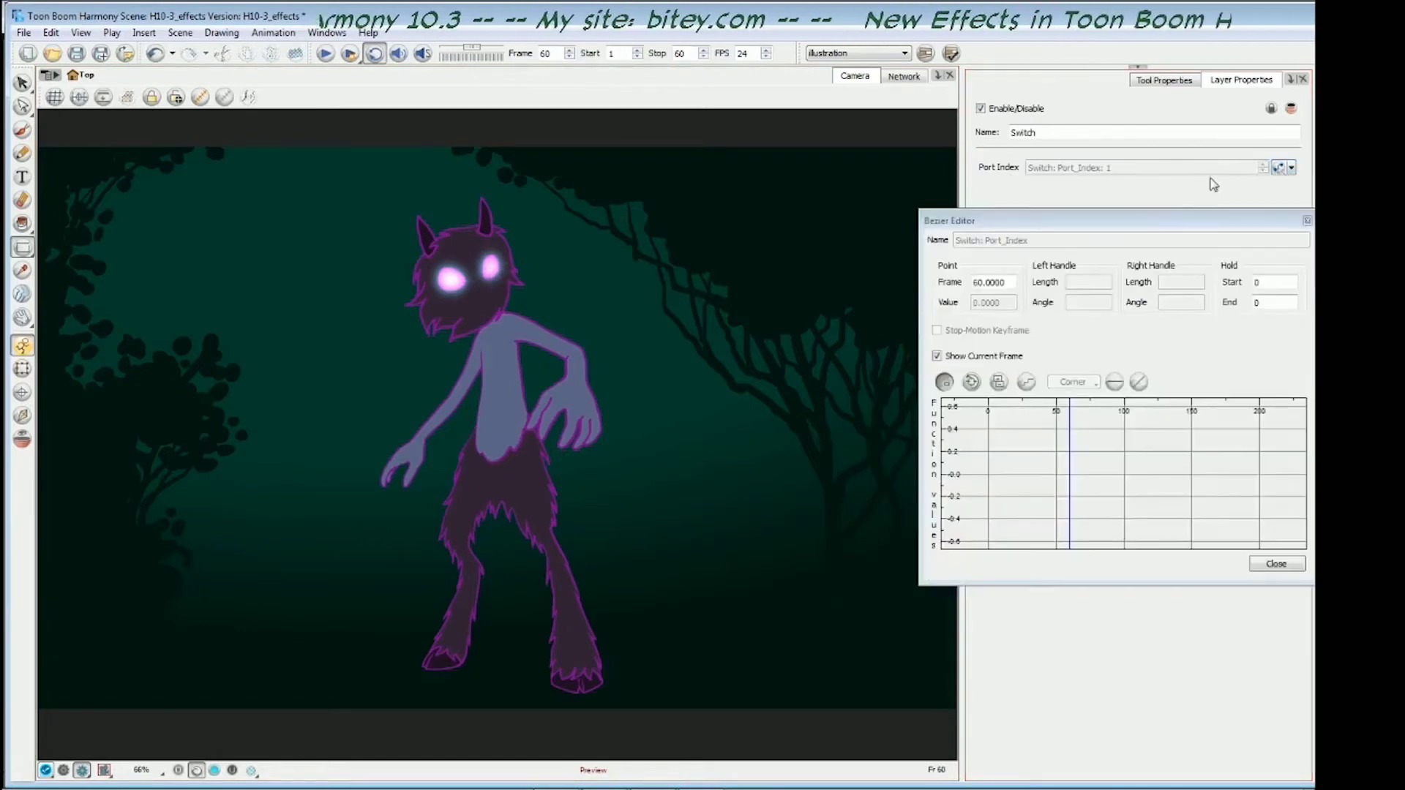
left_click_drag(1134, 220, 881, 188)
Go to frame 1 and add a port index keyframe with a value of 0
key("shift+comma")
left_click(717, 349)
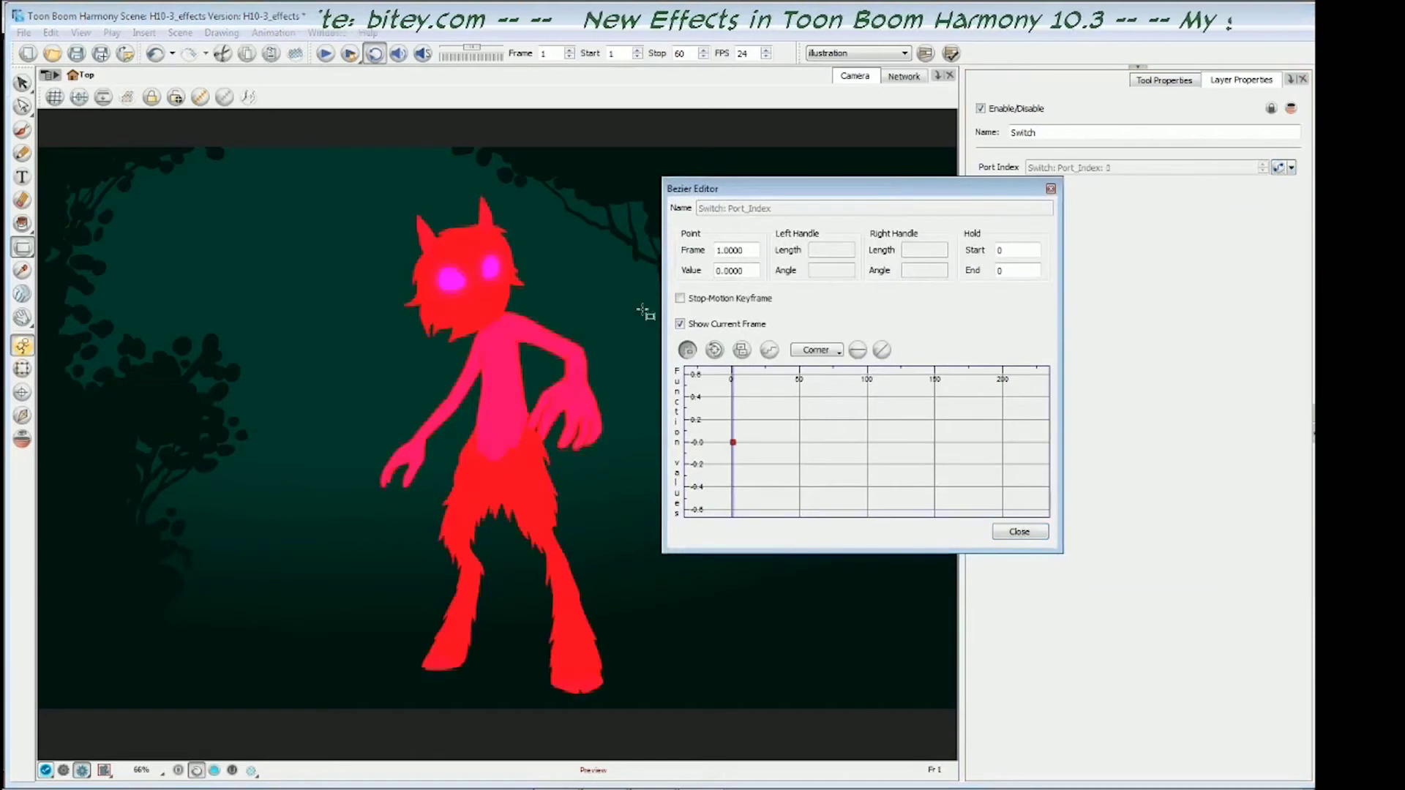
left_click_drag(861, 199, 891, 197)
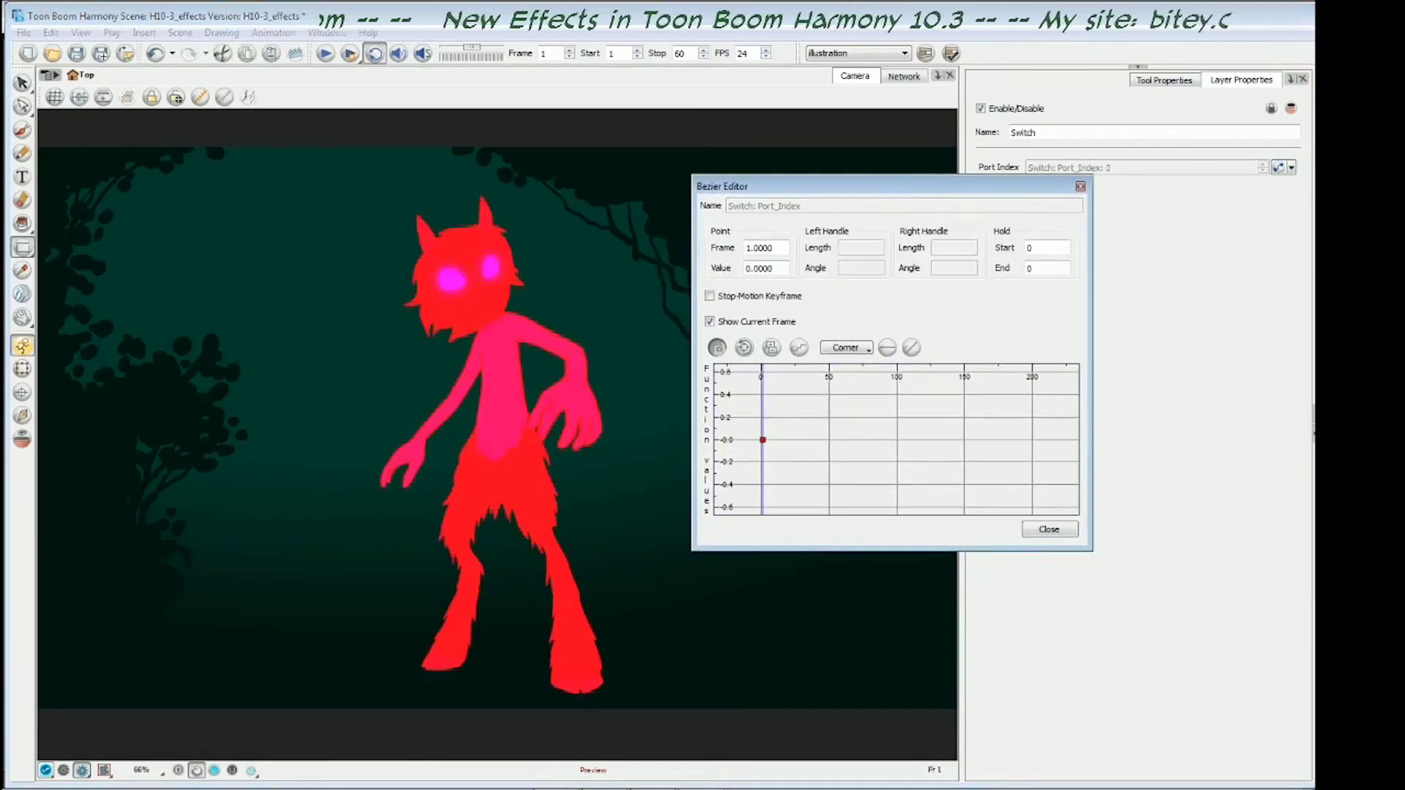
left_click_drag(777, 269, 736, 272)
left_click(778, 268)
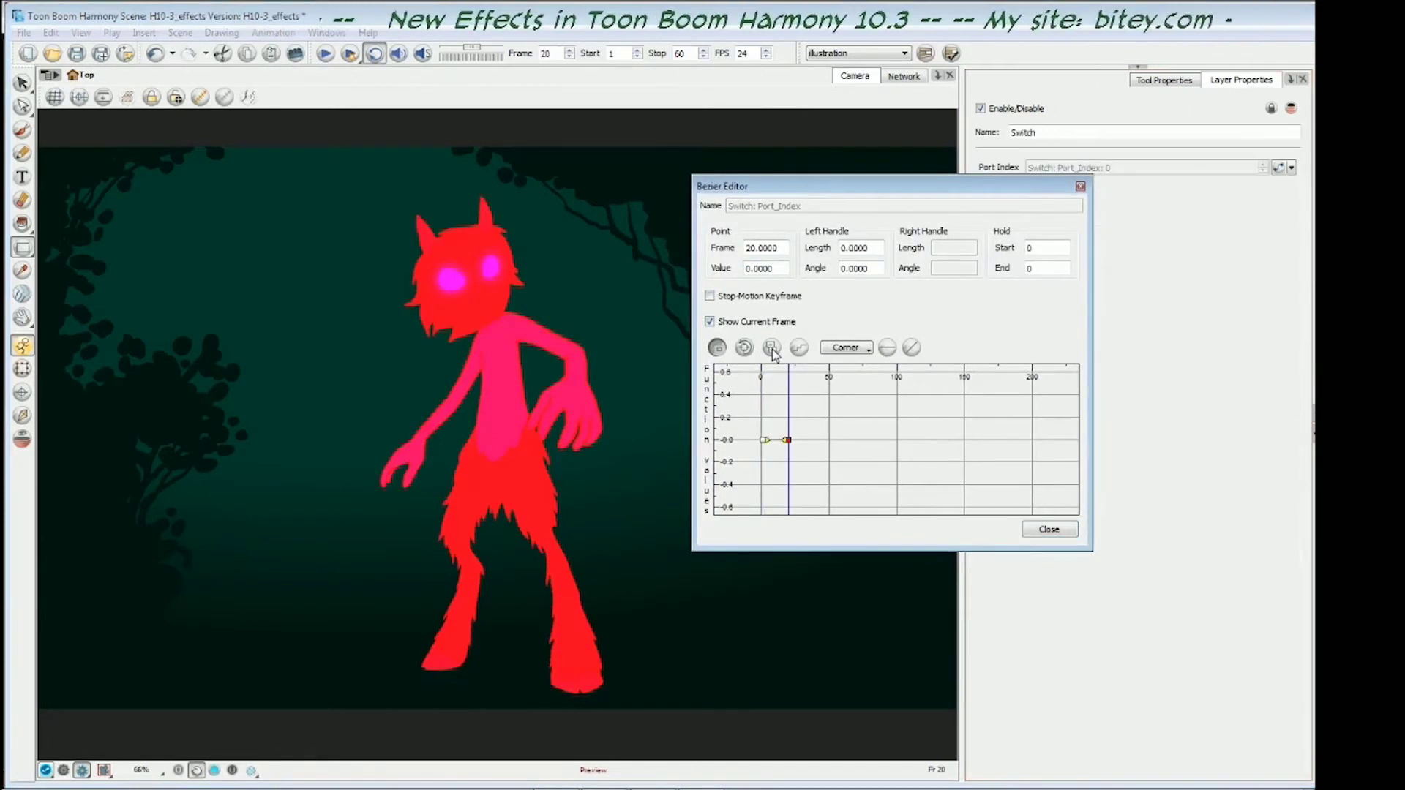
Set the port index keyframe at frame 20 to a value of 1
left_click_drag(750, 269, 743, 269)
type("1")
key("Return")
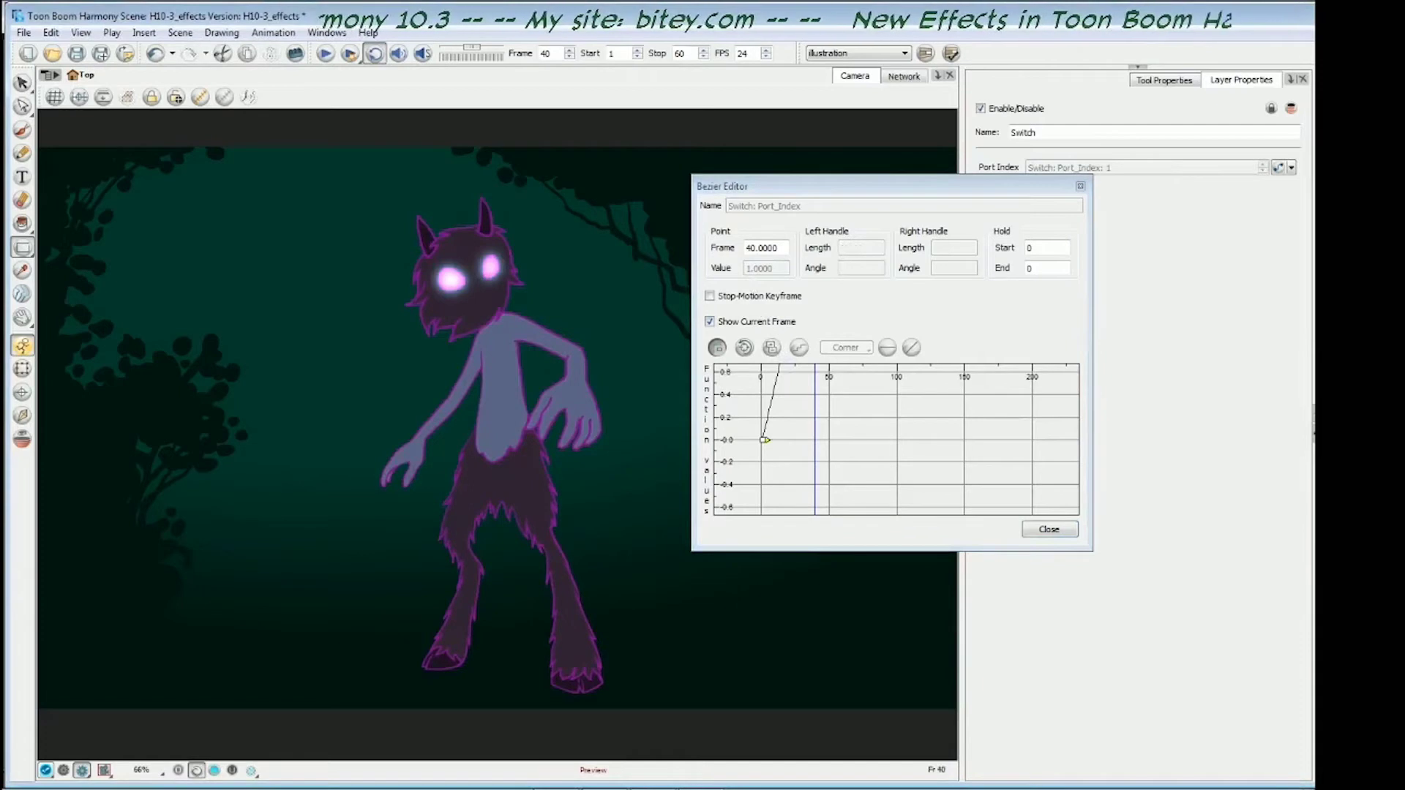
Add a port index keyframe at frame 40 with a value of 2 and close the Bezier Editor
left_click(774, 350)
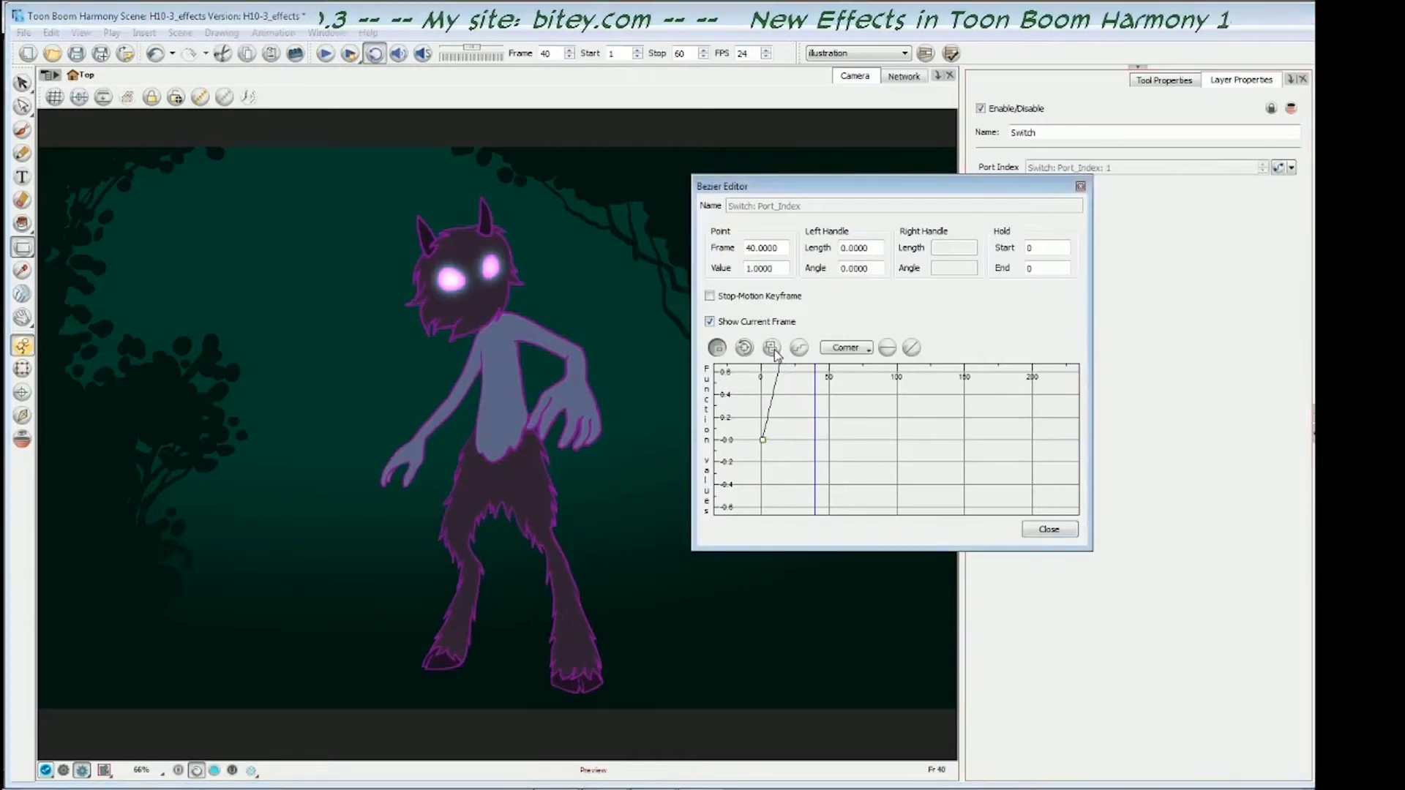
left_click(778, 355)
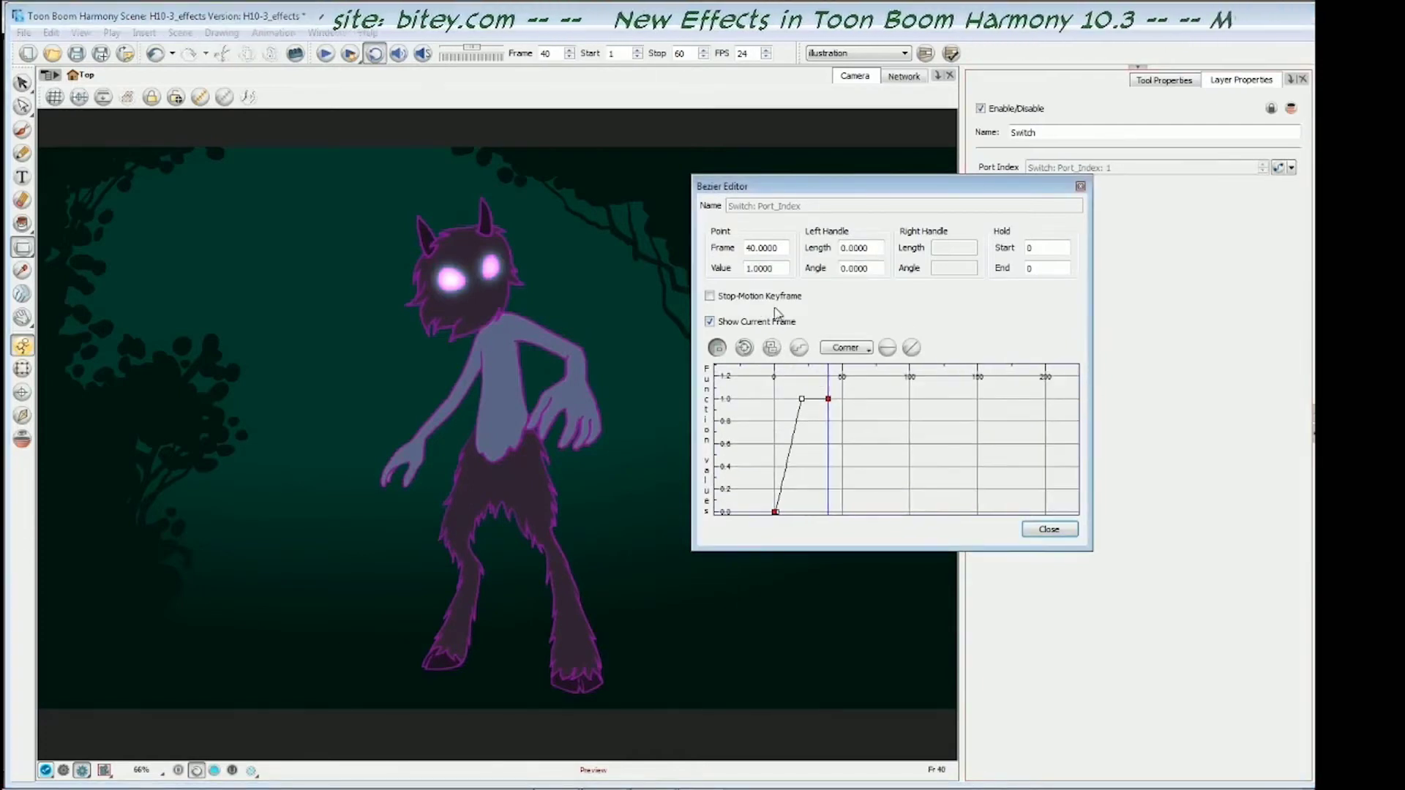
double_click(749, 269)
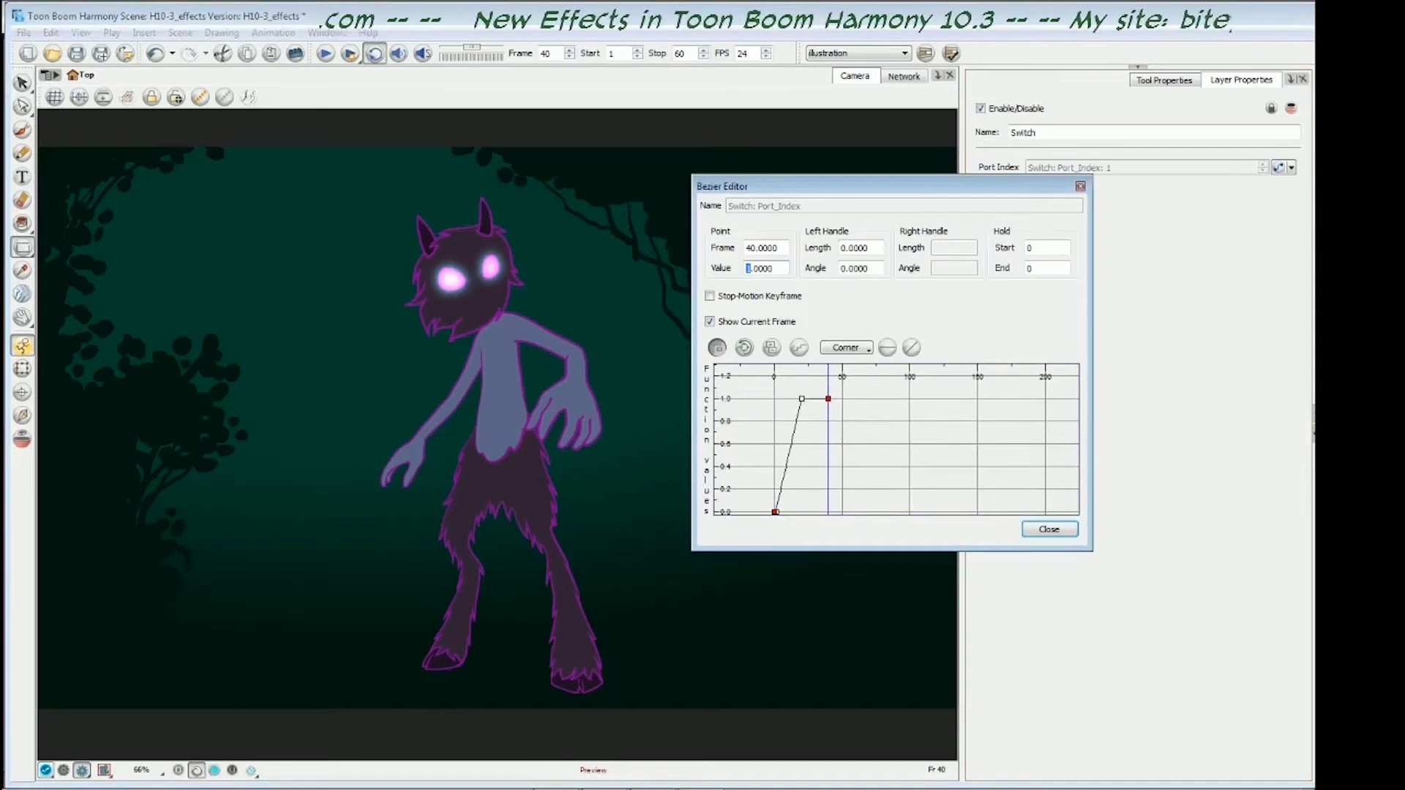
type("2")
key("Return")
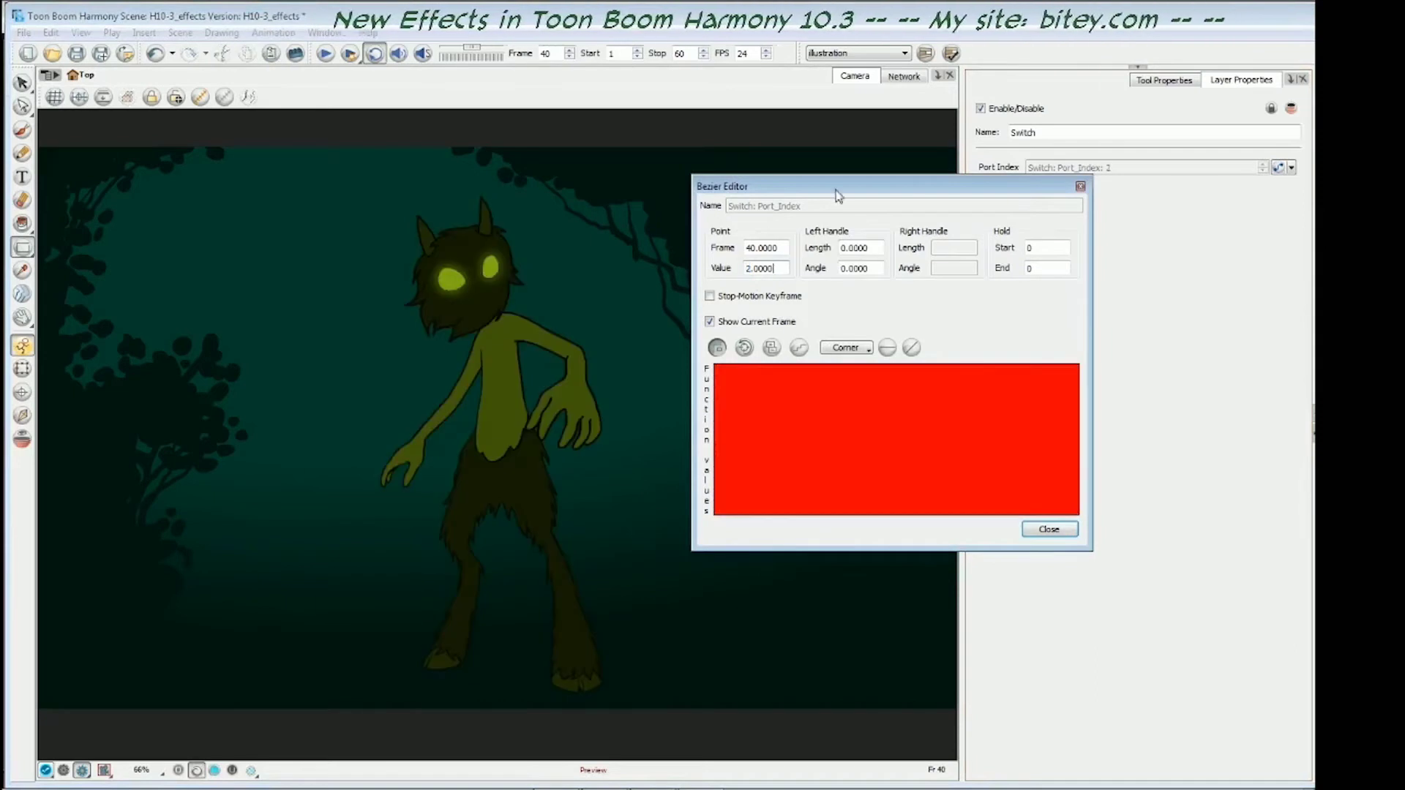
left_click(1048, 529)
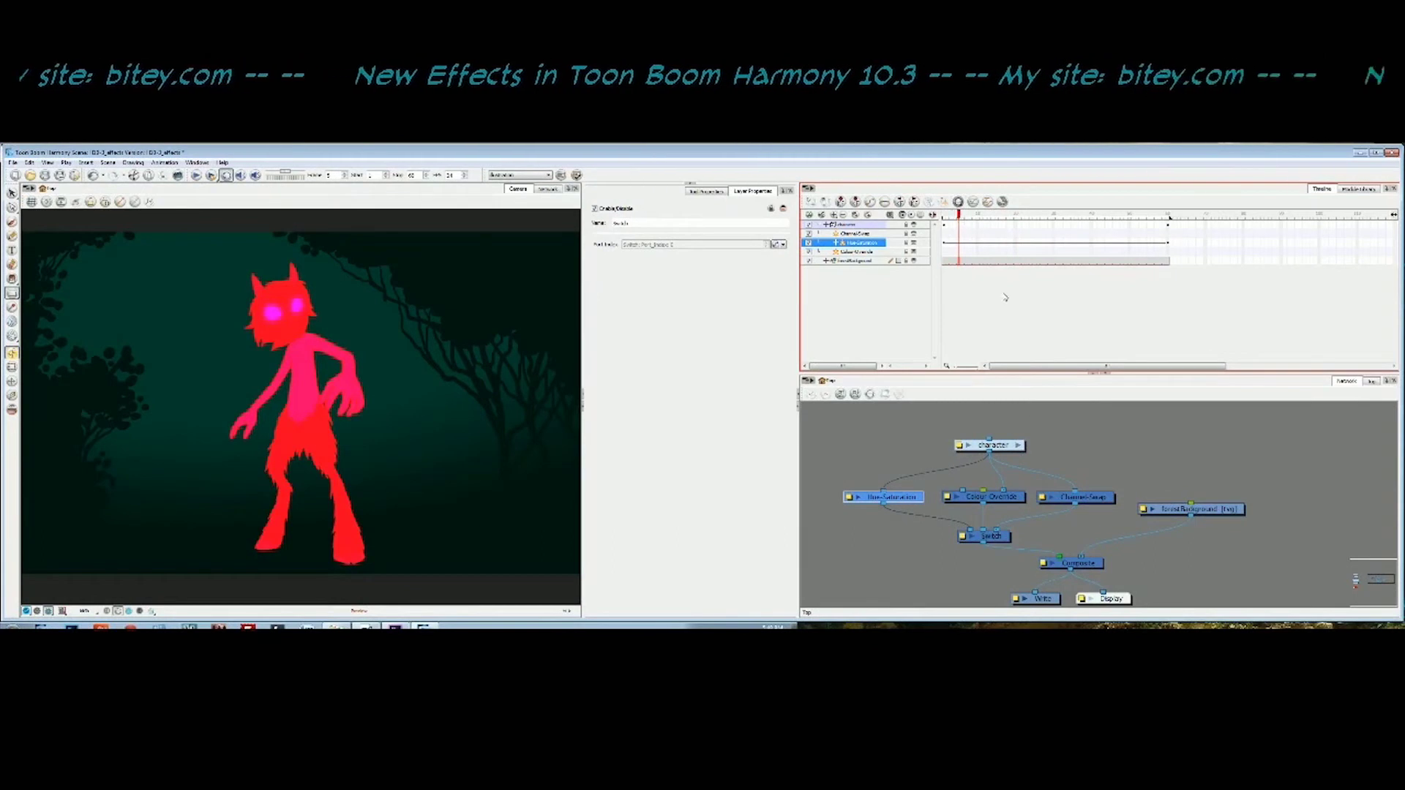
Scrub the timeline through the port changes, selecting each effect module and the Switch to compare the character's looks
left_click(1079, 497)
left_click_drag(968, 215, 1015, 216)
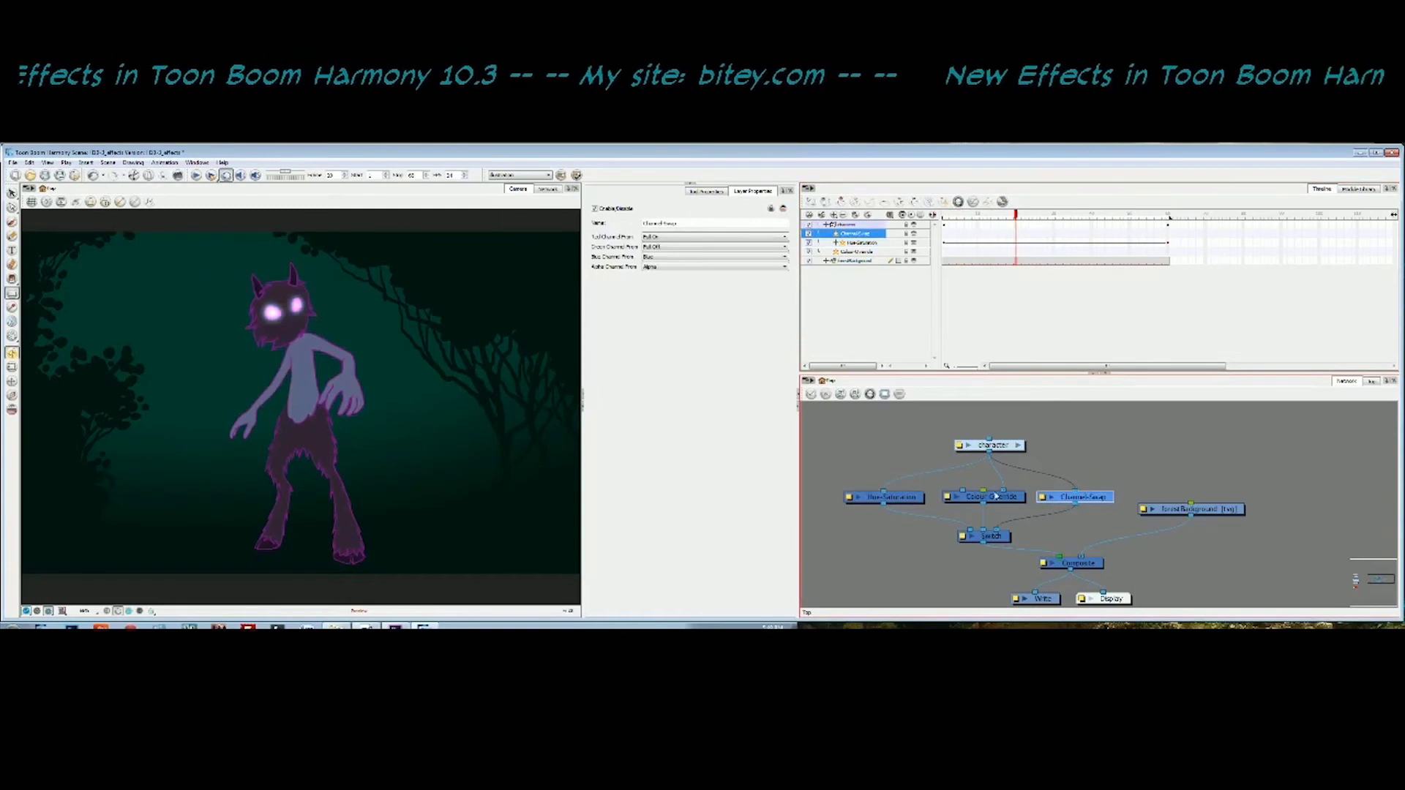
left_click(1003, 499)
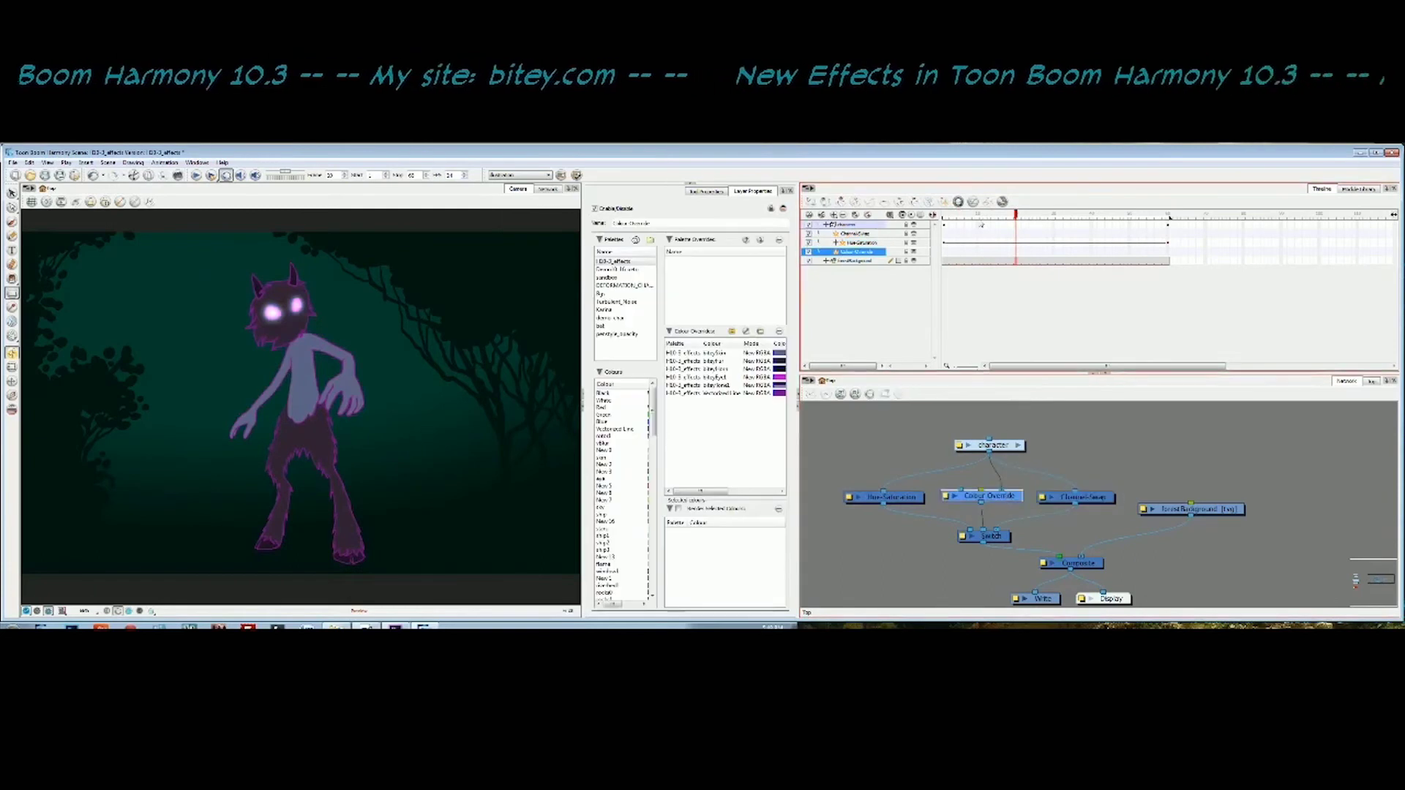
left_click_drag(1022, 216, 1092, 216)
left_click(891, 497)
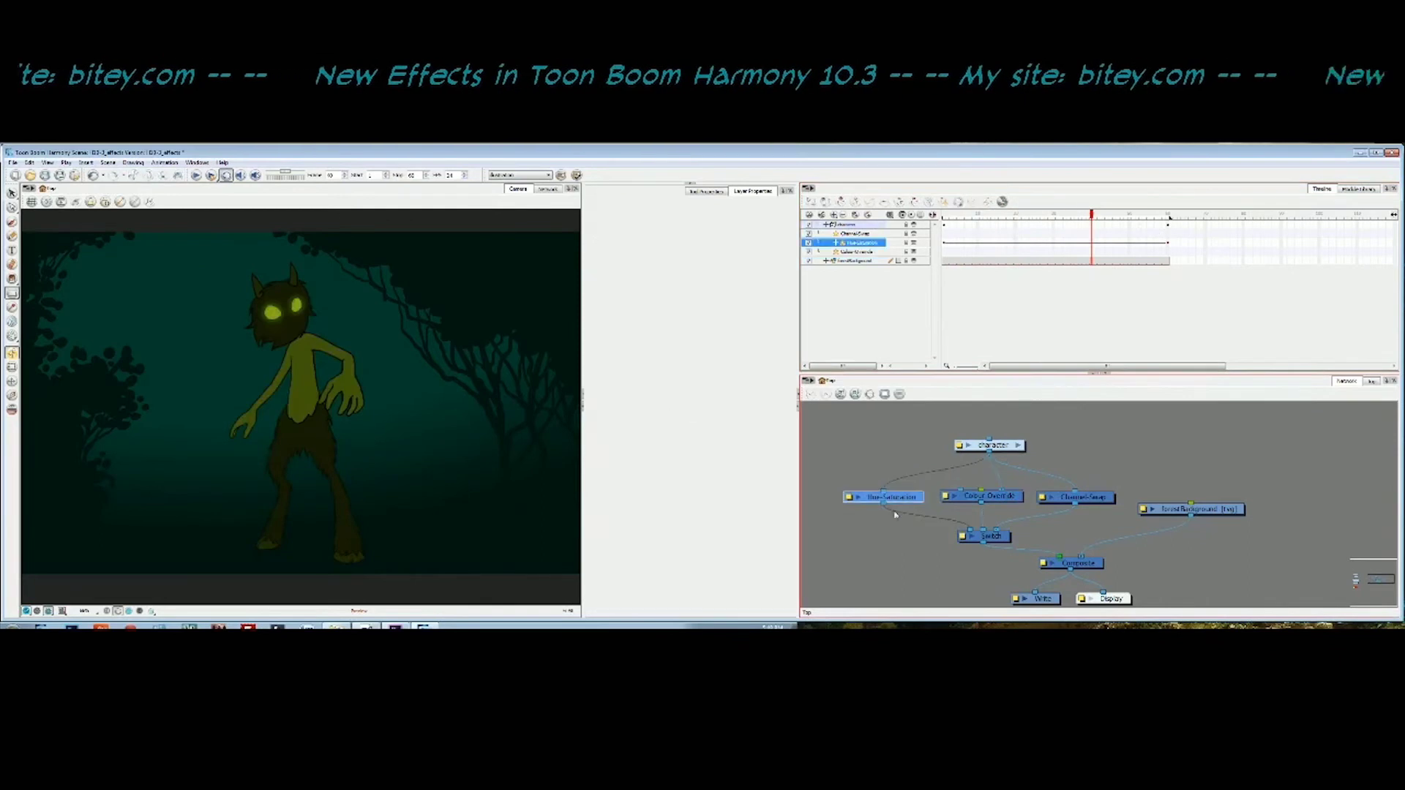
left_click(999, 538)
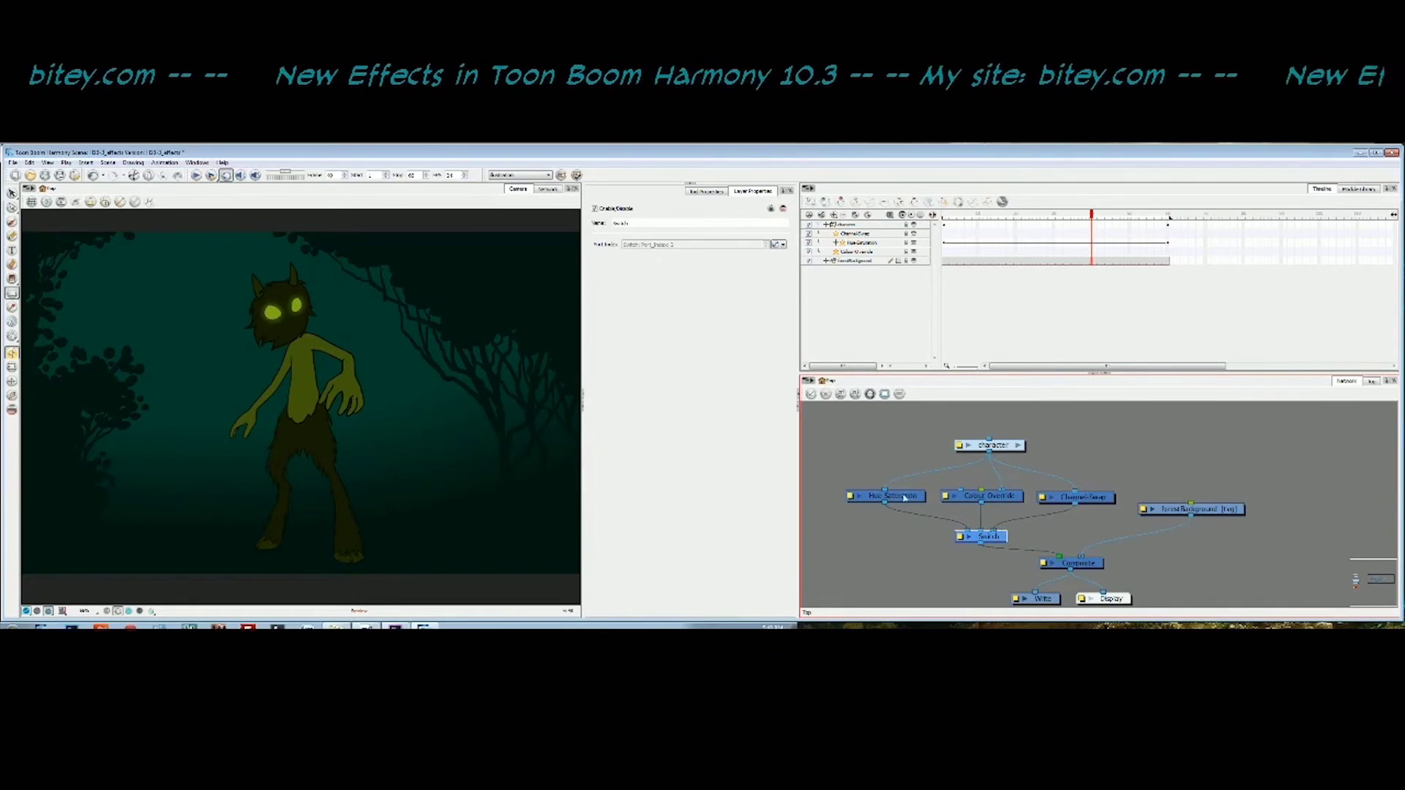
Detach Hue-Saturation, Colour-Override and Channel-Swap from the network, move them aside and wire the character directly into the Switch
left_click(875, 495)
left_click_drag(1124, 478, 1074, 487)
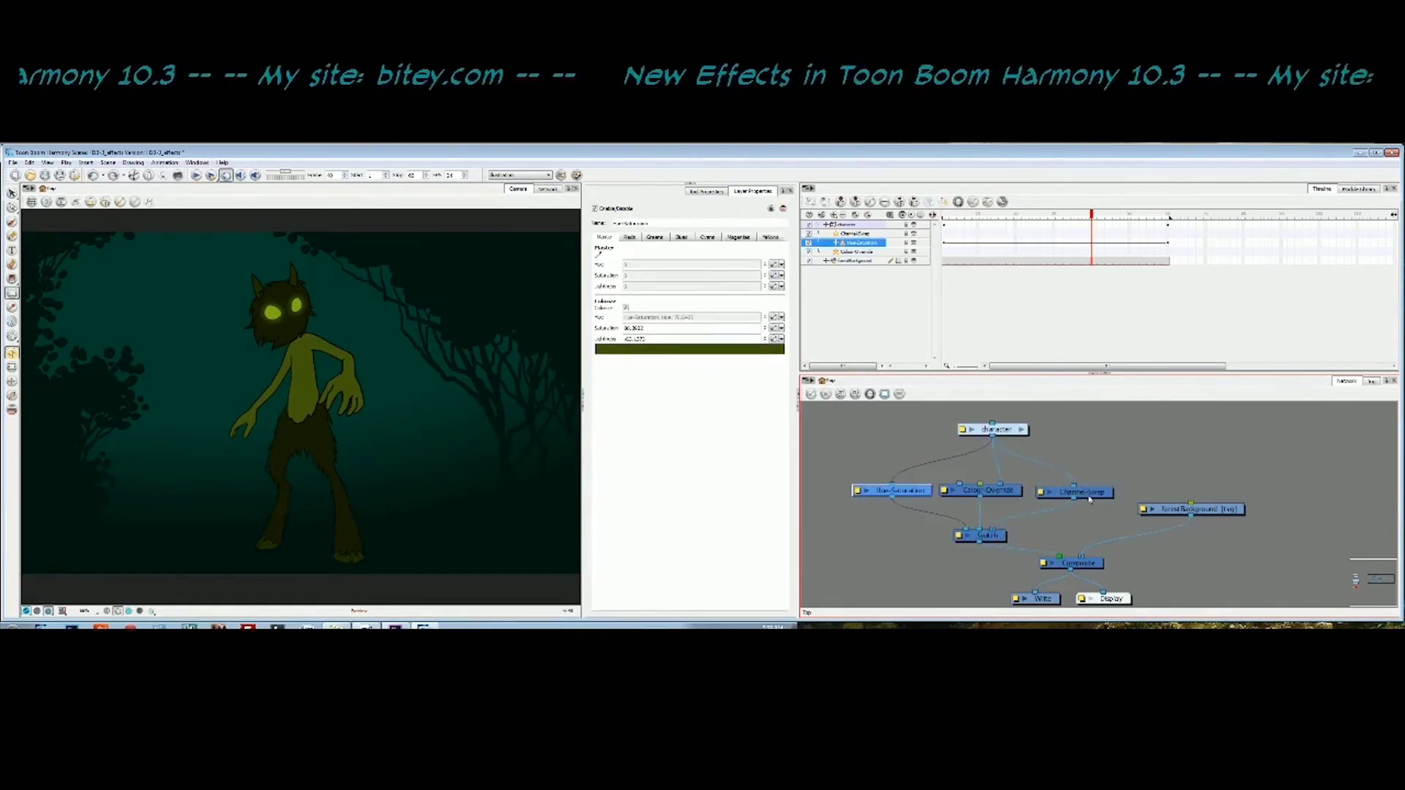
left_click(1088, 497)
left_click_drag(993, 529, 1004, 477)
left_click_drag(1080, 483, 1165, 451)
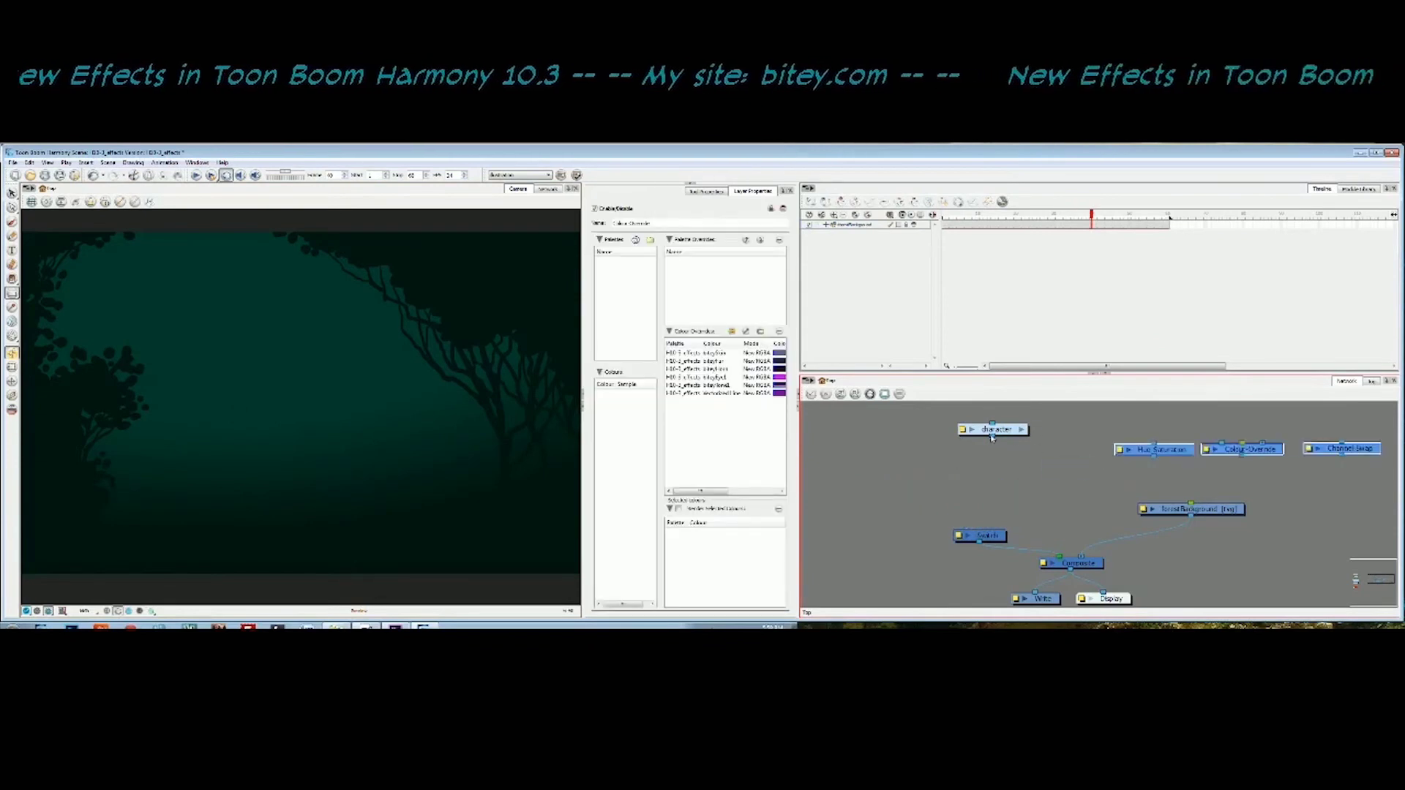
mouse_move(992, 437)
left_mouse_down()
mouse_move(984, 531)
mouse_move(971, 533)
mouse_move(988, 532)
left_mouse_up()
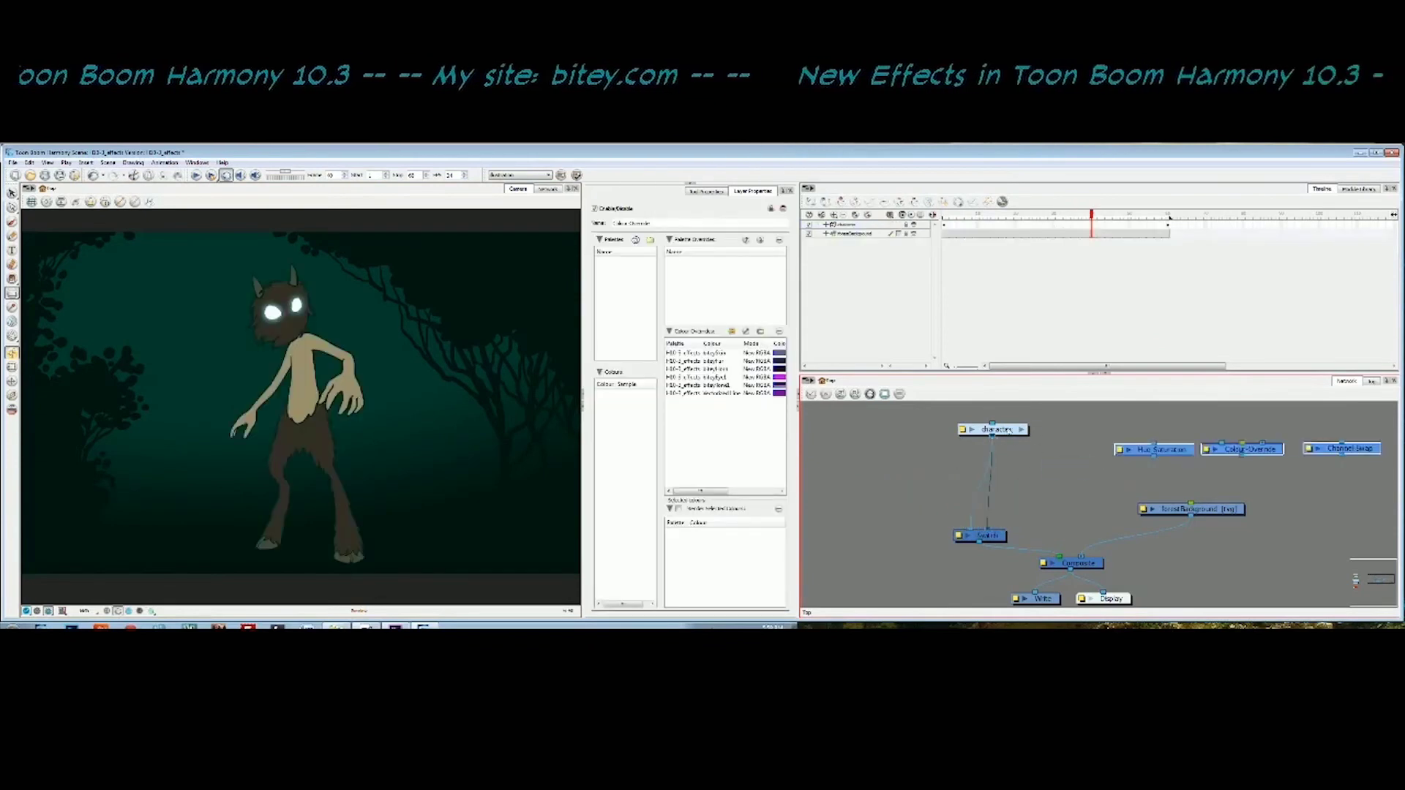
Insert Hue-Saturation and Colour-Override between the character and the Switch, and keep Channel-Swap disconnected off to the side
left_click_drag(1182, 451, 940, 484)
left_click_drag(1369, 448, 1383, 486)
left_click_drag(1258, 451, 1059, 487)
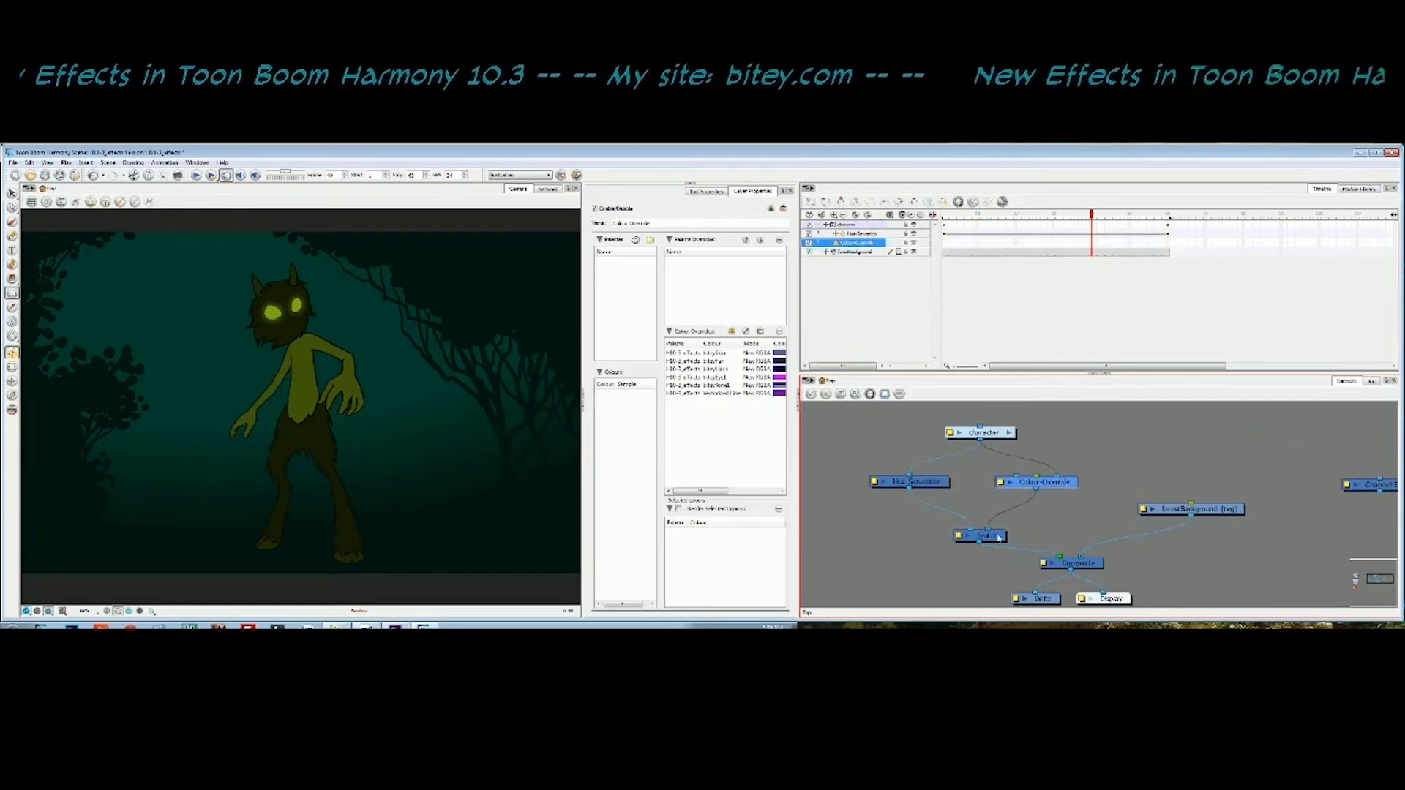
left_click_drag(999, 537, 991, 535)
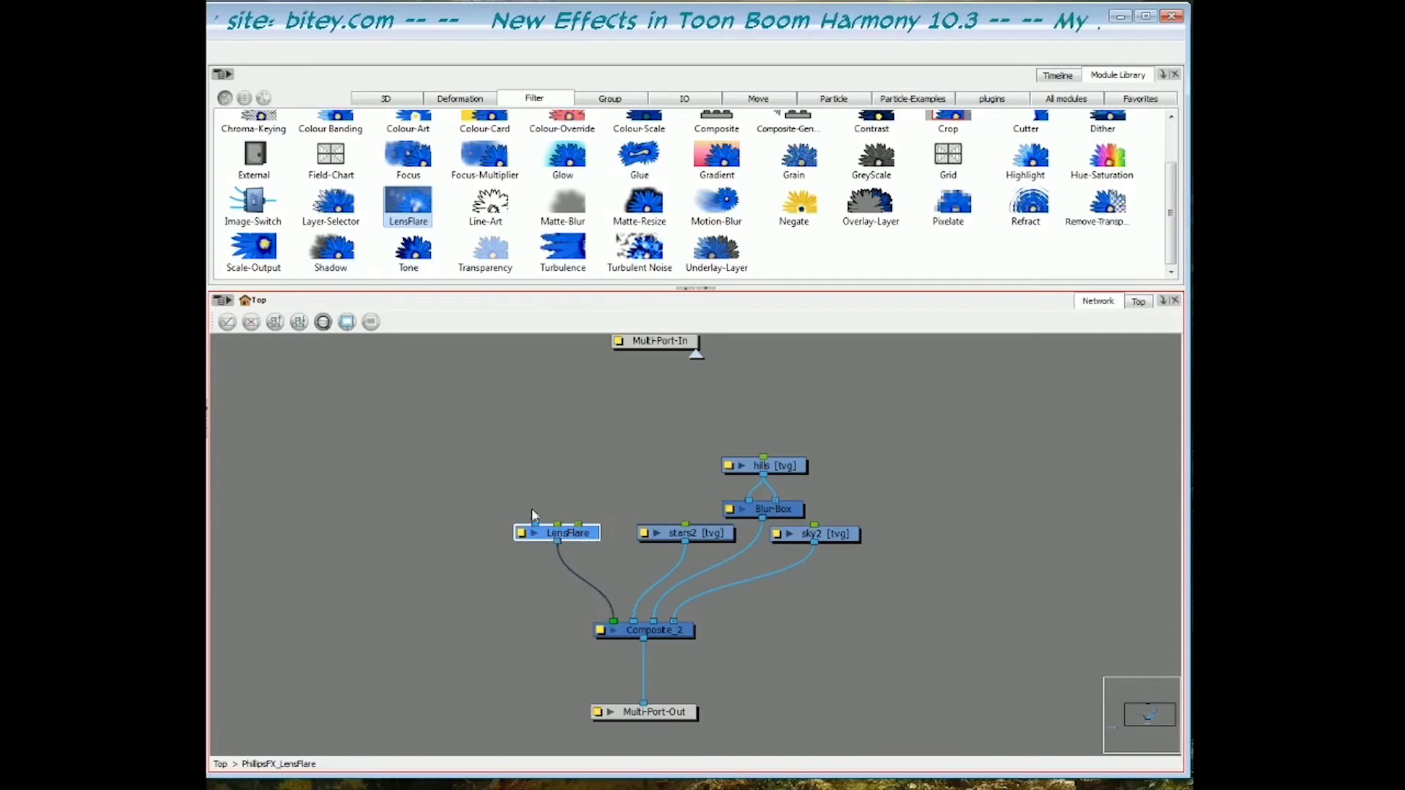
Show the LensFlare layer's properties beside the zoomed-out camera view and set its flare type to Type 2
left_click(465, 551)
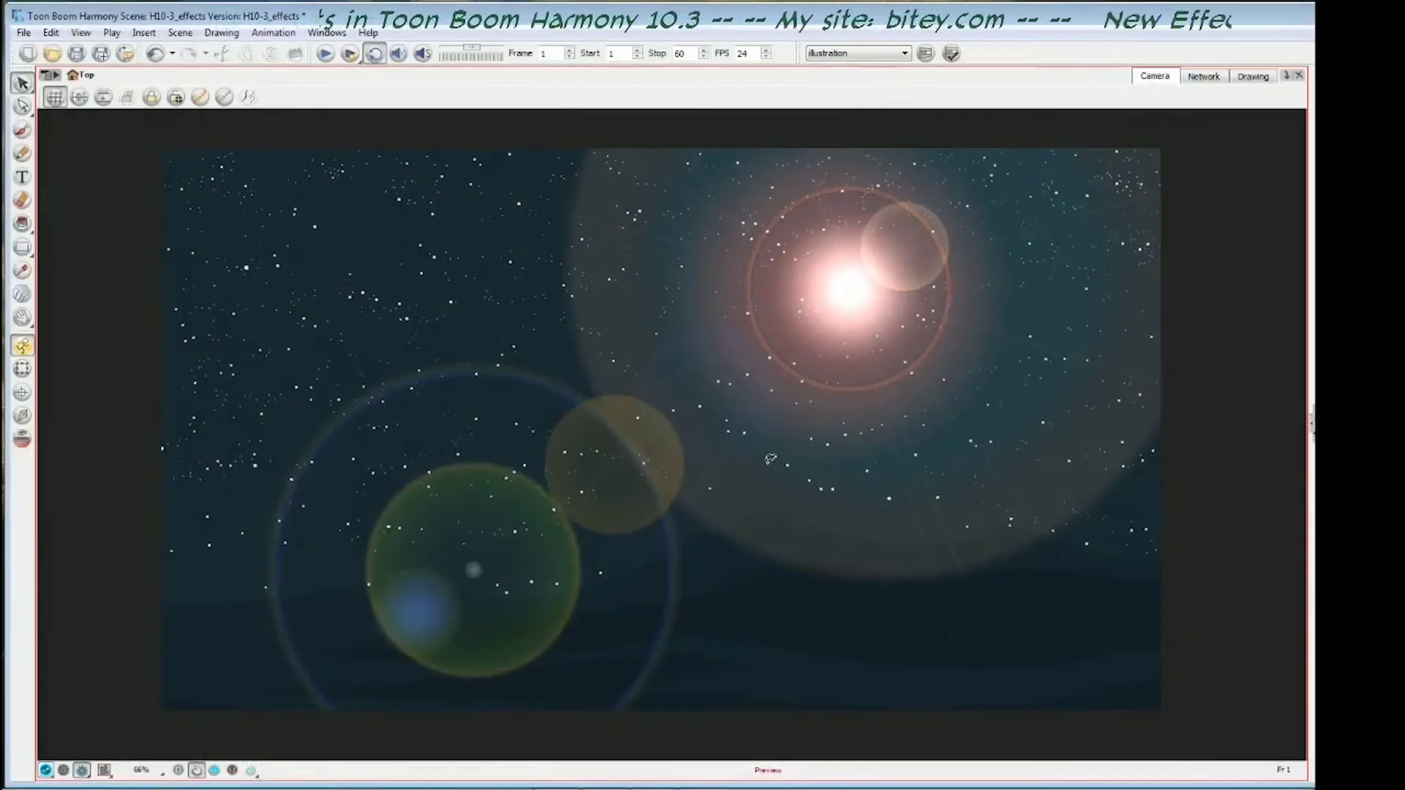
left_click(1310, 428)
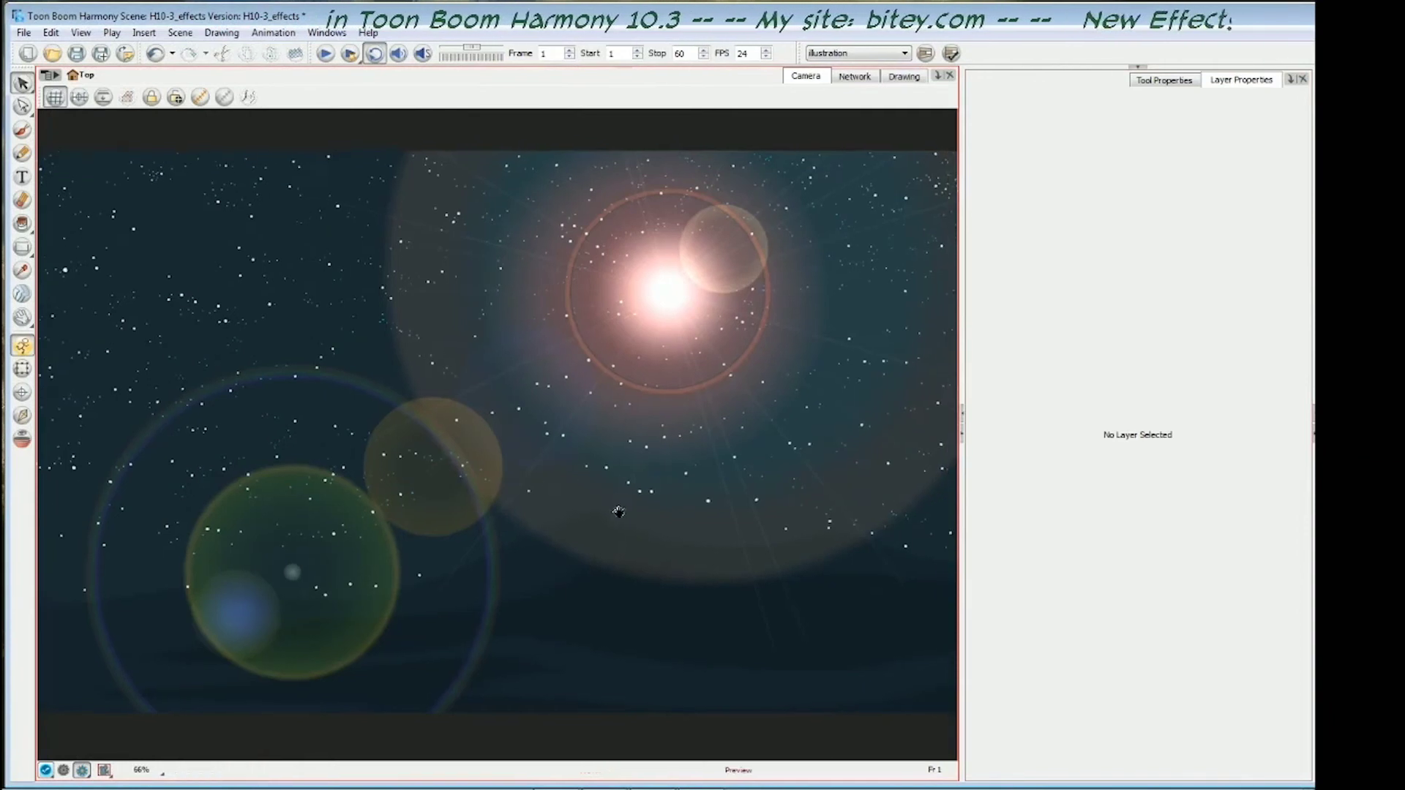
key("2")
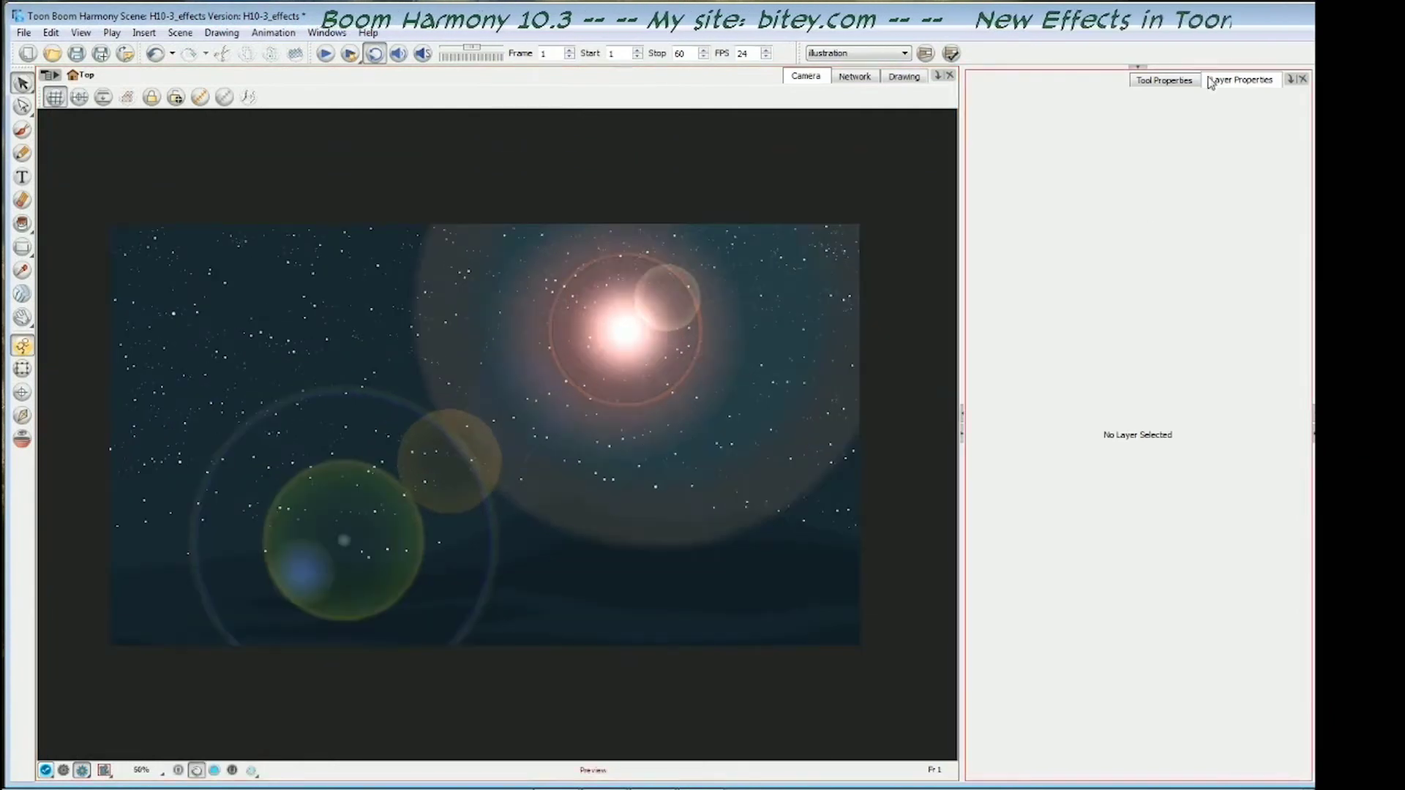
left_click(1208, 82)
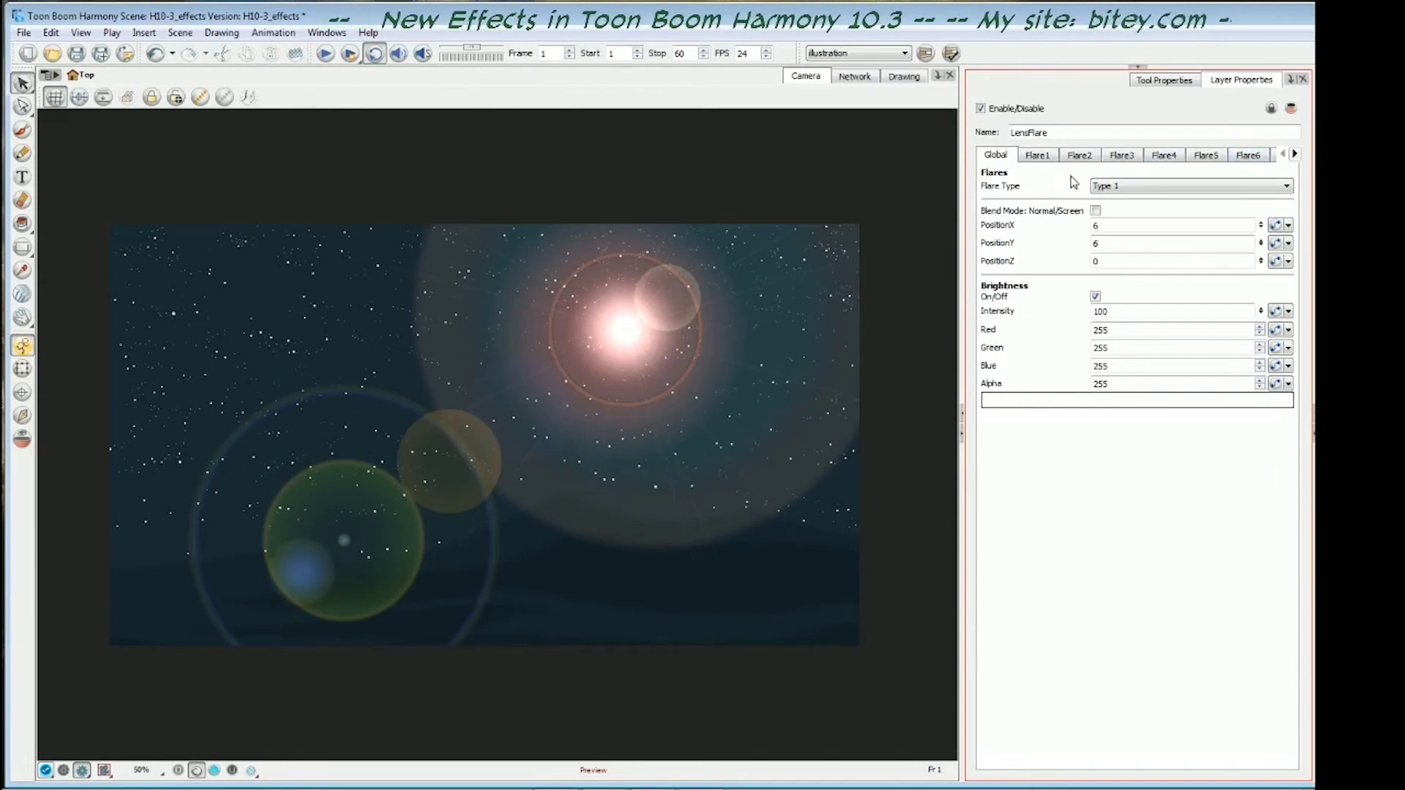
left_click(1124, 192)
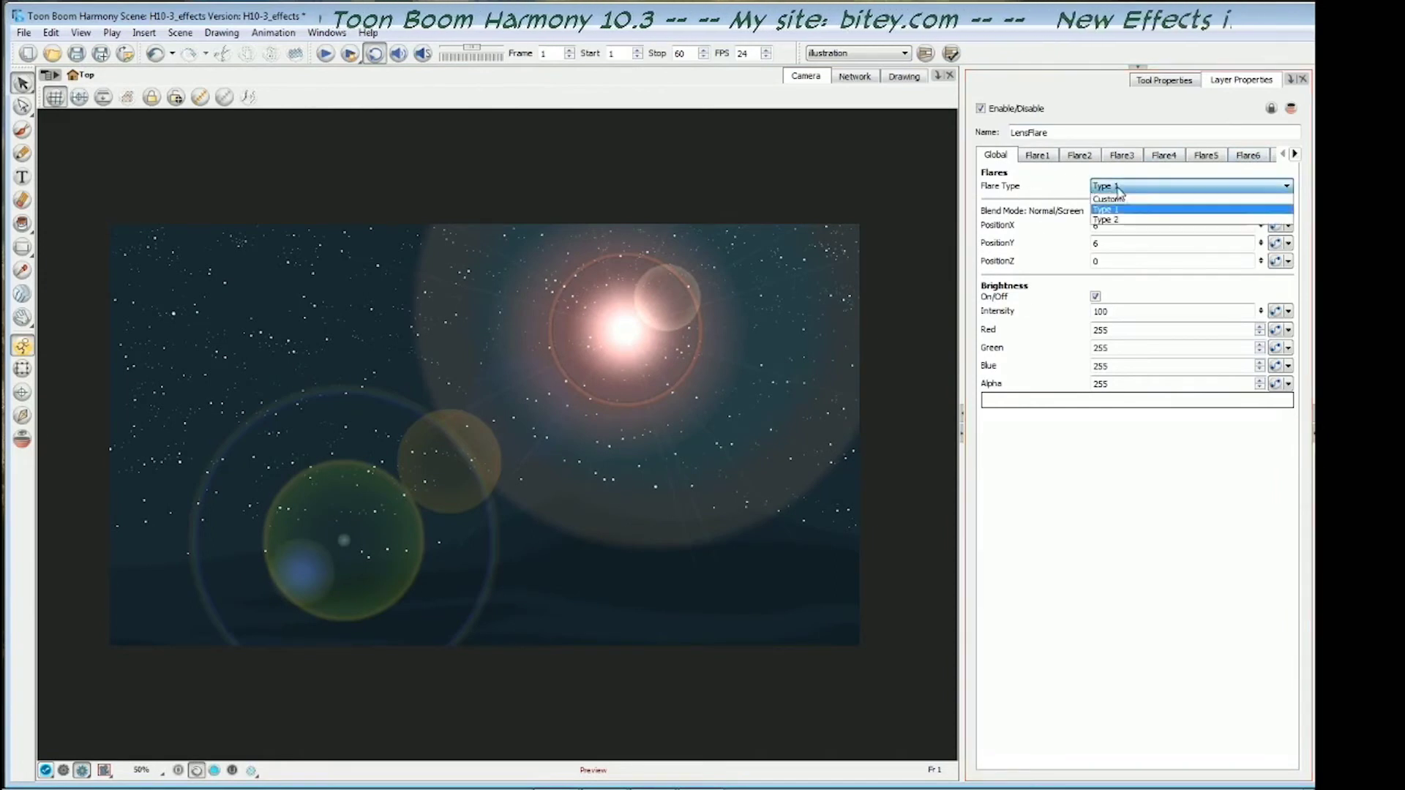
left_click(1125, 221)
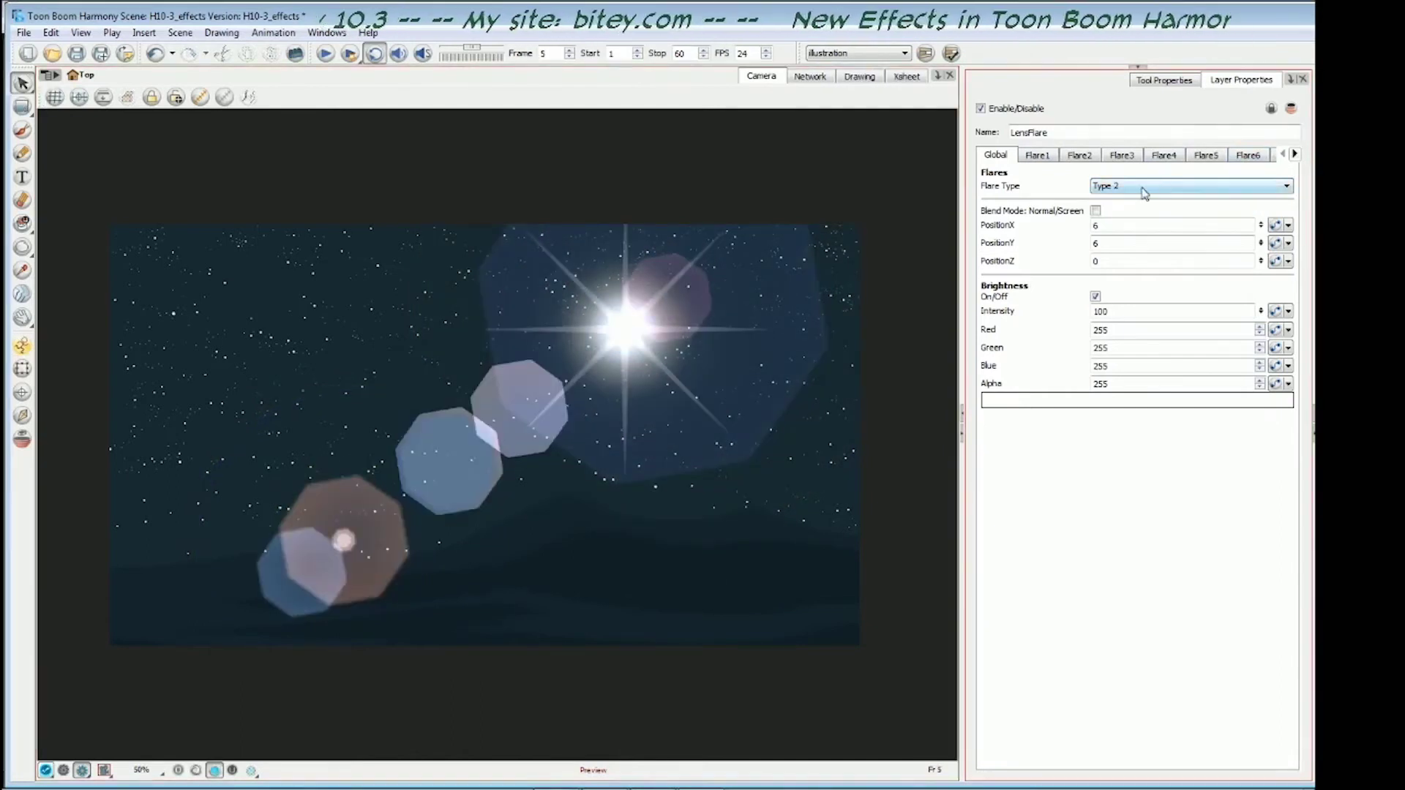
Set the LensFlare's flare type to Custom and switch the camera out of render preview
left_click(1122, 189)
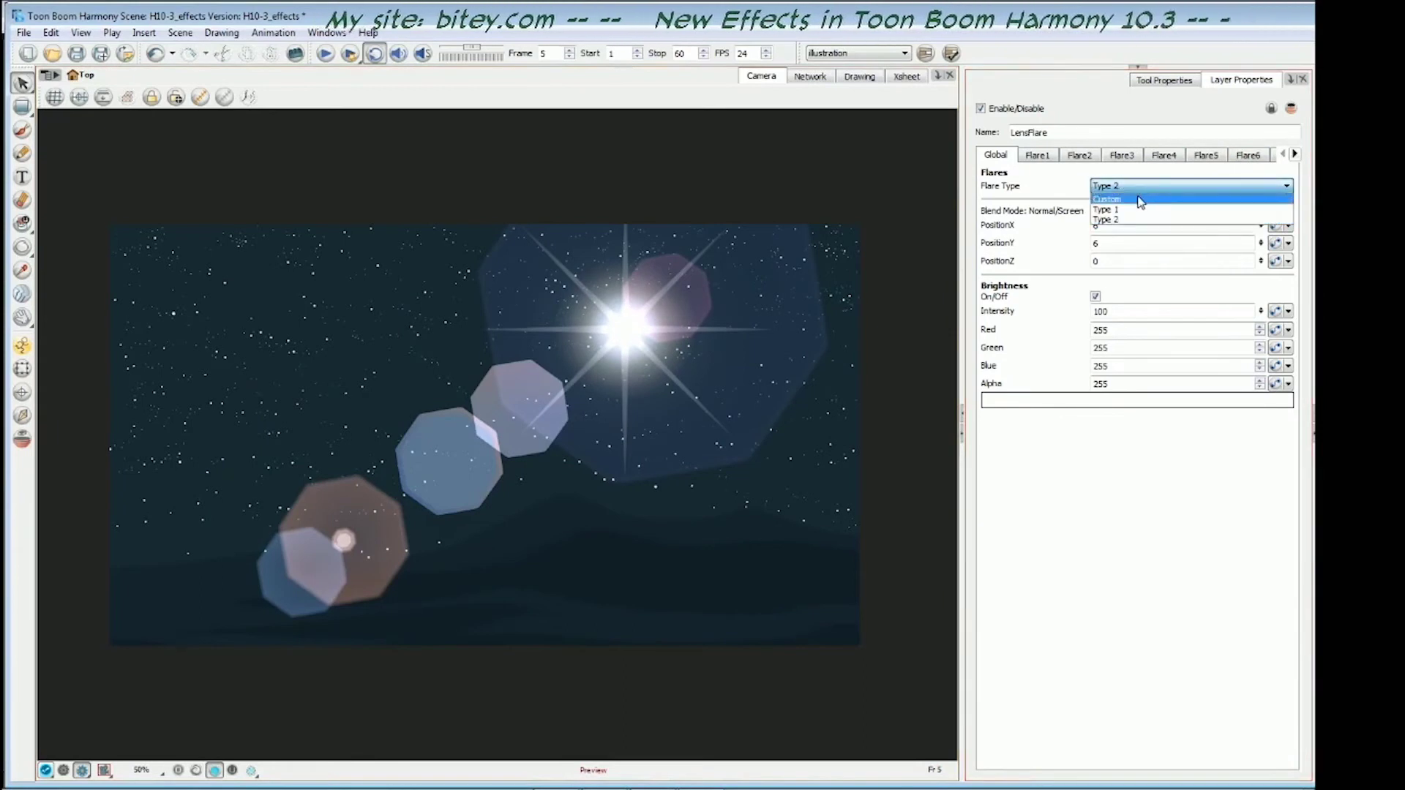
left_click(1145, 199)
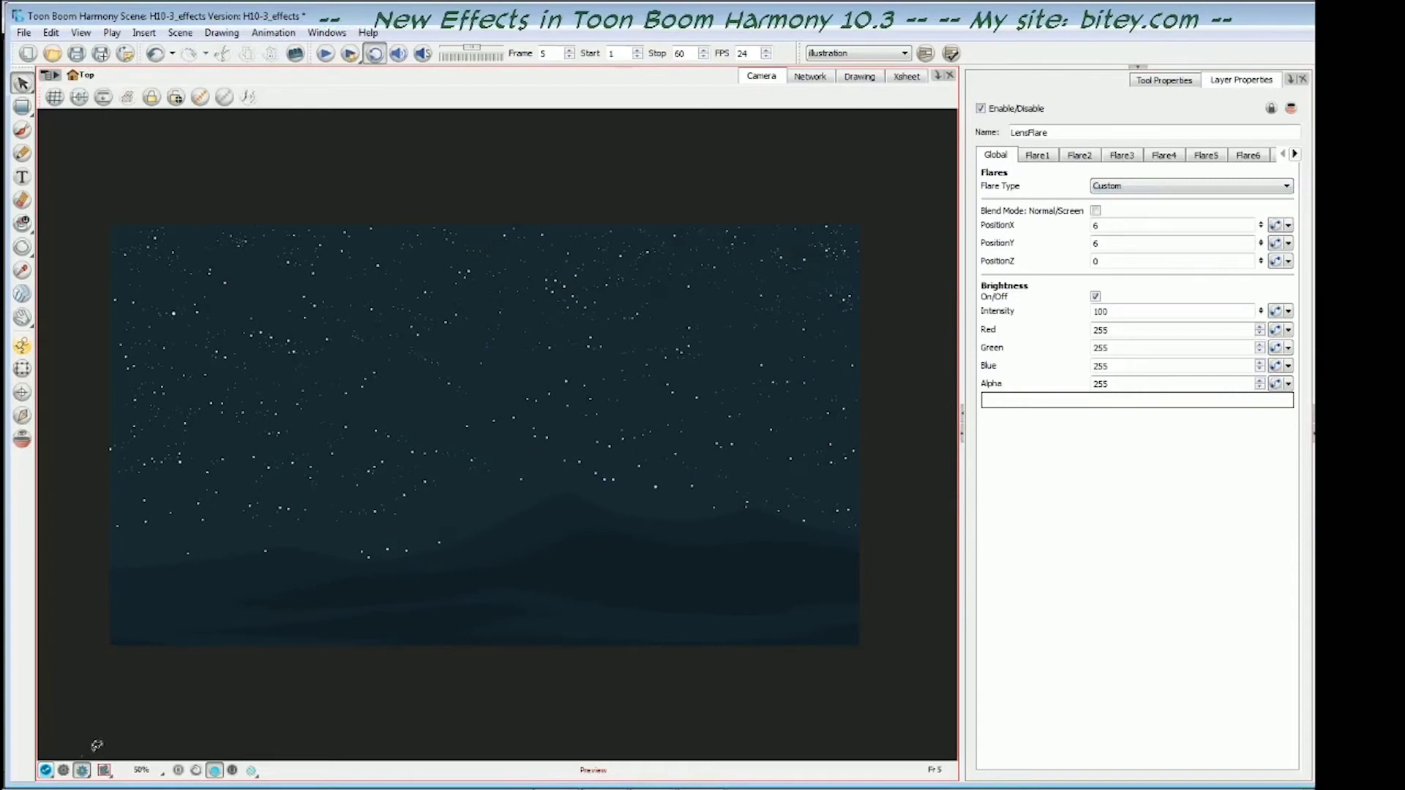
left_click(65, 771)
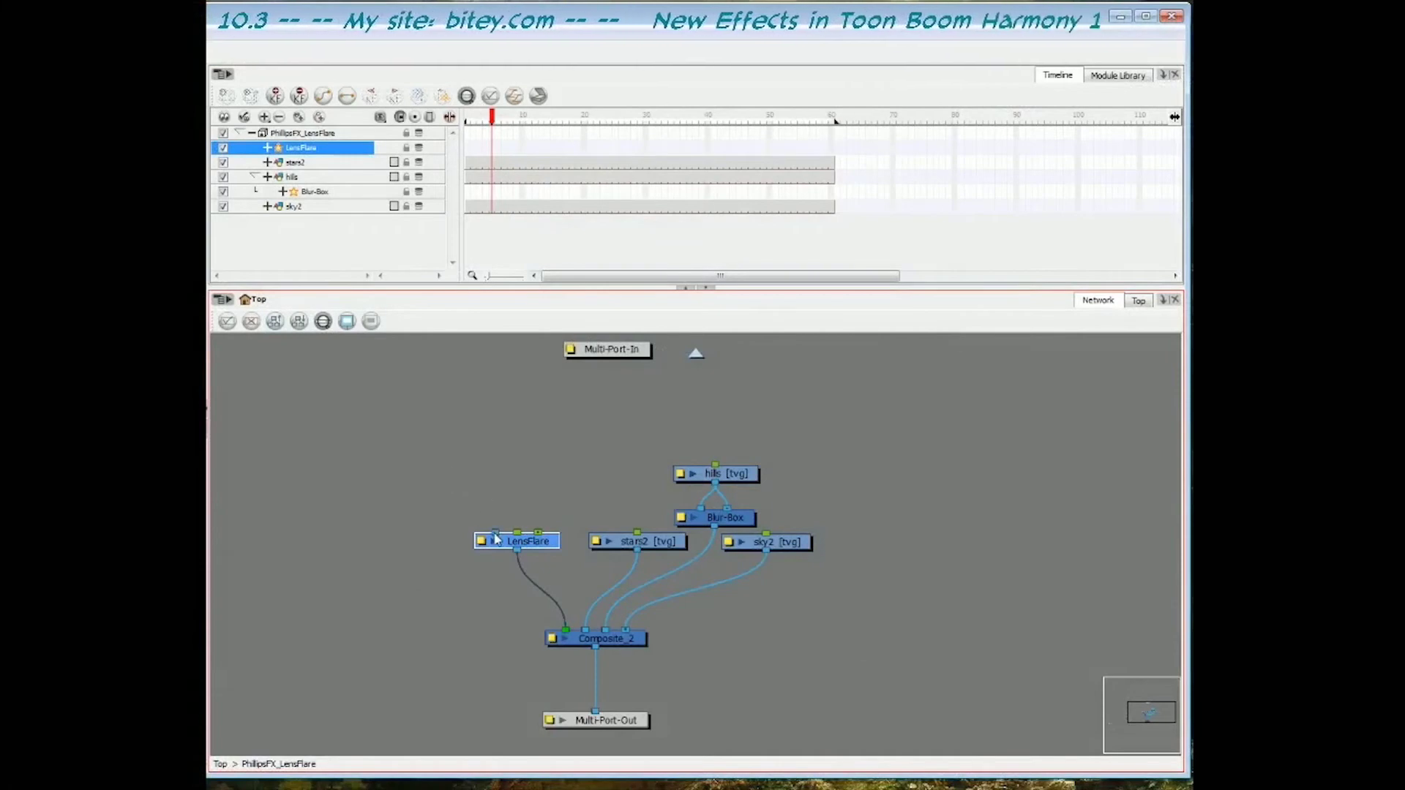
Bring the CustomFlare drawing module into place above LensFlare and connect its output to LensFlare's first input
left_click(448, 493)
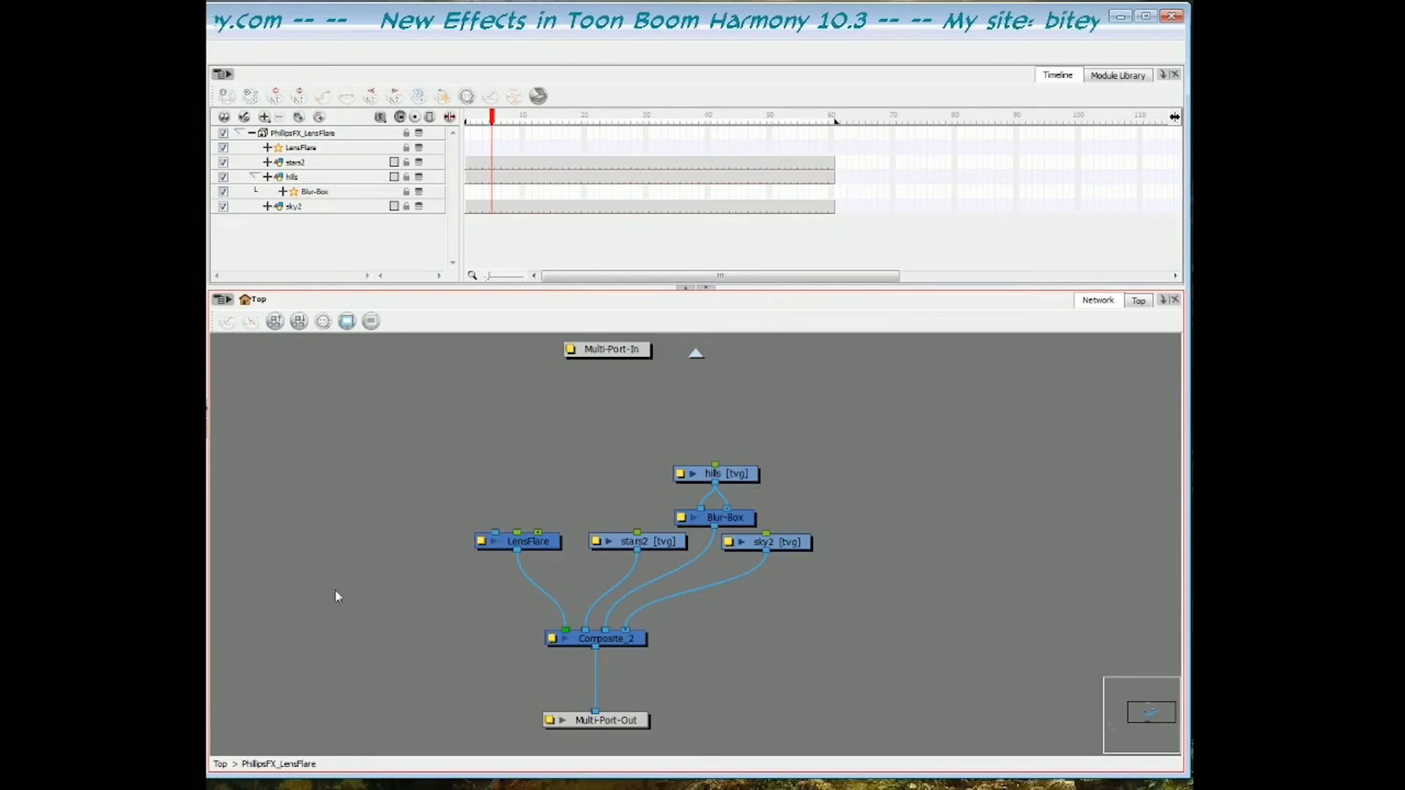
left_click_drag(340, 589, 698, 423)
left_click_drag(287, 628, 357, 632)
left_click_drag(277, 653, 483, 516)
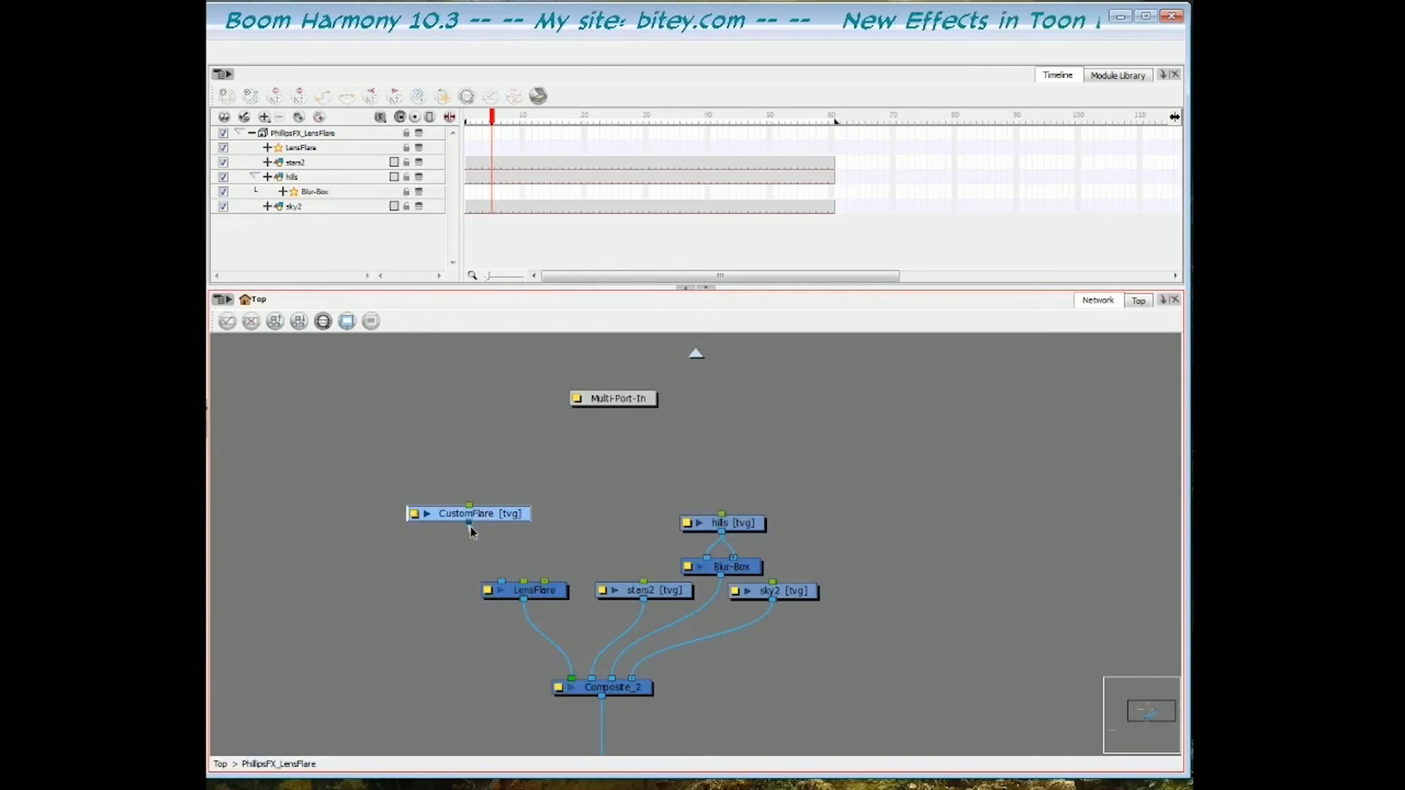
left_click_drag(474, 539, 500, 582)
left_click_drag(505, 513, 500, 508)
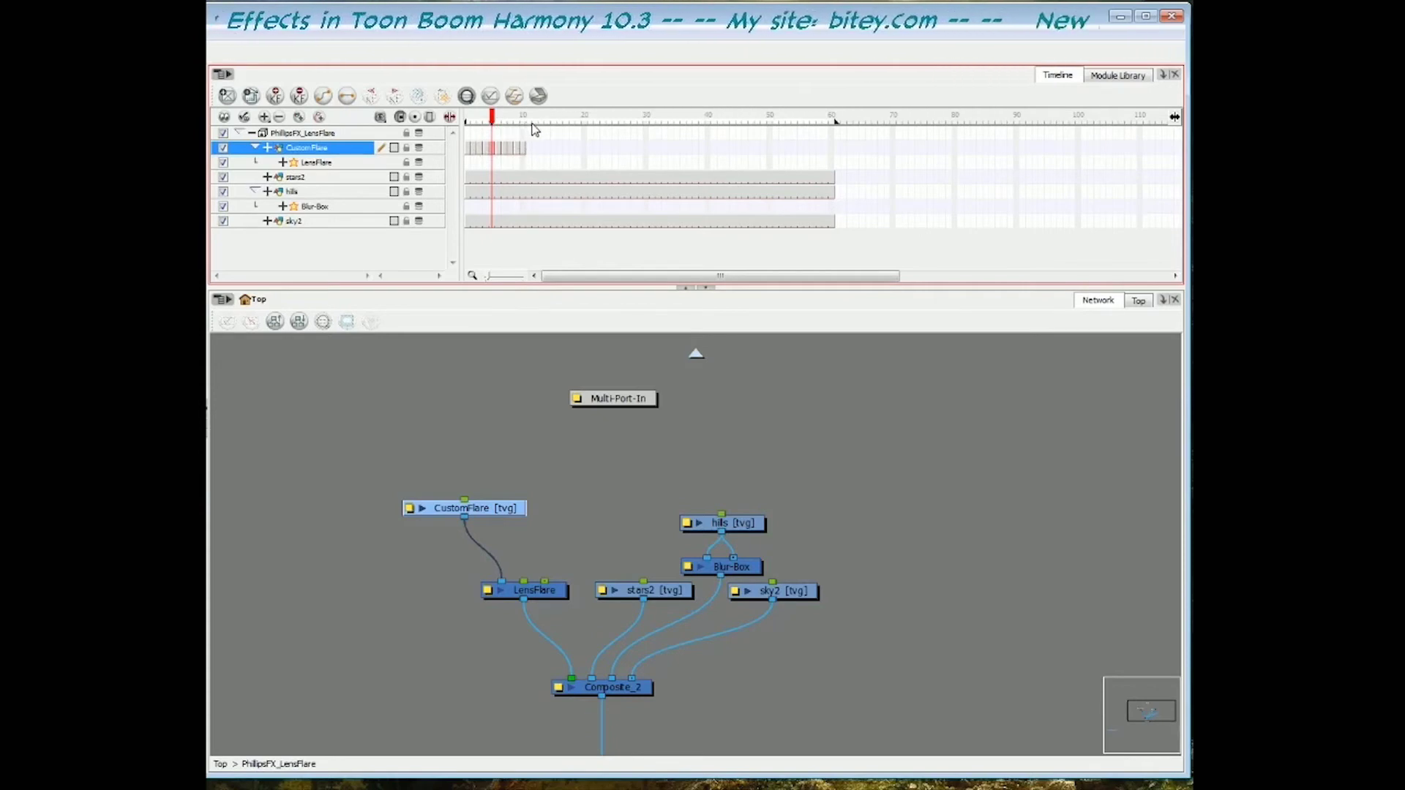
Examine the individual CustomFlare drawings frame by frame in the timeline, from frame 1 to frame 10
left_click(499, 591)
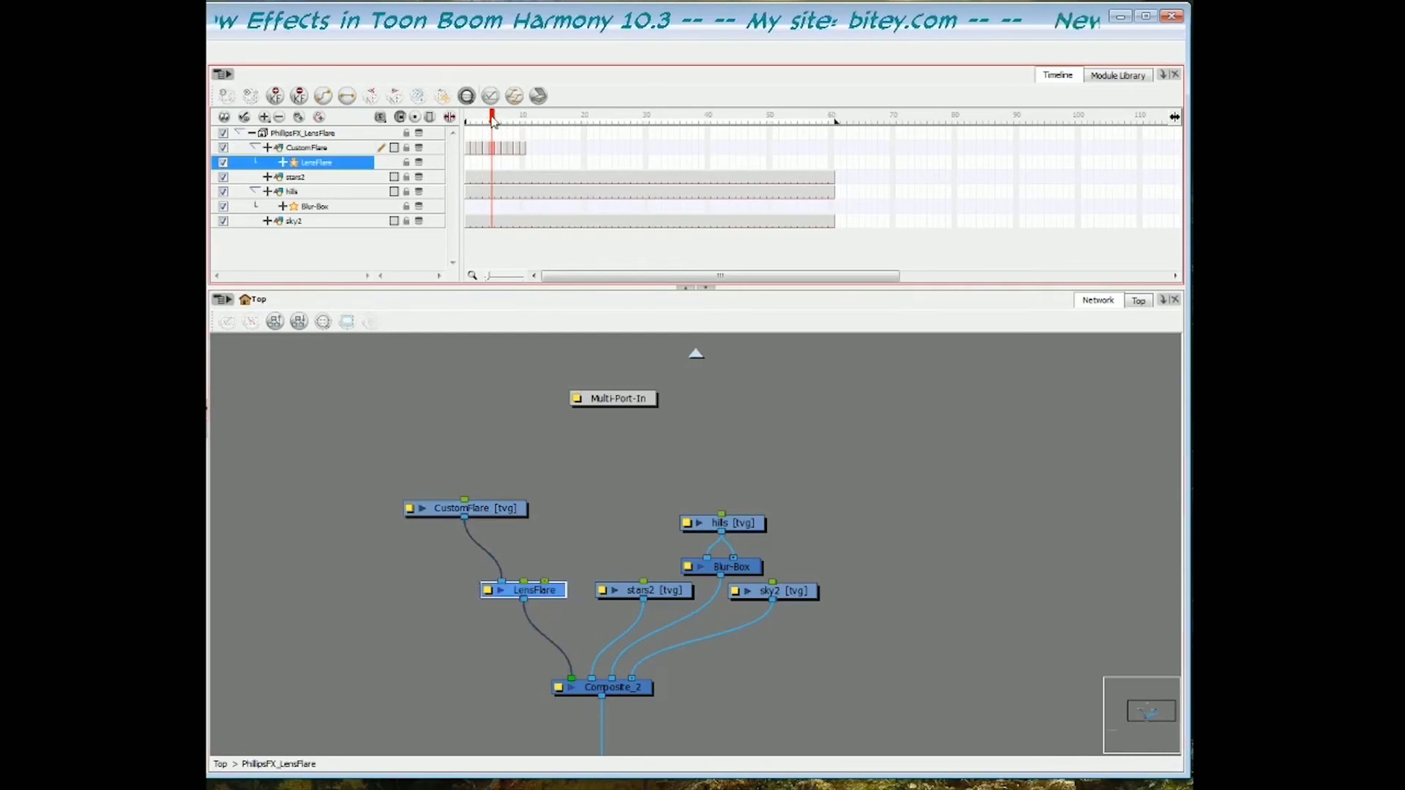
left_click_drag(489, 116, 468, 116)
left_click(470, 150)
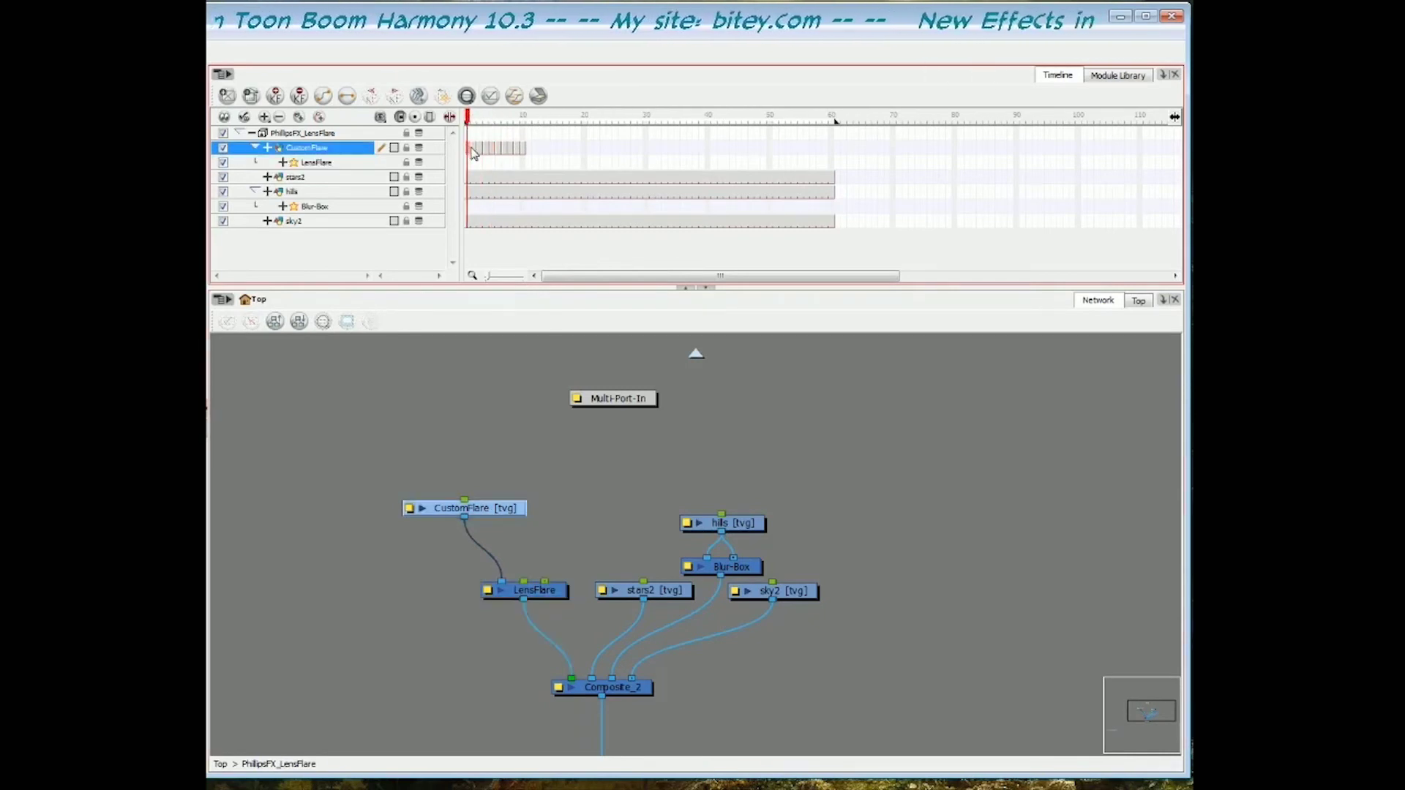
left_click(474, 148)
left_click(481, 147)
left_click(486, 148)
left_click_drag(493, 153, 520, 153)
left_click(518, 150)
left_click(524, 150)
left_click(470, 147)
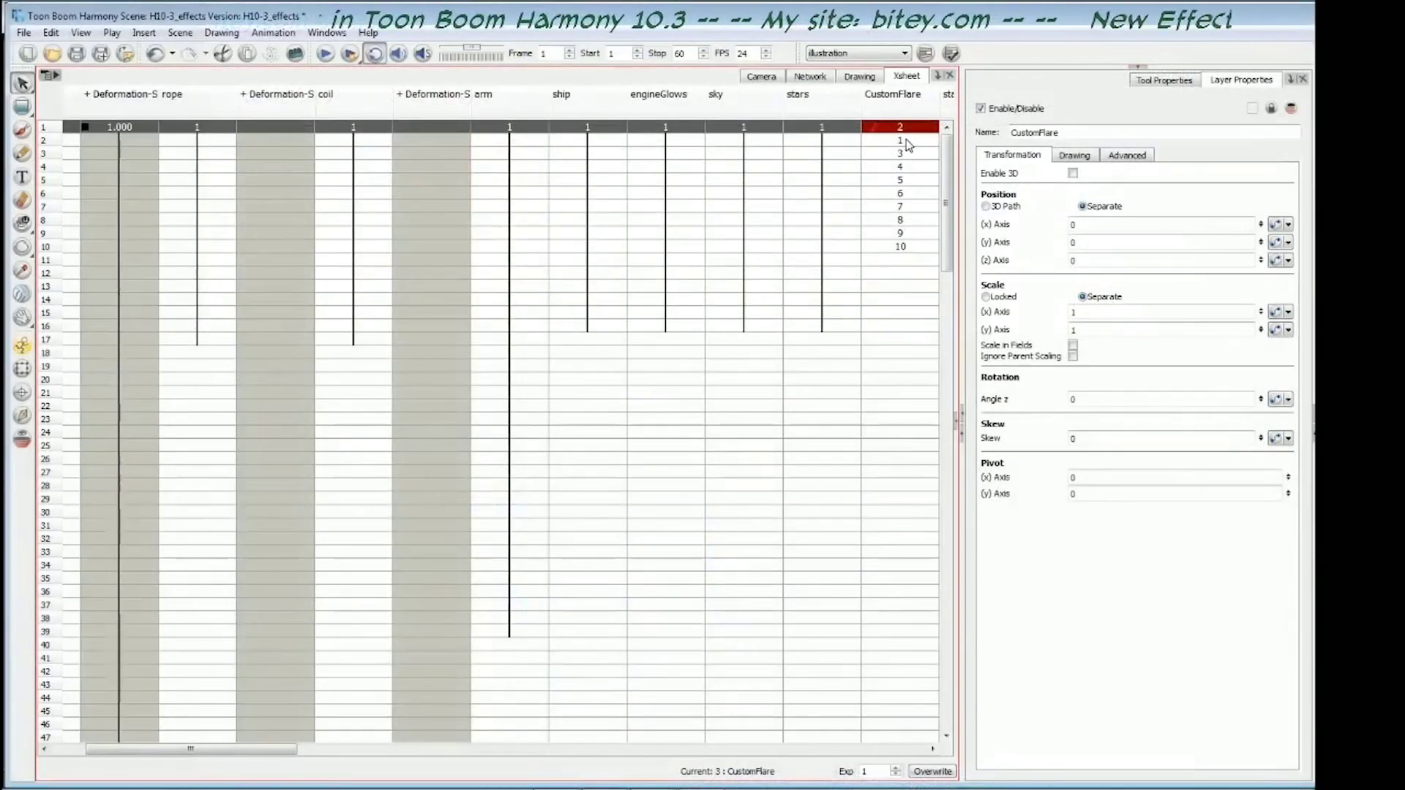
Renumber the CustomFlare drawings in frames 1 to 10 of the Xsheet so they run sequentially from 1 to 10
left_click(910, 129)
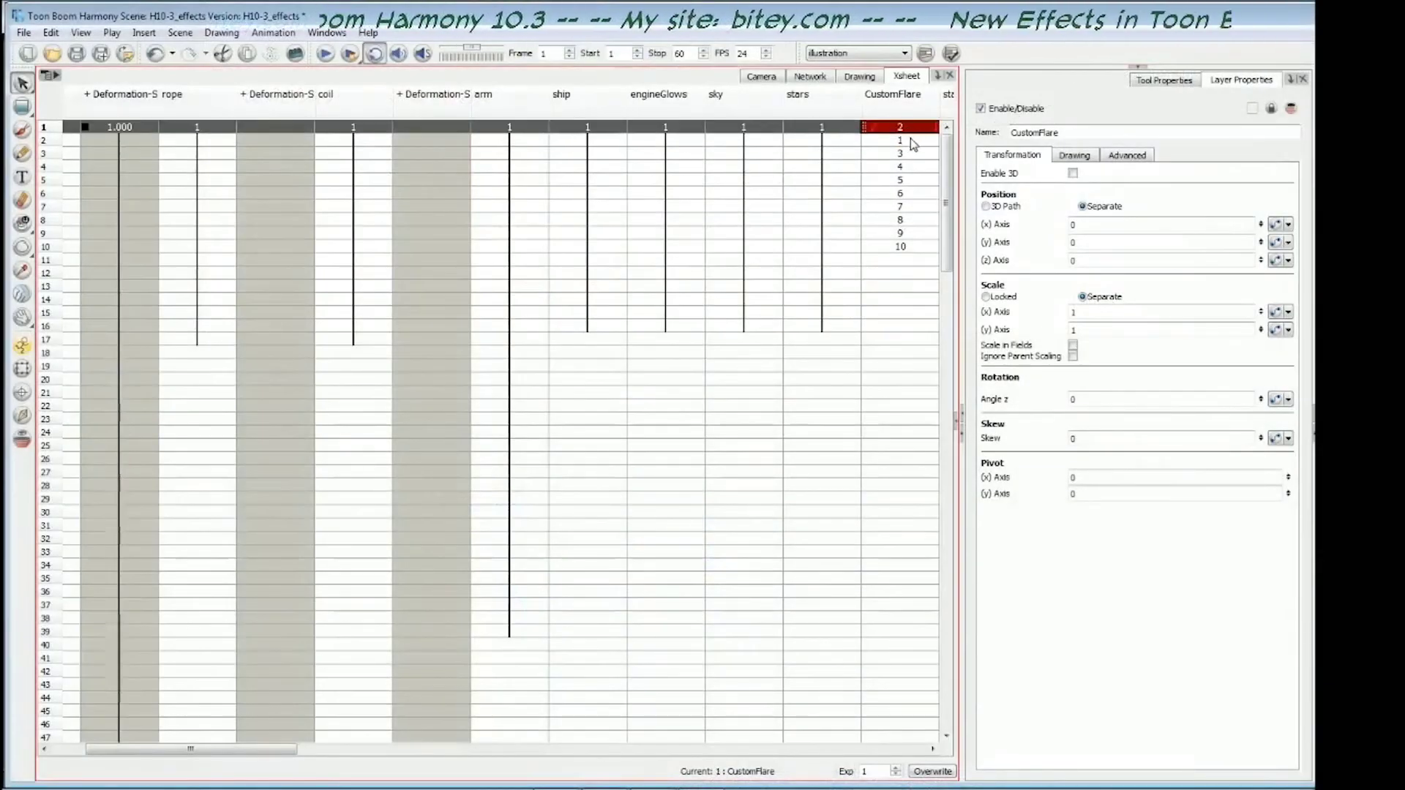
left_click(913, 140)
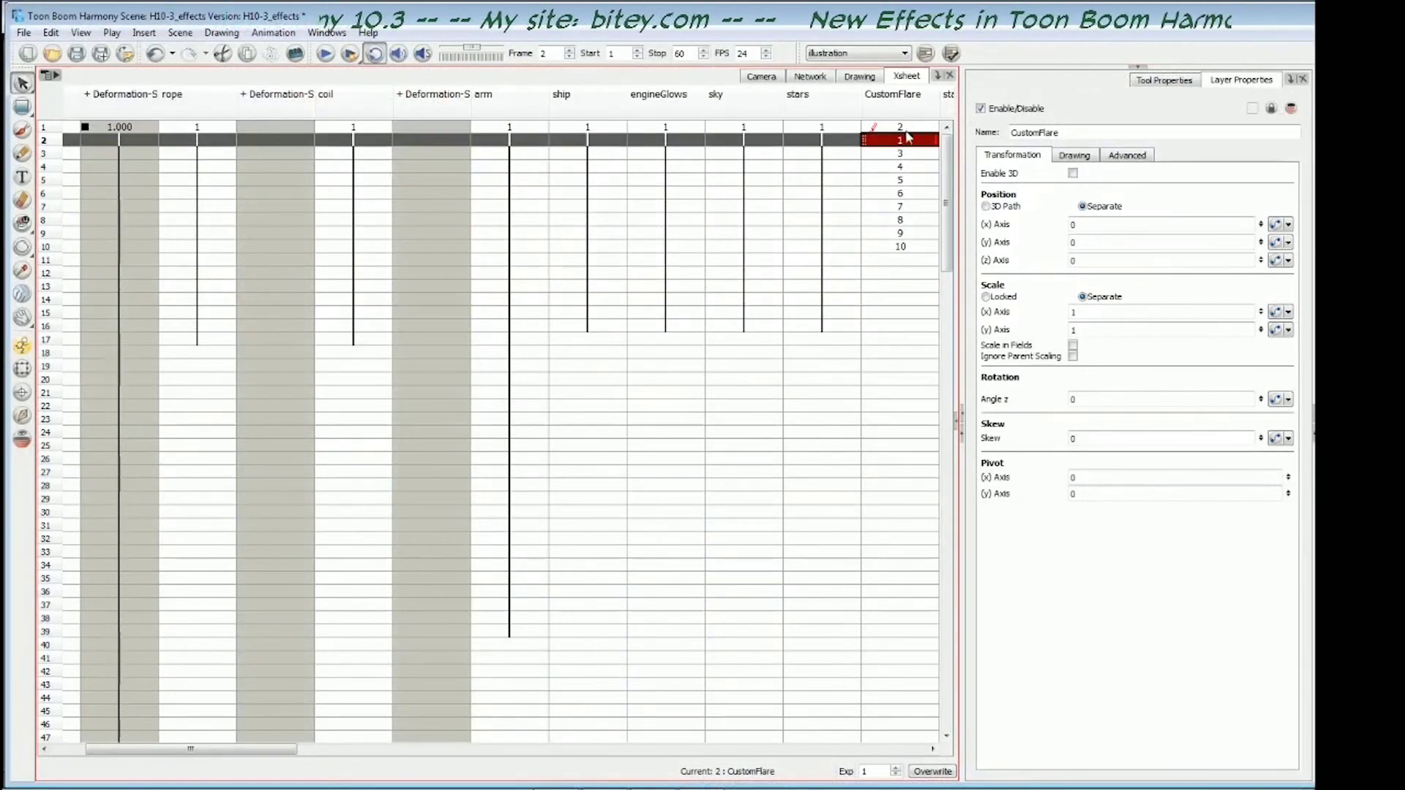
left_click_drag(902, 130, 910, 244)
right_click(911, 136)
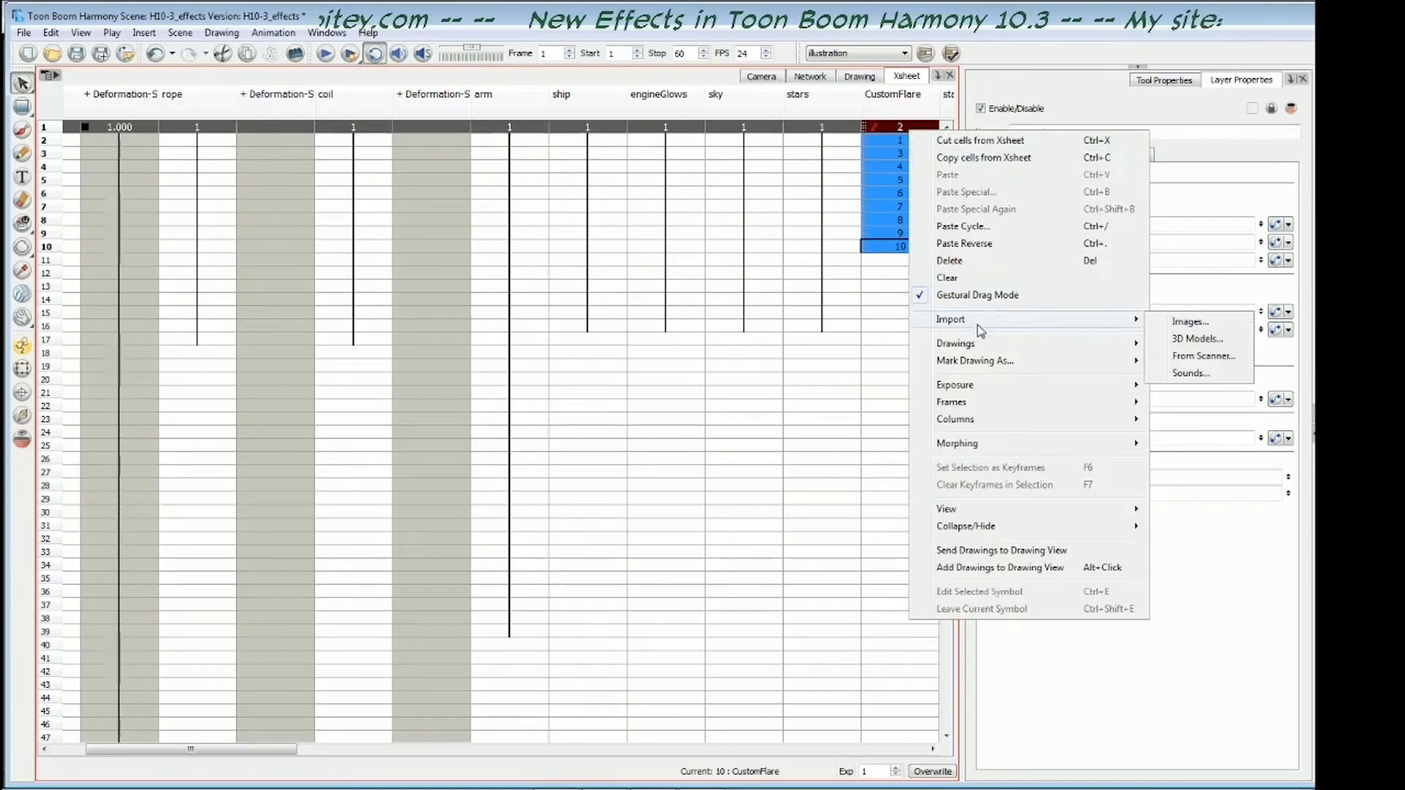
mouse_move(958, 343)
left_click(774, 439)
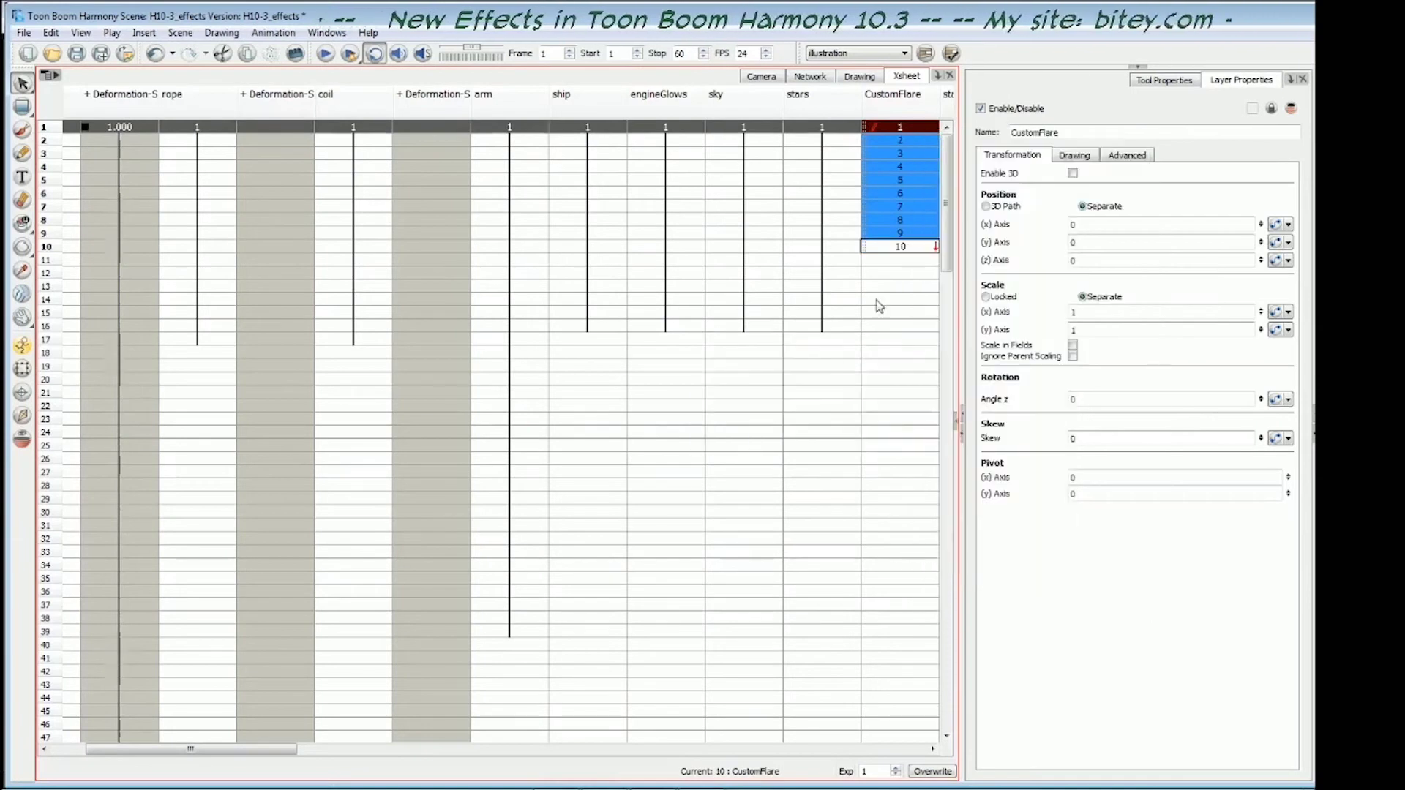
Check each CustomFlare drawing in the Xsheet from frame 1 through frame 10
left_click(907, 141)
left_click(907, 153)
left_click(907, 130)
left_click(907, 141)
left_click(907, 154)
left_click(909, 167)
left_click(909, 180)
left_click(909, 193)
left_click(910, 207)
left_click(910, 220)
left_click(910, 233)
left_click(909, 245)
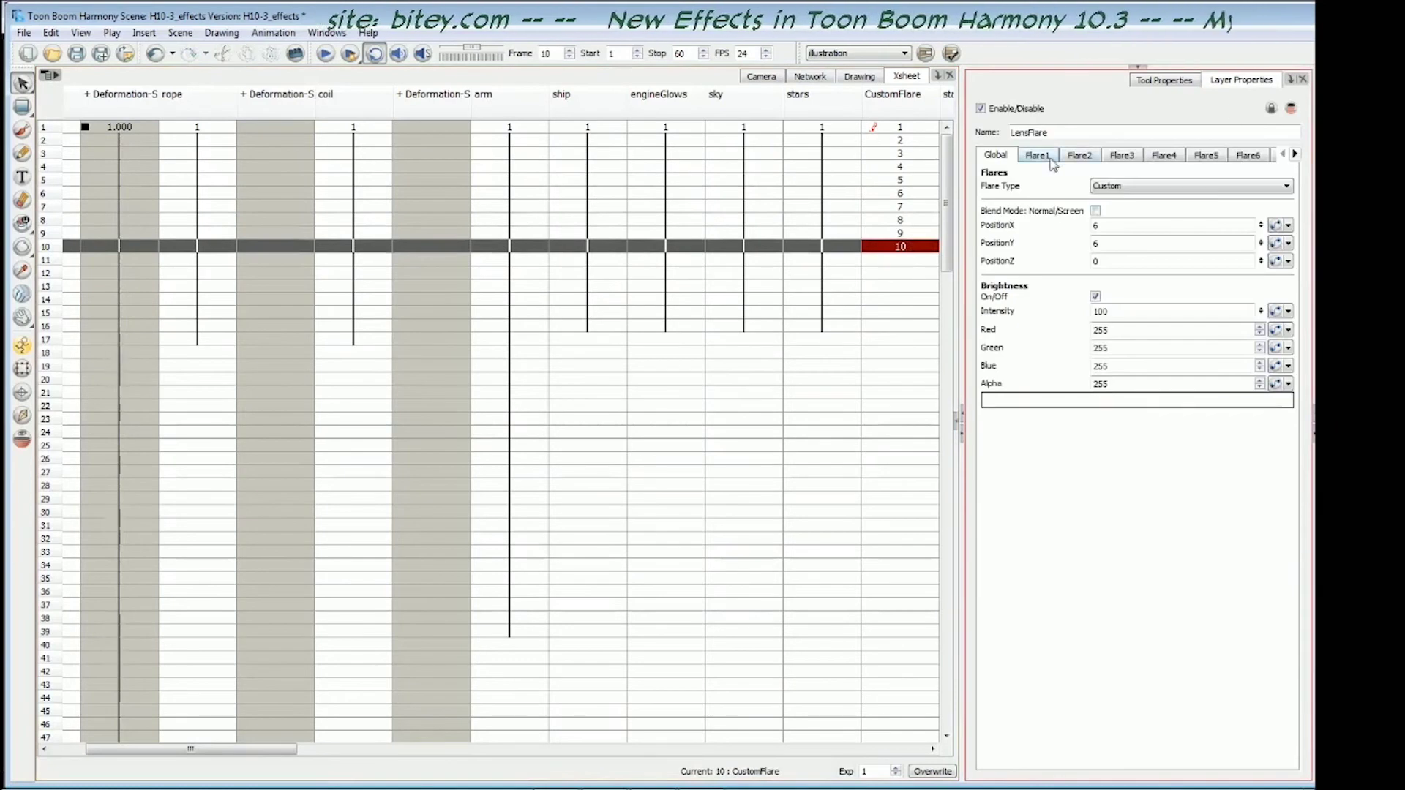
Review the drawing, position and size settings of LensFlare's Flare1 through Flare6 and return to the global settings
left_click(1036, 157)
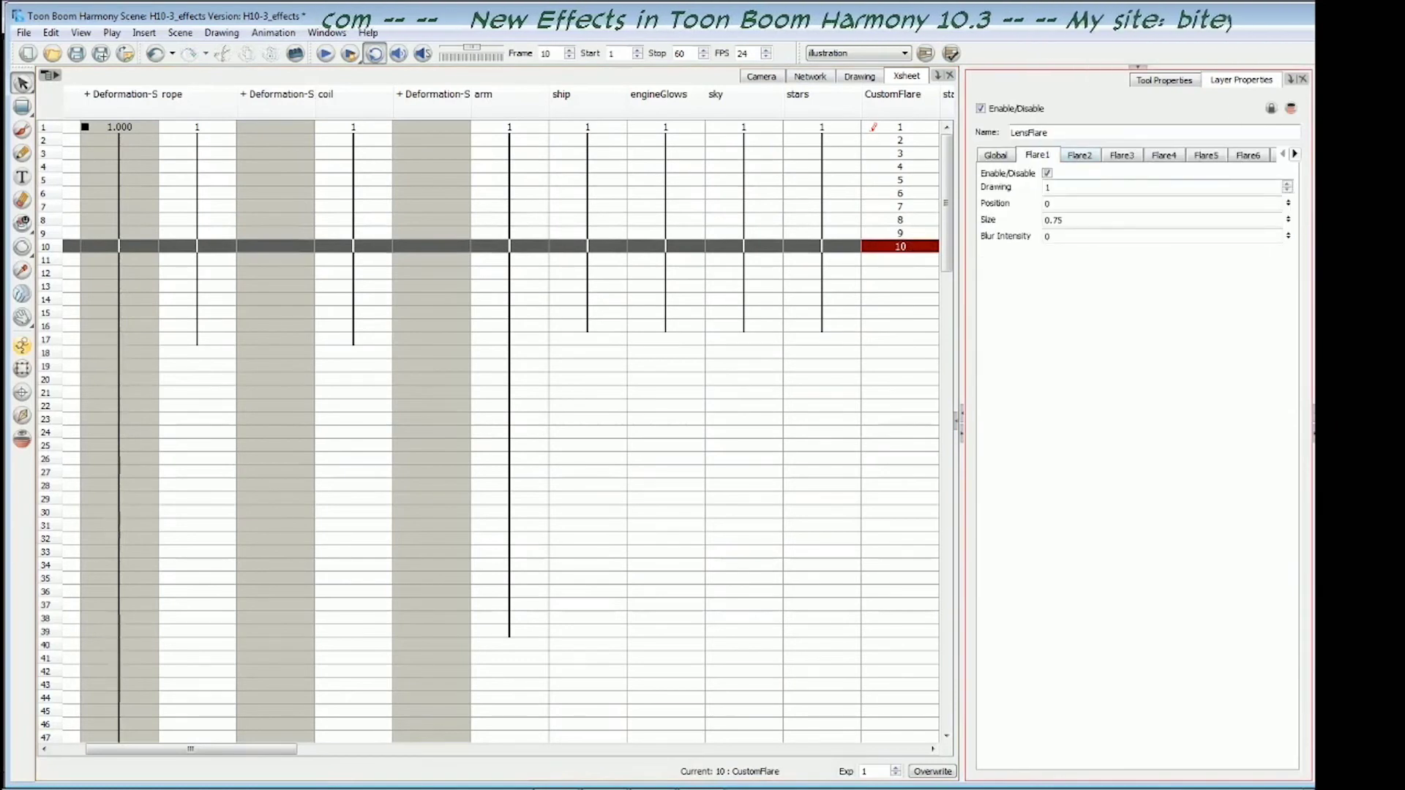
left_click(1080, 156)
left_click(1114, 157)
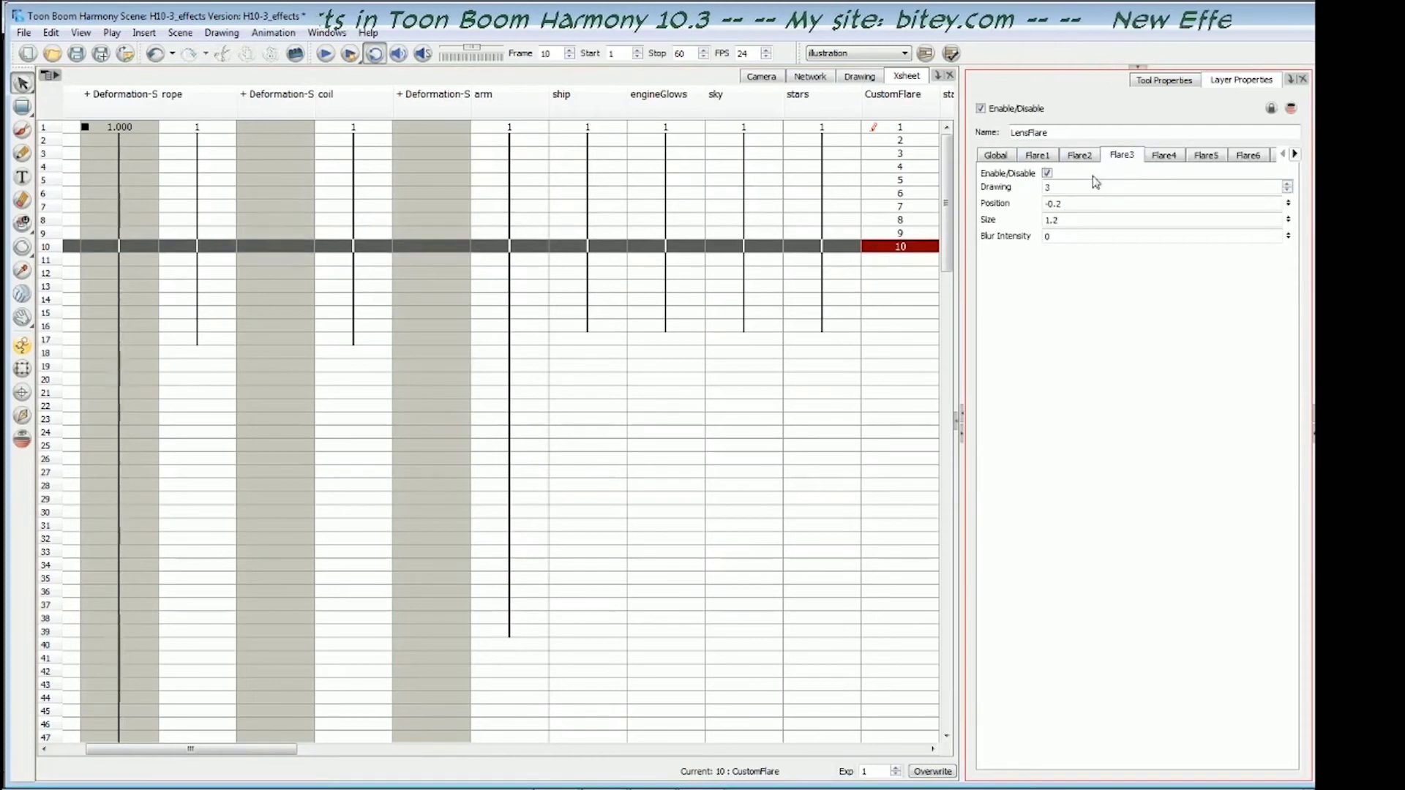
left_click(1163, 155)
left_click(1206, 156)
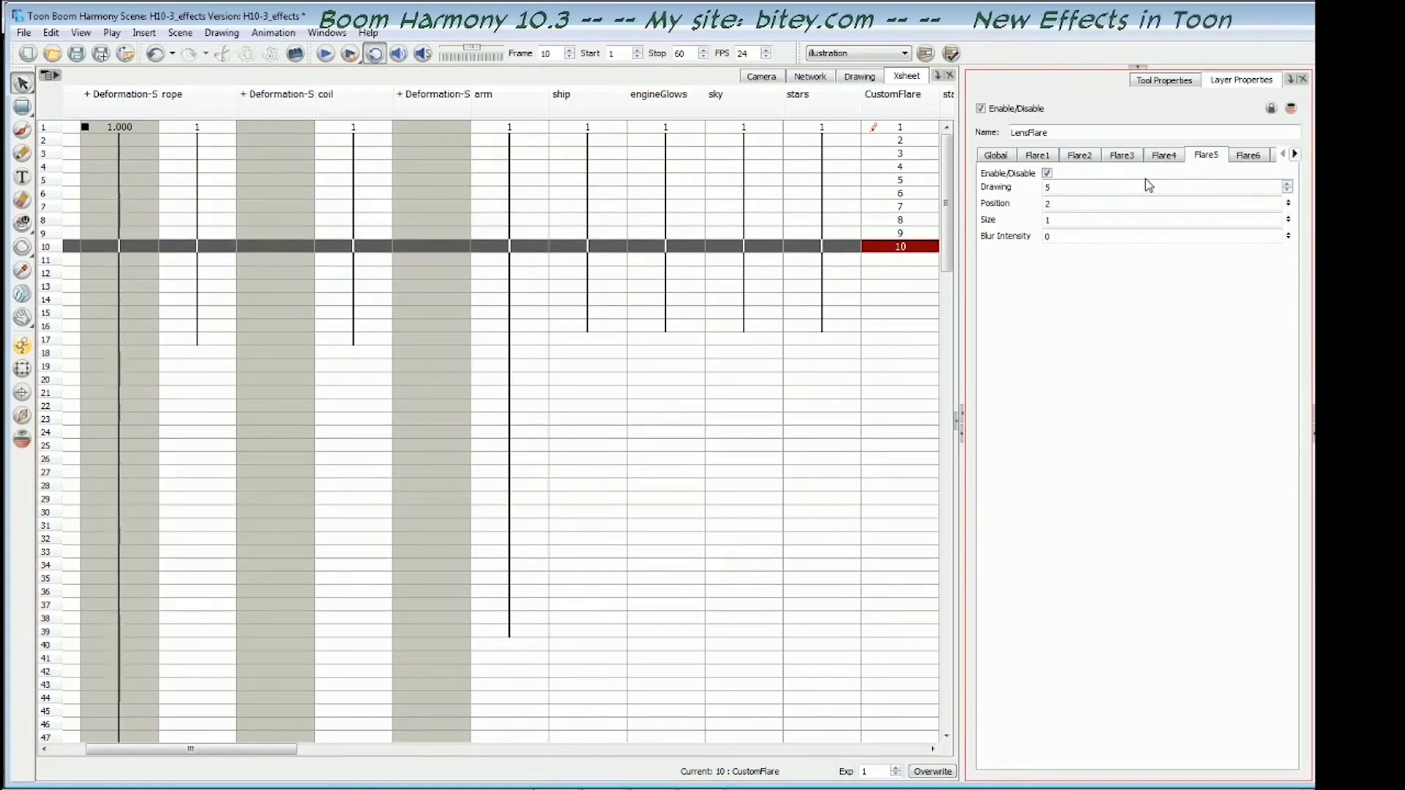
left_click(1247, 158)
left_click(1036, 161)
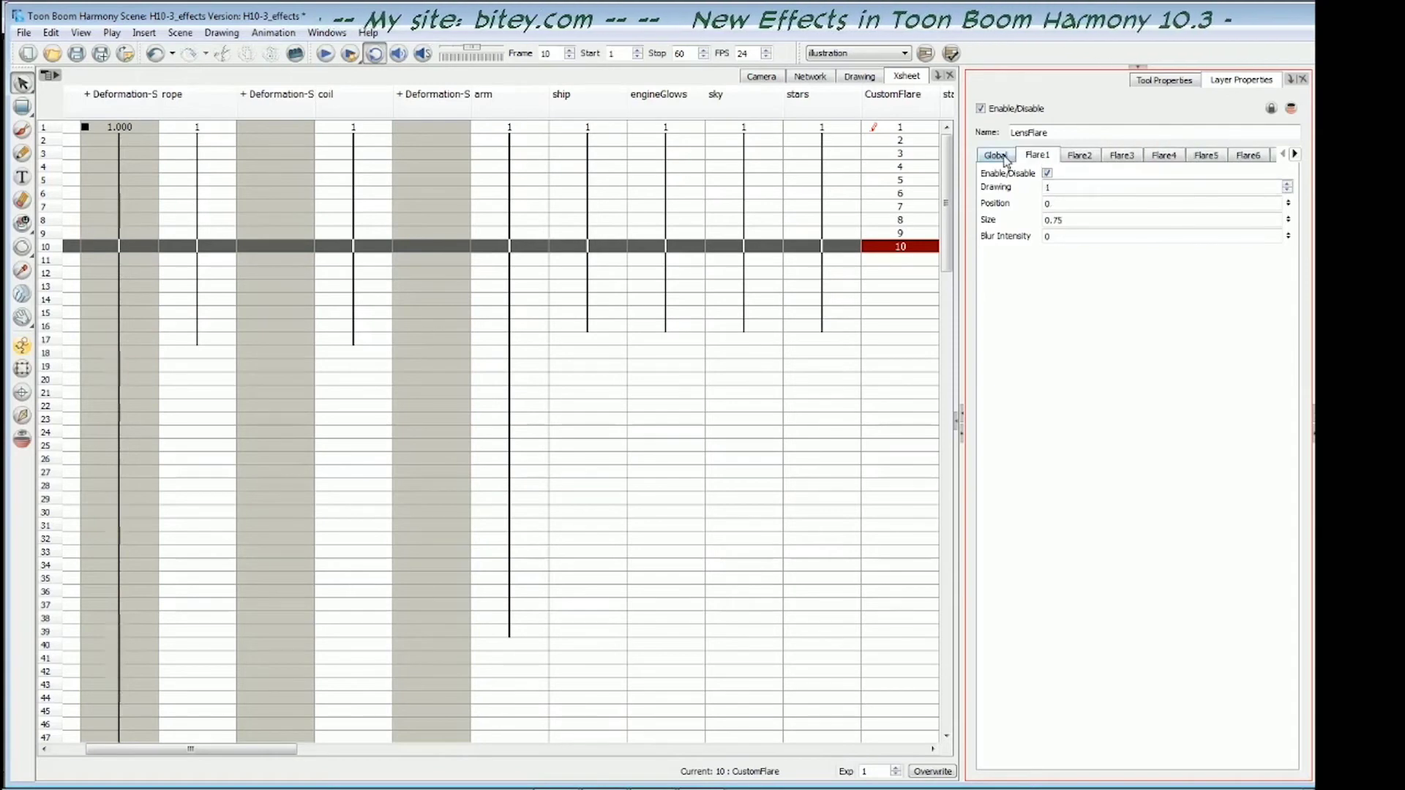
left_click(1005, 158)
View the custom flare in the camera and compare LensFlare's Flare1 and Flare2 position settings
left_click(746, 115)
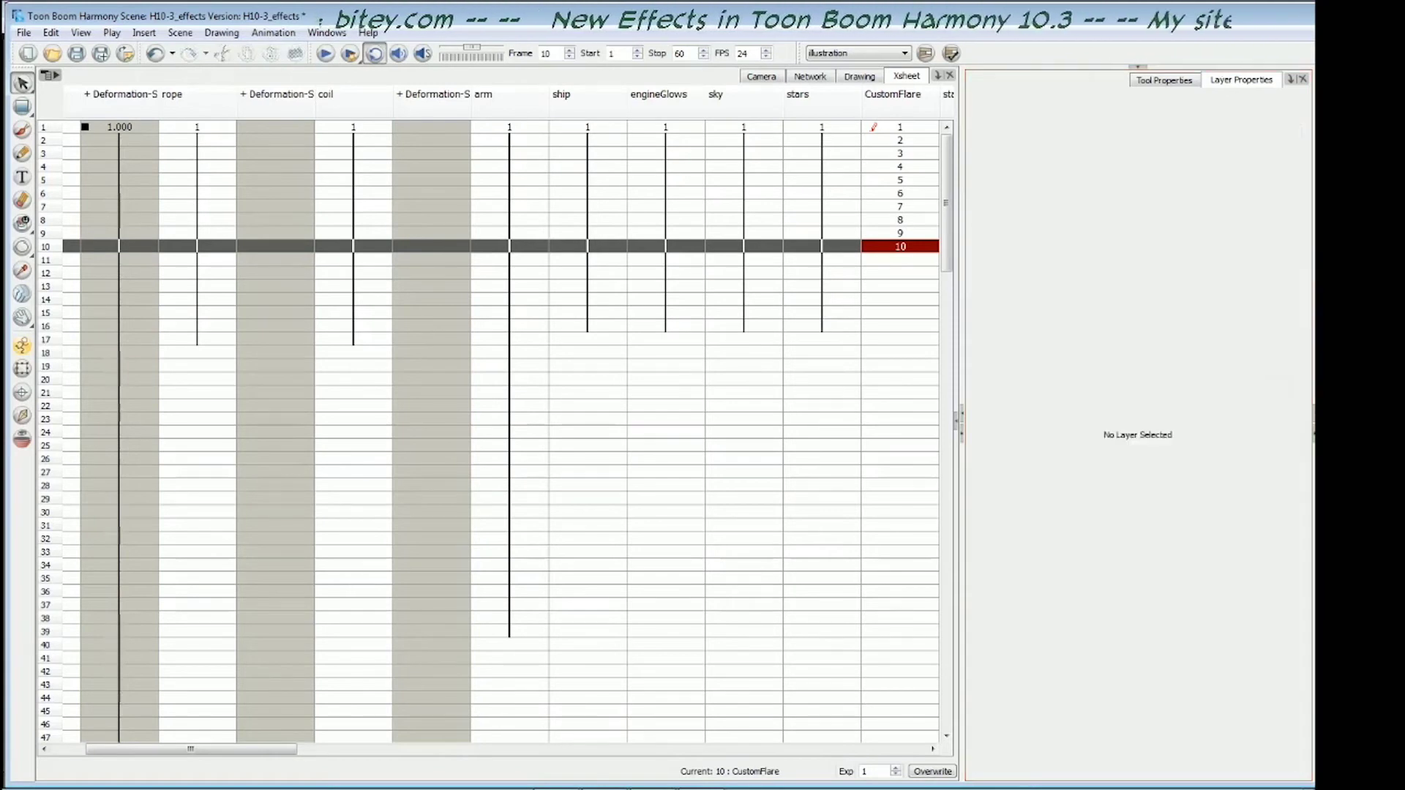
left_click(761, 77)
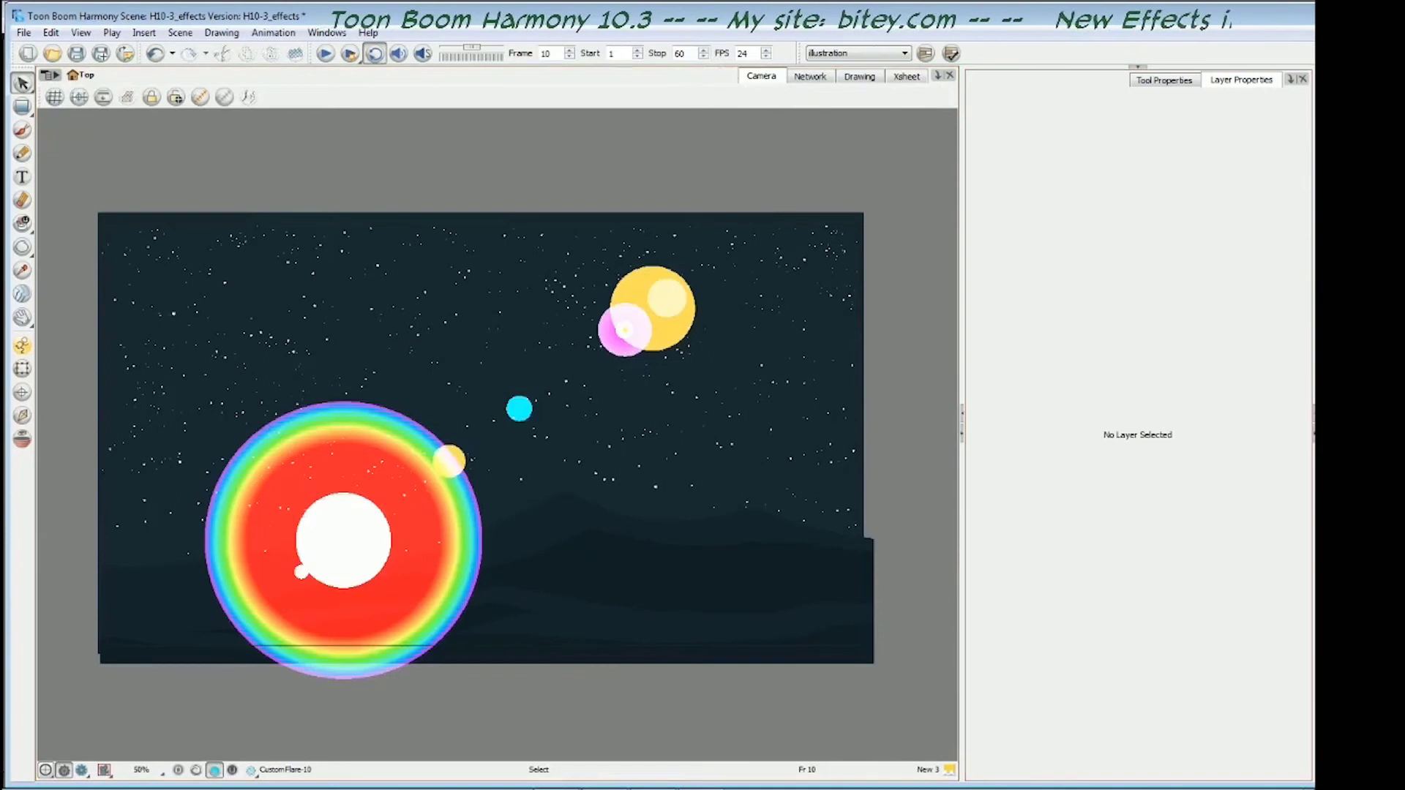
left_click(1099, 130)
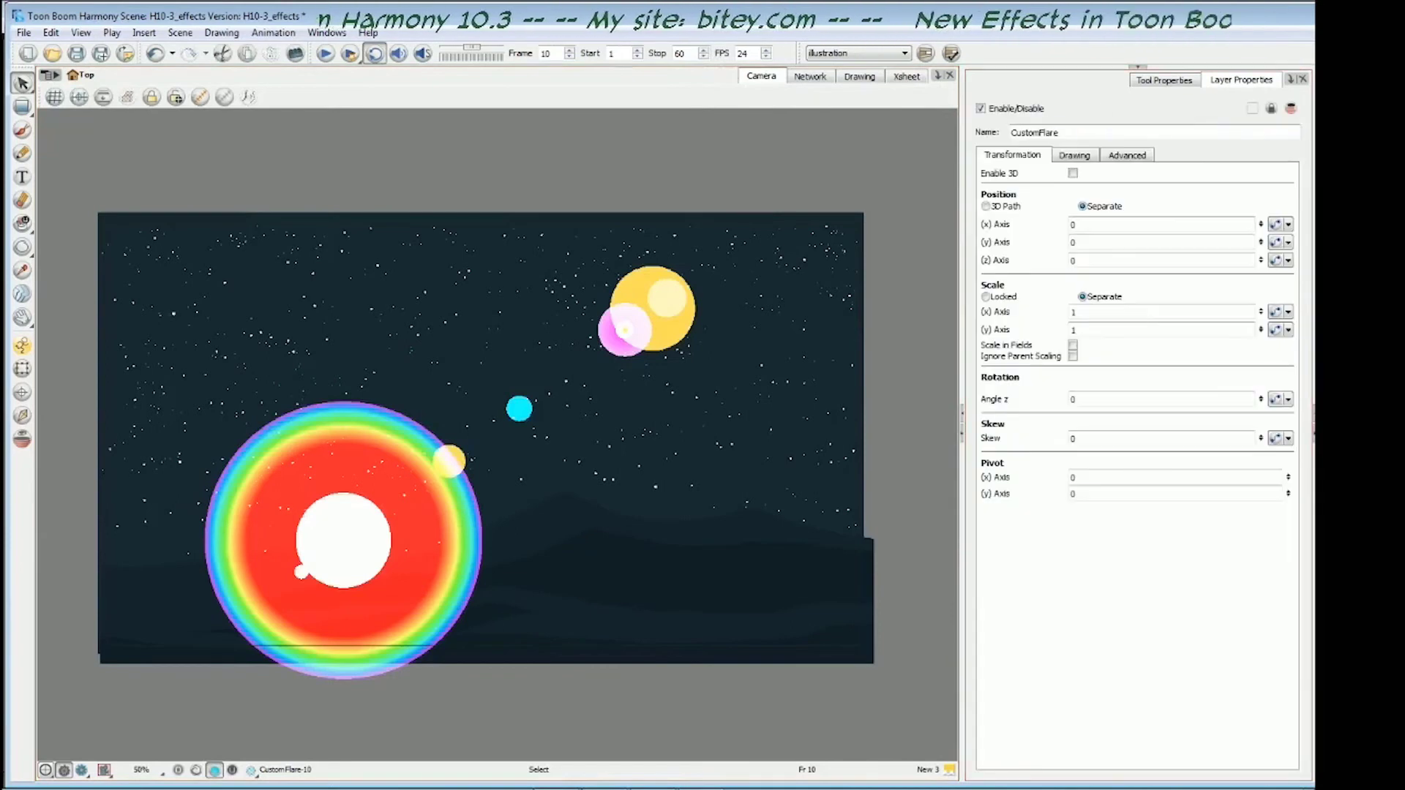
left_click(1036, 155)
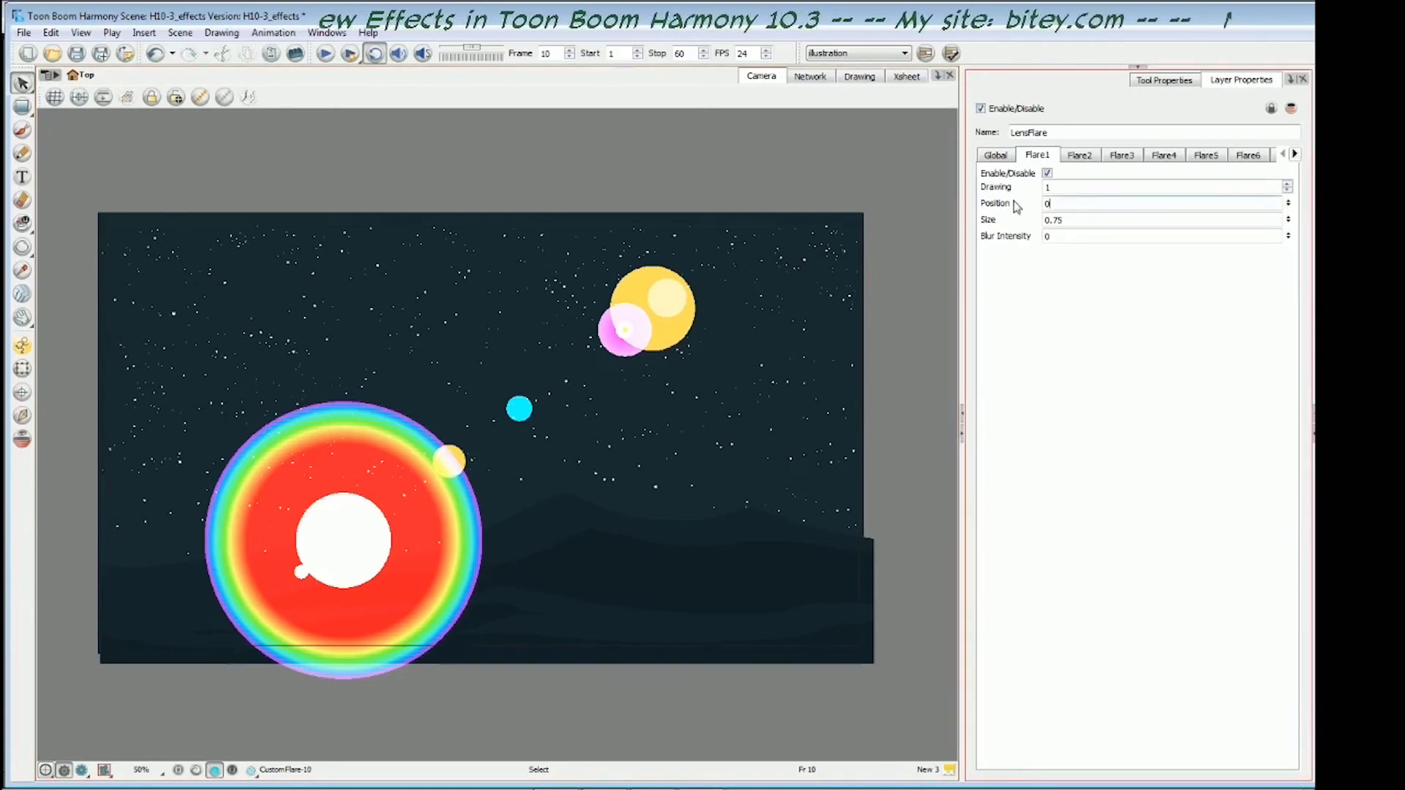
left_click(1083, 162)
left_click(1037, 156)
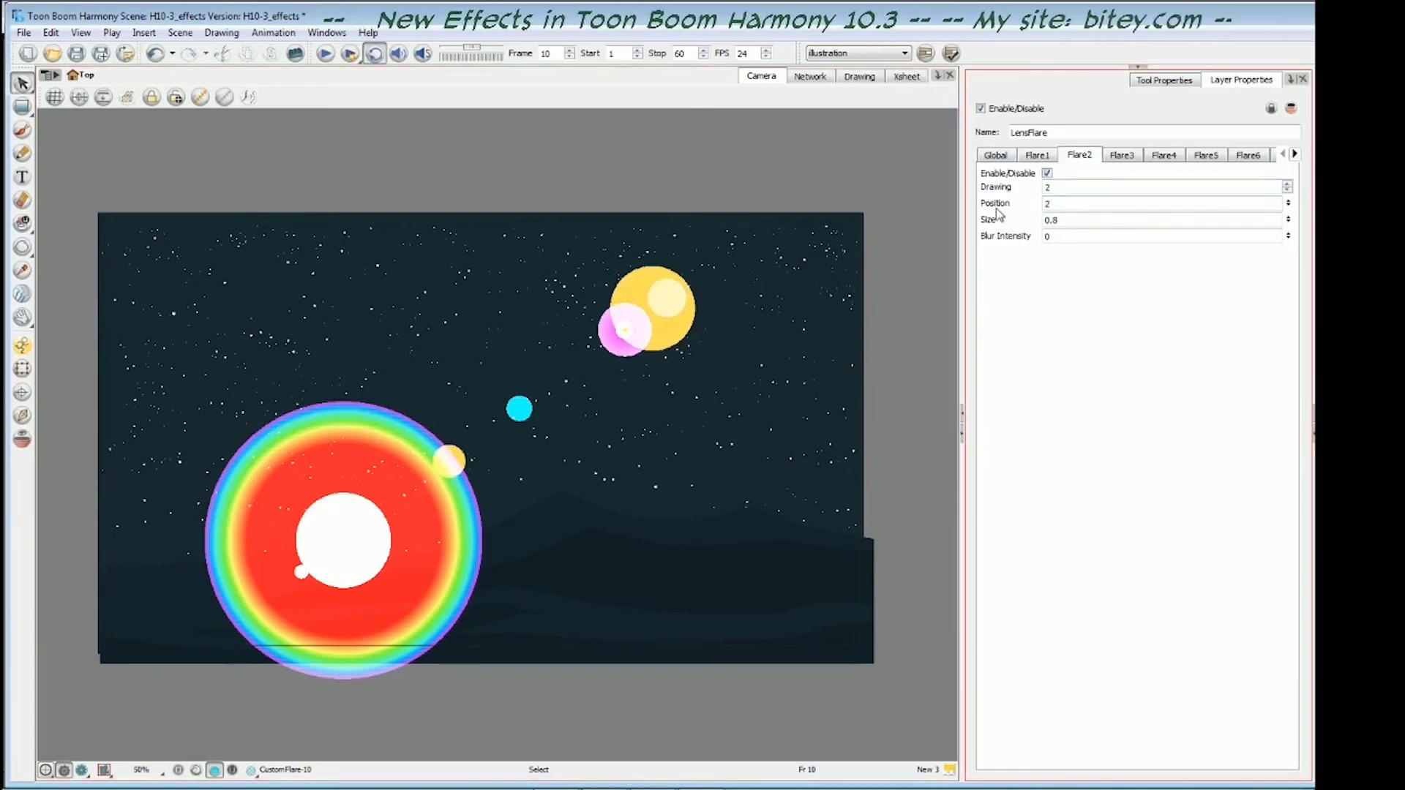
Try a Flare2 position of 0.2 and settle on 0.1
double_click(1047, 203)
type("0.2")
key("Return")
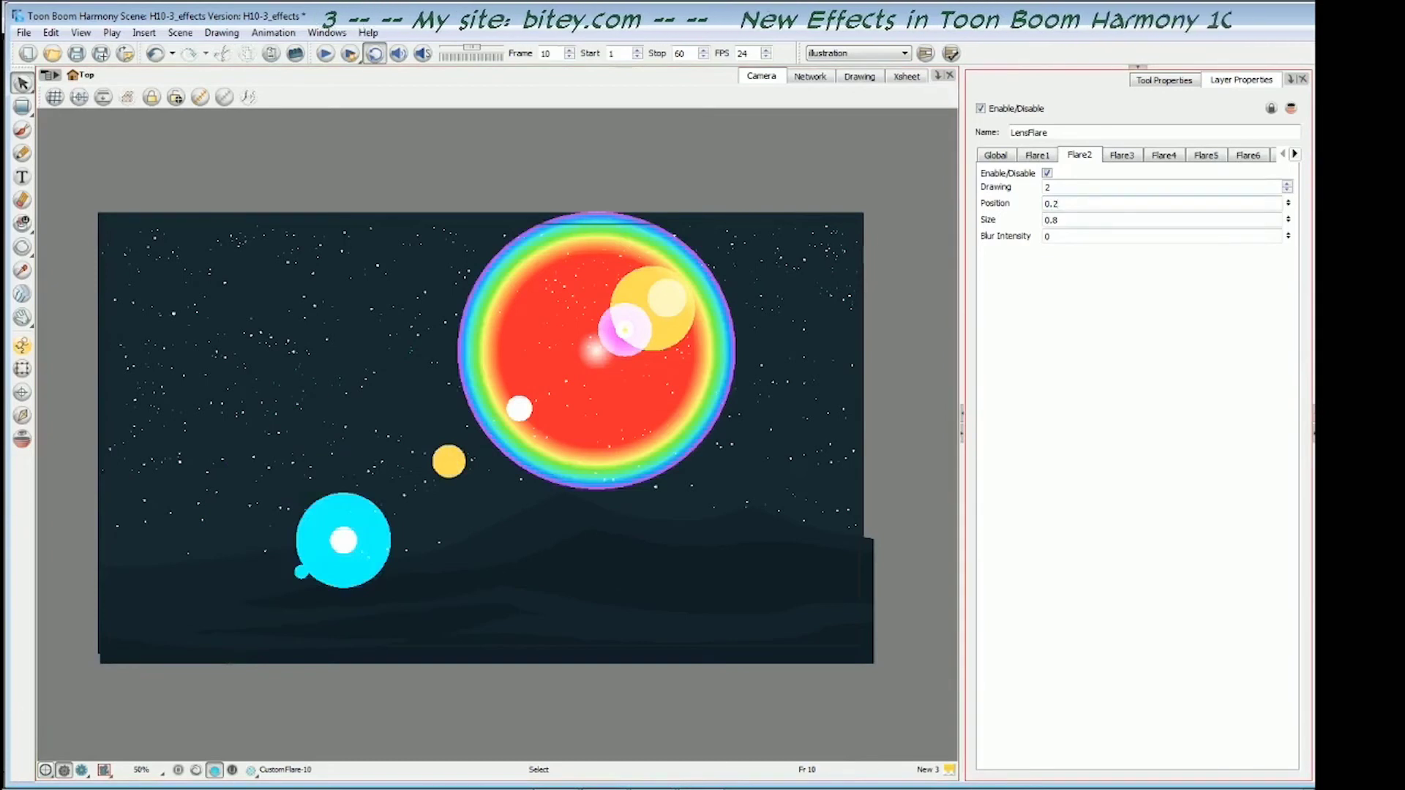
left_click_drag(1059, 203, 1054, 203)
type("1")
key("Return")
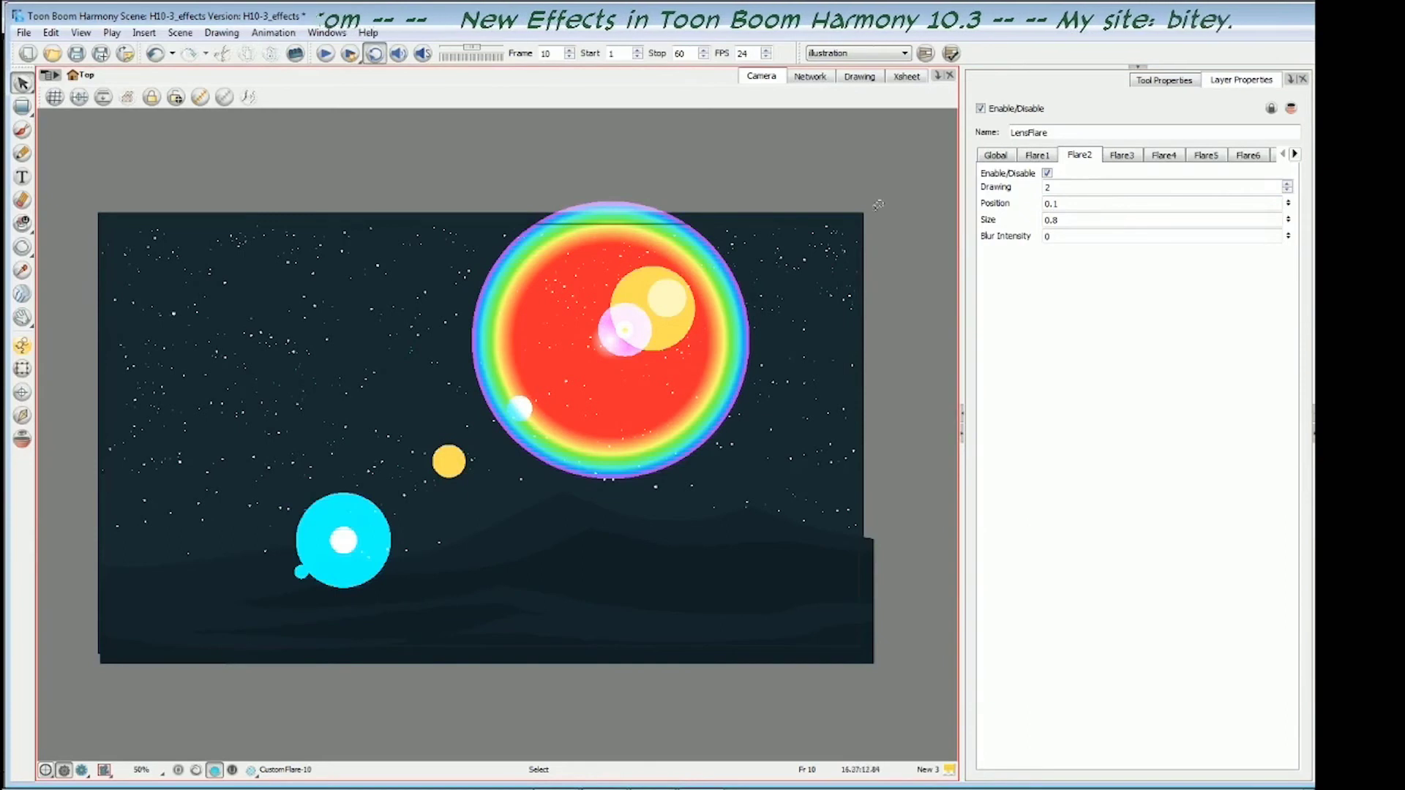
Set Flare3's position to 0.2
left_click(1125, 161)
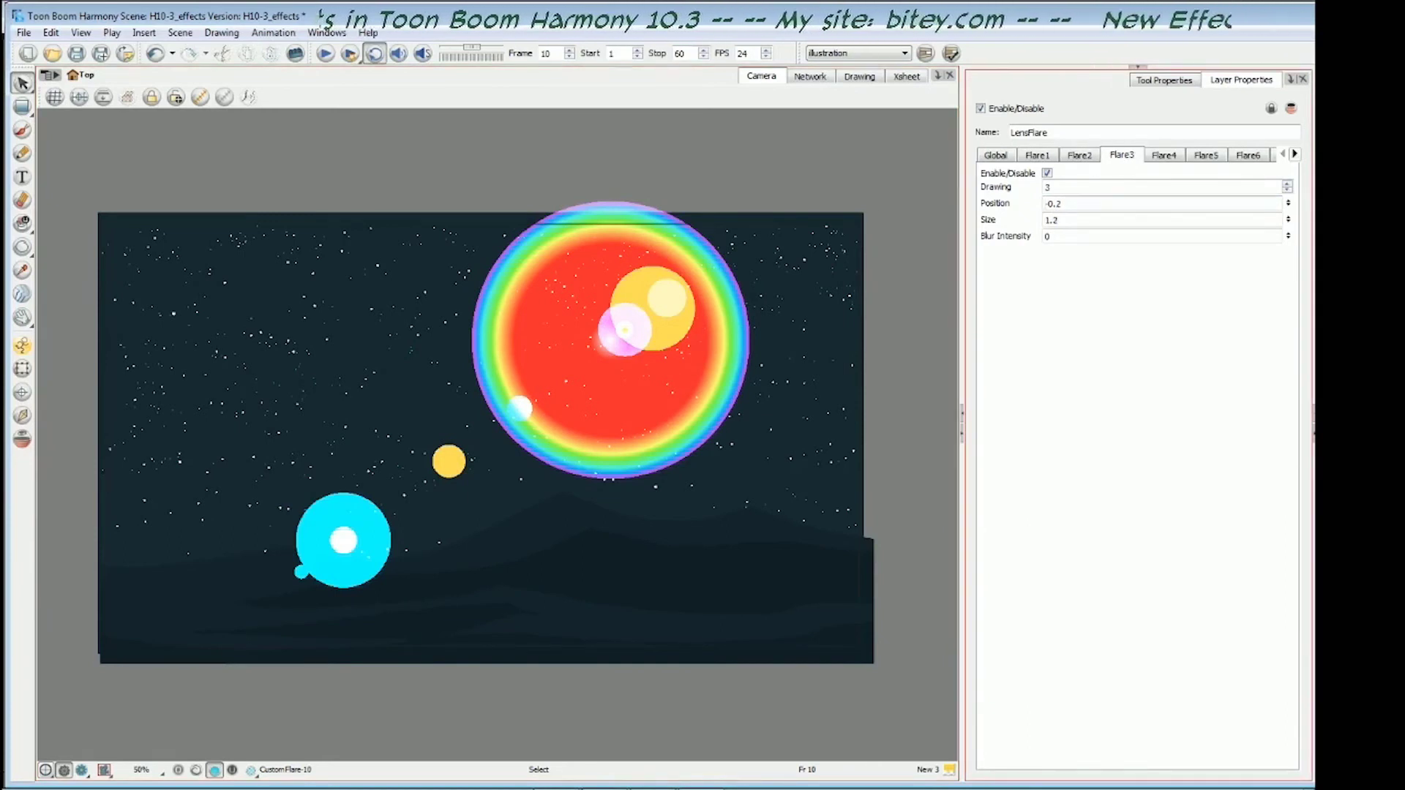
left_click_drag(1065, 204, 1043, 204)
type("0.2")
key("Return")
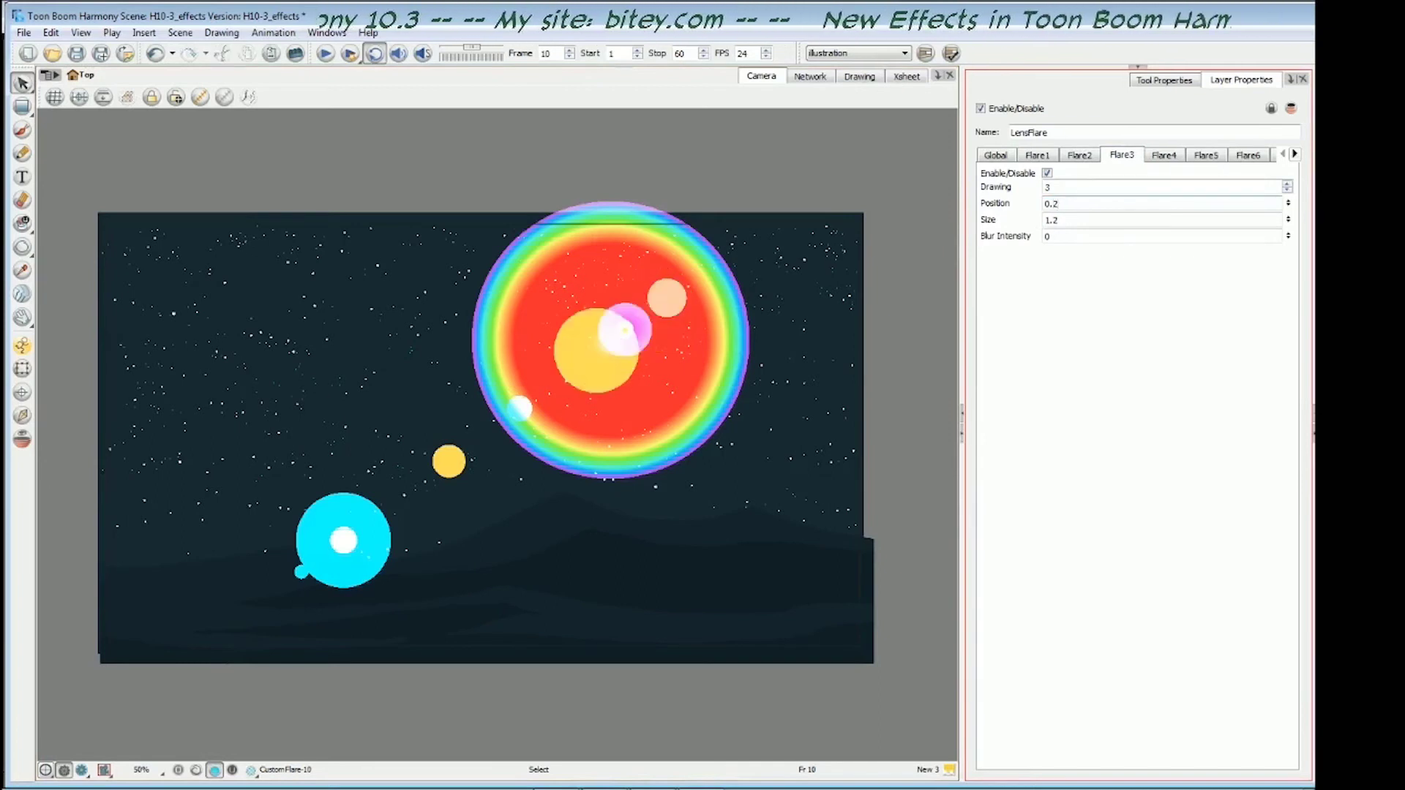
Try a Flare3 position of 0.3, and raise the value further to move the yellow circle away from the pink one
double_click(1055, 204)
type("3")
key("Return")
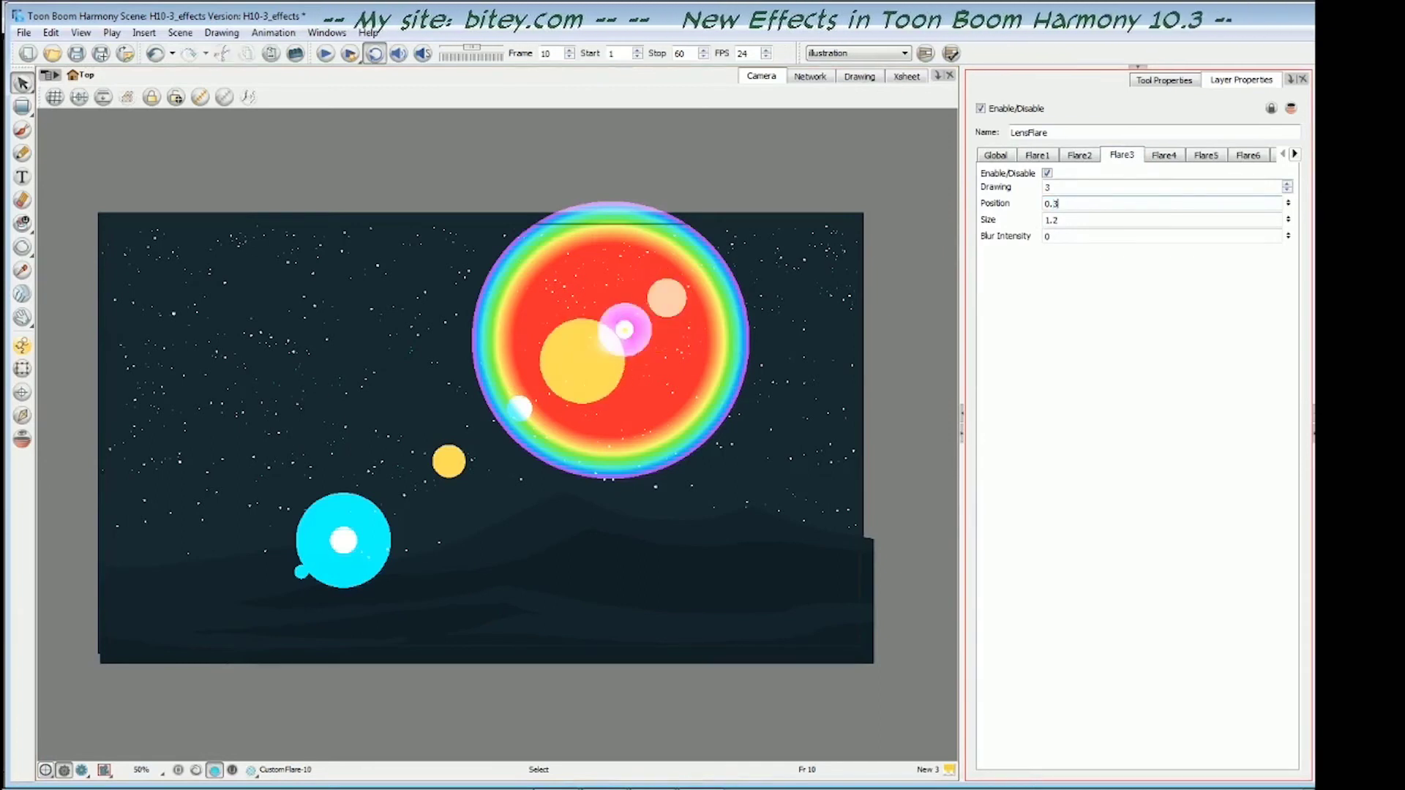
key("shift+Left")
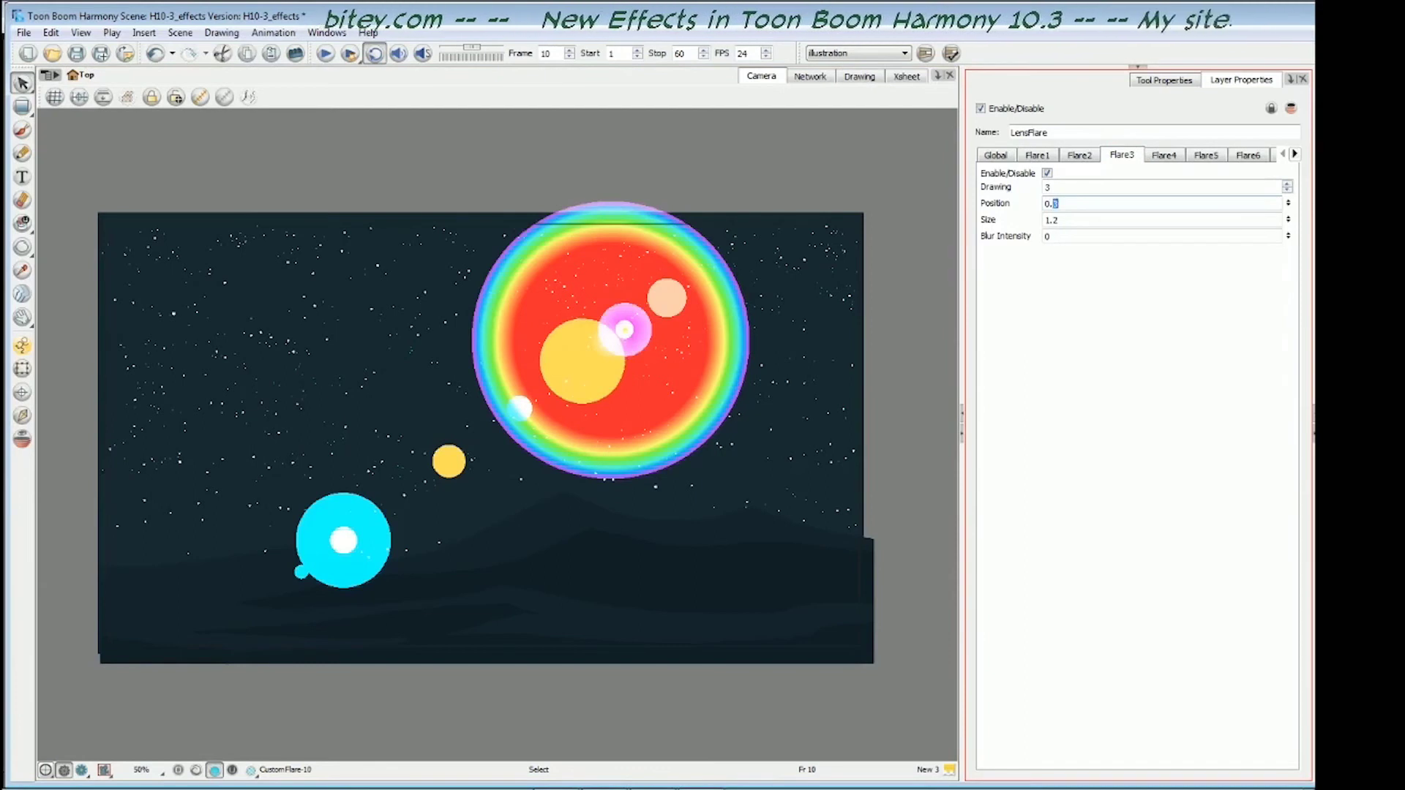
key("Return")
Leave Flare4 as it is, try a position of 3 for Flare5 and settle on 1.2
left_click(1156, 161)
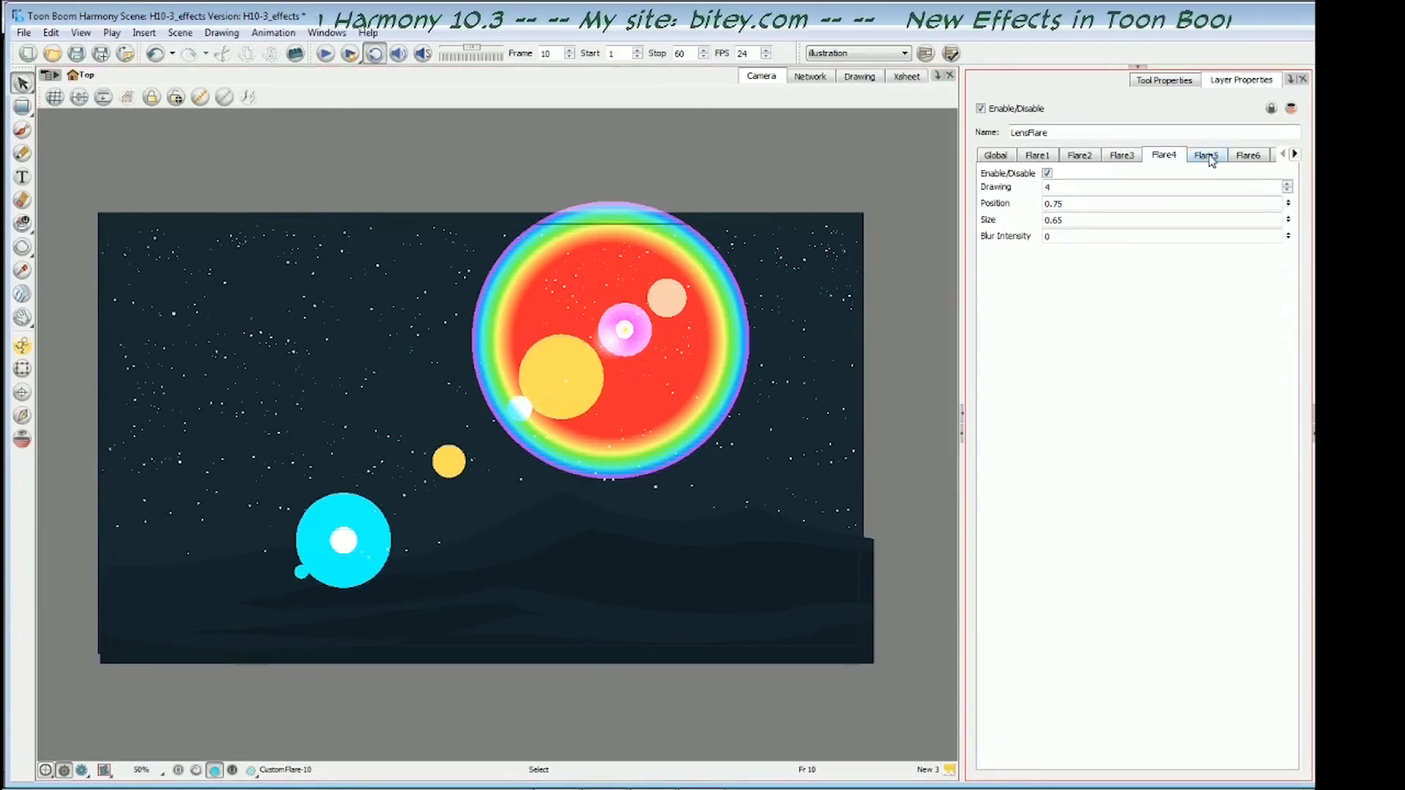
left_click(1209, 157)
double_click(1047, 204)
type("3")
key("Return")
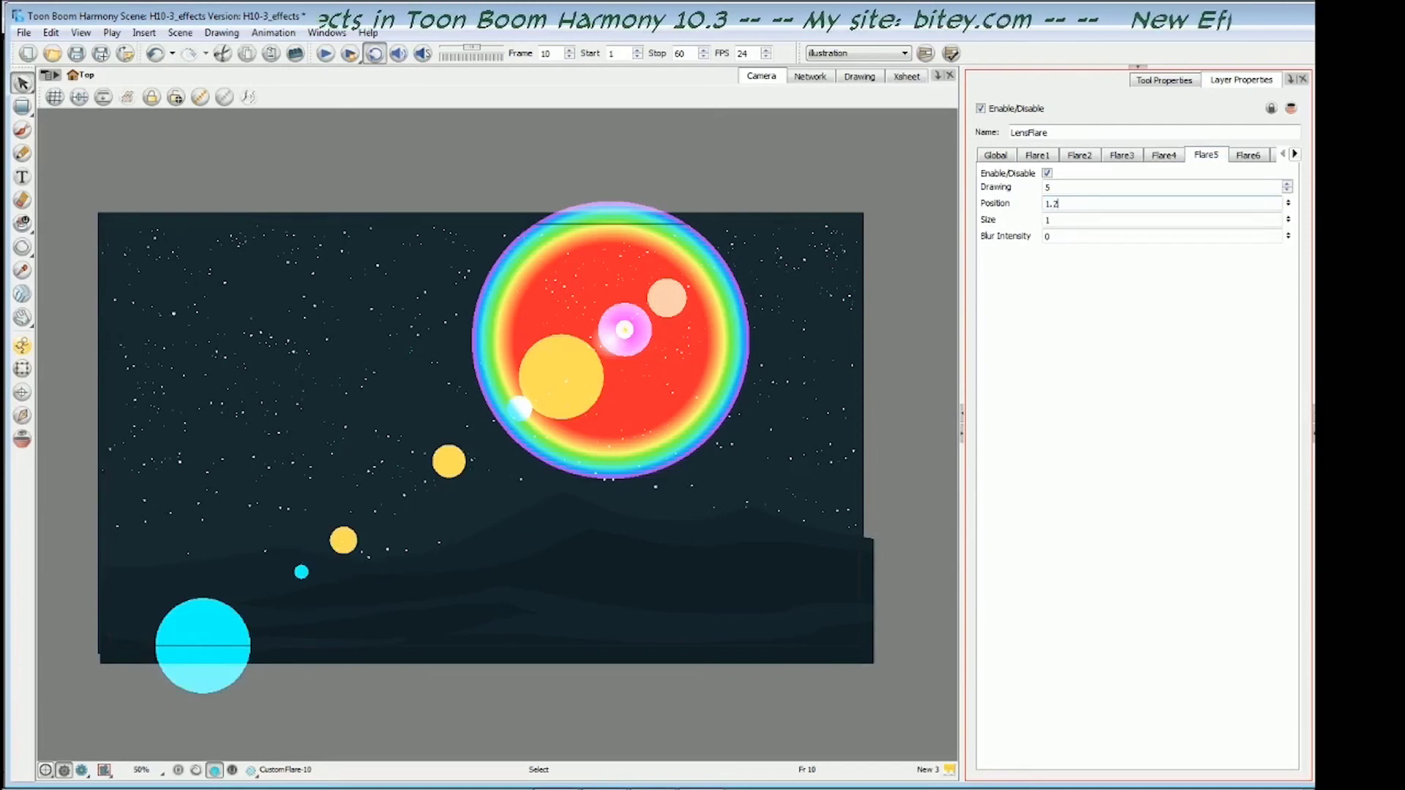
key("Return")
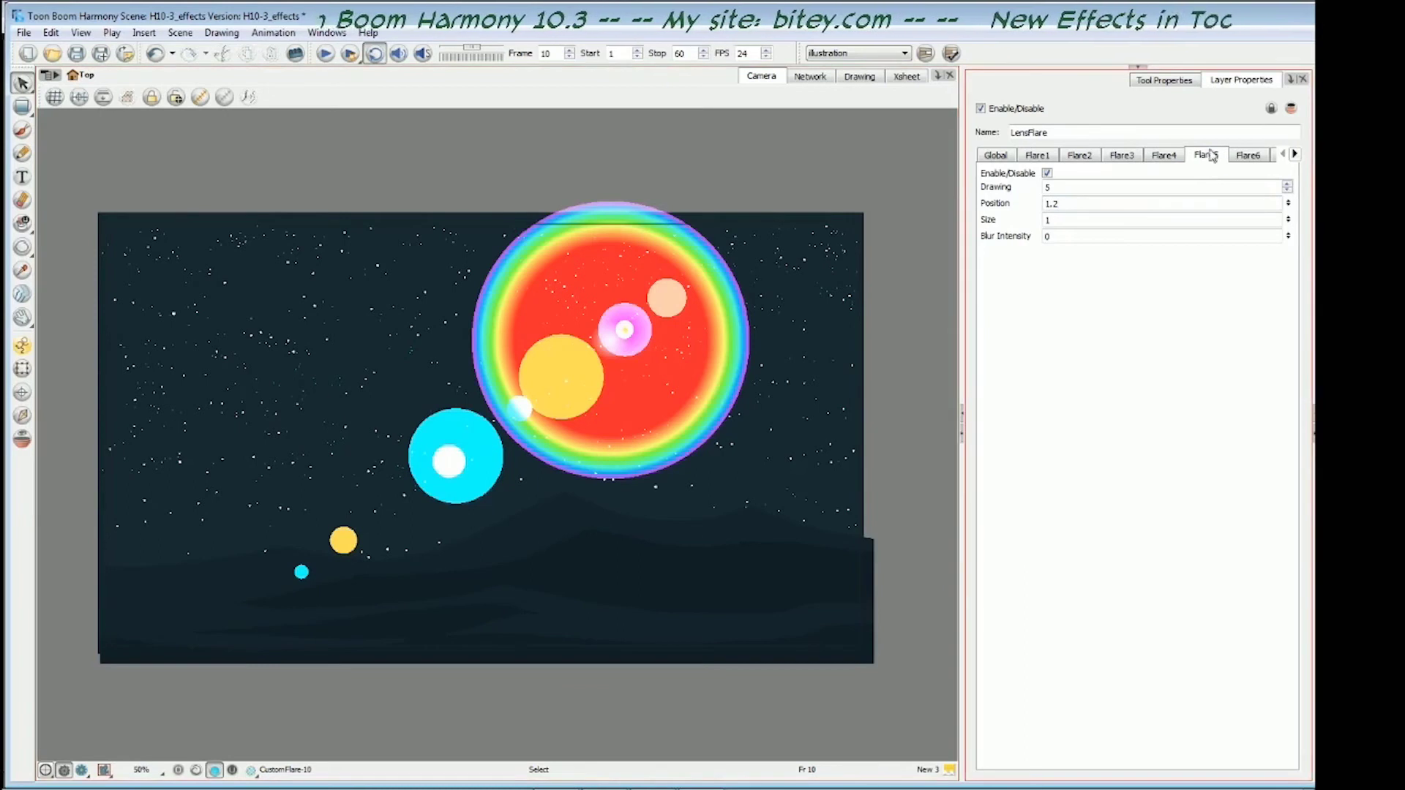
Set Flare6's position to 1.5
left_click(1250, 156)
left_click(1295, 155)
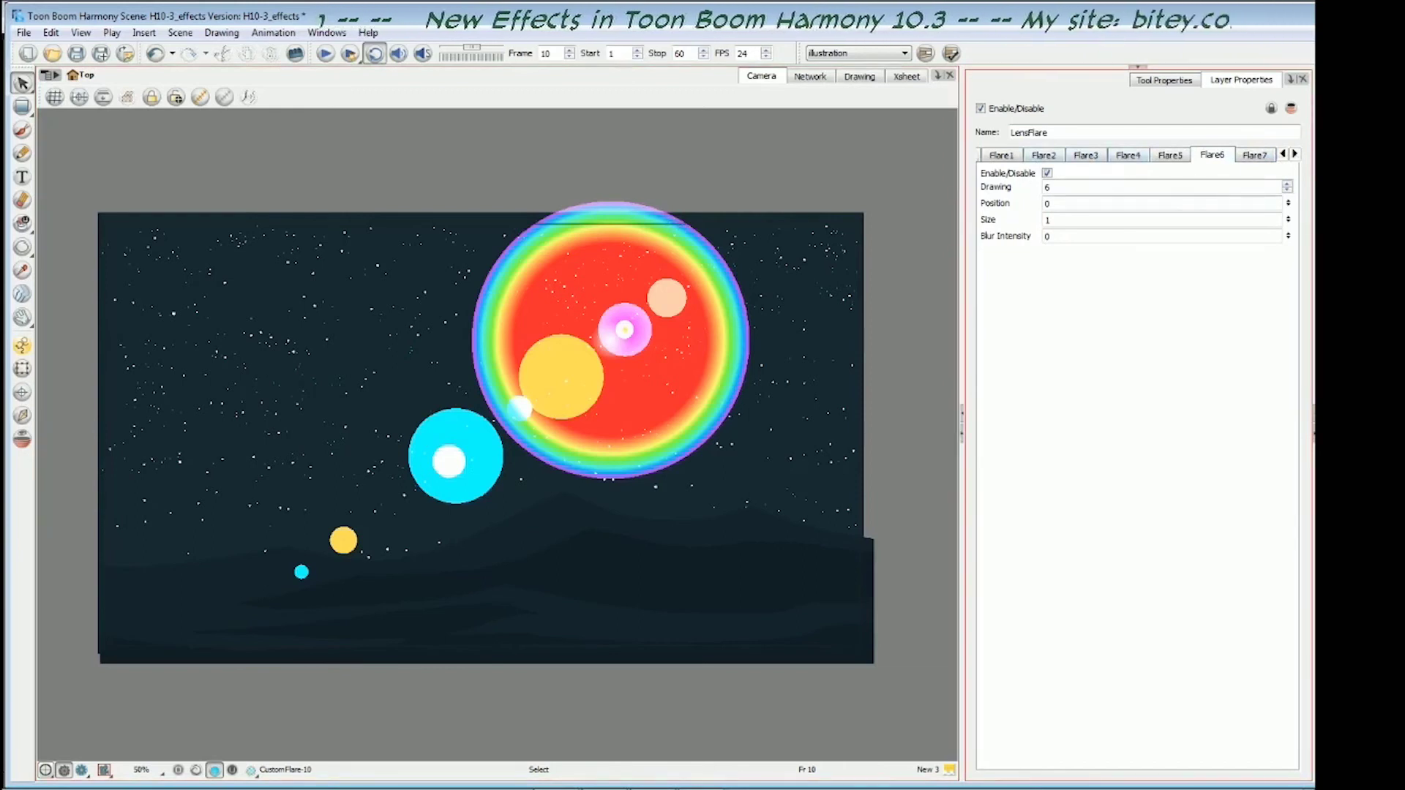
double_click(1047, 203)
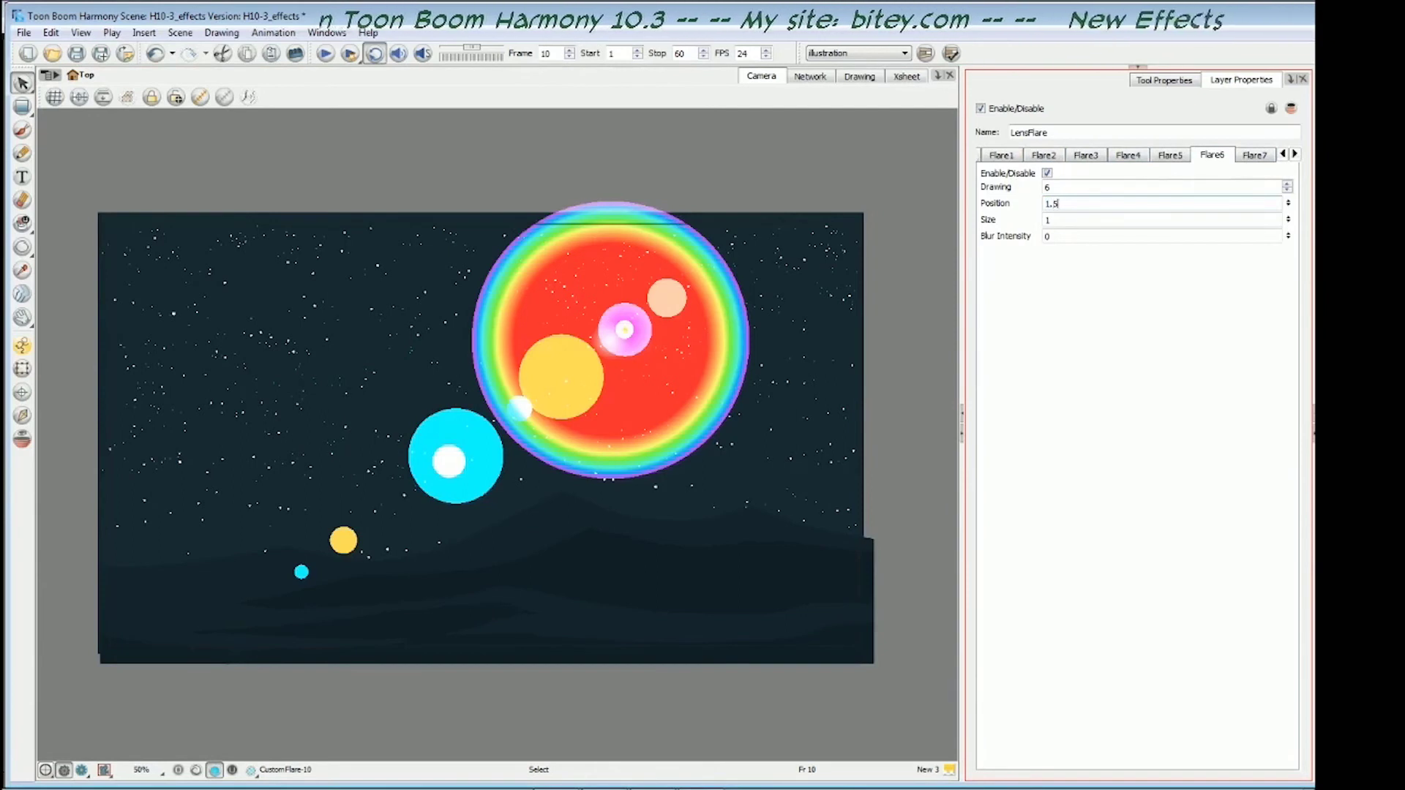
key("Return")
Try a Flare7 position of 1.5 and settle on 1.6
left_click(1258, 155)
double_click(1047, 203)
type("1.5")
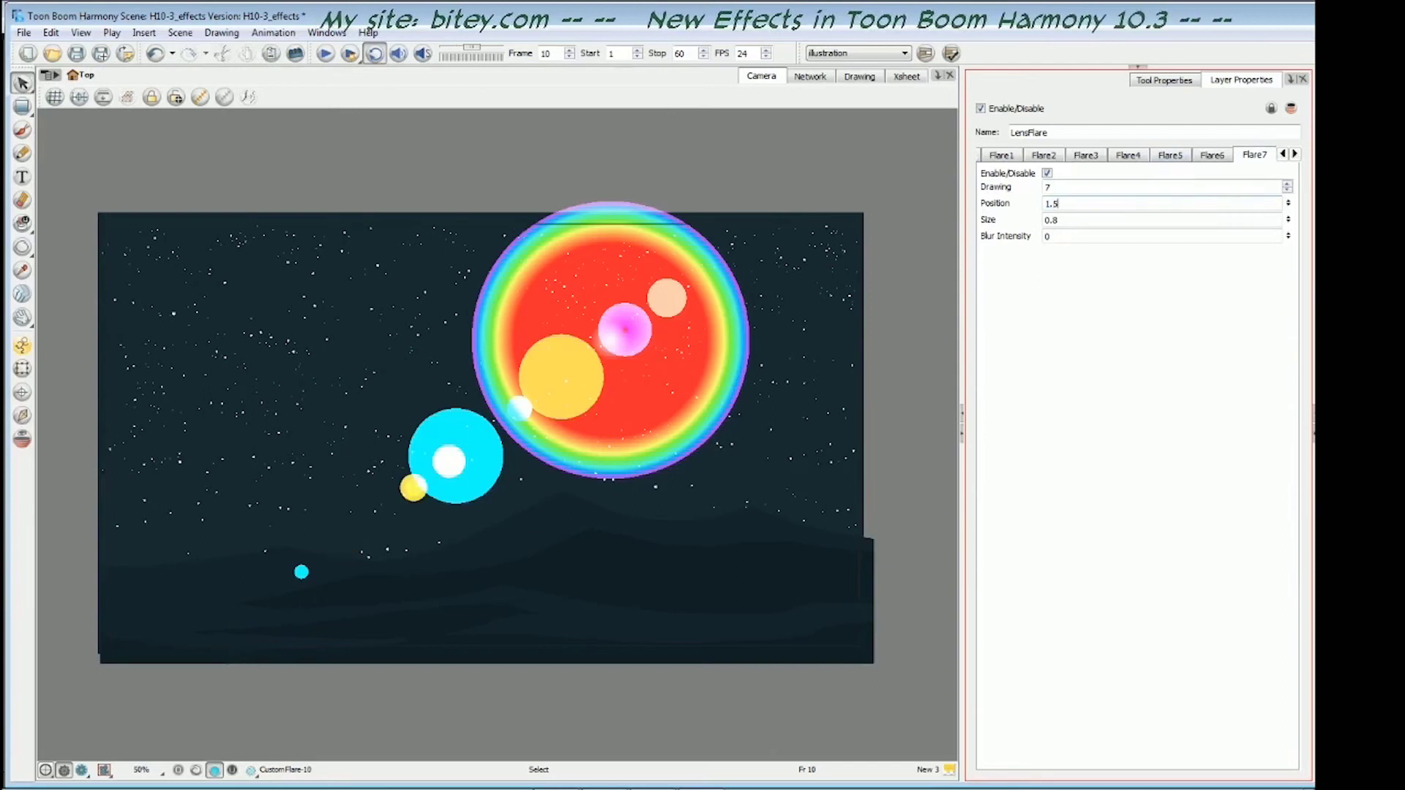
key("shift+Left")
type("6")
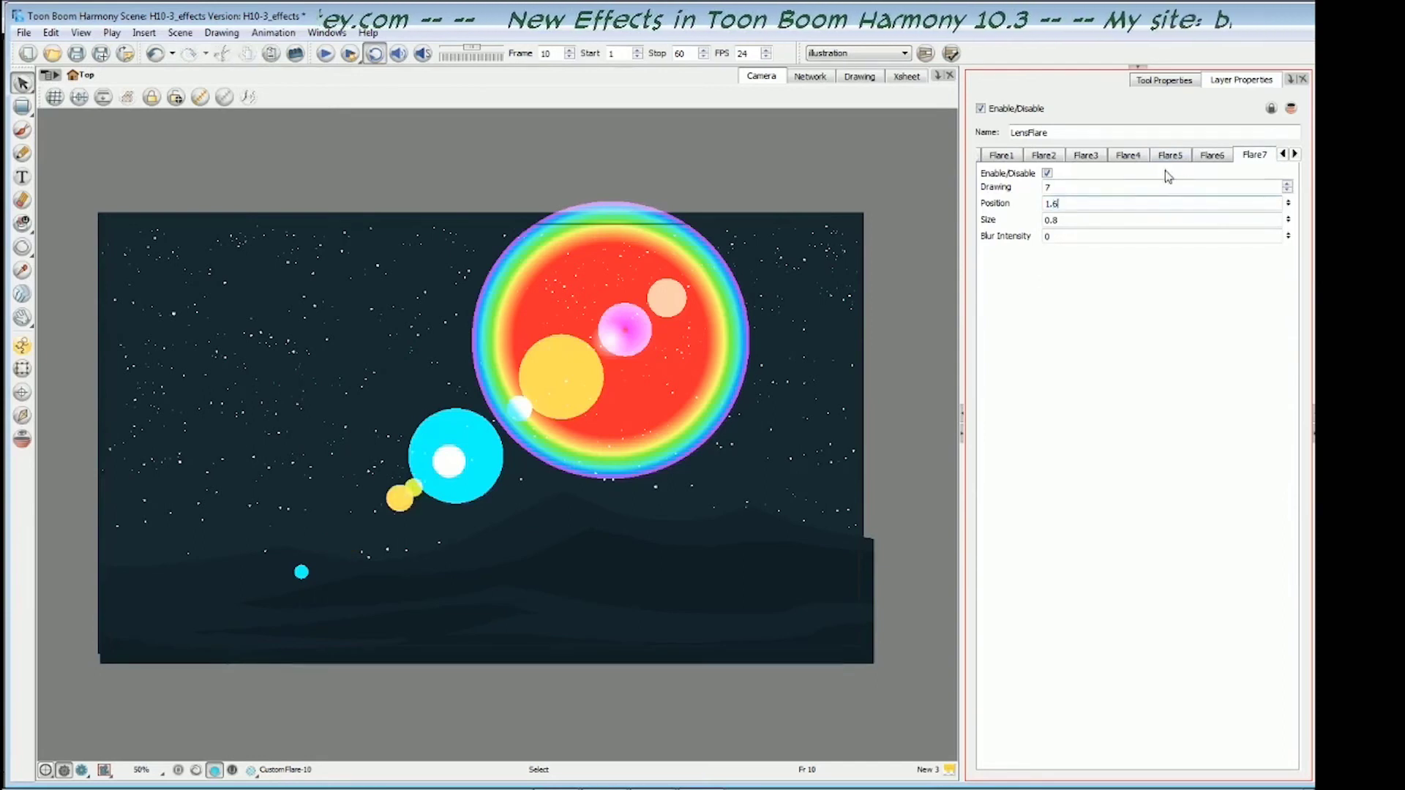
Set Flare8's position to 2
left_click(1294, 154)
left_click(1294, 154)
left_click(1166, 155)
left_click_drag(1074, 205, 1030, 210)
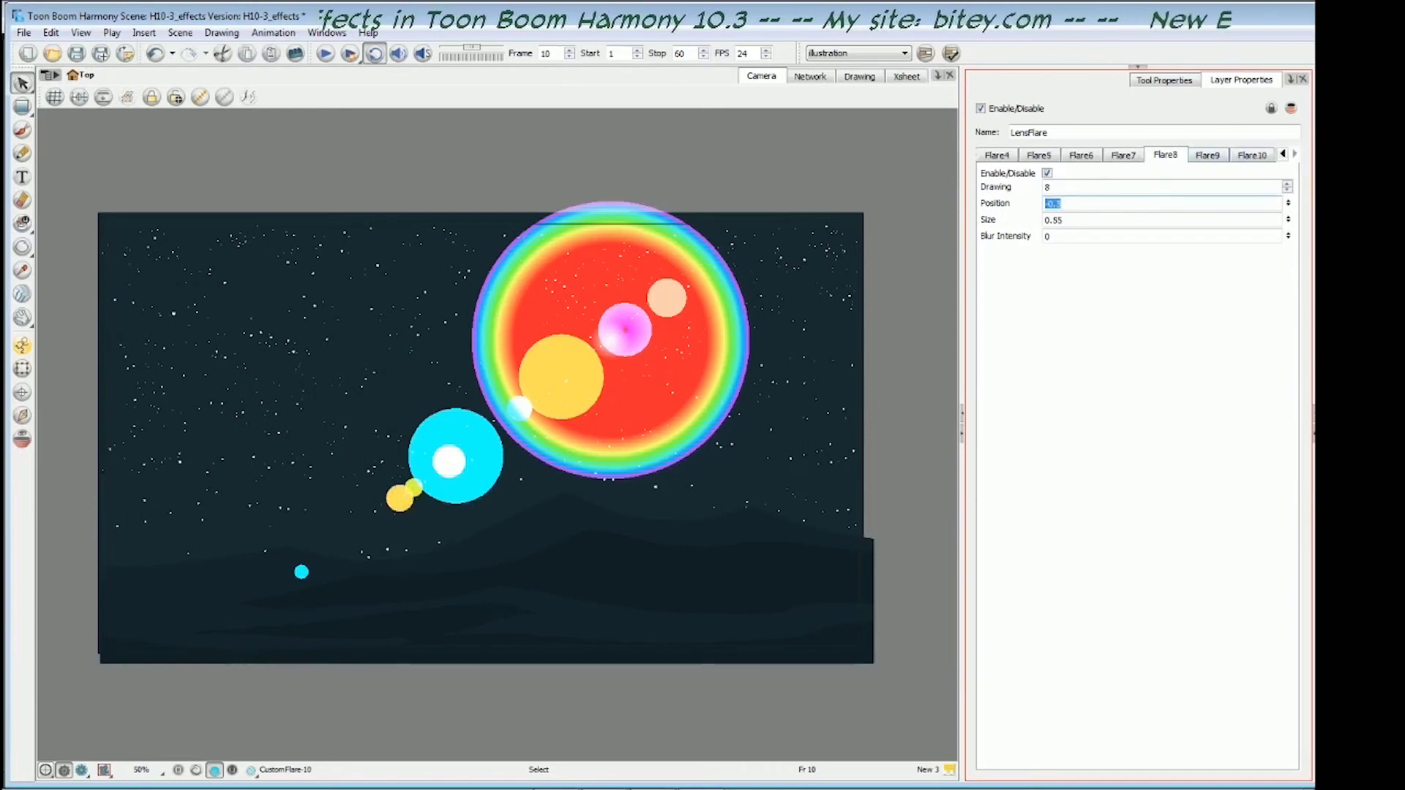
type("2")
key("Return")
Try a Flare9 position of 2.3 and settle on 2.8
left_click(1209, 155)
left_click_drag(1068, 204, 1042, 208)
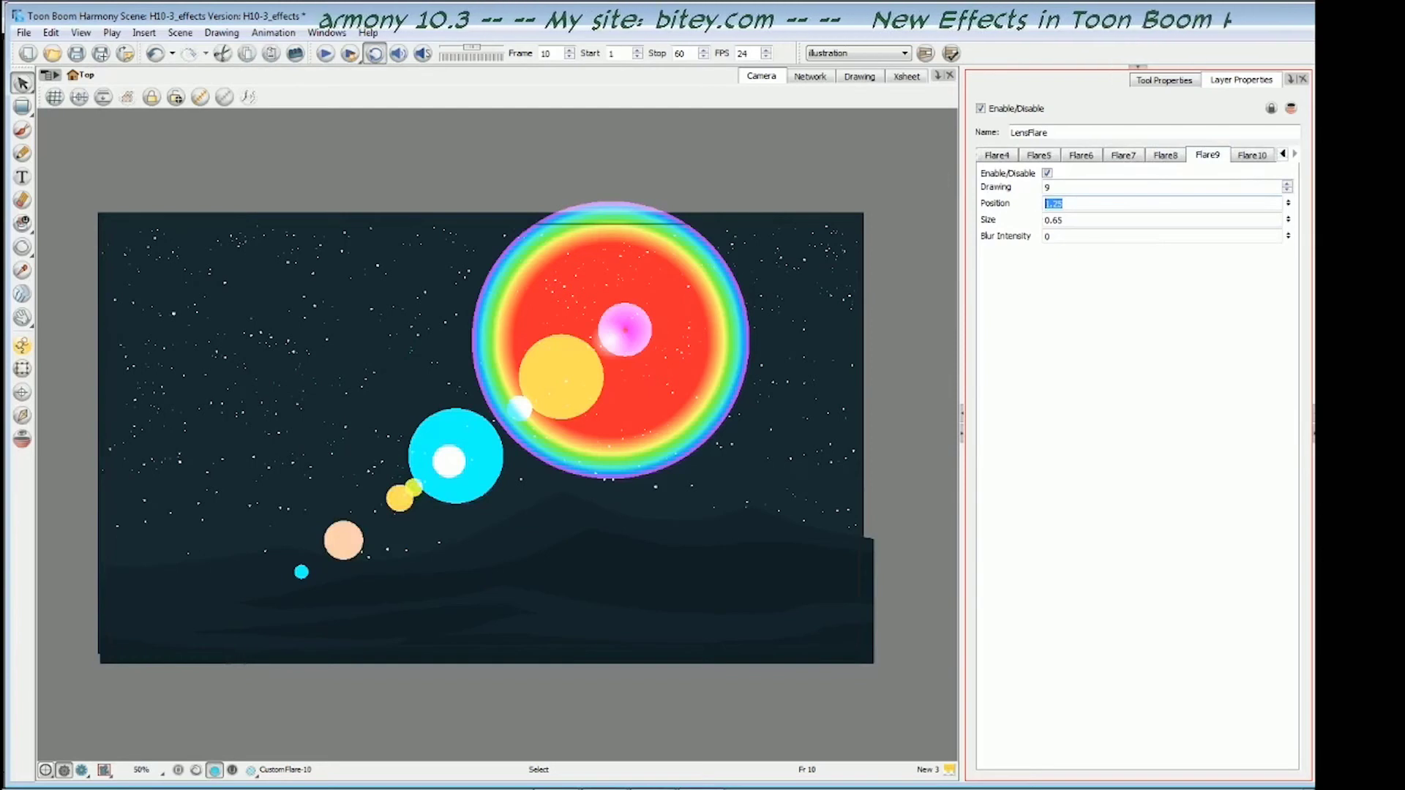
type("2.3")
key("Return")
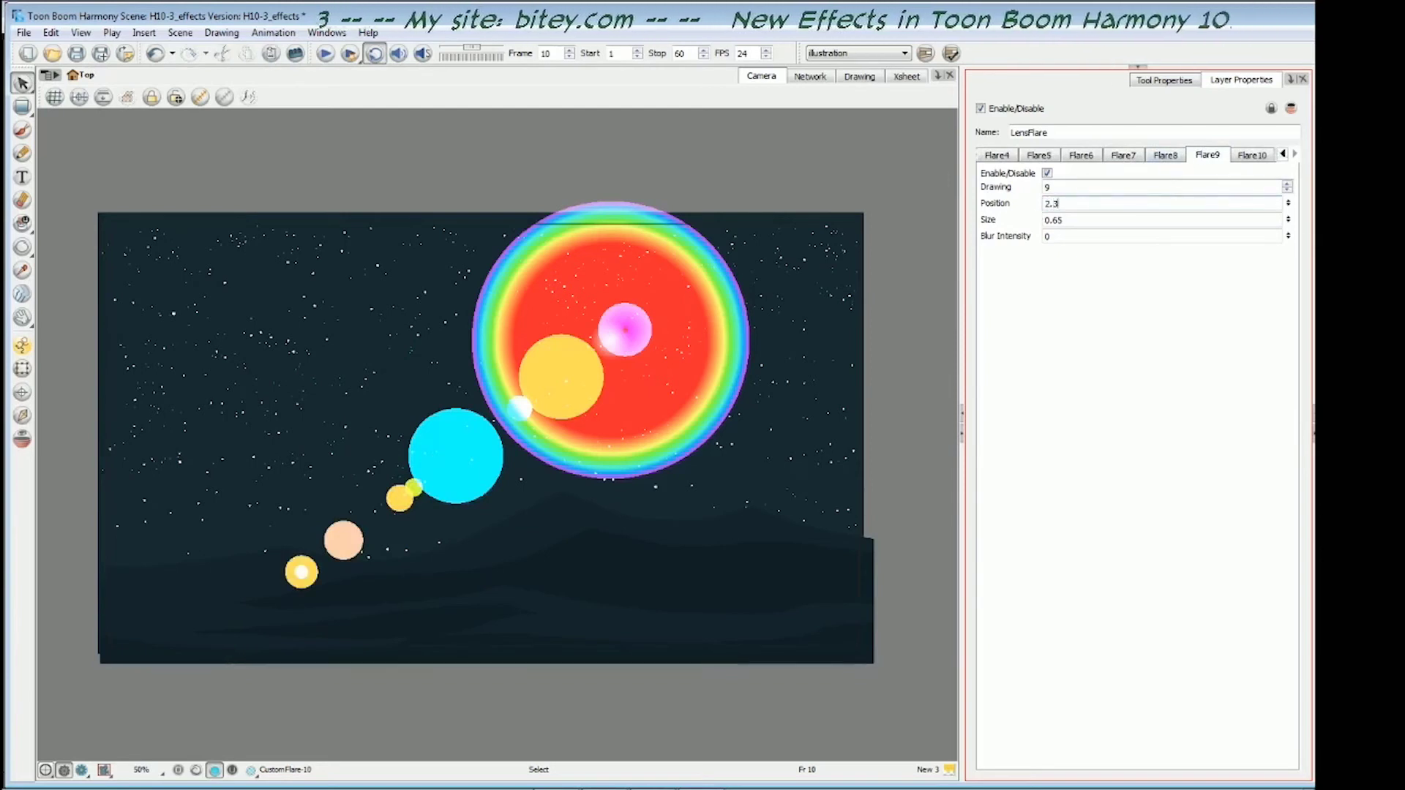
key("shift+Left")
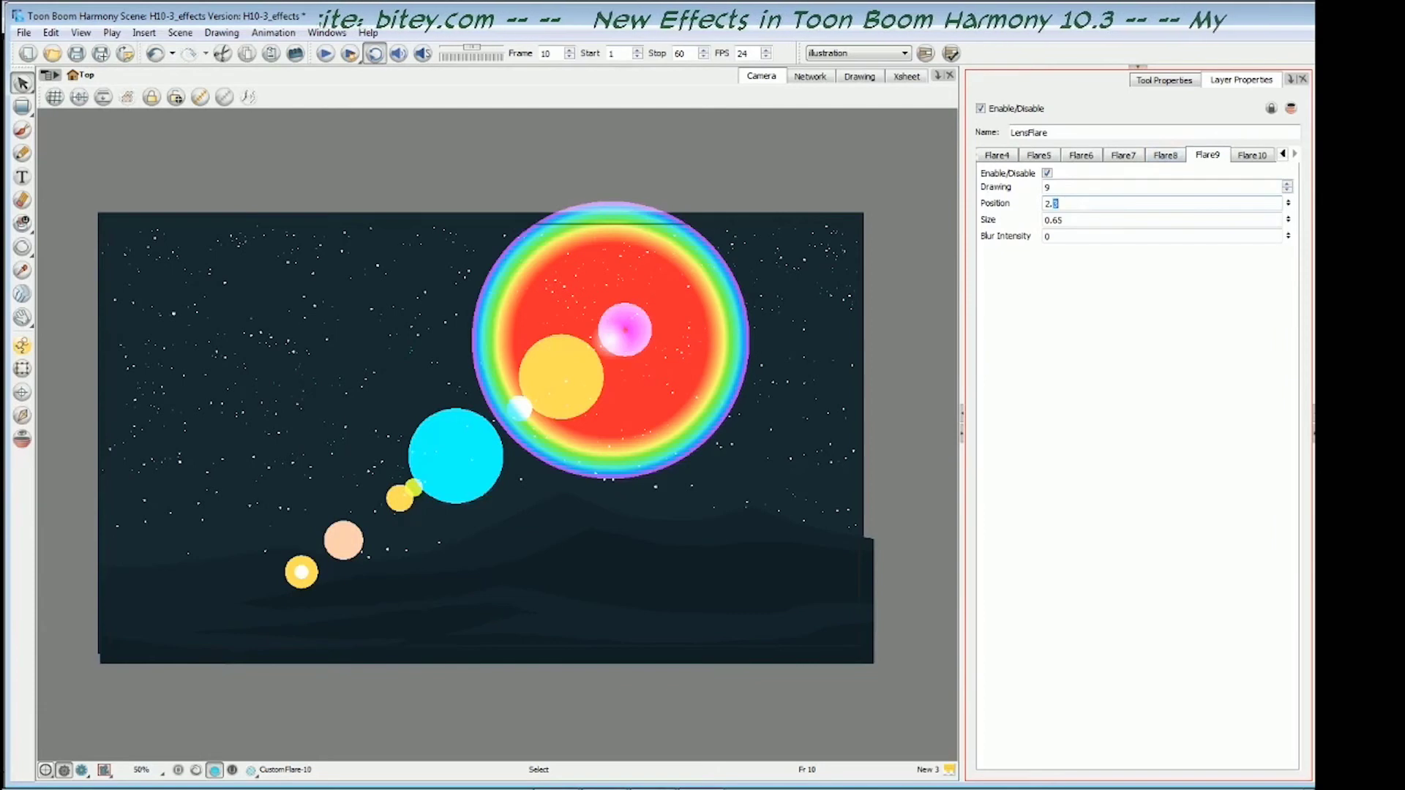
type("8")
key("Return")
Set Flare10's position to 2.9
left_click(1237, 152)
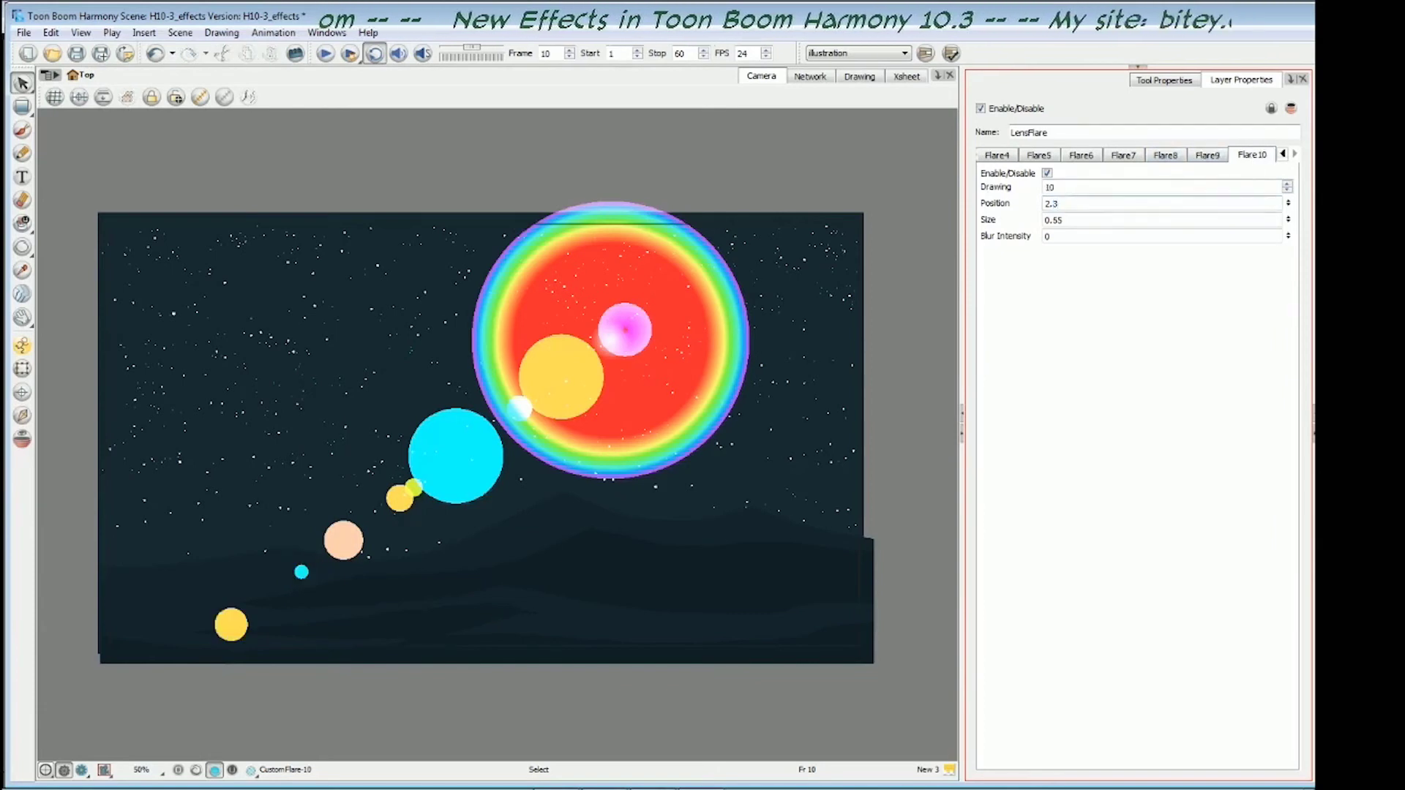
key("shift+Left")
type("9")
key("Return")
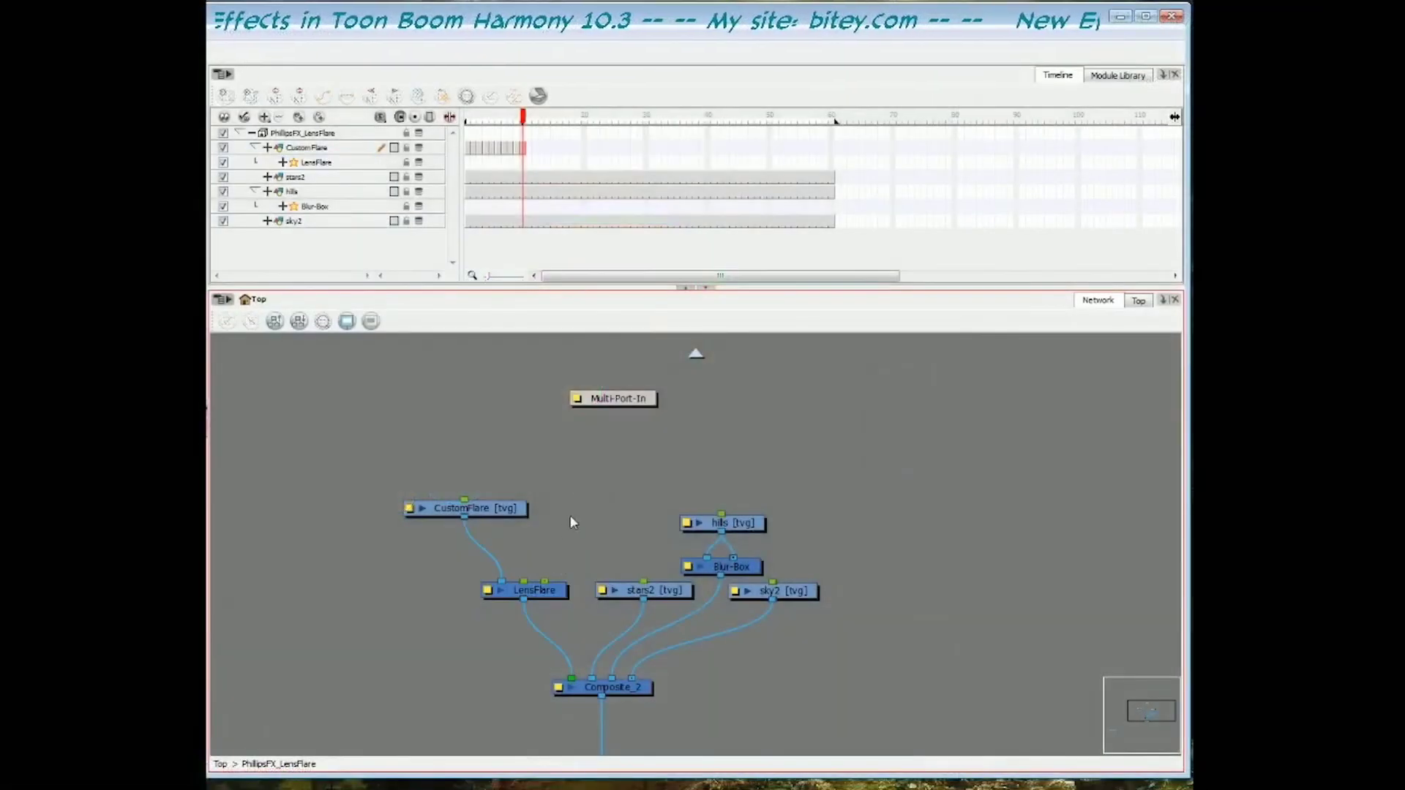
Add a Peg named SwingPeg to the network and connect it to the LensFlare module
left_click(552, 590)
left_click(1124, 77)
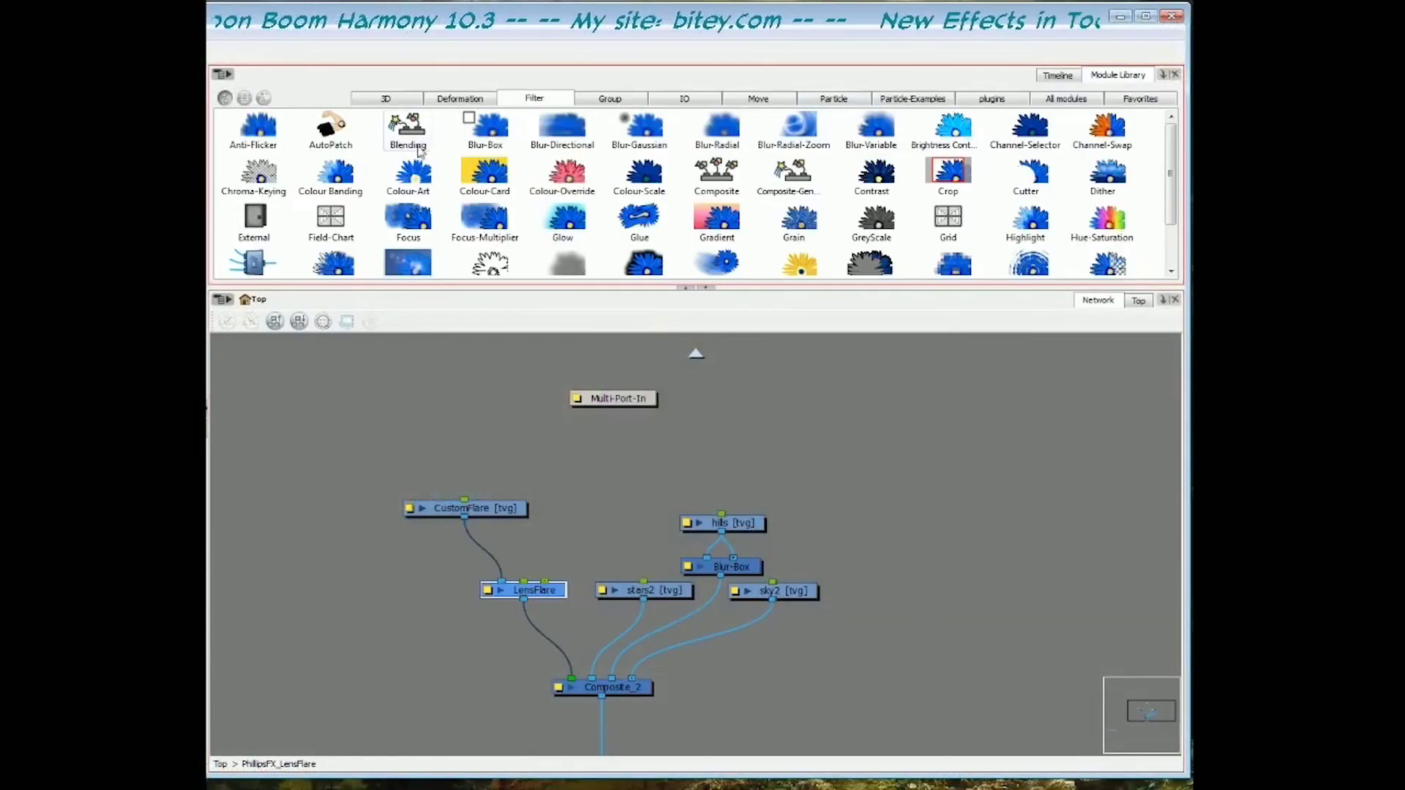
left_click(790, 100)
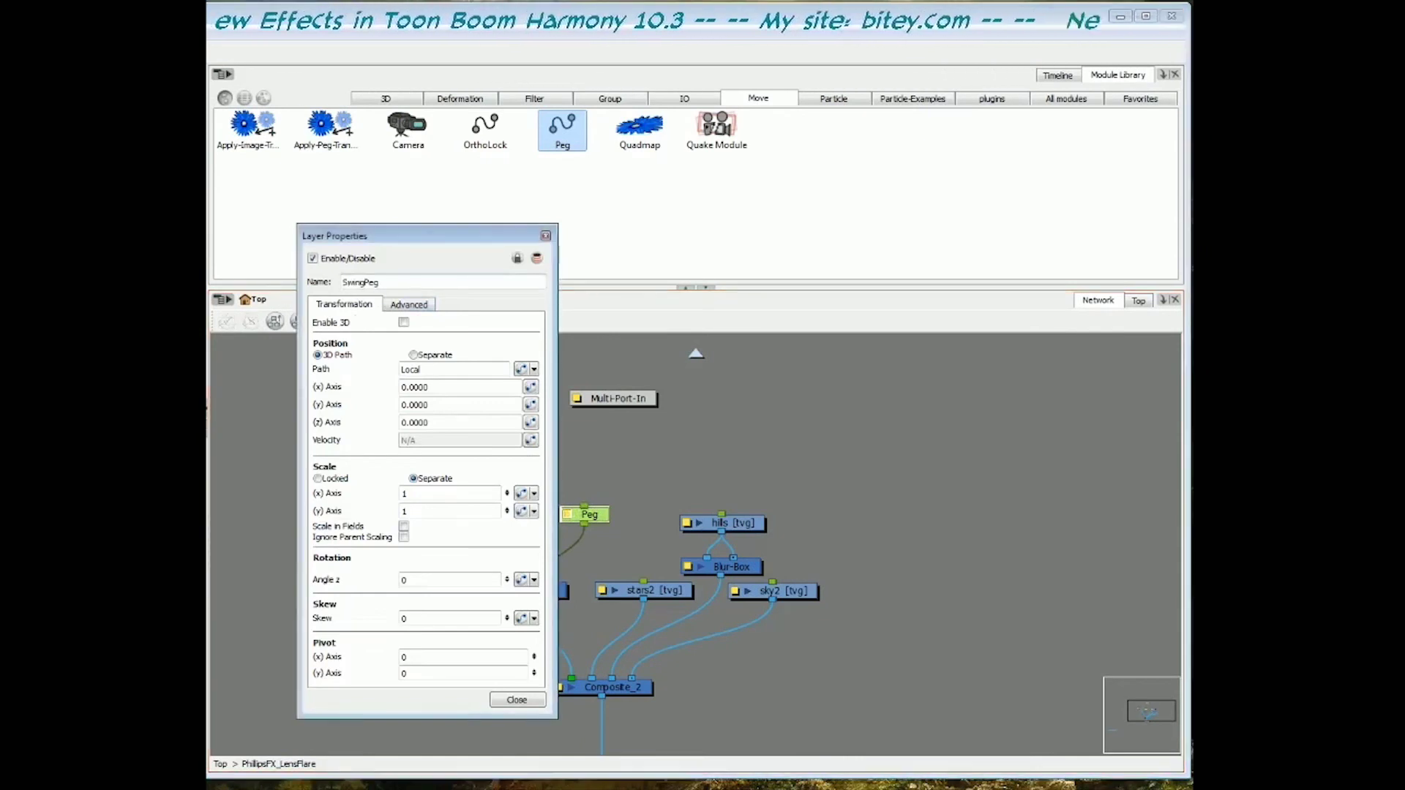
left_click(545, 235)
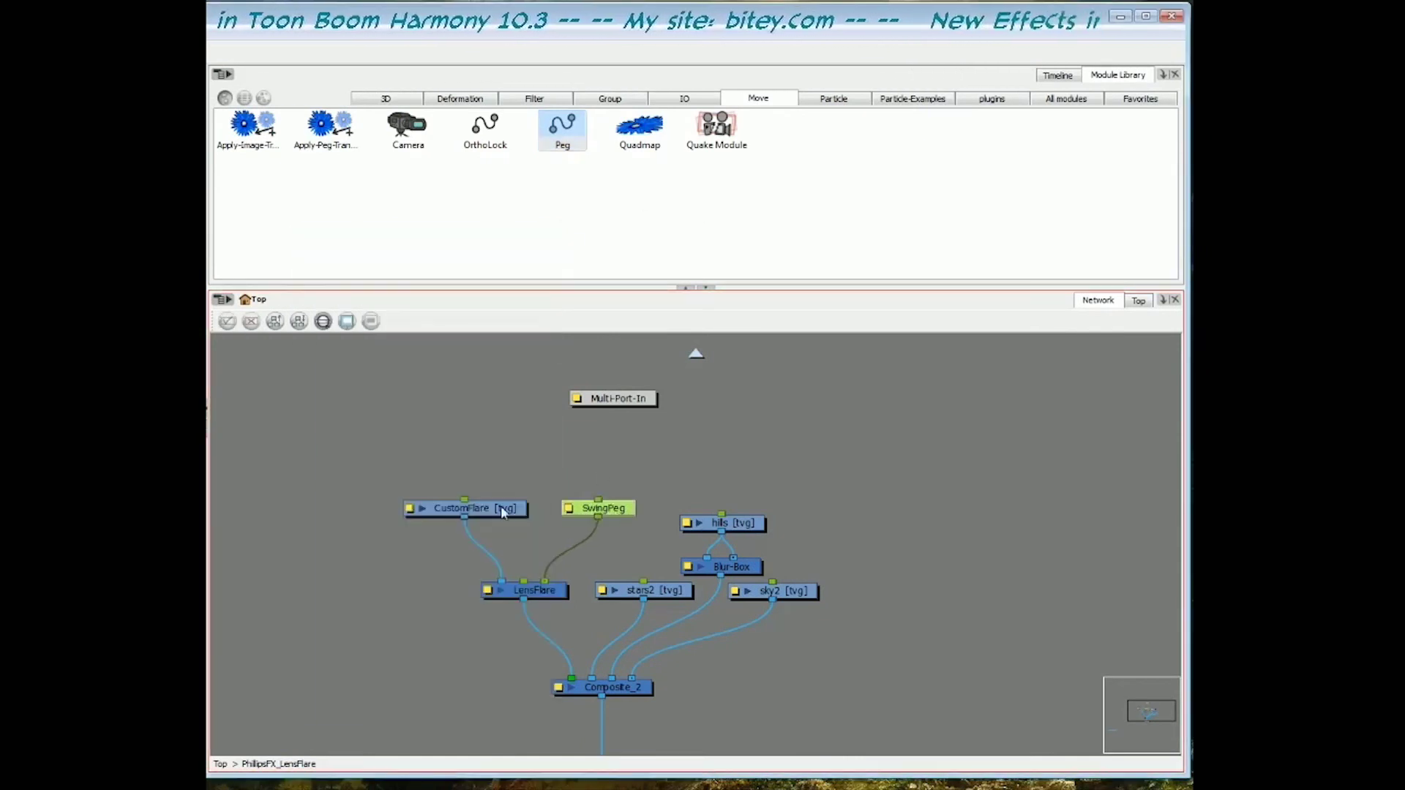
left_click_drag(504, 513, 474, 515)
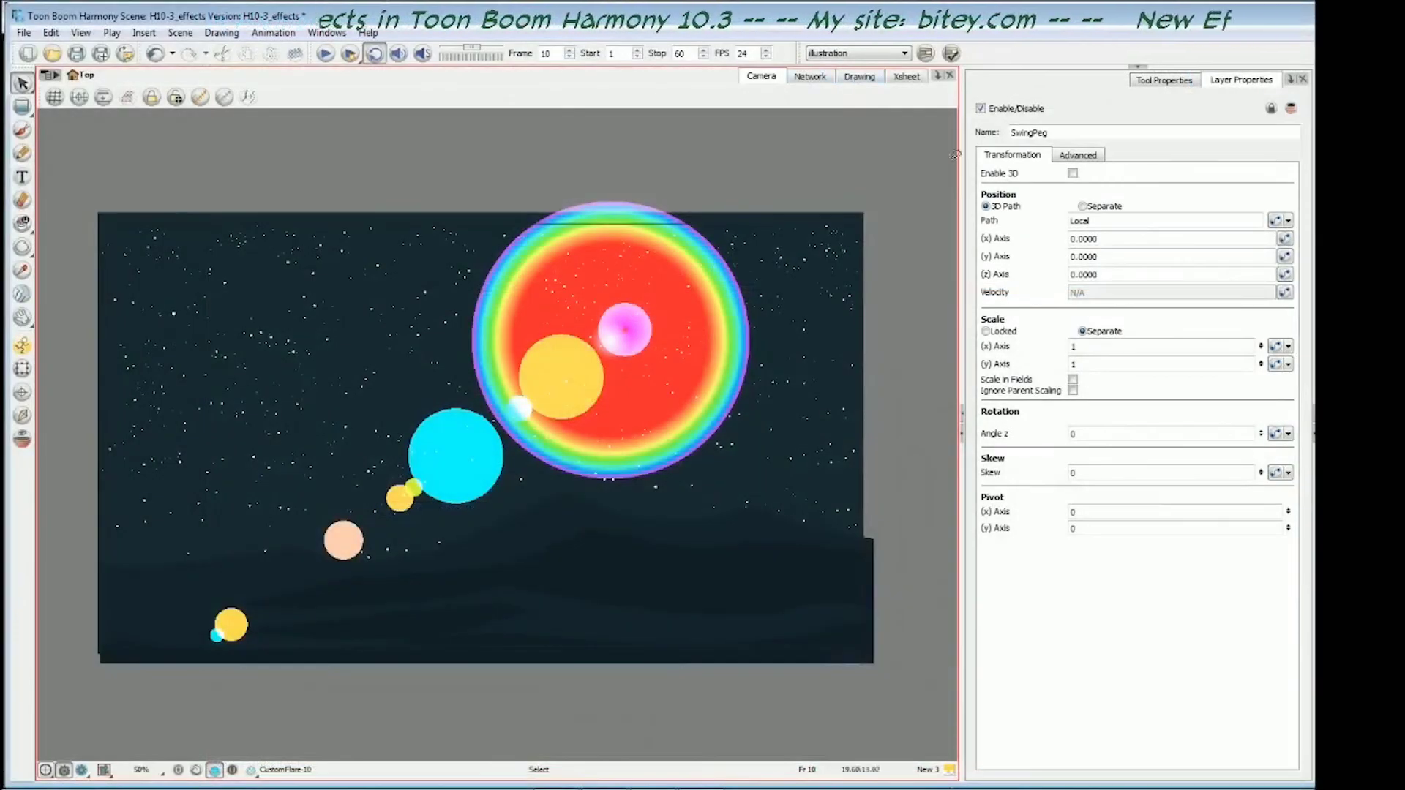
Translate SwingPeg around the camera view to swing the flare, leaving it at about 4.63 E, 2.36 S
key("alt+2")
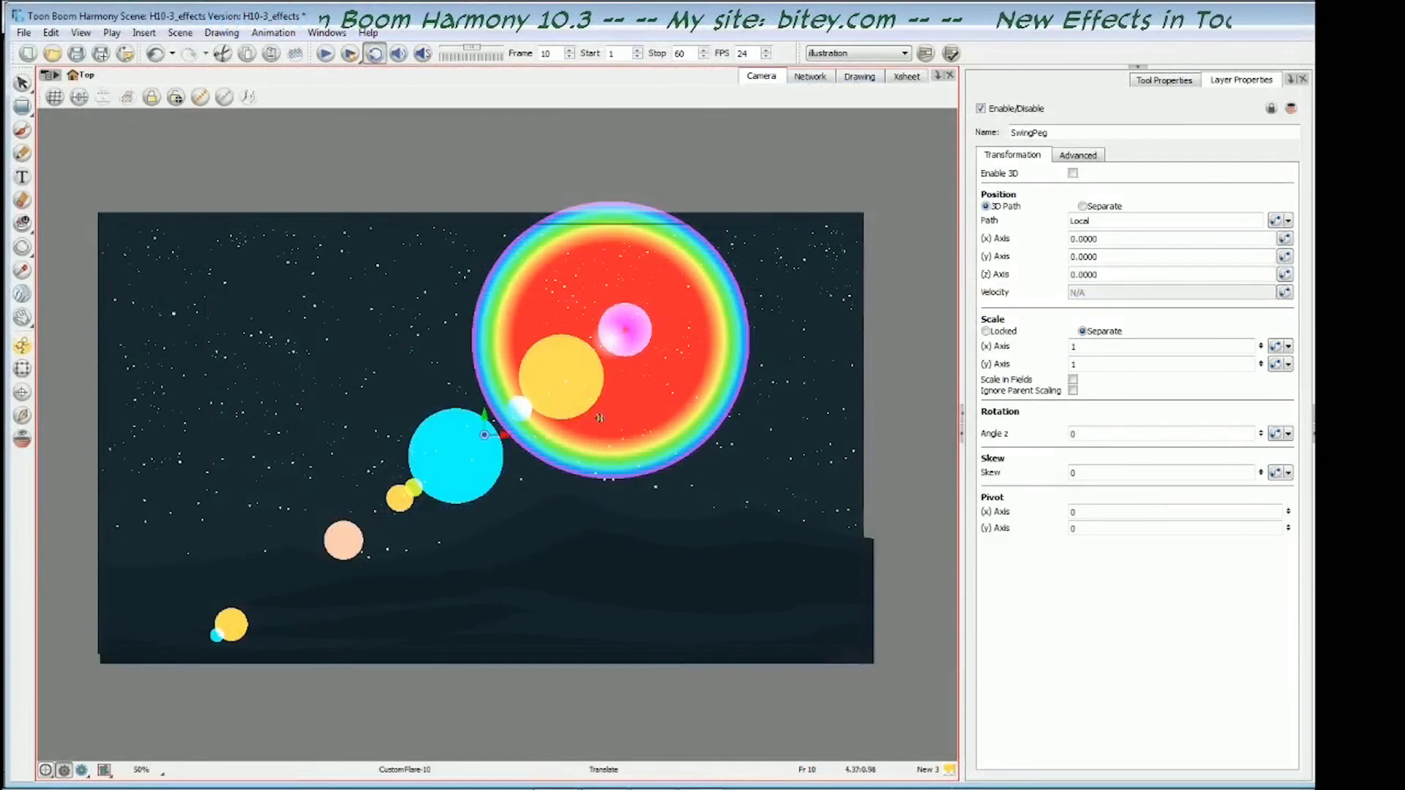
left_click_drag(673, 417, 525, 487)
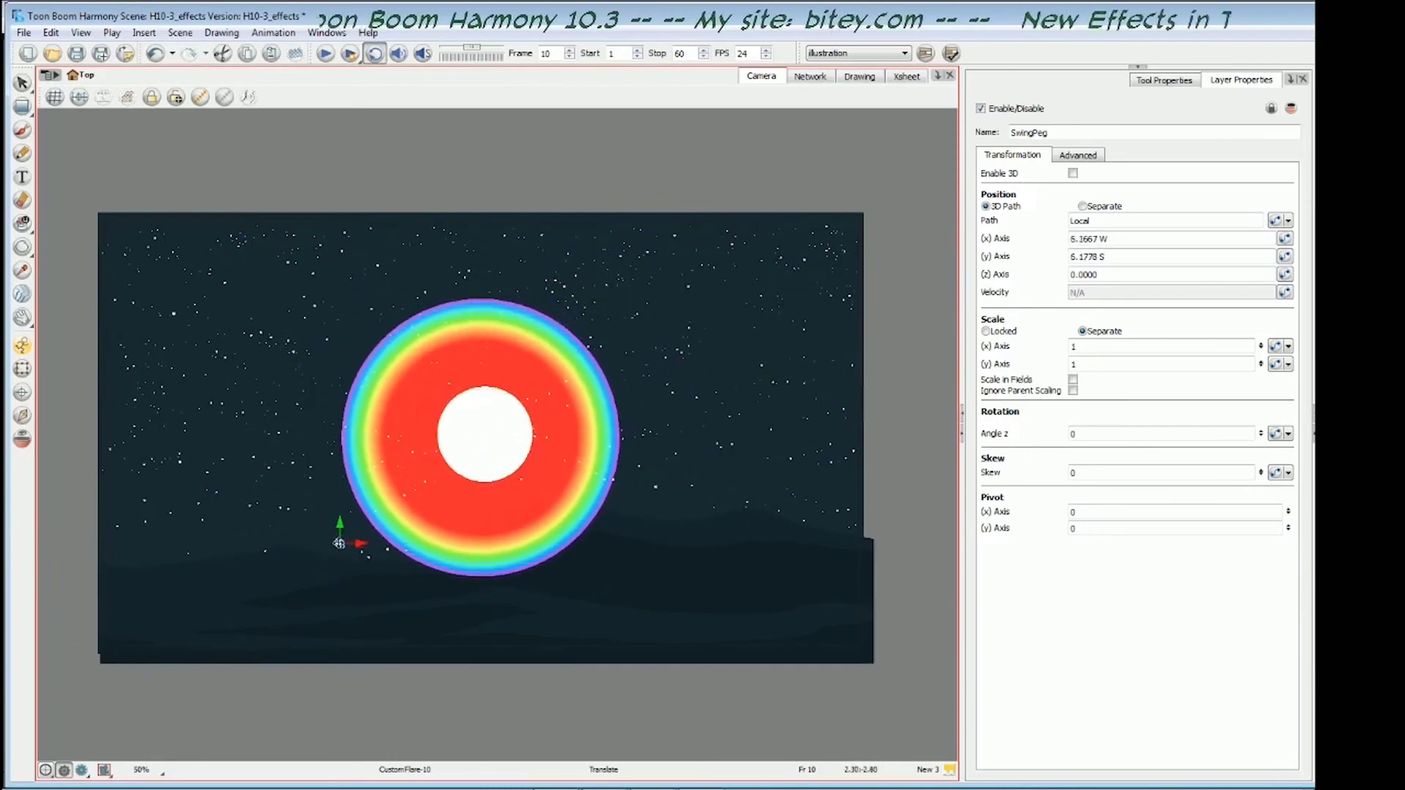
left_click_drag(339, 543, 774, 376)
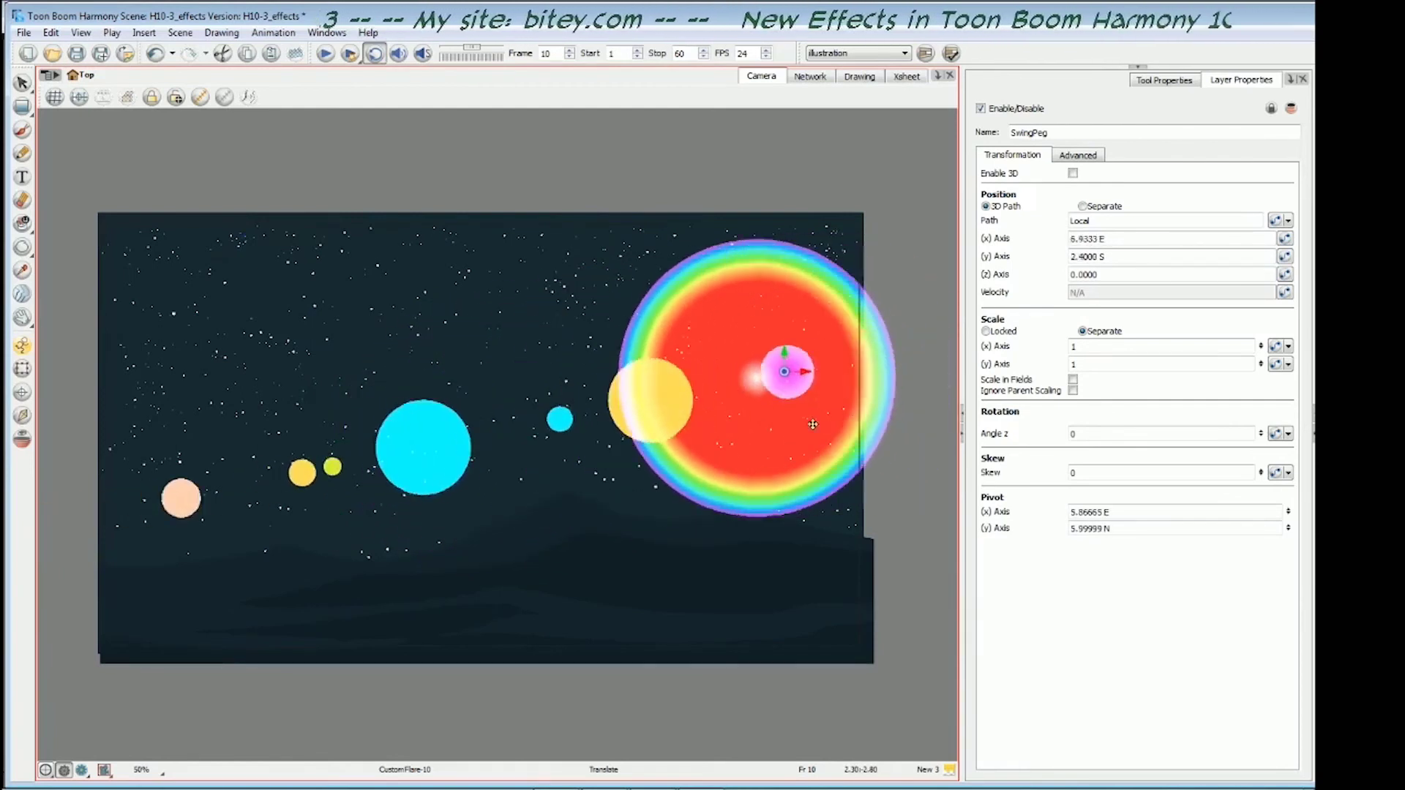
left_click_drag(805, 424, 788, 399)
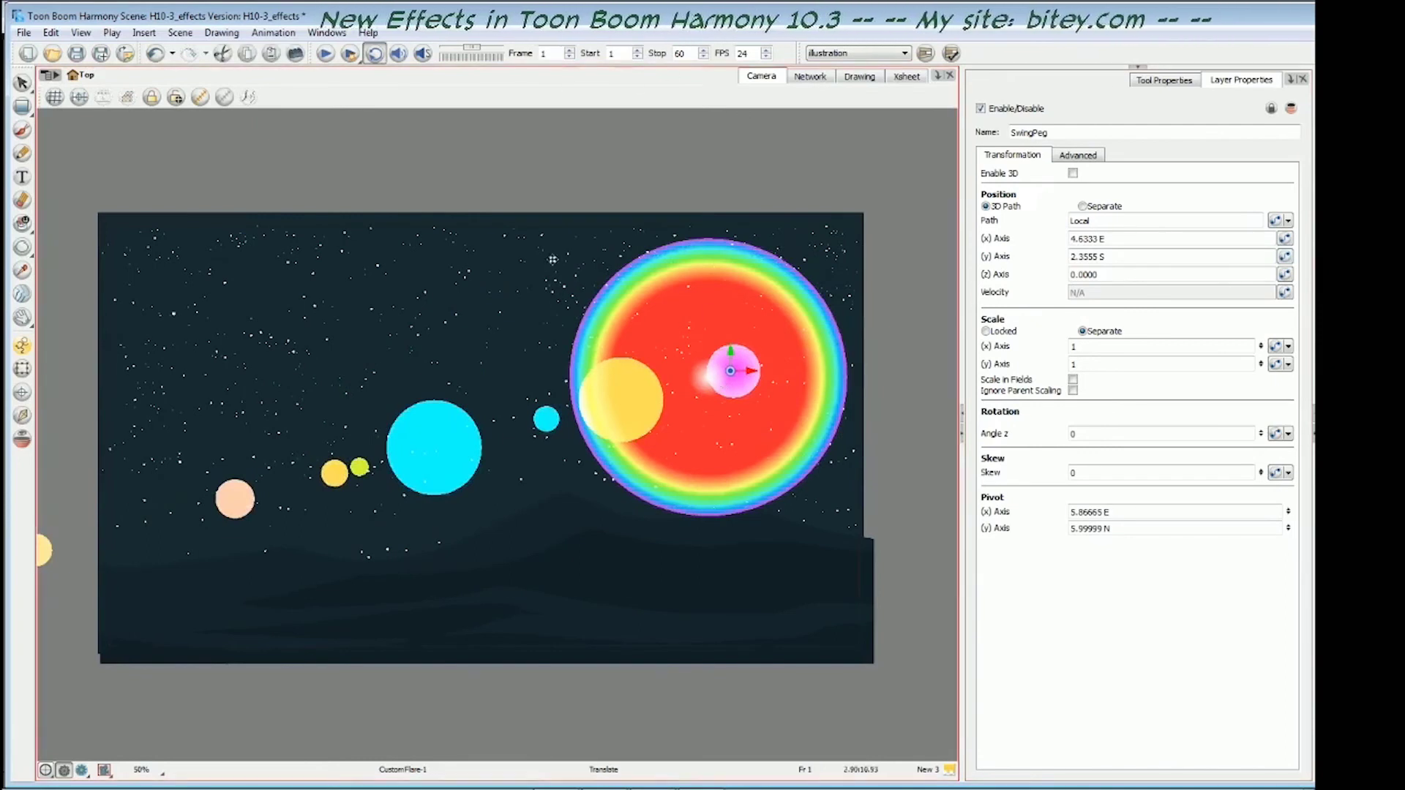
Animate SwingPeg from about 5.13 E, 3.51 S at frame 1 to 17.2 W, 3.96 S at frame 60, and preview the motion
key("F6")
key("shift+period")
left_click_drag(699, 322, 252, 343)
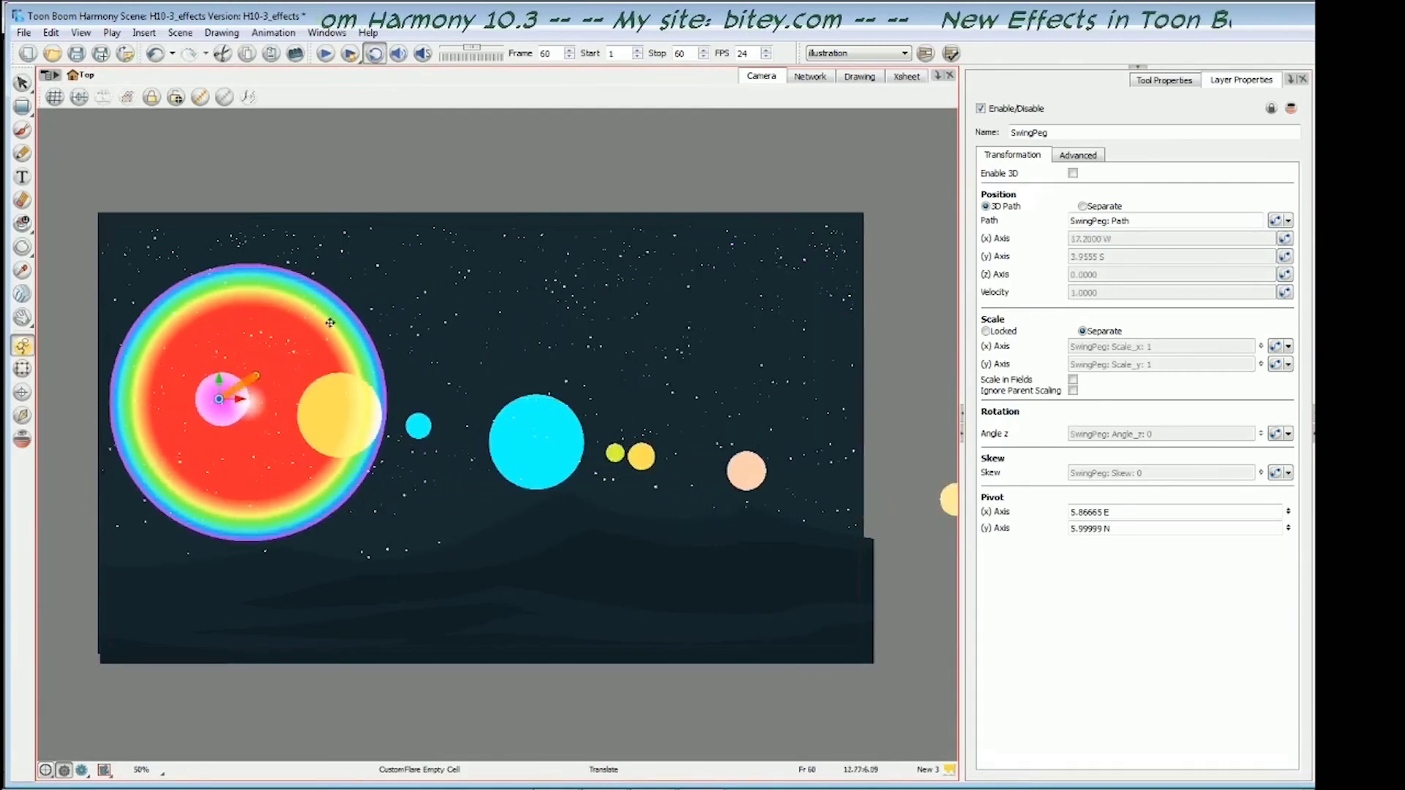
key("shift+comma")
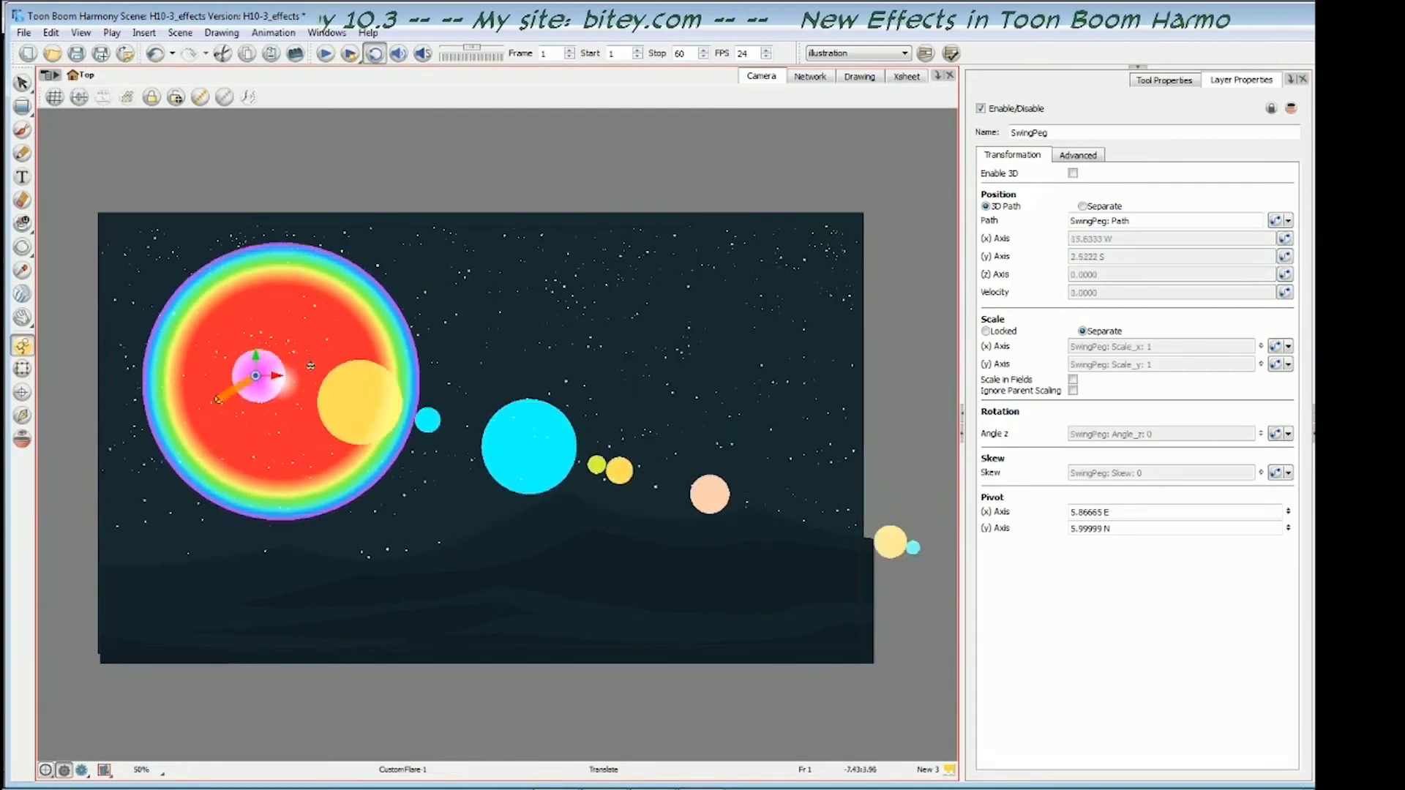
left_click_drag(311, 365, 802, 379)
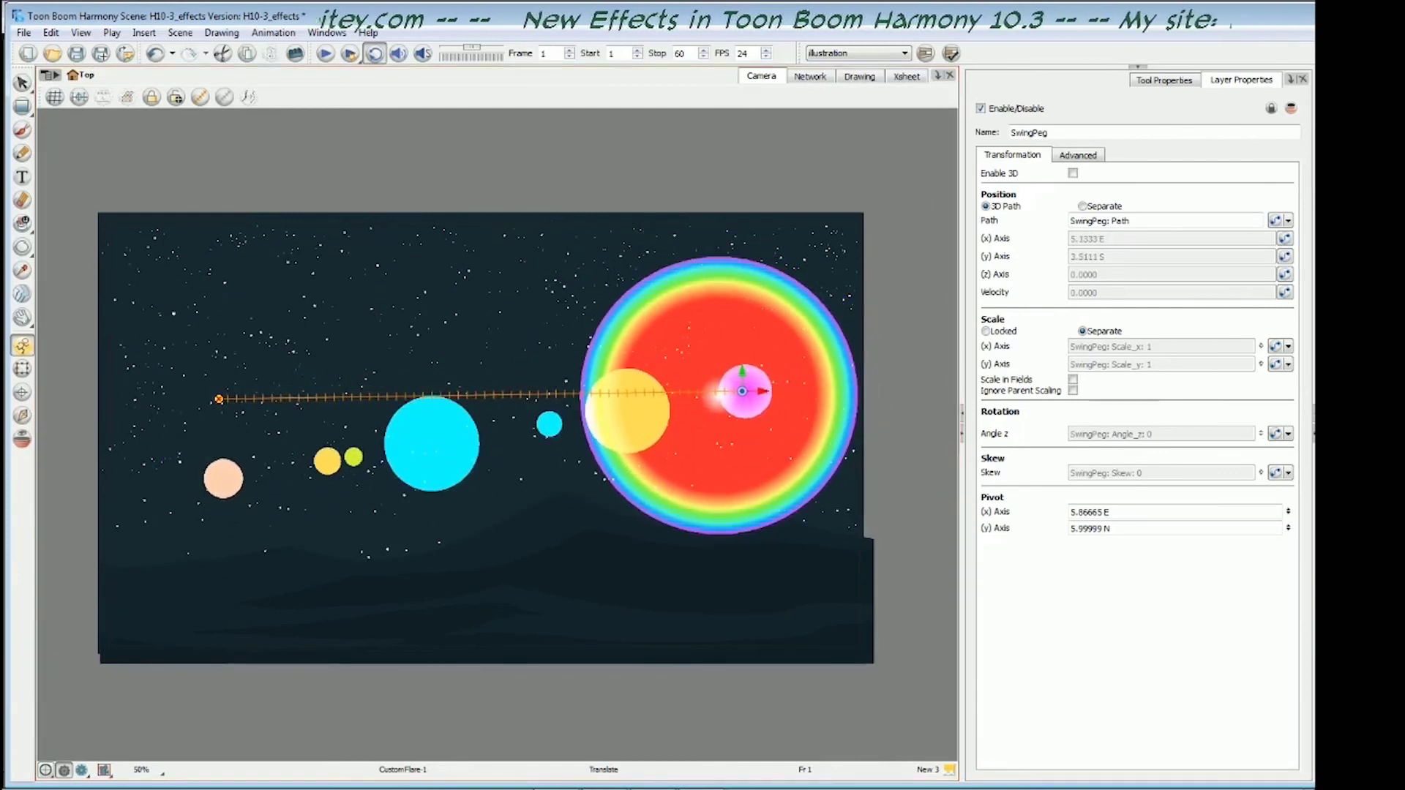
key("Return")
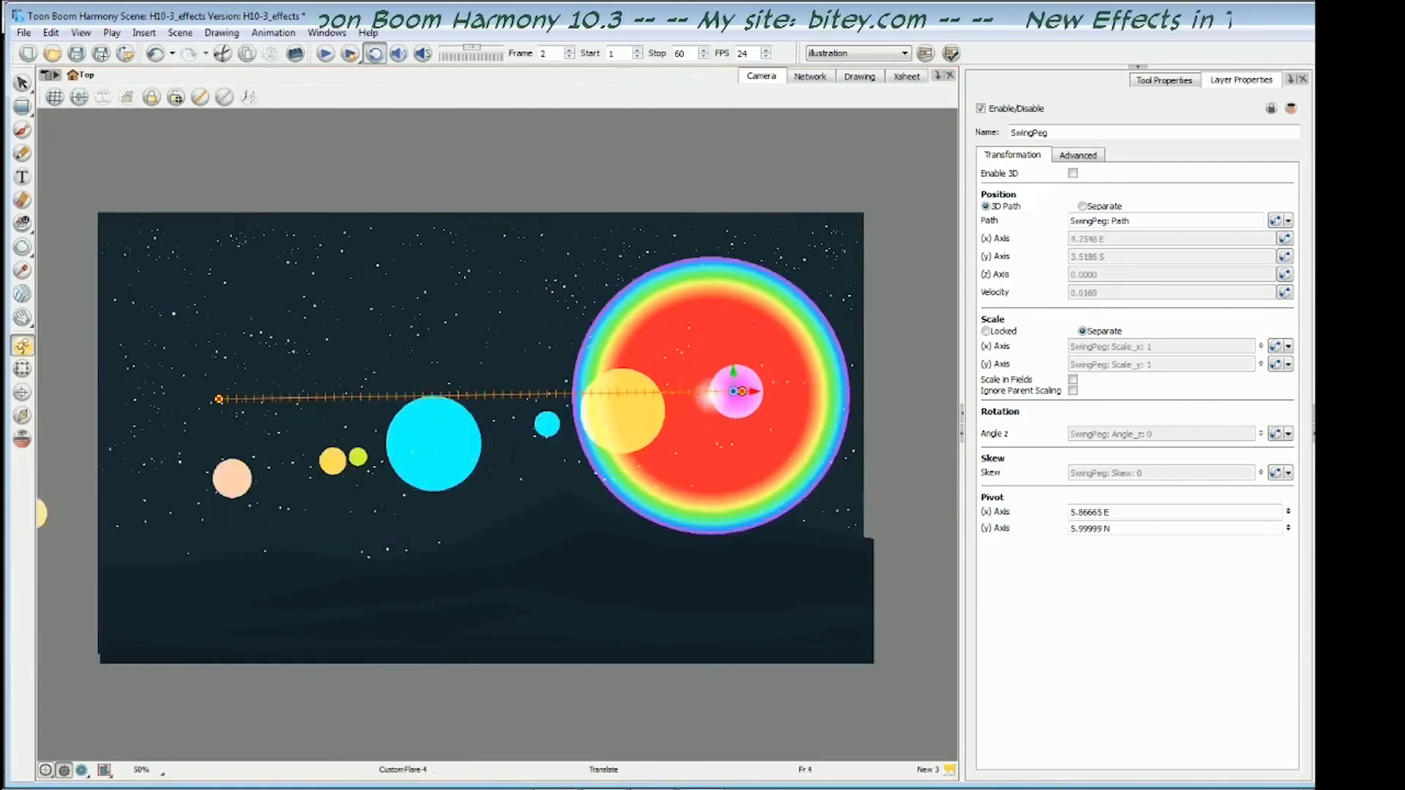
left_click(655, 258)
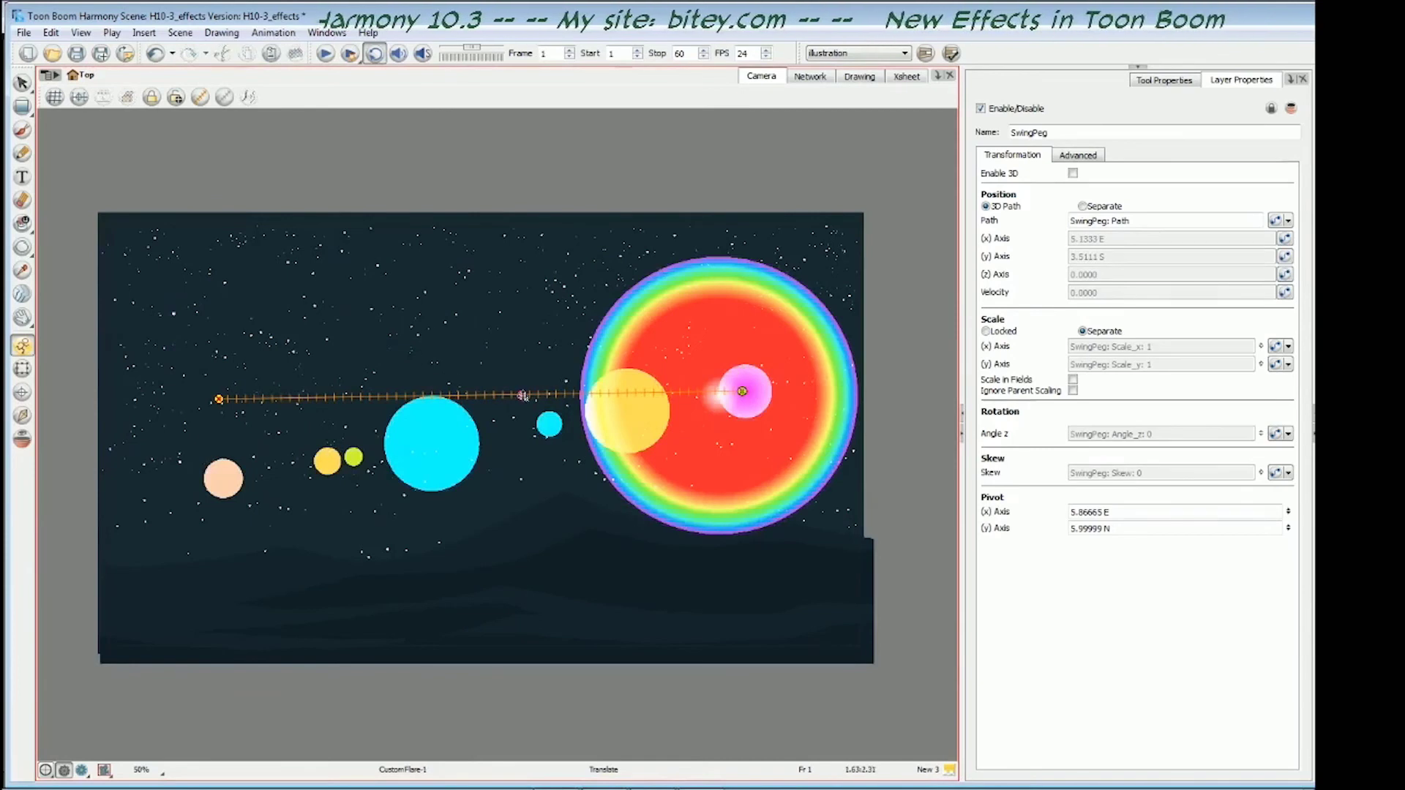
Bend SwingPeg's straight motion path into an S-curve with two added control points, the right one raised and the left one lowered
left_click_drag(525, 397, 635, 329)
key("p")
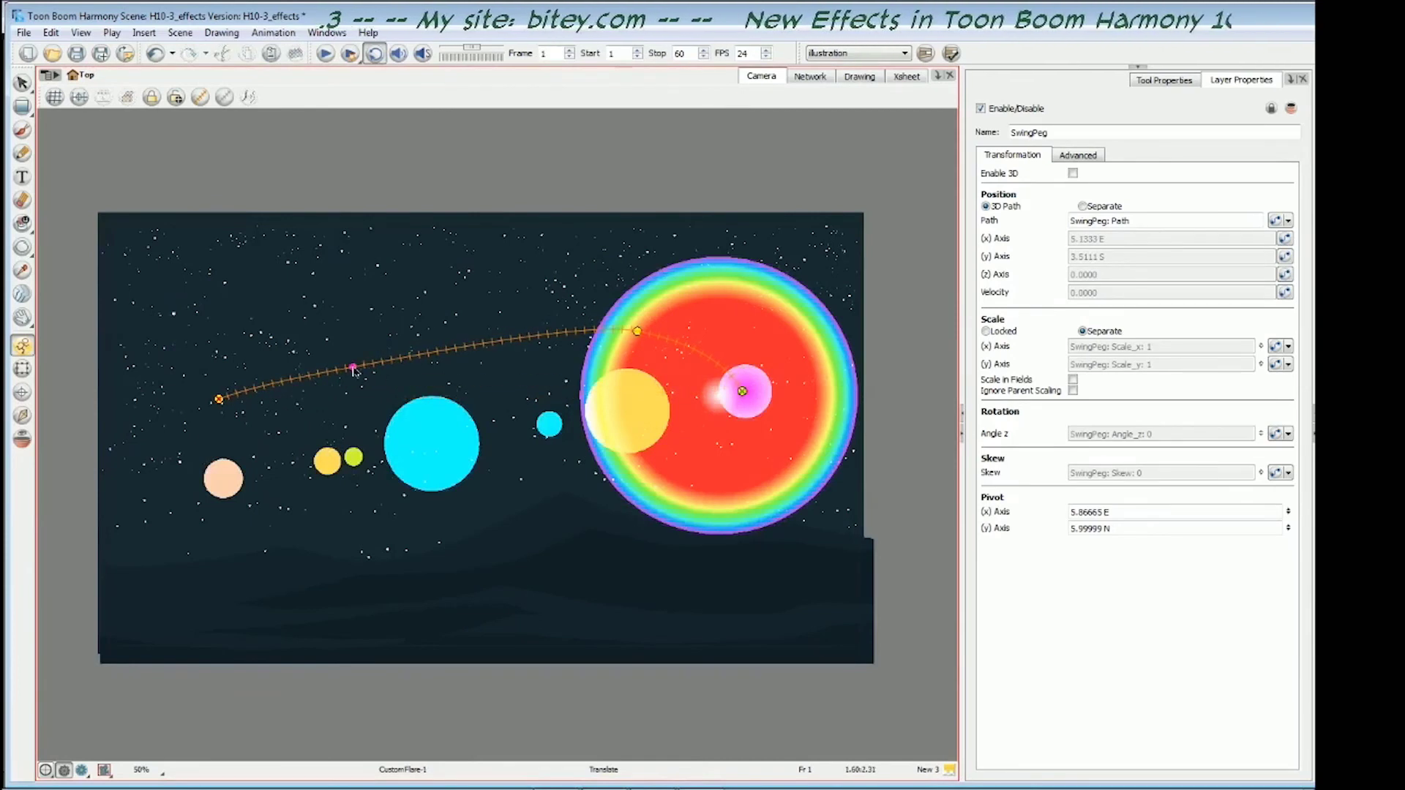
left_click_drag(356, 373, 405, 416)
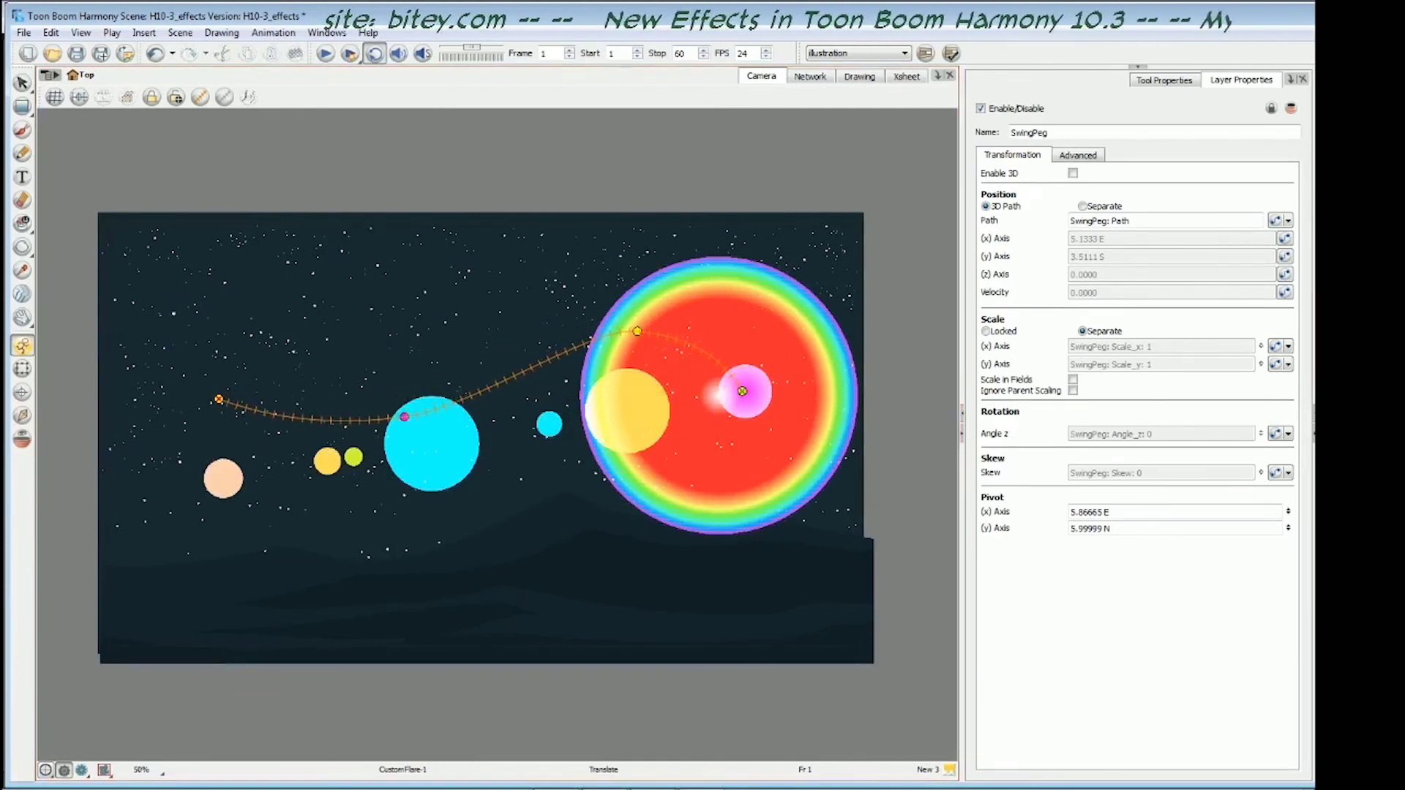
Play back the flare's movement along the curved path and return to frame 1
key("shift+Return")
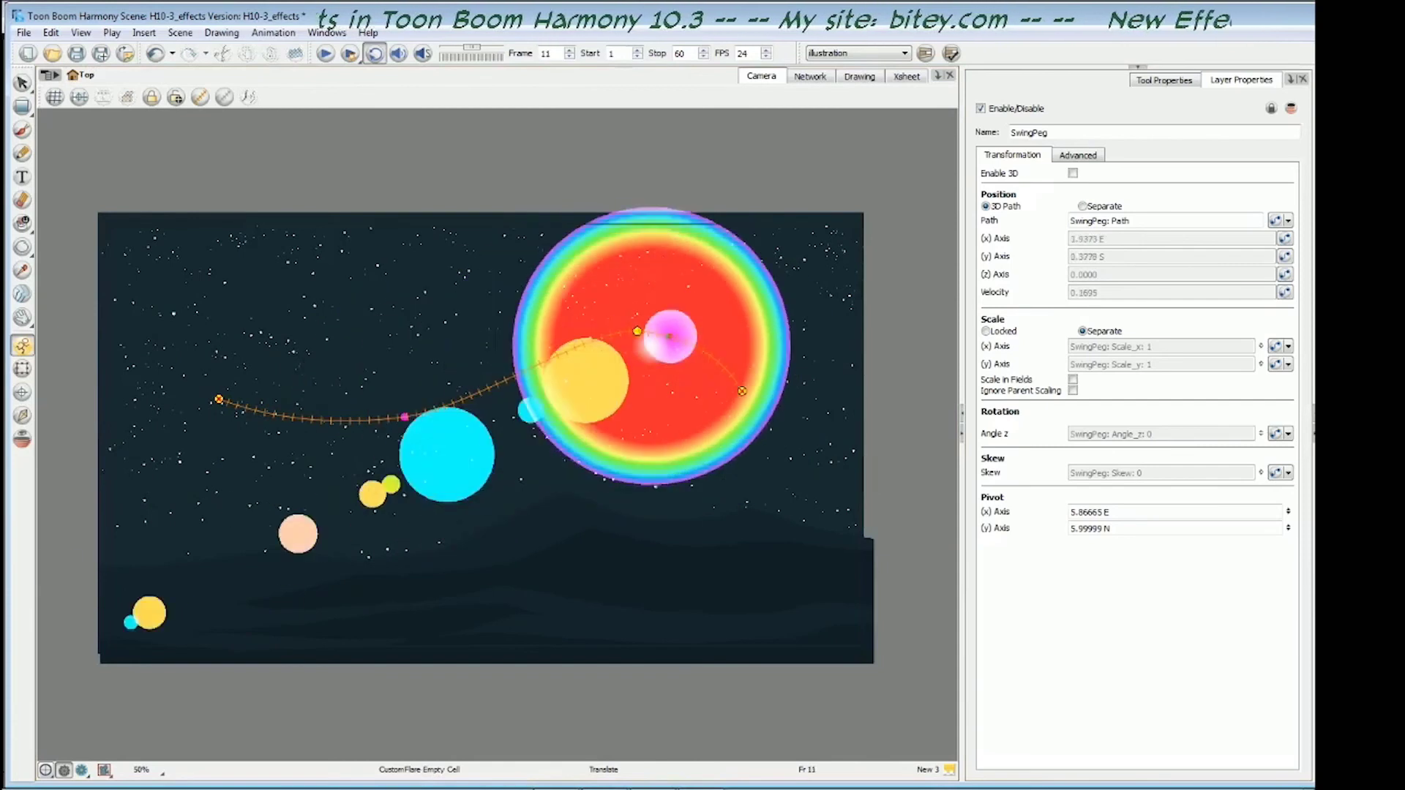
left_click(423, 88)
left_click(326, 54)
left_click(886, 192)
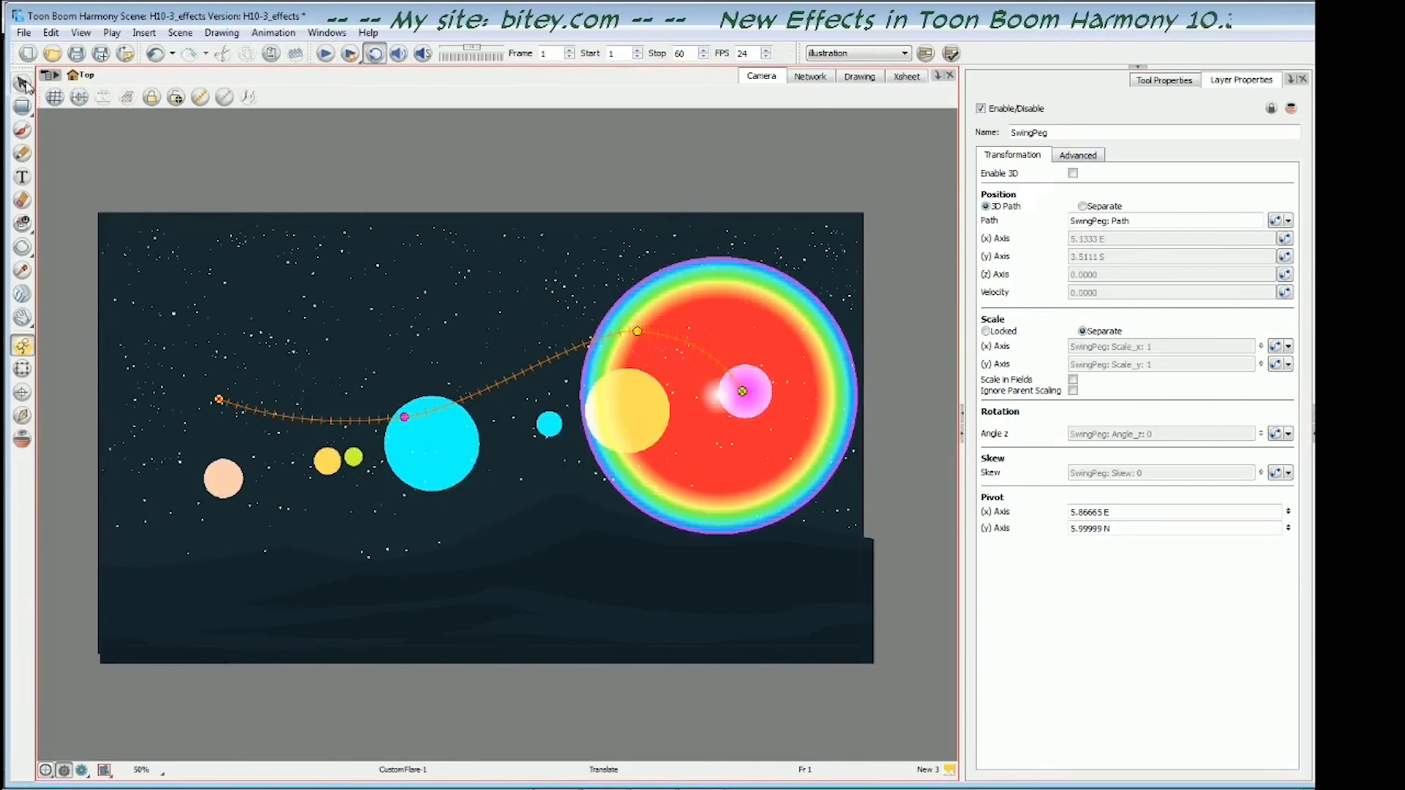
Switch to the Select tool, select CustomFlare in the camera view, and turn off Light Table
left_click(23, 84)
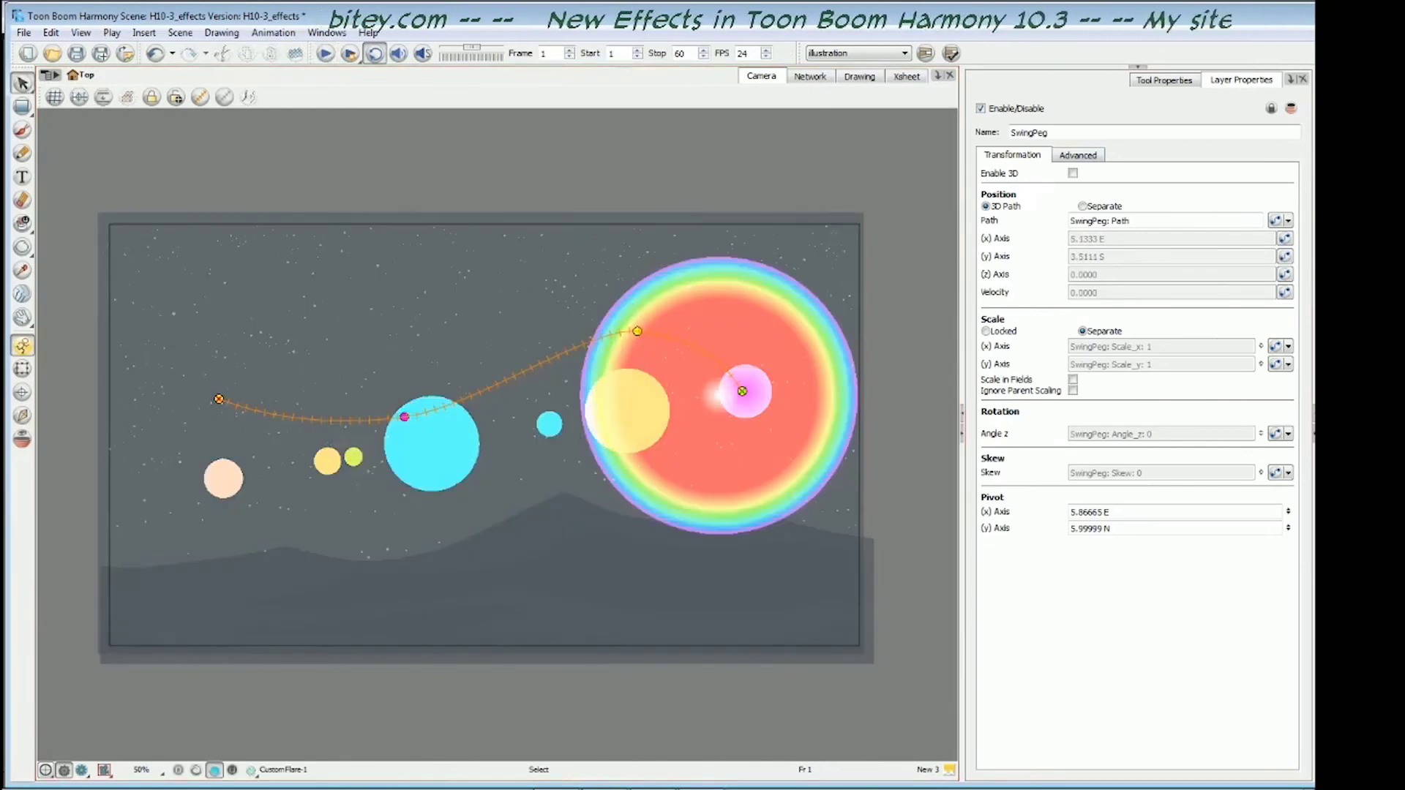
left_click(332, 132)
left_click(638, 311)
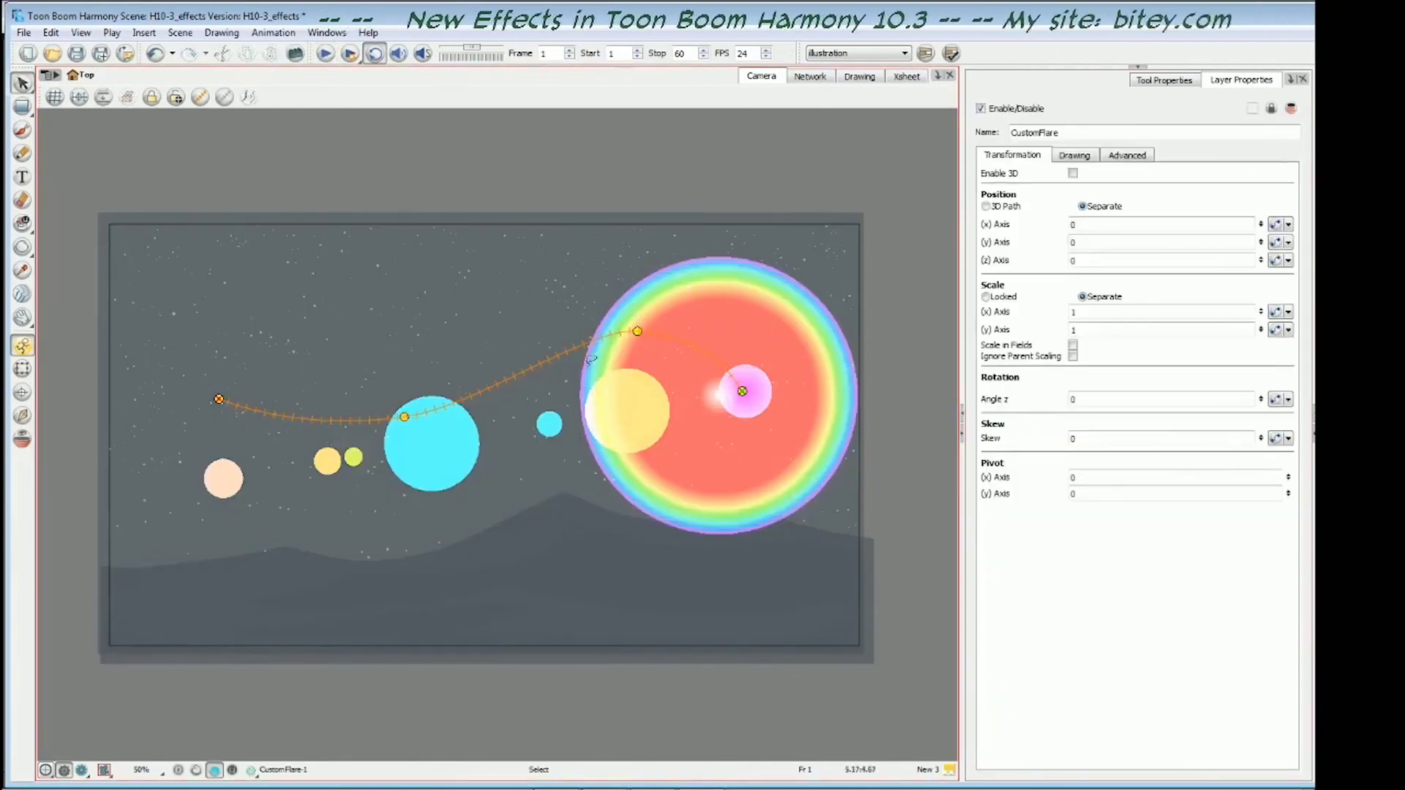
left_click(105, 771)
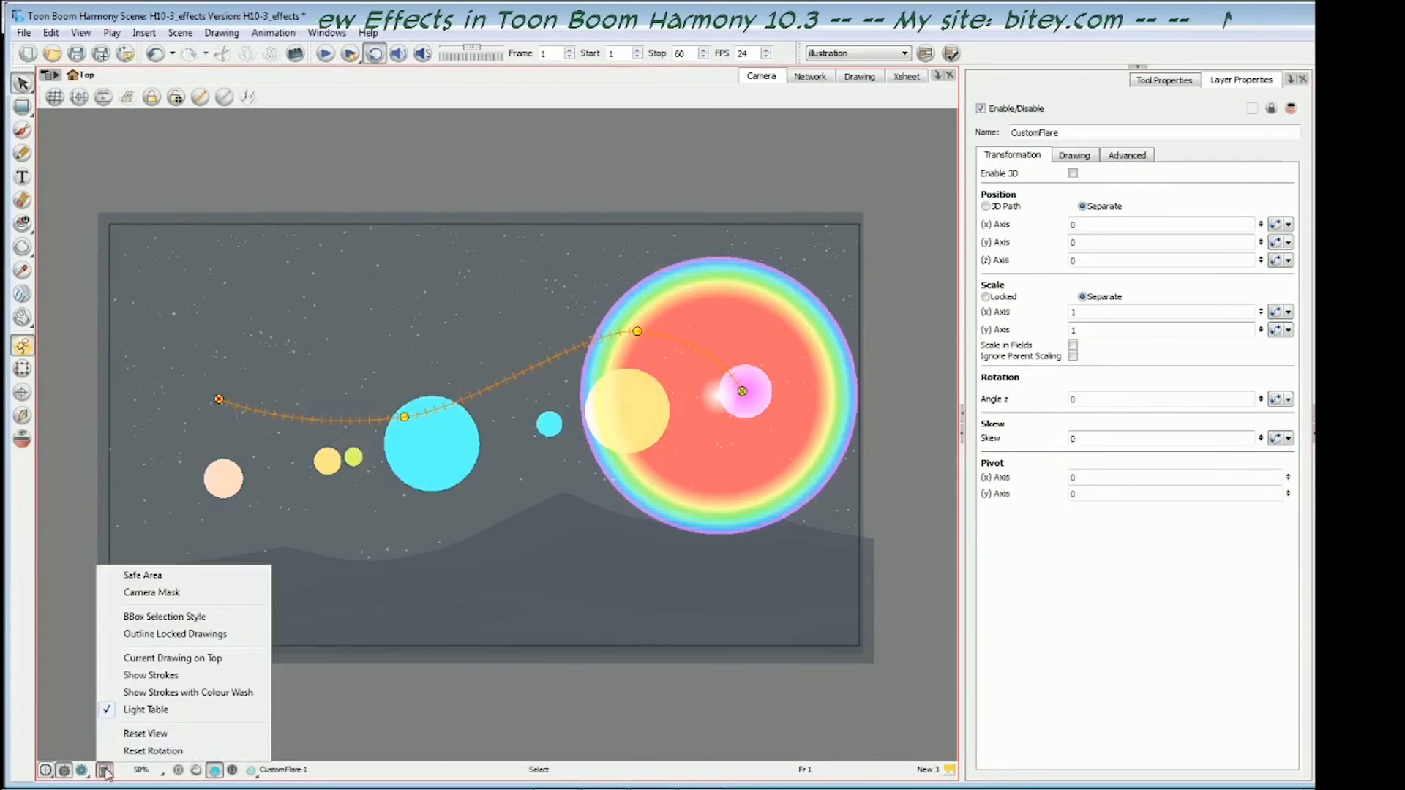
left_click(152, 720)
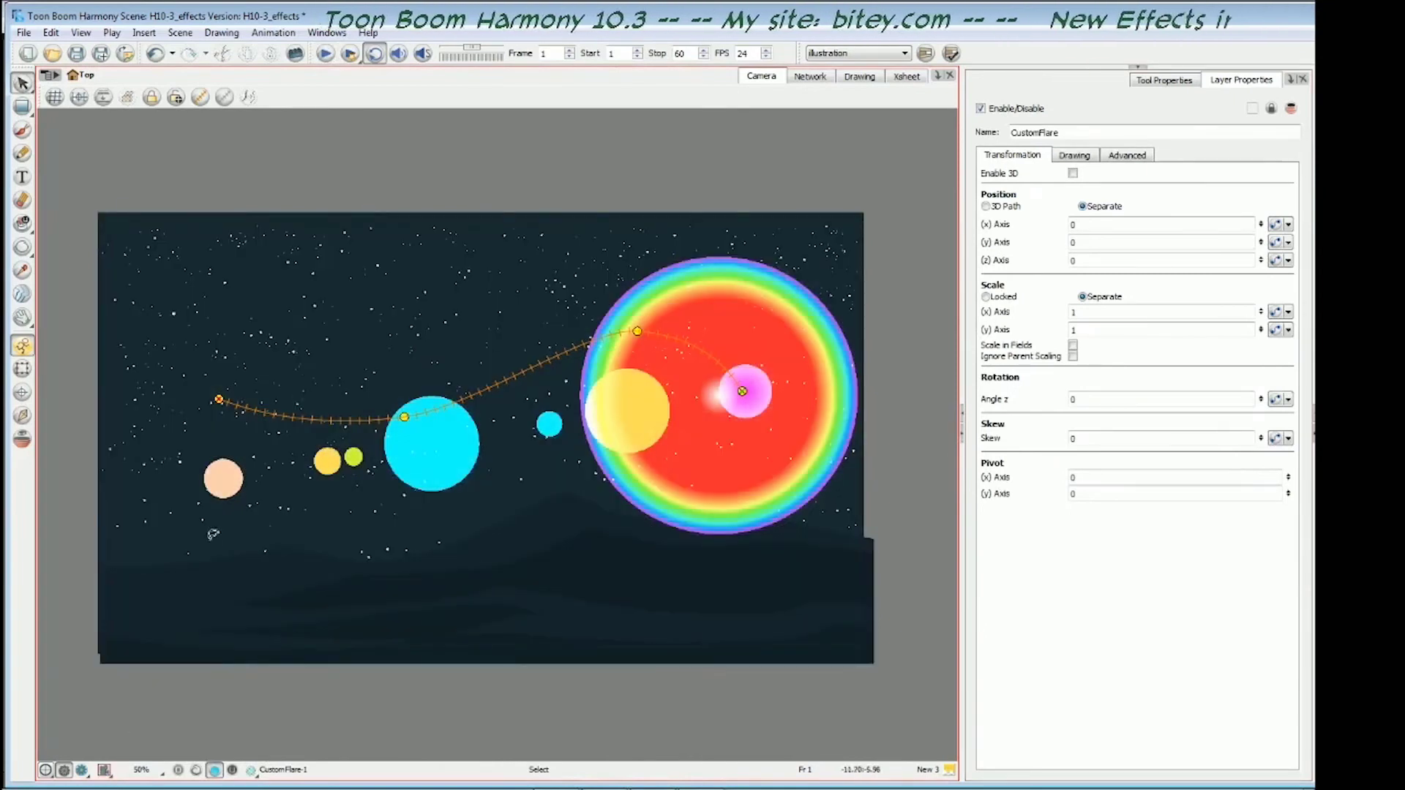
Deselect everything, compare the rendered and OpenGL camera views, and scrub the rendered flare to frame 33
key("shift+c")
left_click(84, 772)
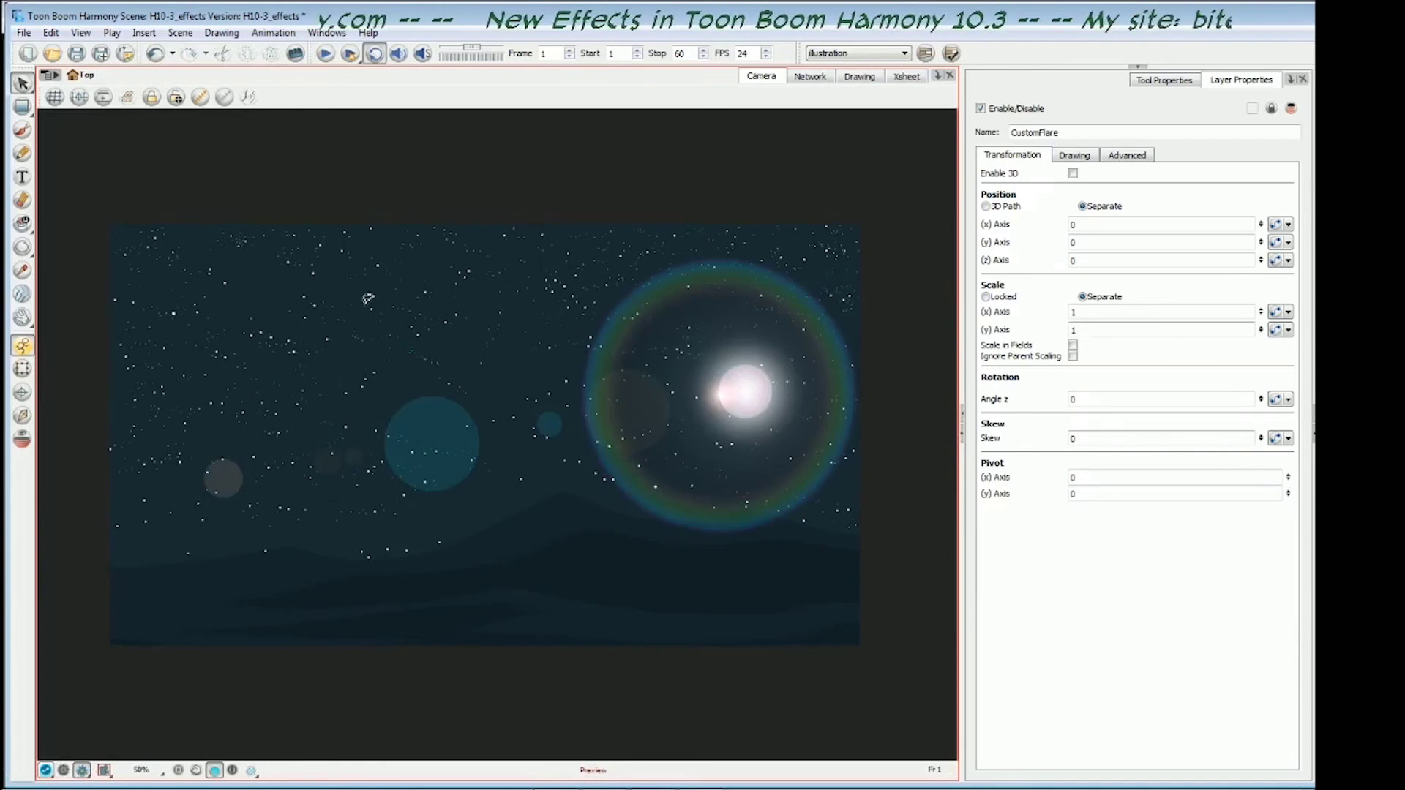
left_click(65, 770)
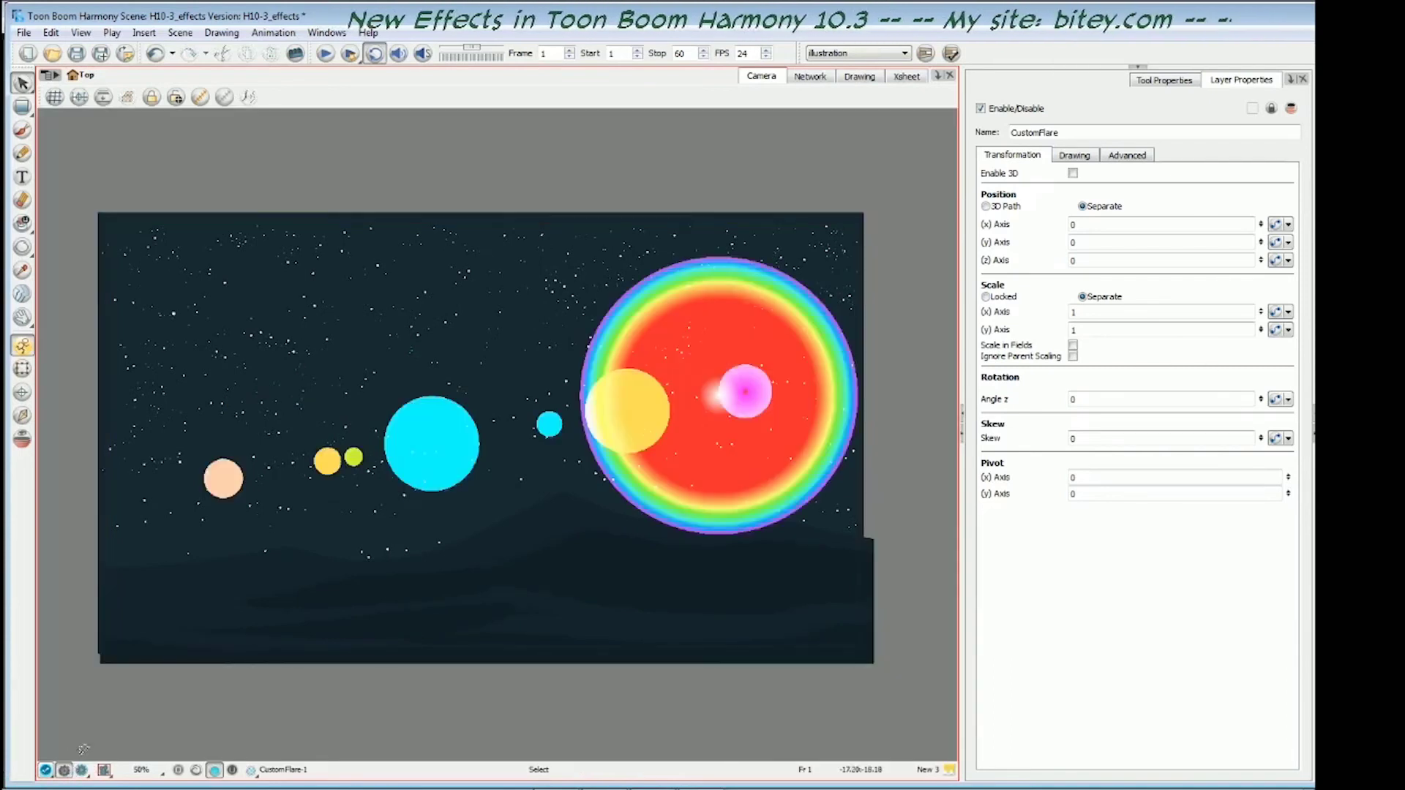
left_click(82, 770)
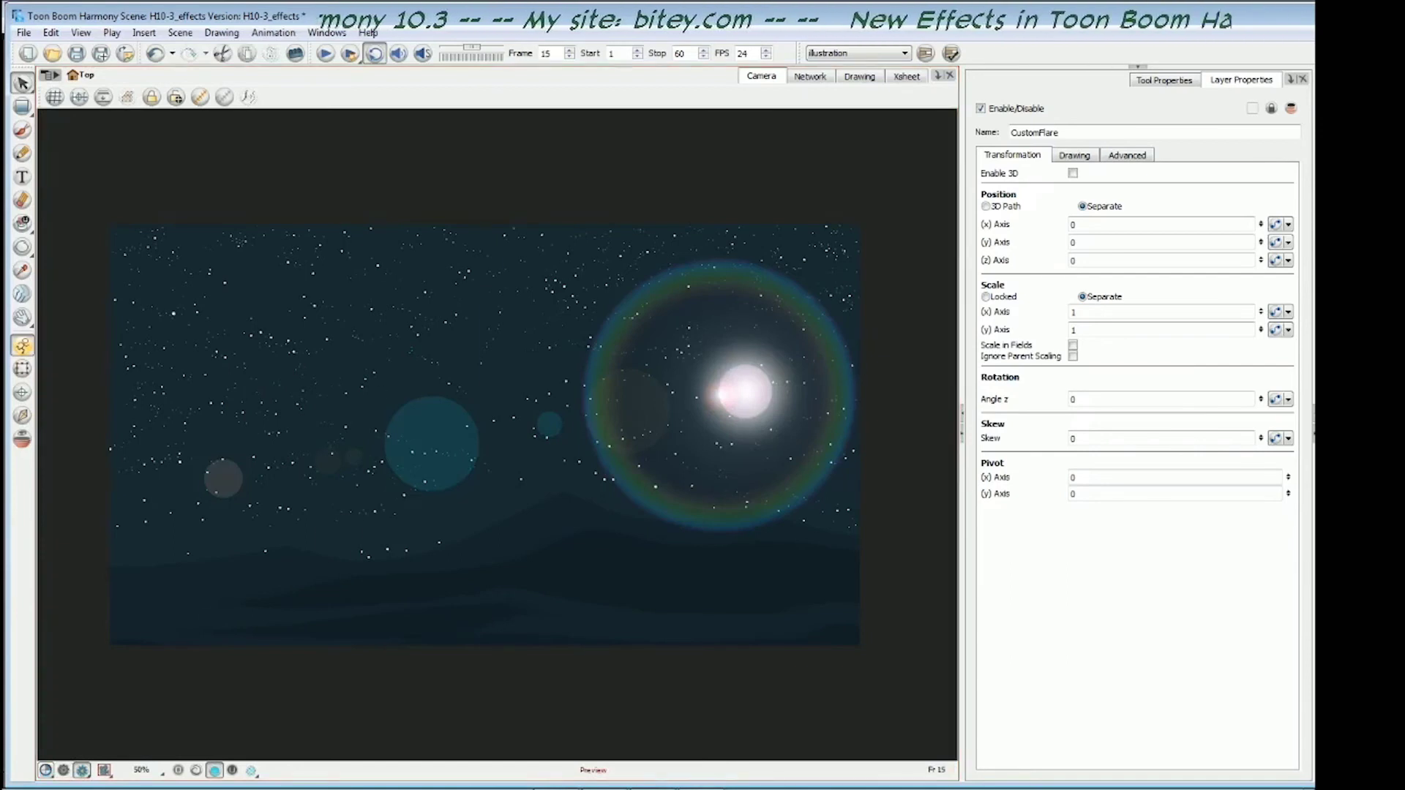
left_click_drag(632, 330, 483, 393)
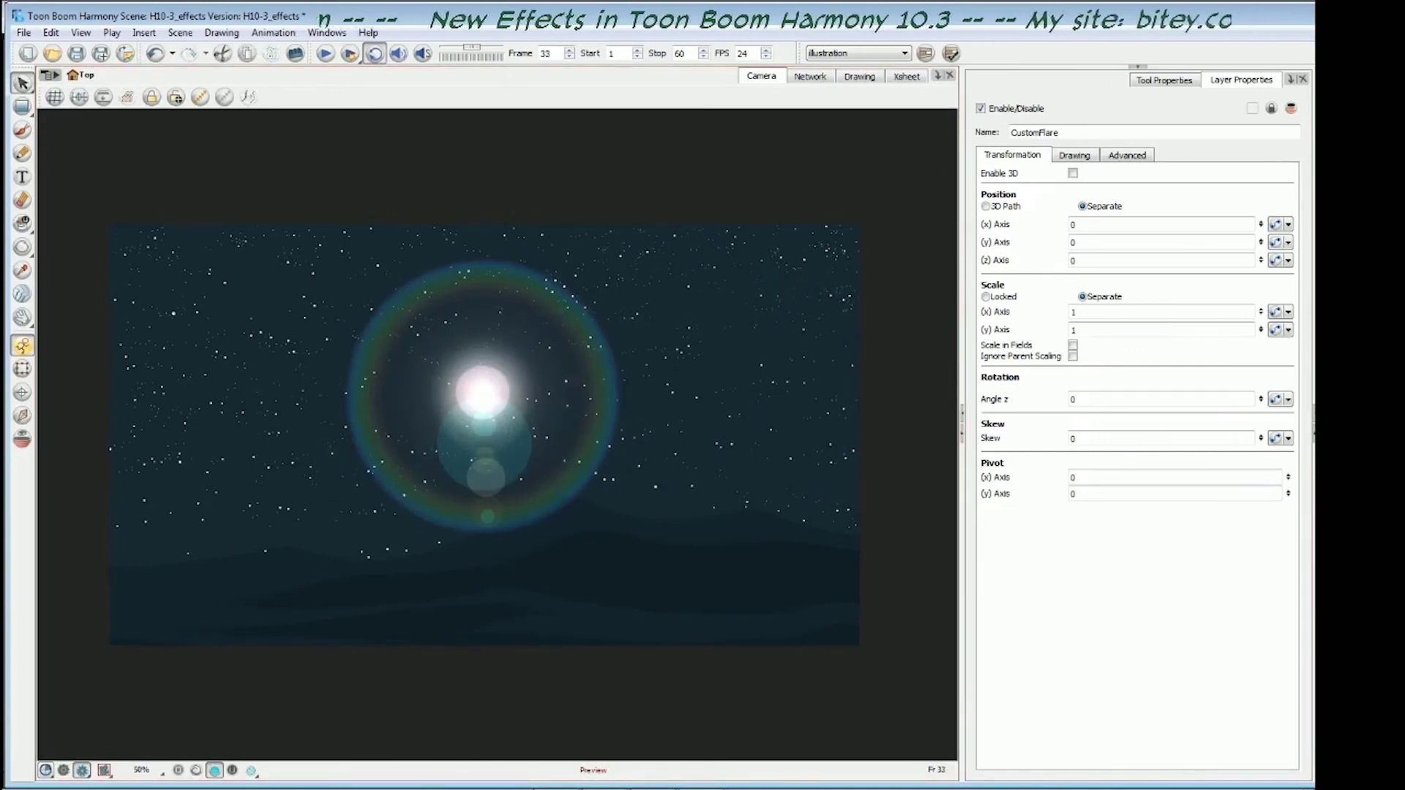
left_click_drag(483, 393, 474, 395)
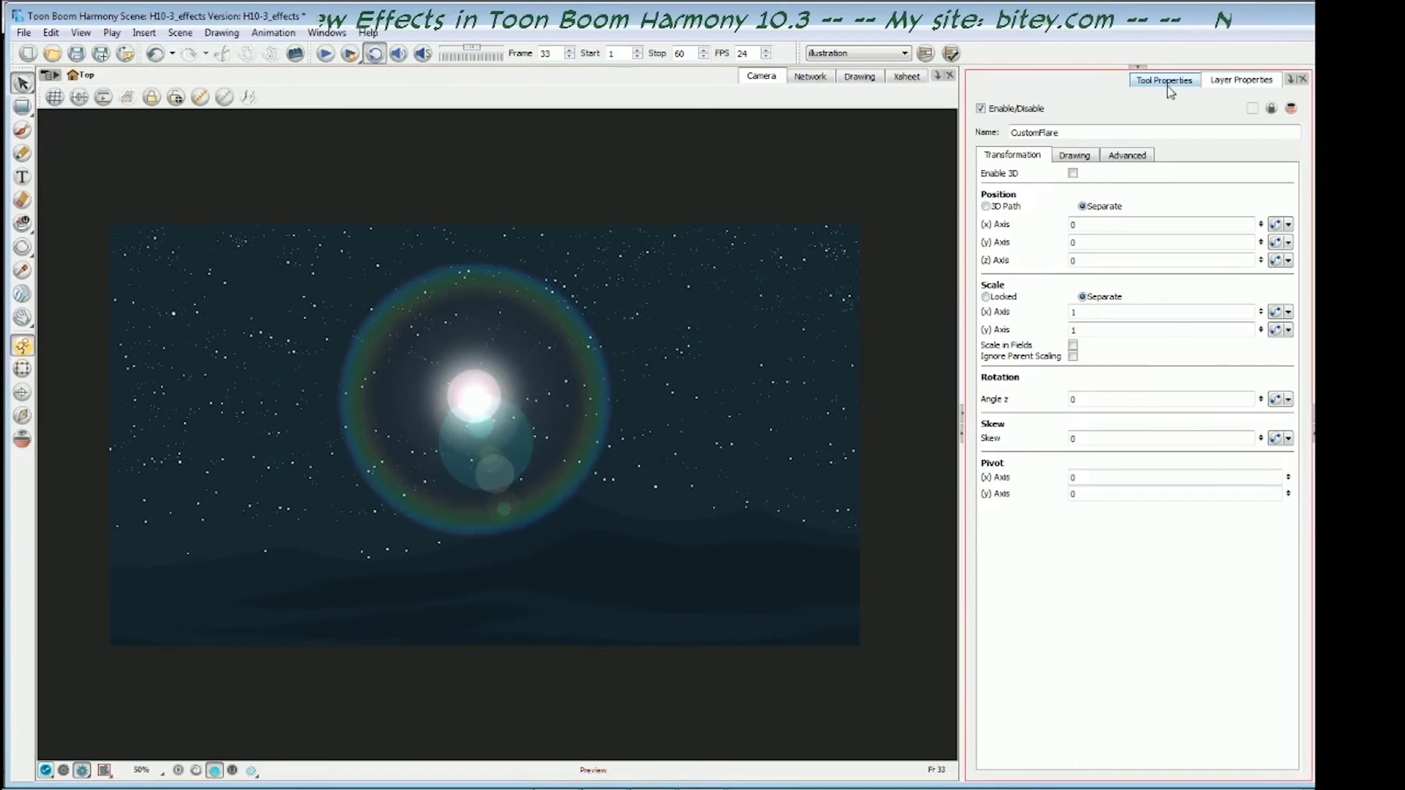
Set the LensFlare's global brightness colour to yellow-green with RGB 174, 255, 0 after trying pure red
key("shift+b")
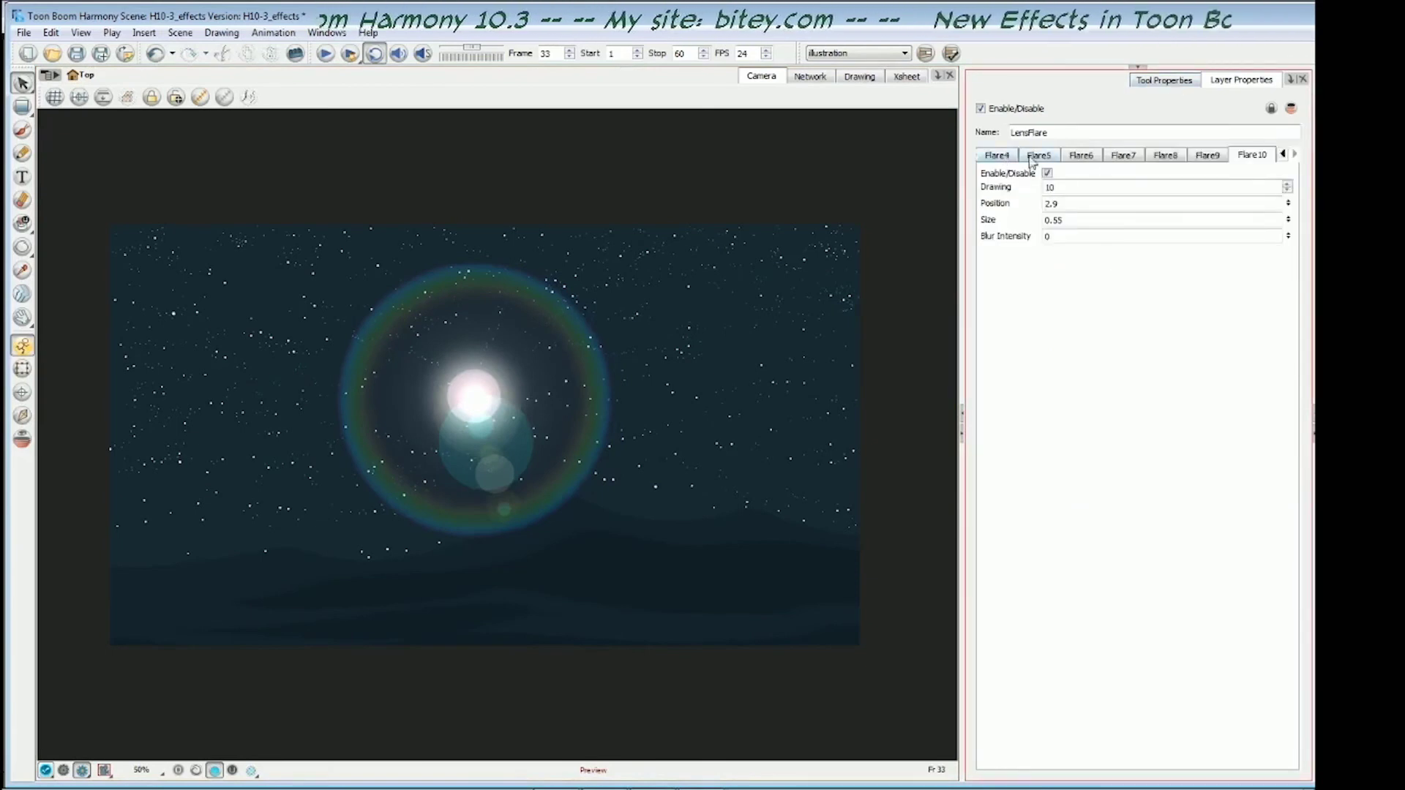
left_click(1282, 154)
left_click(995, 154)
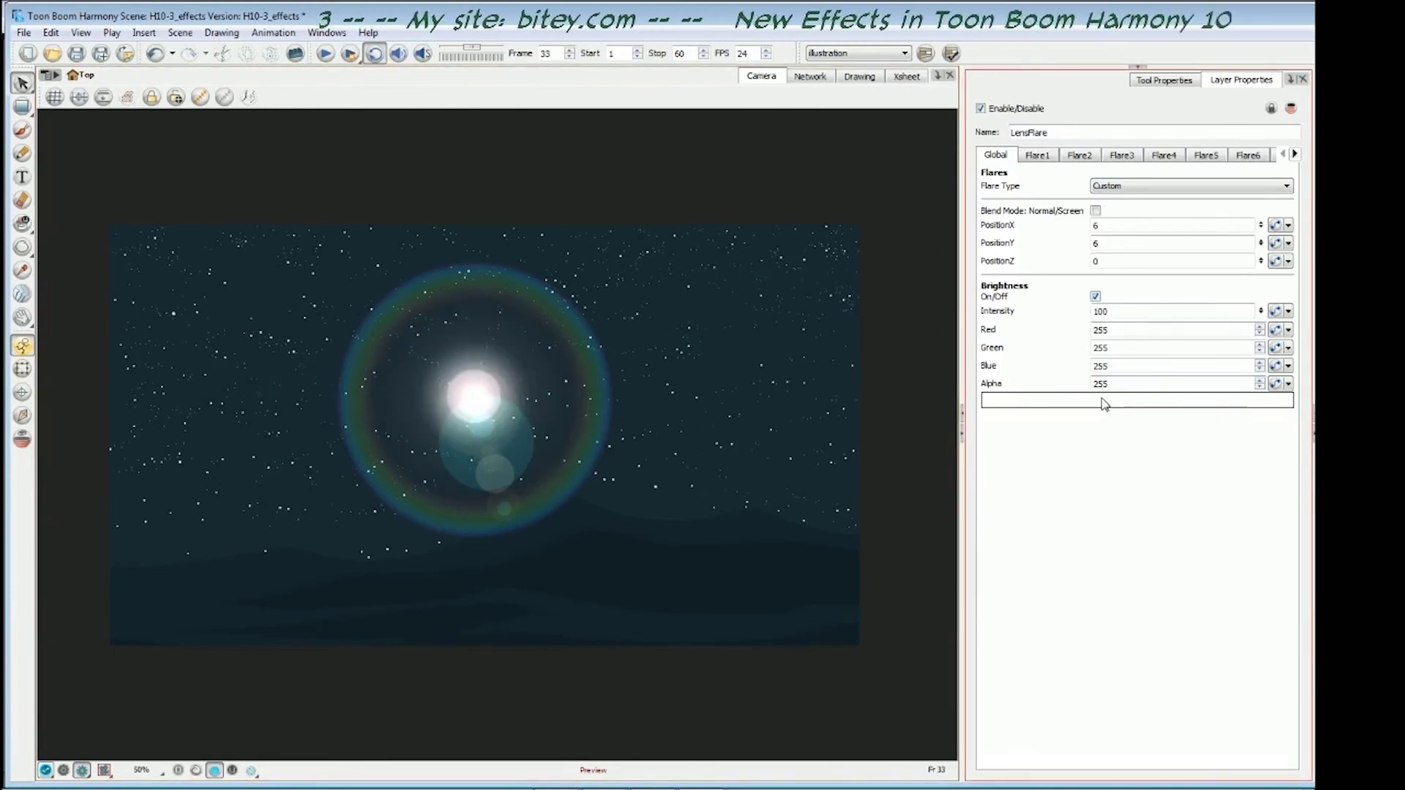
left_click(1103, 401)
left_click(1032, 303)
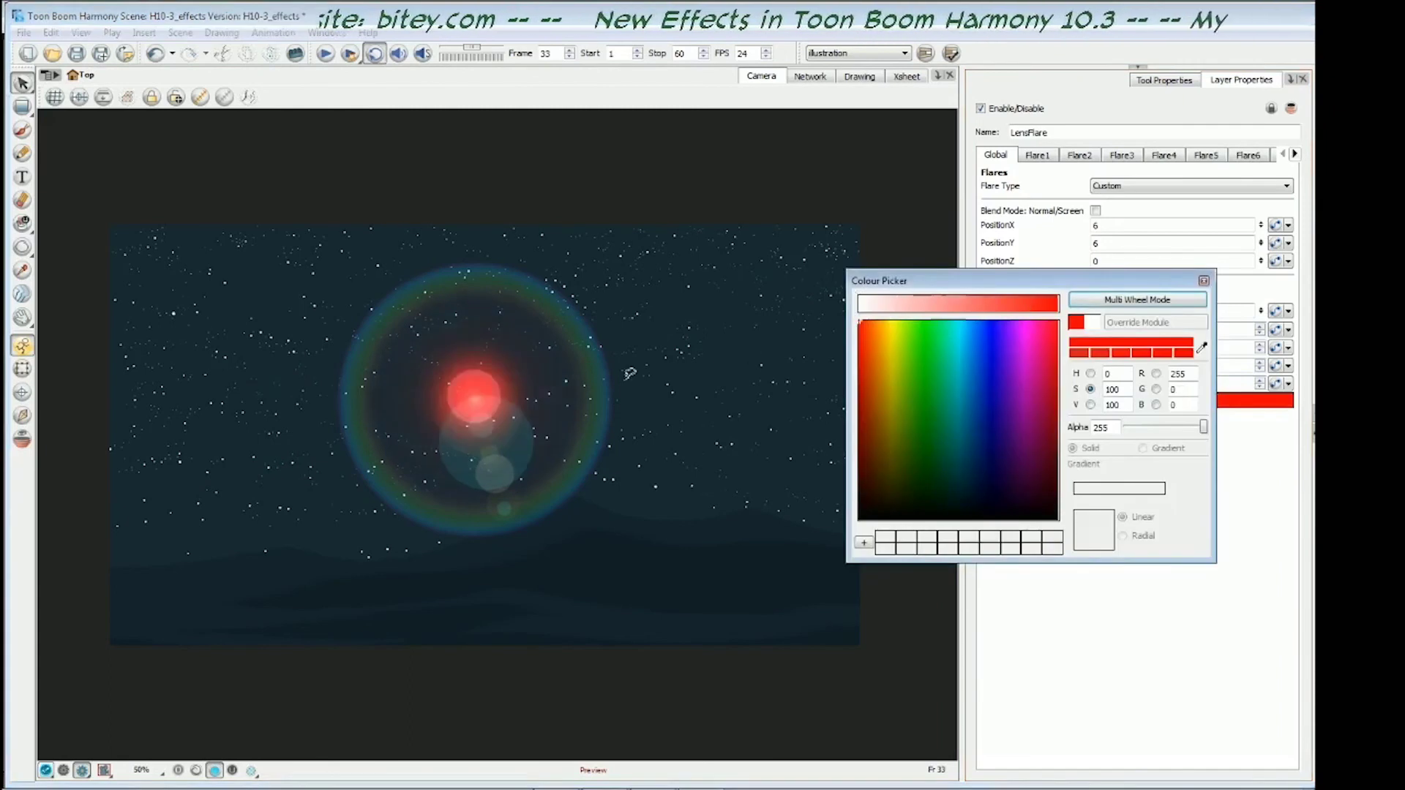
left_click(902, 320)
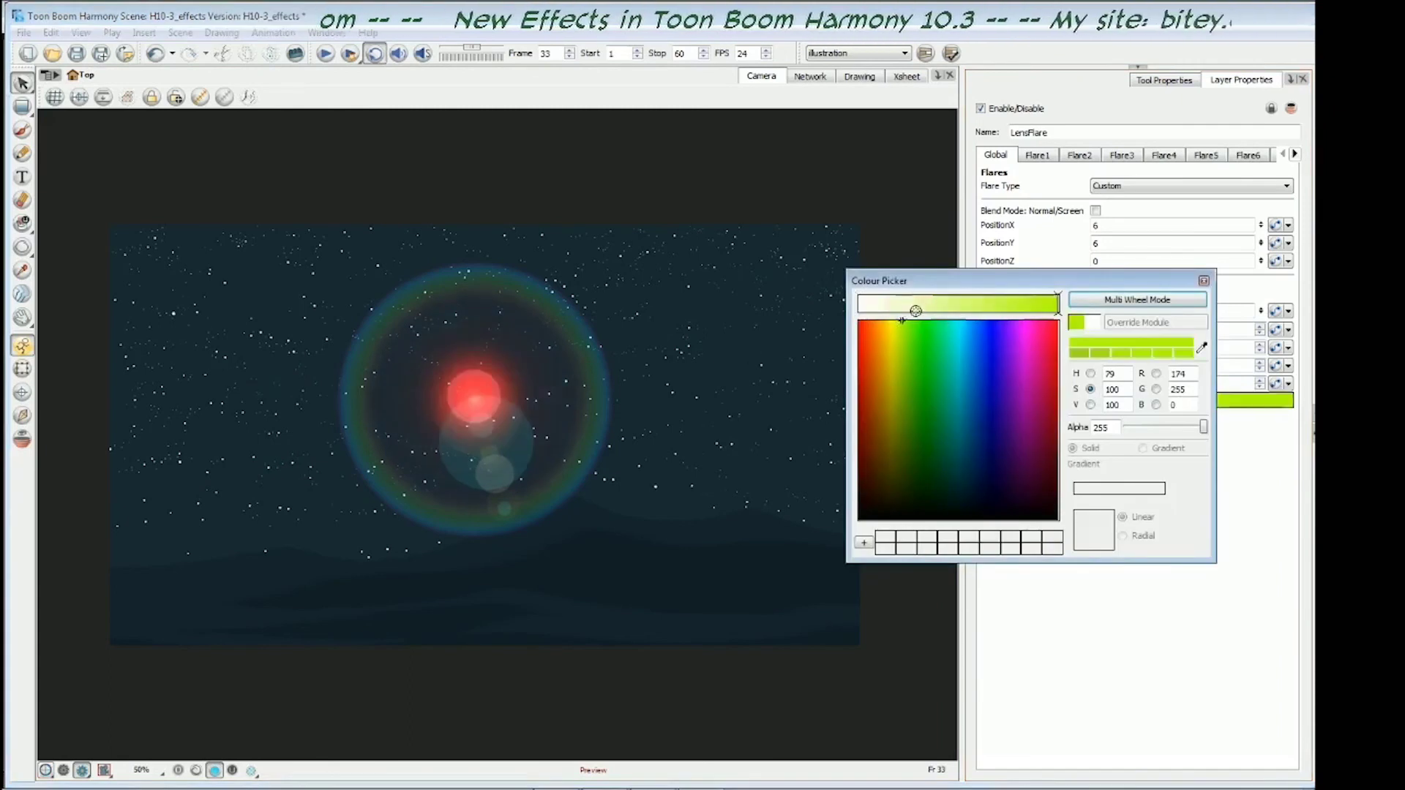
left_click(1203, 280)
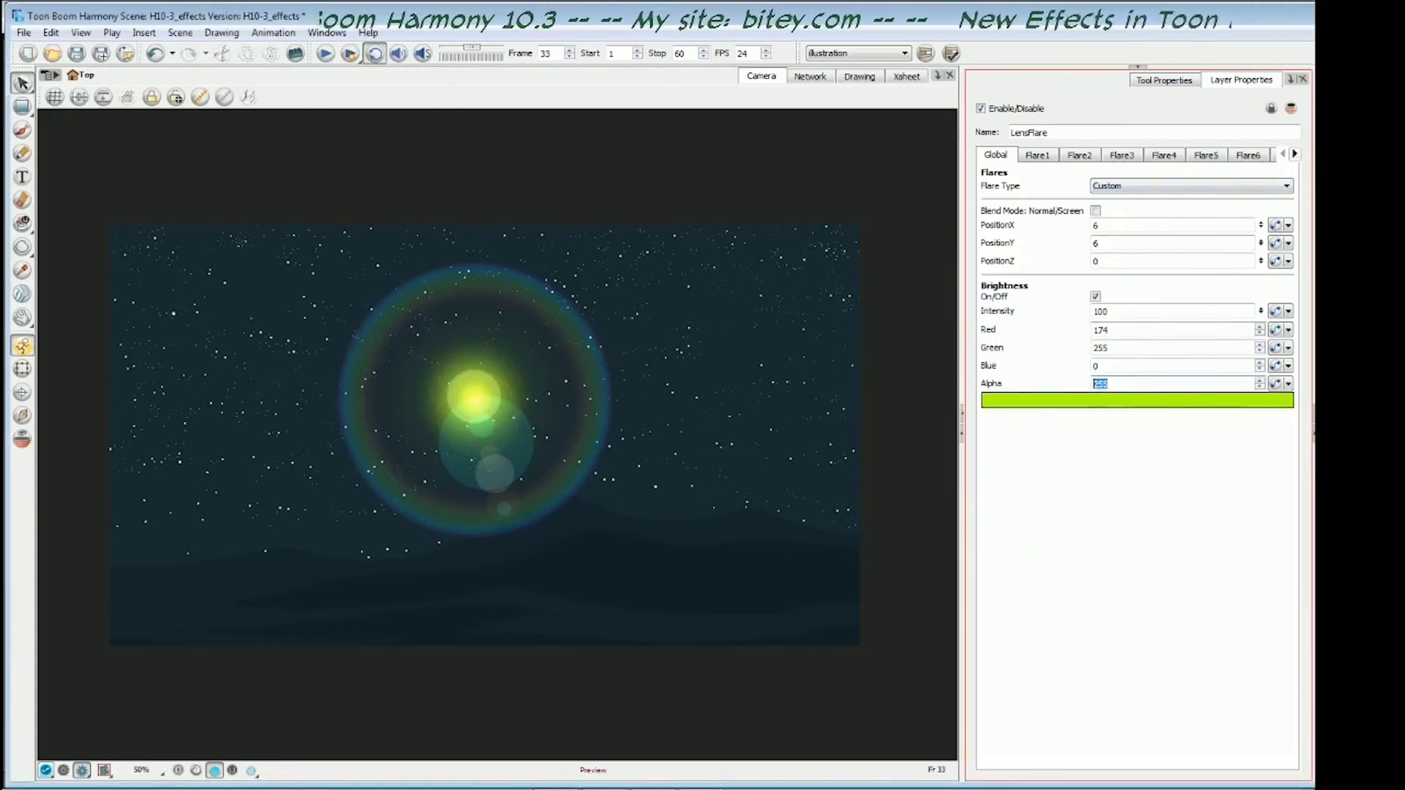
Set the LensFlare's brightness intensity to 120
double_click(1100, 312)
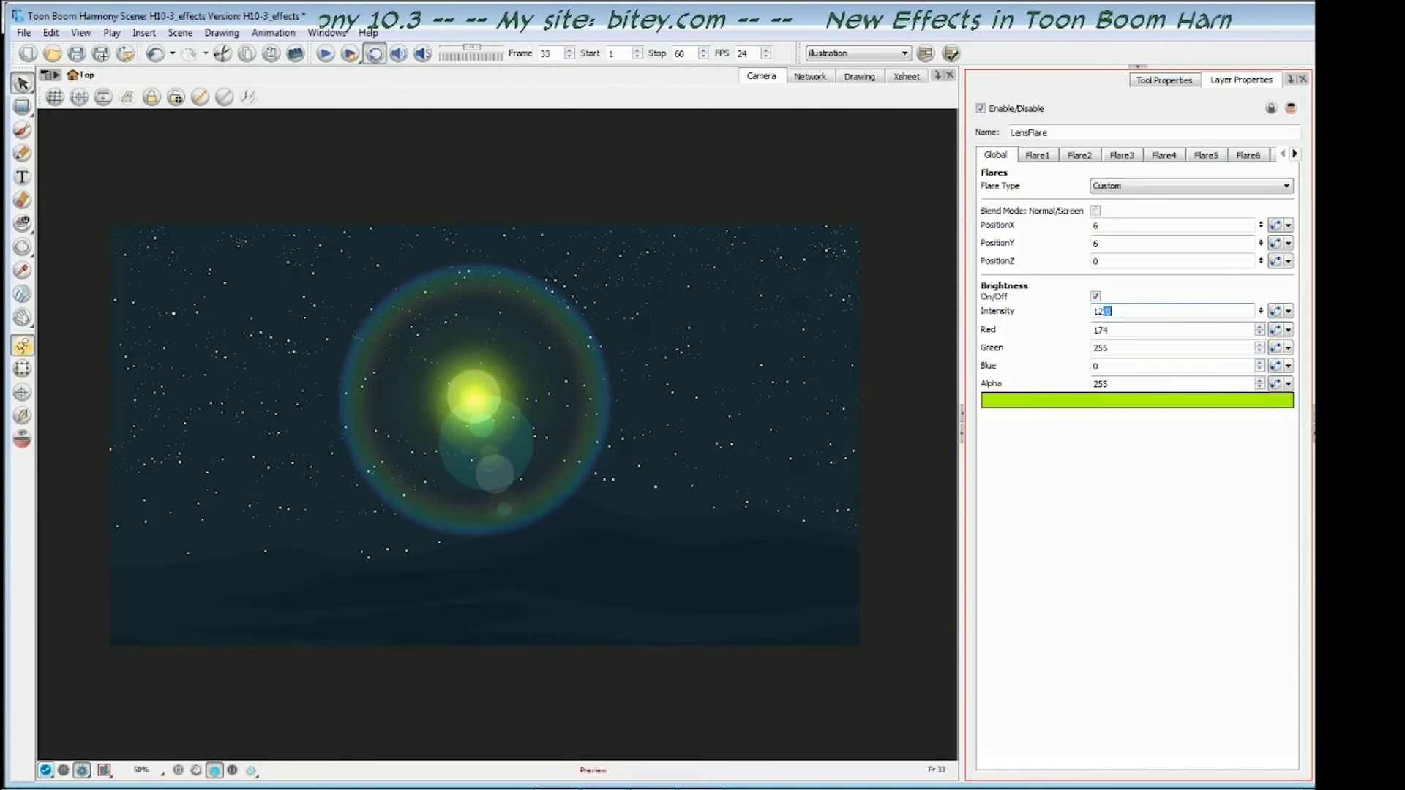
key("Return")
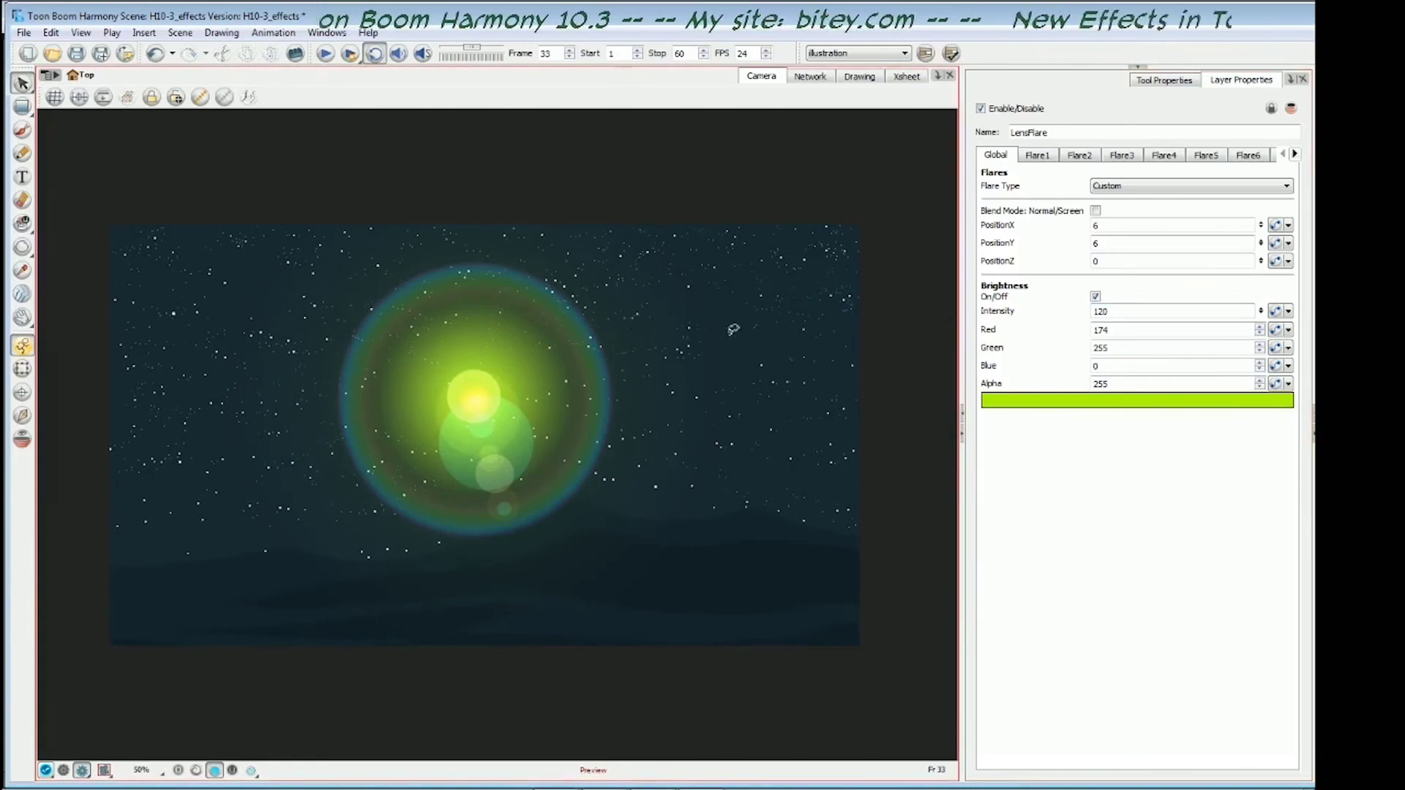
double_click(1089, 314)
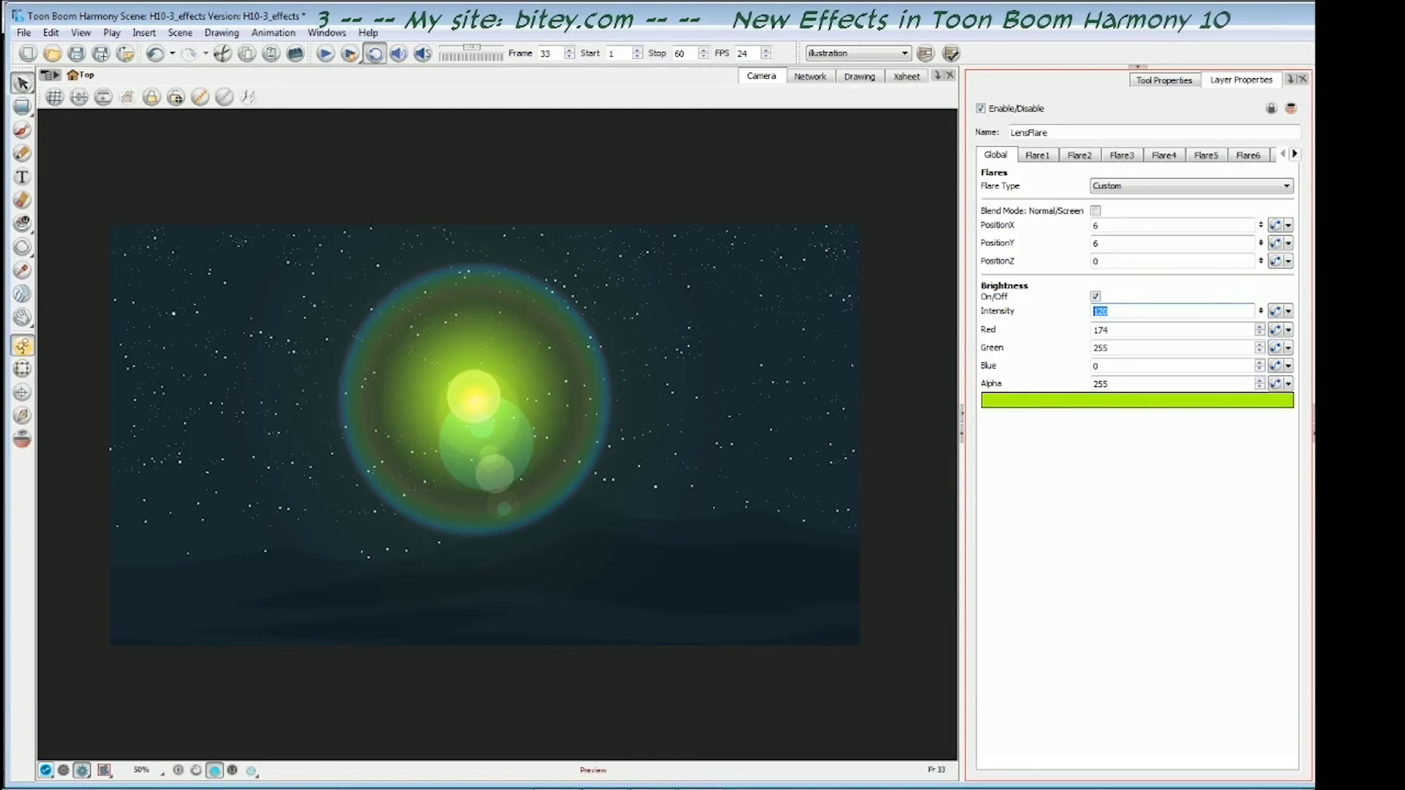
left_click(1253, 434)
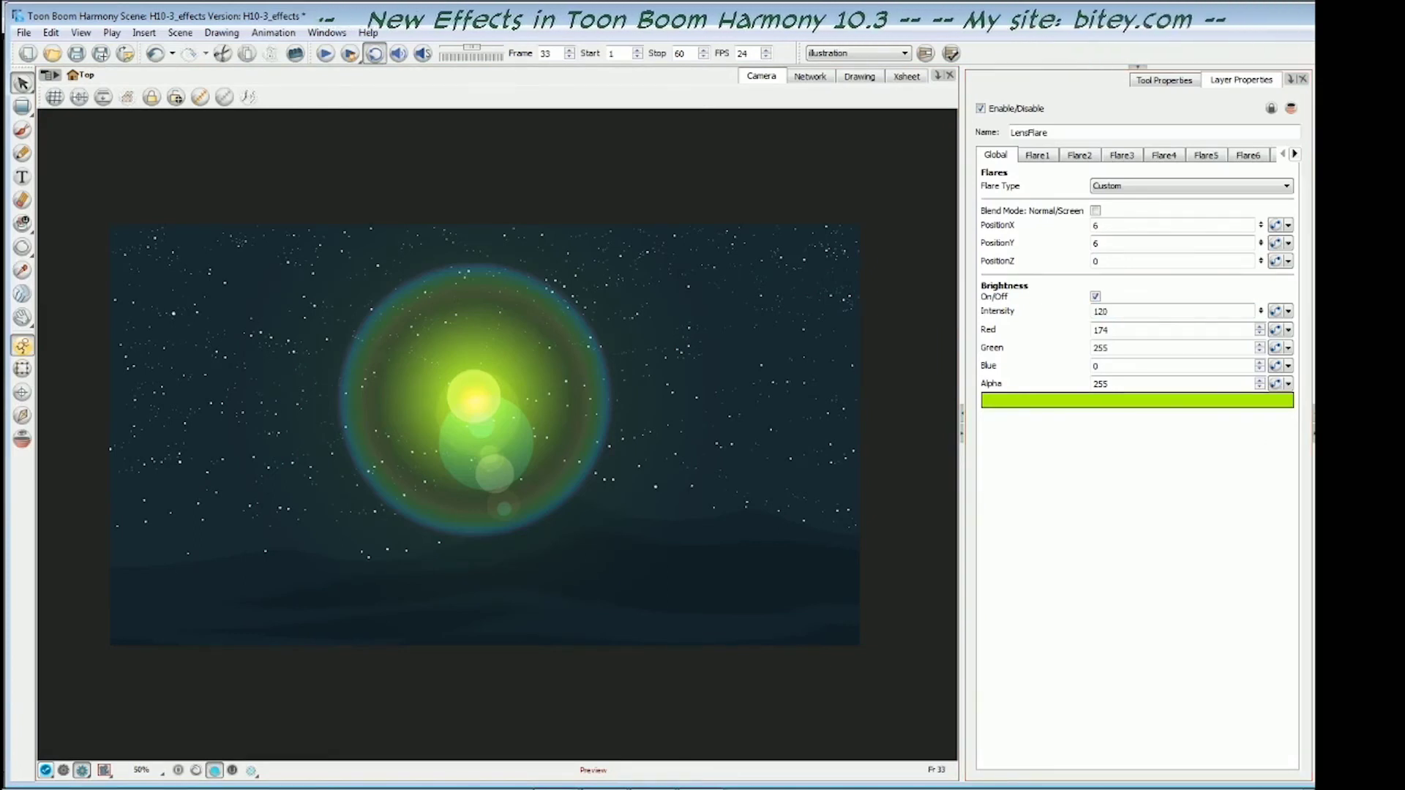
Return to the OpenGL view and translate SwingPeg at frame 33 toward the upper-right edge of the camera frame
left_click(68, 706)
left_click(63, 771)
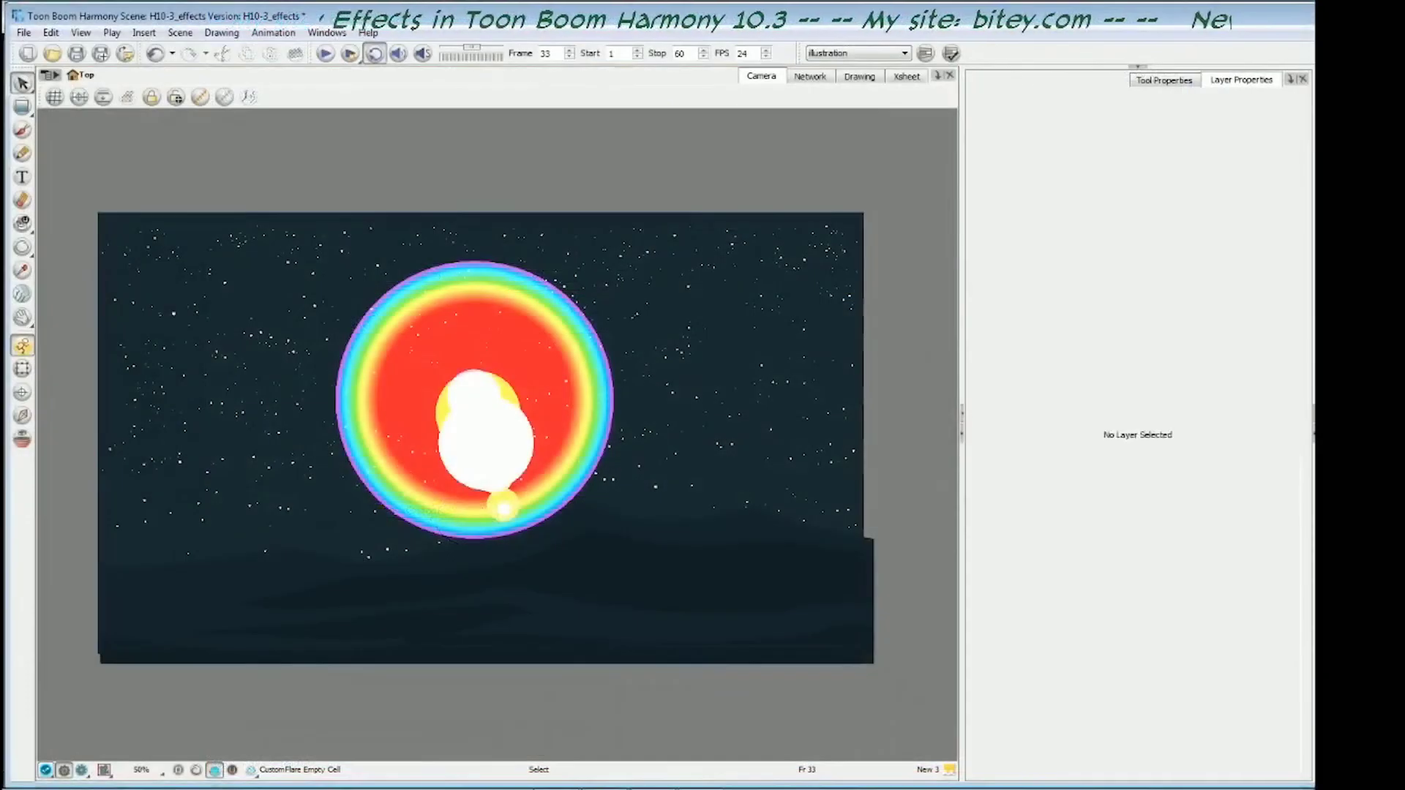
left_click(493, 319)
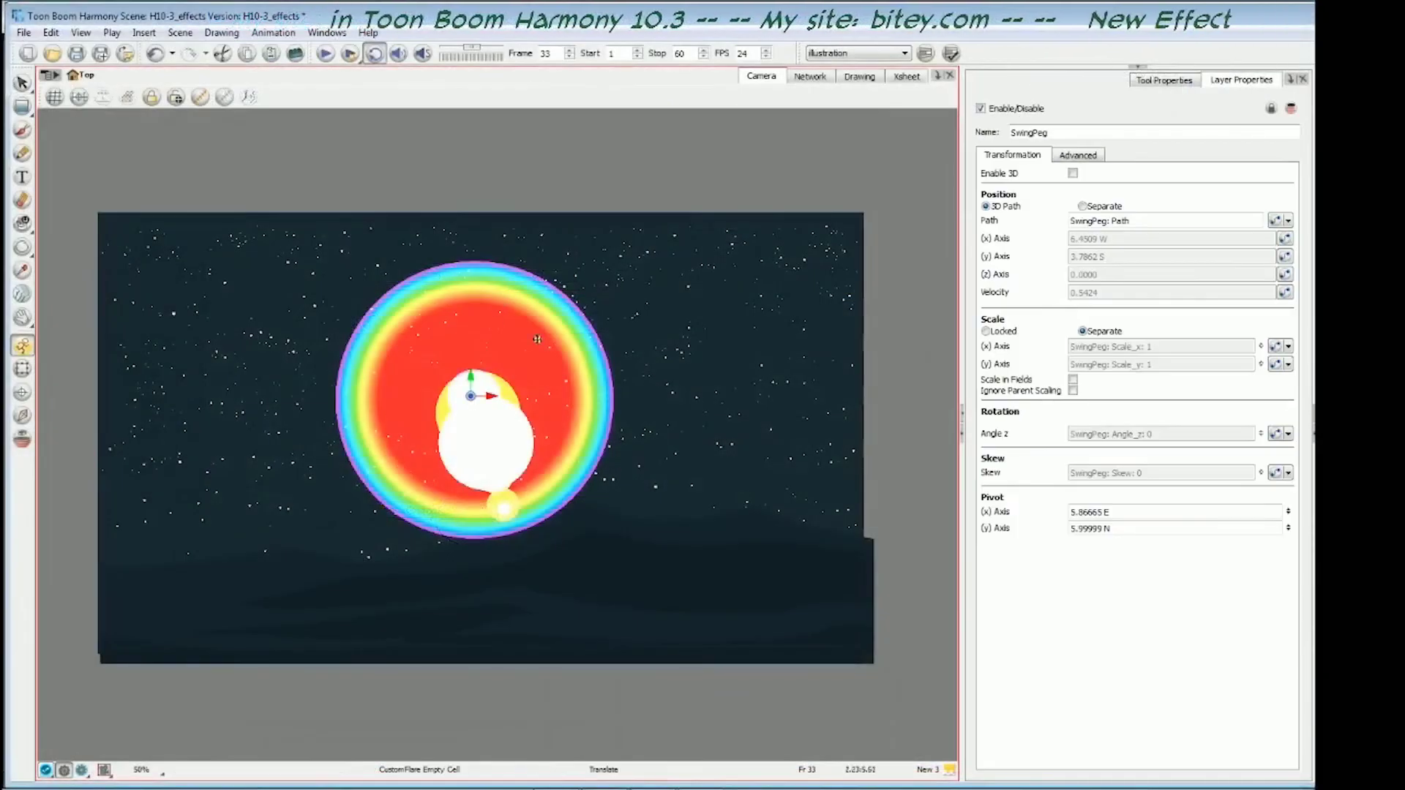
left_click_drag(492, 320, 542, 422)
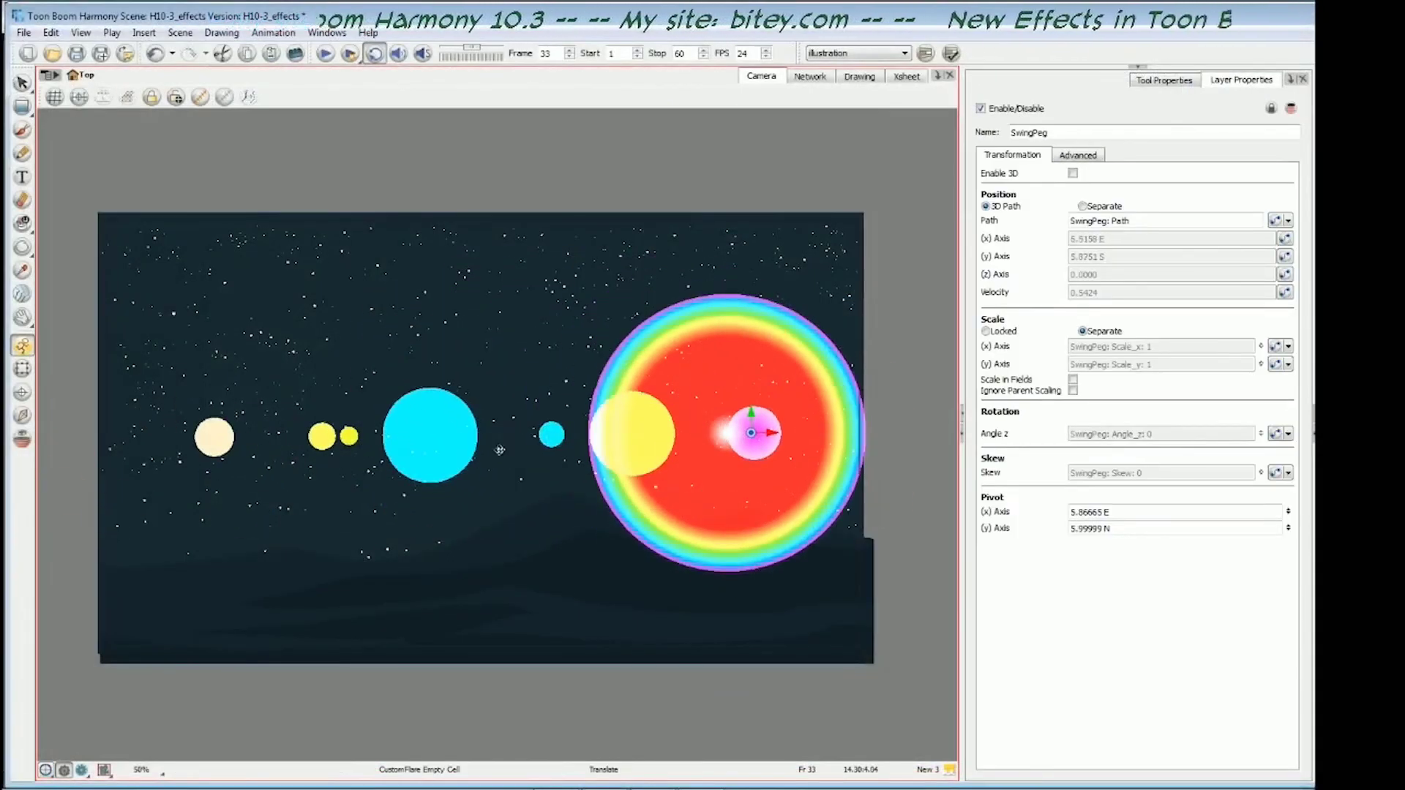
left_click_drag(755, 393, 835, 280)
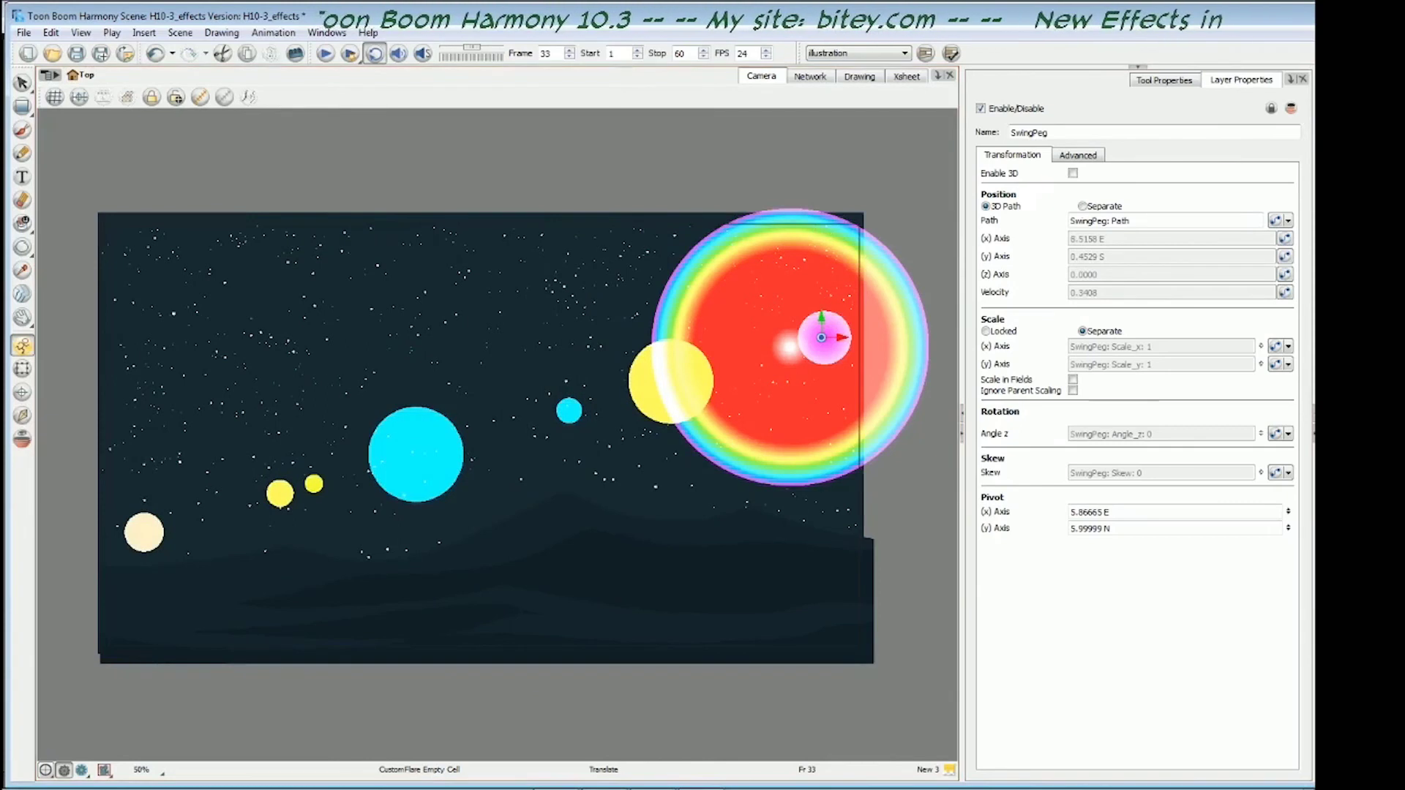
Set the LensFlare's Flare5 position to 1
left_click(823, 337)
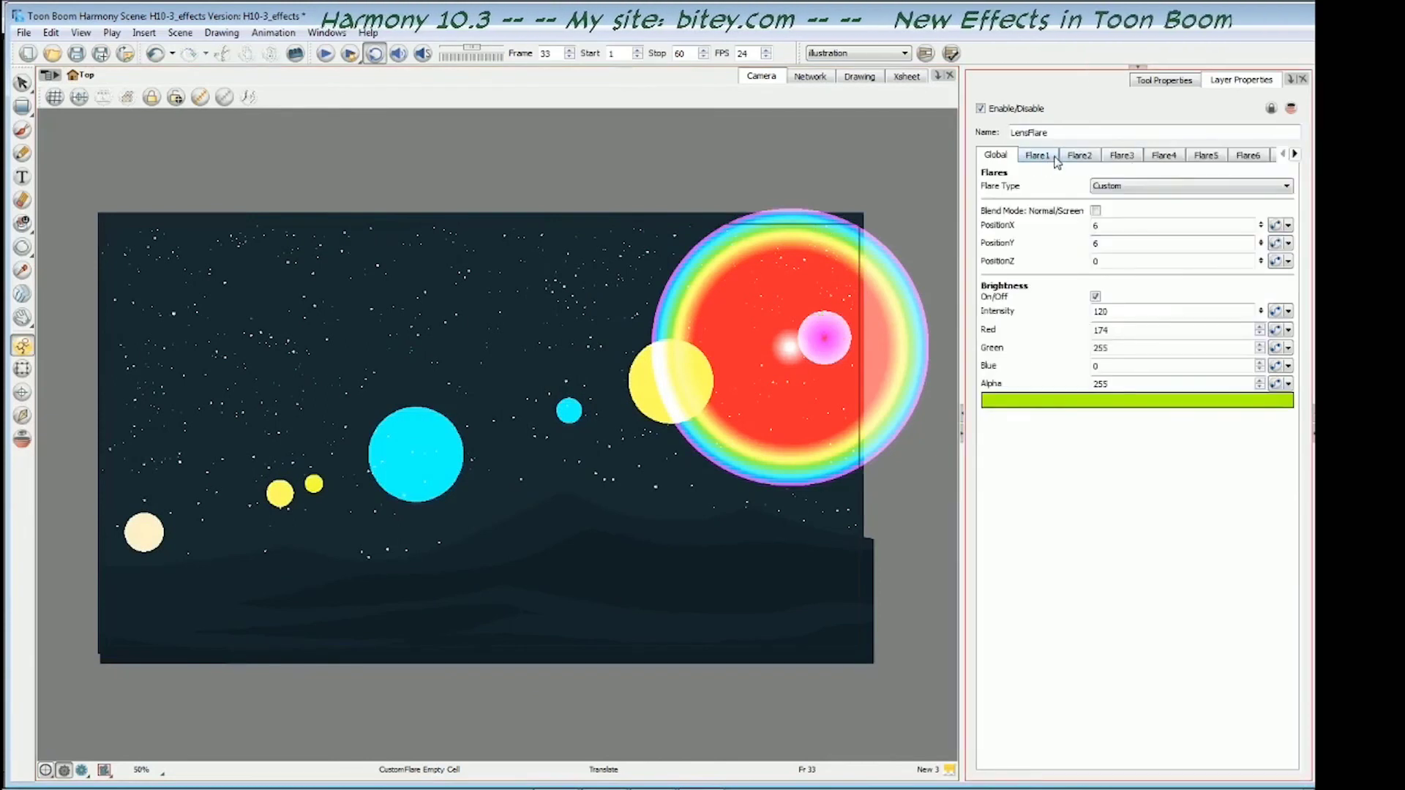
left_click(1206, 155)
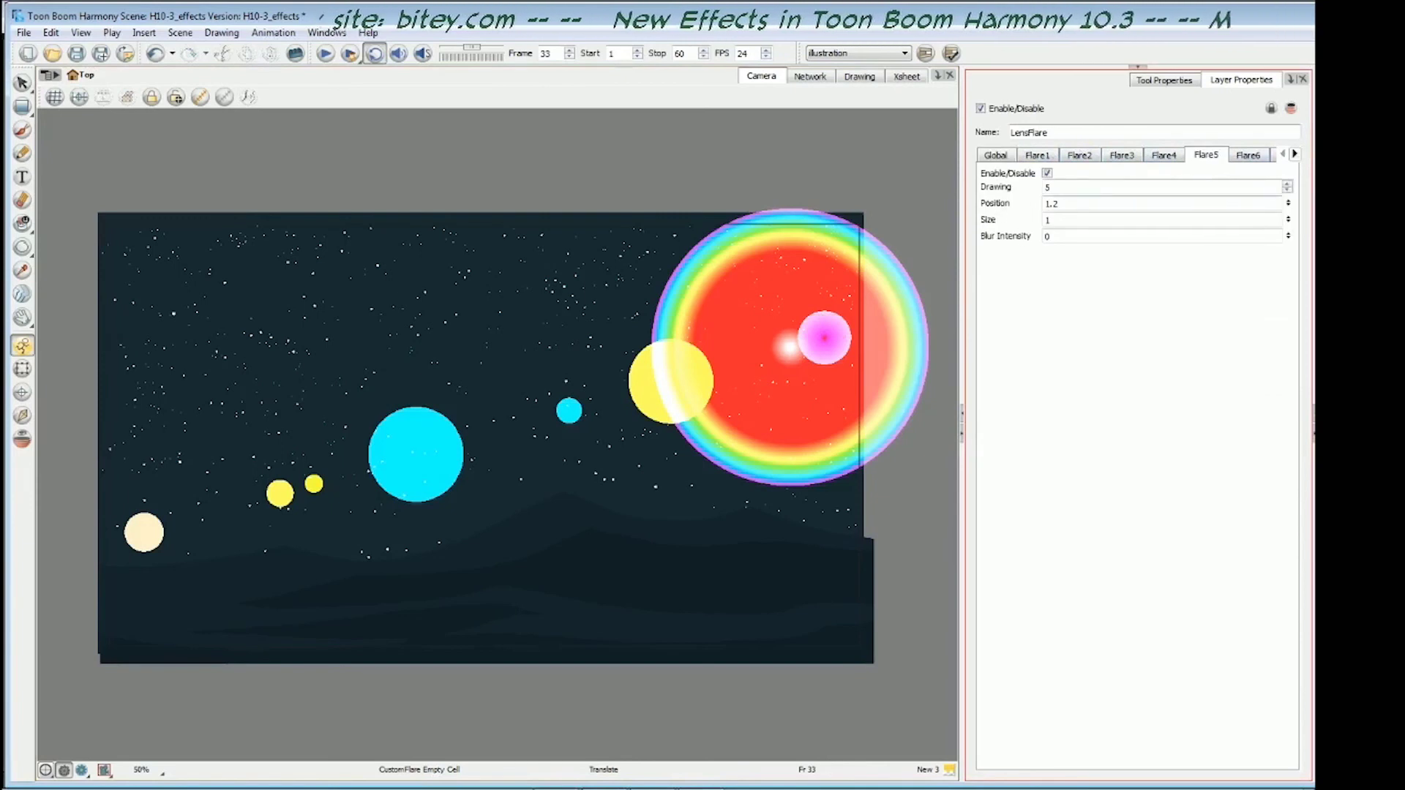
double_click(1051, 204)
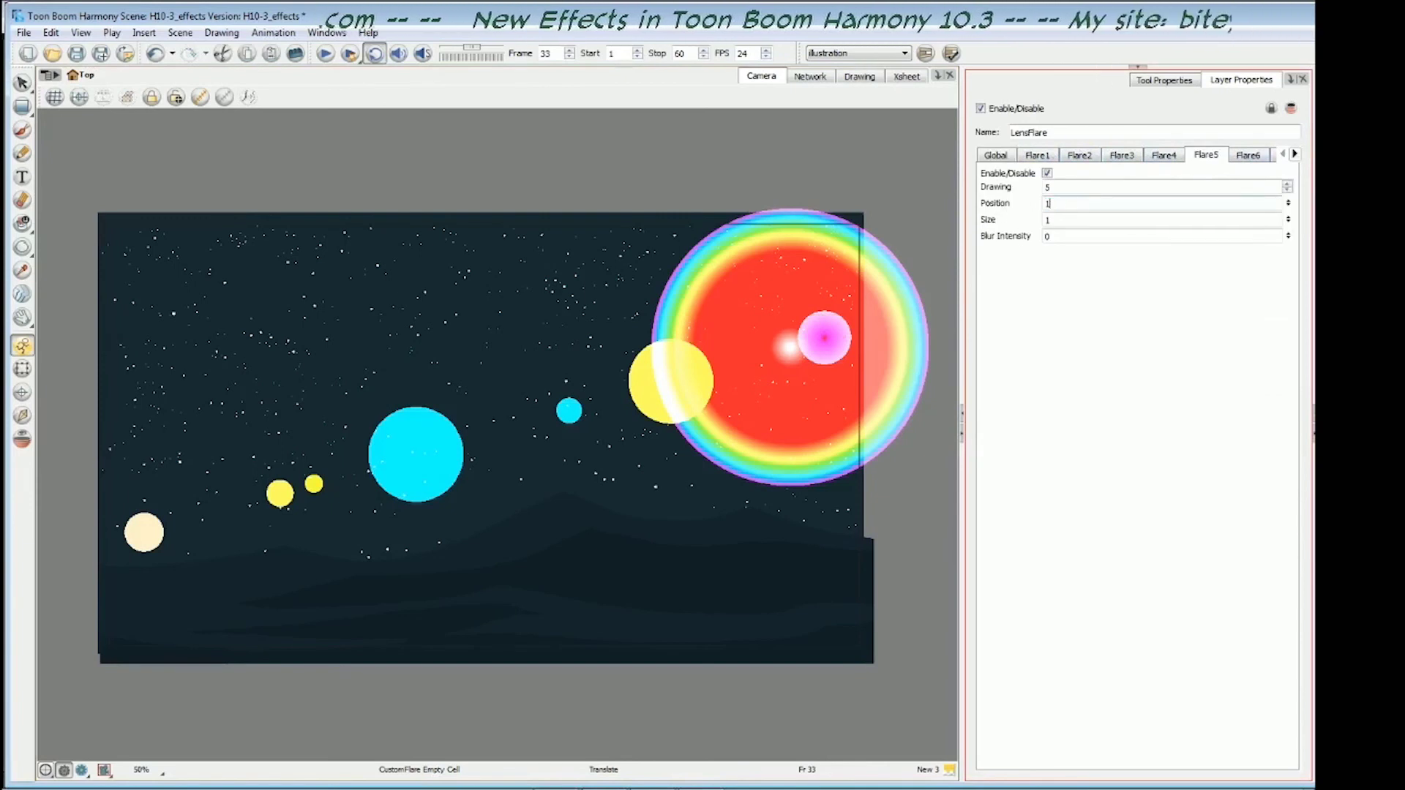
type("1")
key("Return")
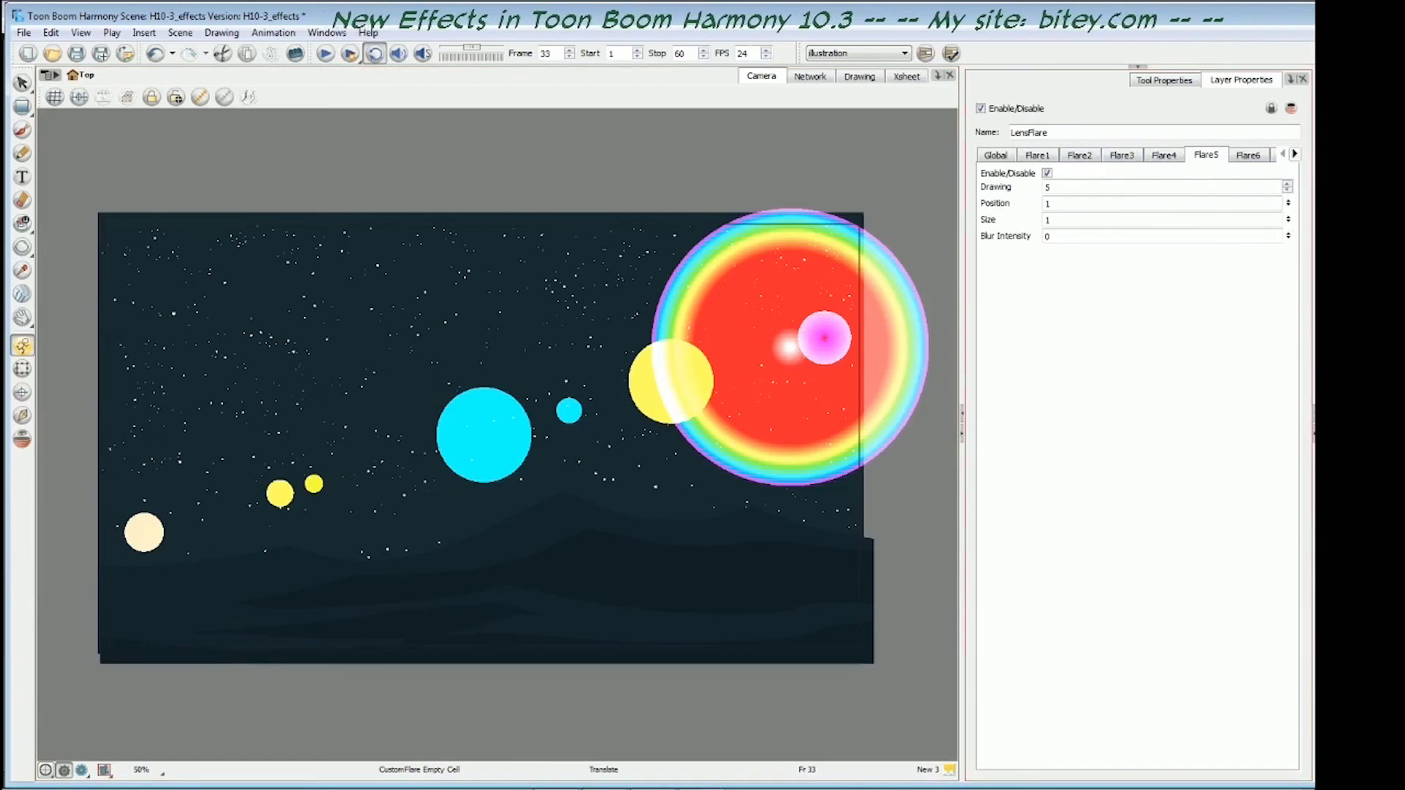
Swing the flare with SwingPeg across the scene and back, leaving it at about 0.18 W, 0.12 N
left_click(828, 332)
left_click_drag(715, 333, 121, 375)
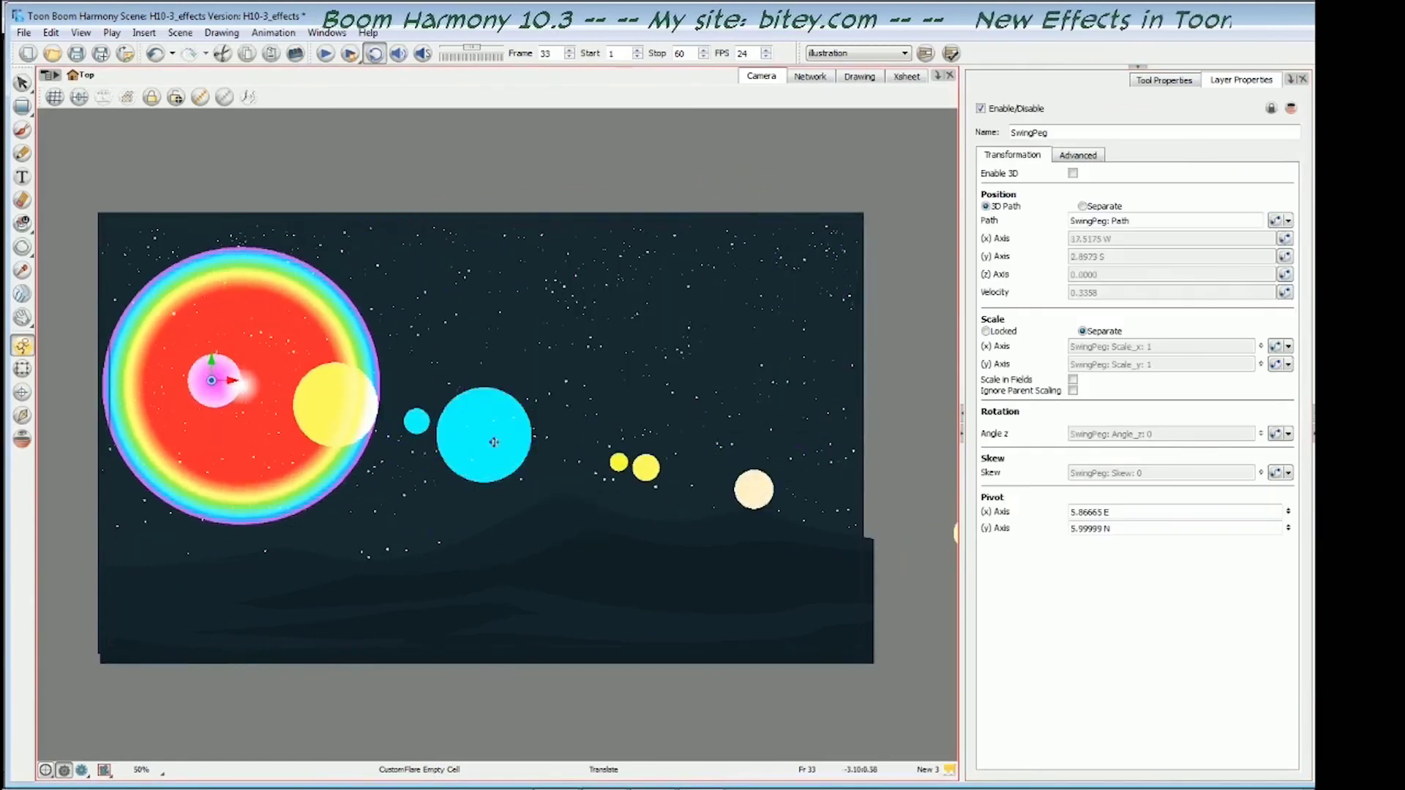
left_click_drag(222, 360, 619, 322)
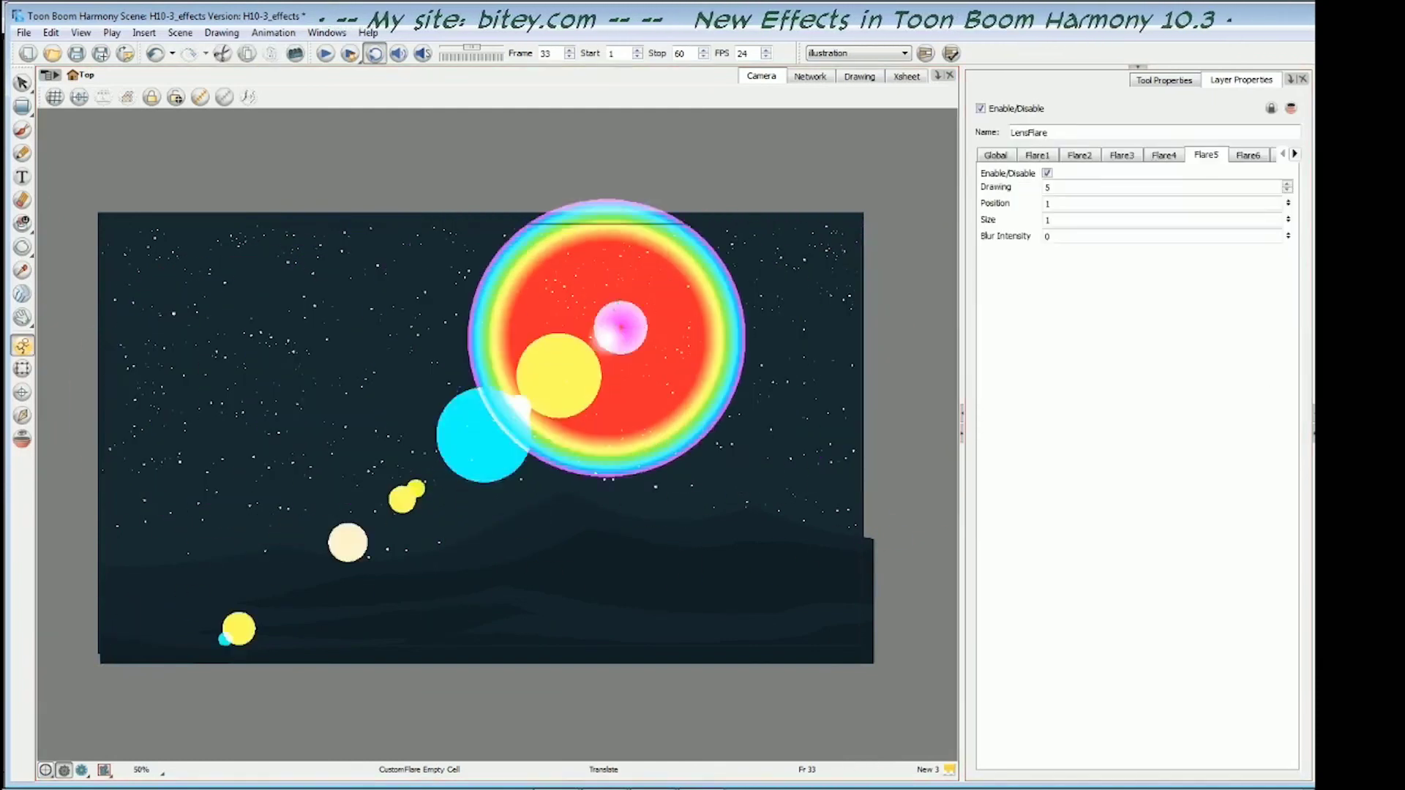
Set the LensFlare's Flare5 position to 1.2 and select SwingPeg in the camera view
left_click(1055, 205)
type(".2")
key("Return")
left_click(619, 327)
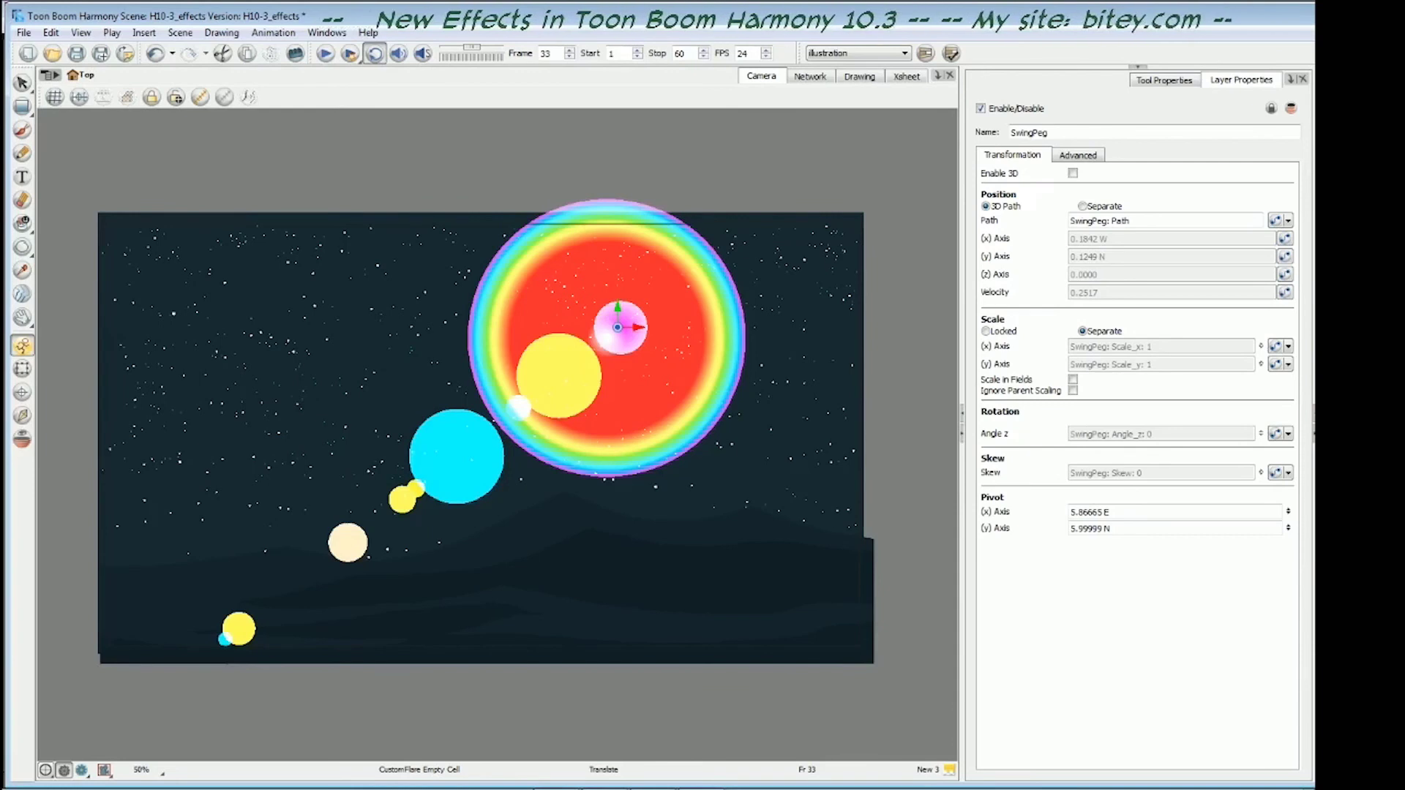
key("Escape")
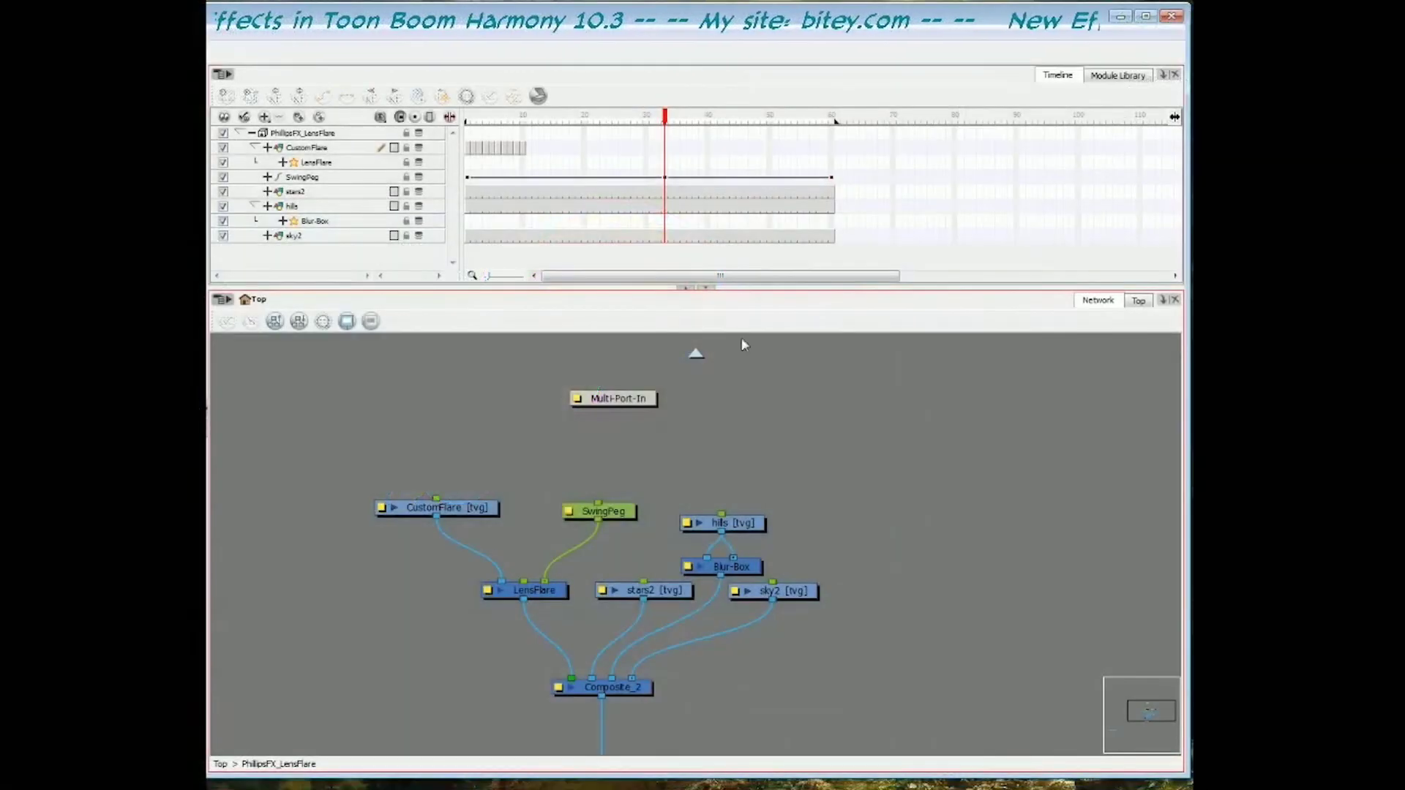
Add a Peg module from the library, connect it to the LensFlare's free peg port, and rename it PositionPeg
left_click(1103, 76)
left_click_drag(562, 128, 524, 582)
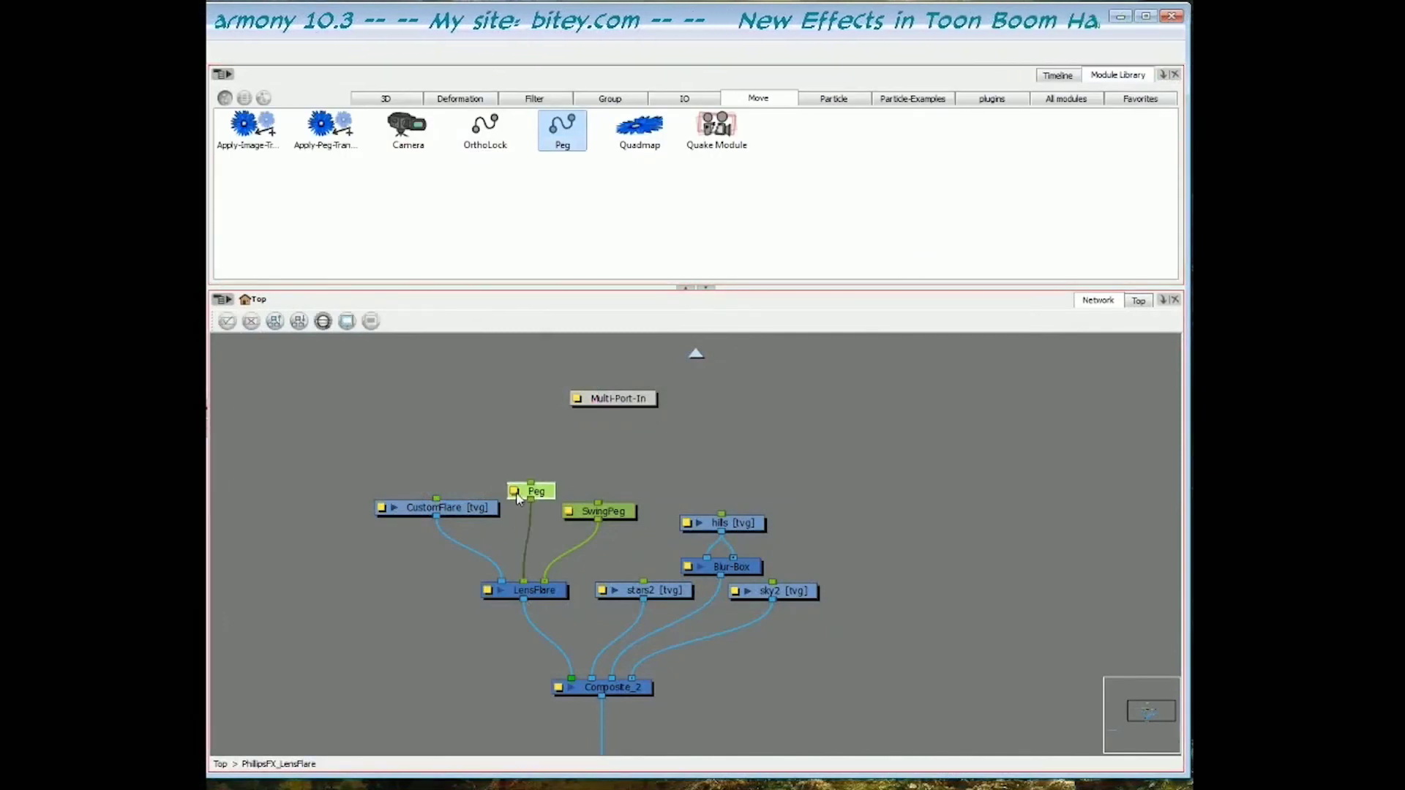
left_click(503, 493)
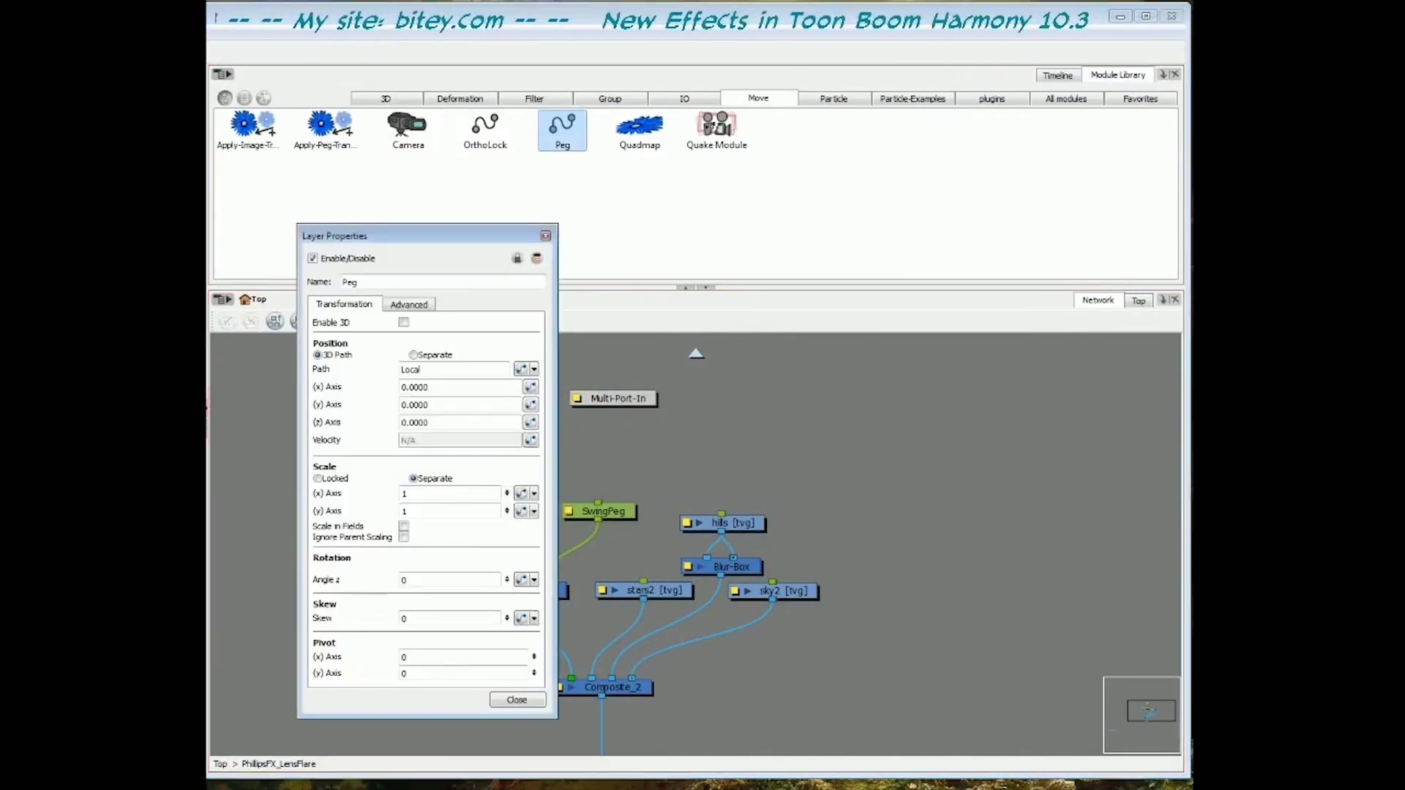
type("Position")
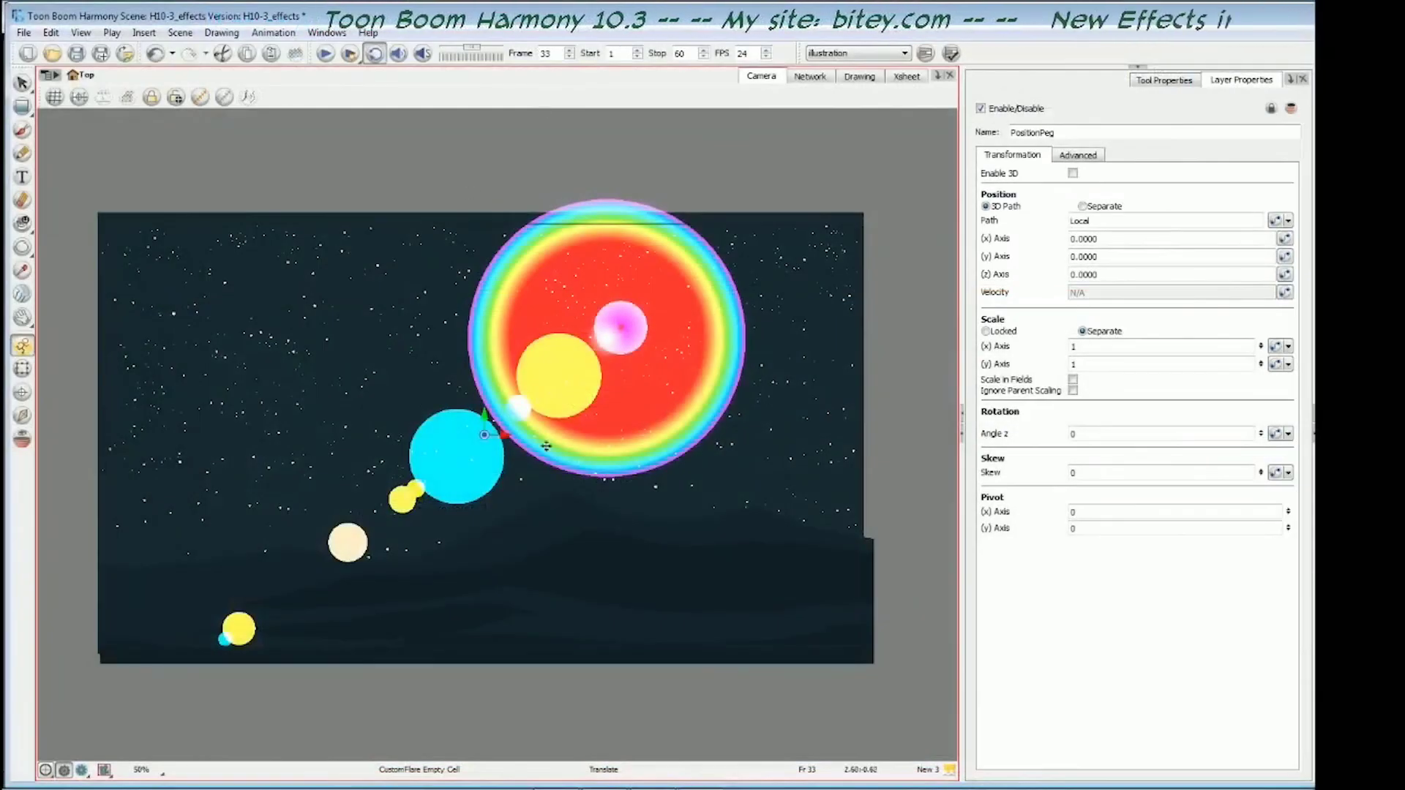
Alternately translate PositionPeg and SwingPeg at frame 33, starting by lowering PositionPeg, to contrast moving the whole flare with swinging its elements
left_click_drag(524, 472, 551, 617)
key("b")
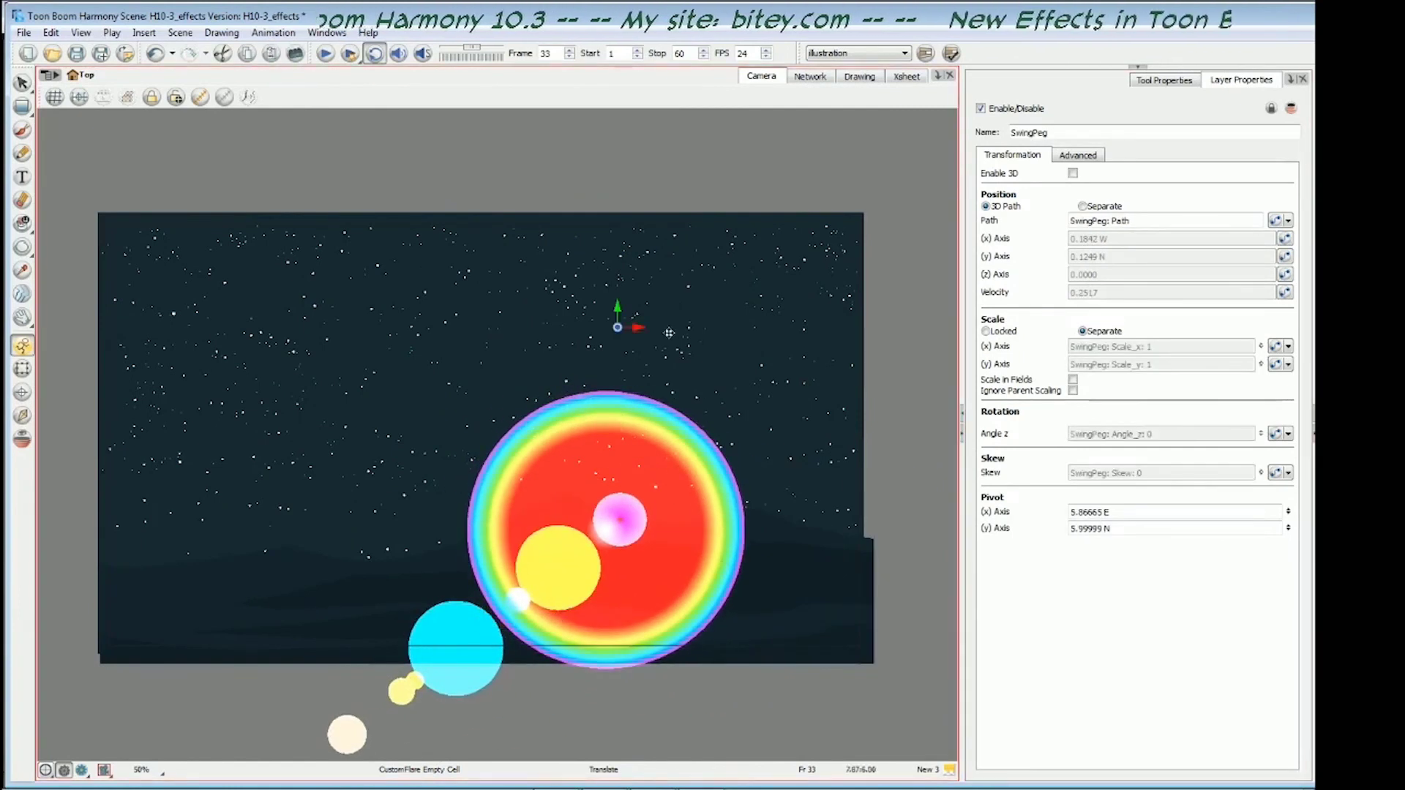
left_click_drag(667, 331, 999, 445)
key("b")
left_click_drag(721, 540, 720, 554)
key("shift+b")
left_click_drag(794, 523, 492, 365)
key("b")
left_click_drag(507, 535, 833, 258)
key("shift+b")
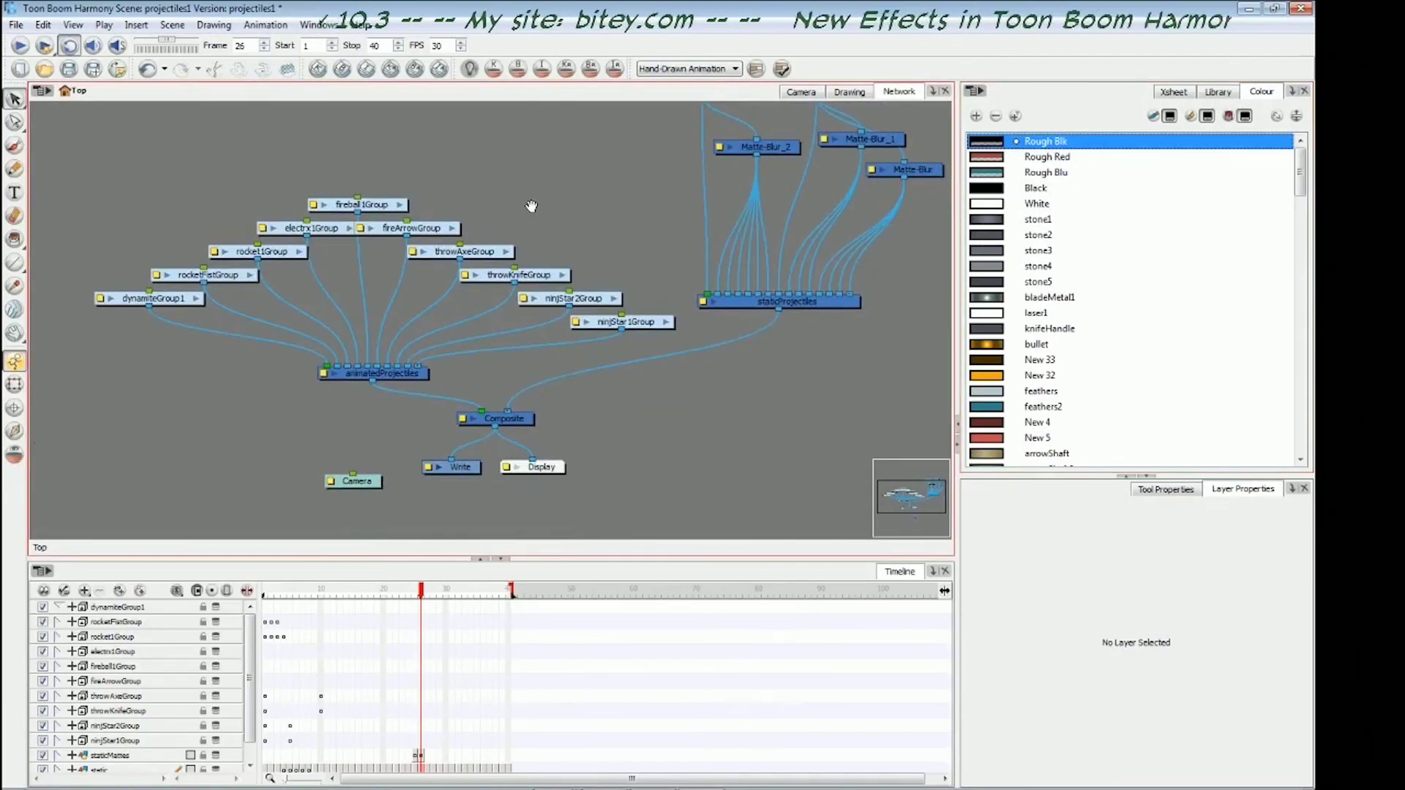
Examine the top-level projectile network and bring up its magnifier to jump around the static and animated projectile modules
mouse_move(550, 211)
left_mouse_down()
mouse_move(541, 230)
mouse_move(575, 213)
mouse_move(564, 200)
left_mouse_up()
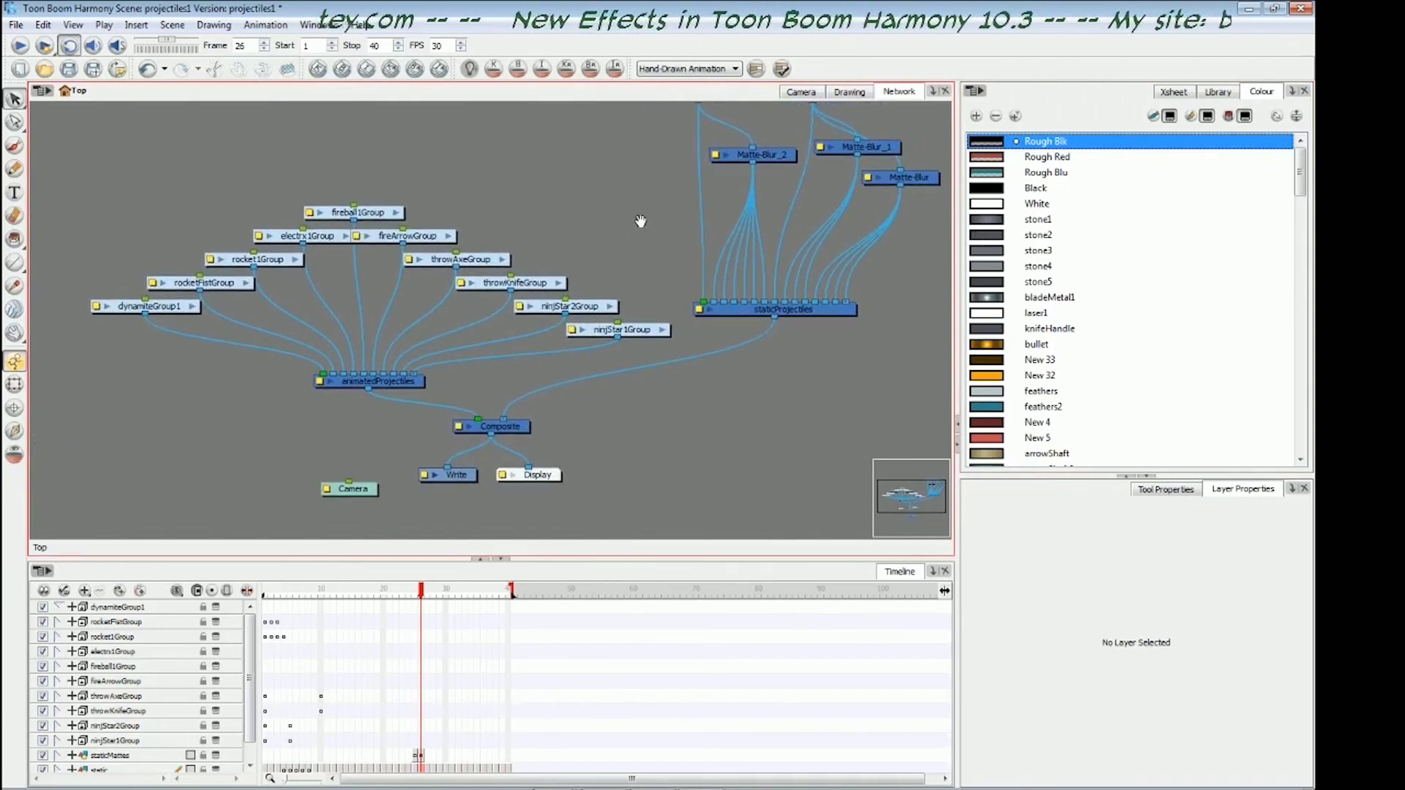
left_click_drag(640, 221, 563, 276)
mouse_move(911, 504)
left_mouse_down()
mouse_move(915, 518)
mouse_move(912, 493)
mouse_move(893, 505)
mouse_move(921, 503)
left_mouse_up()
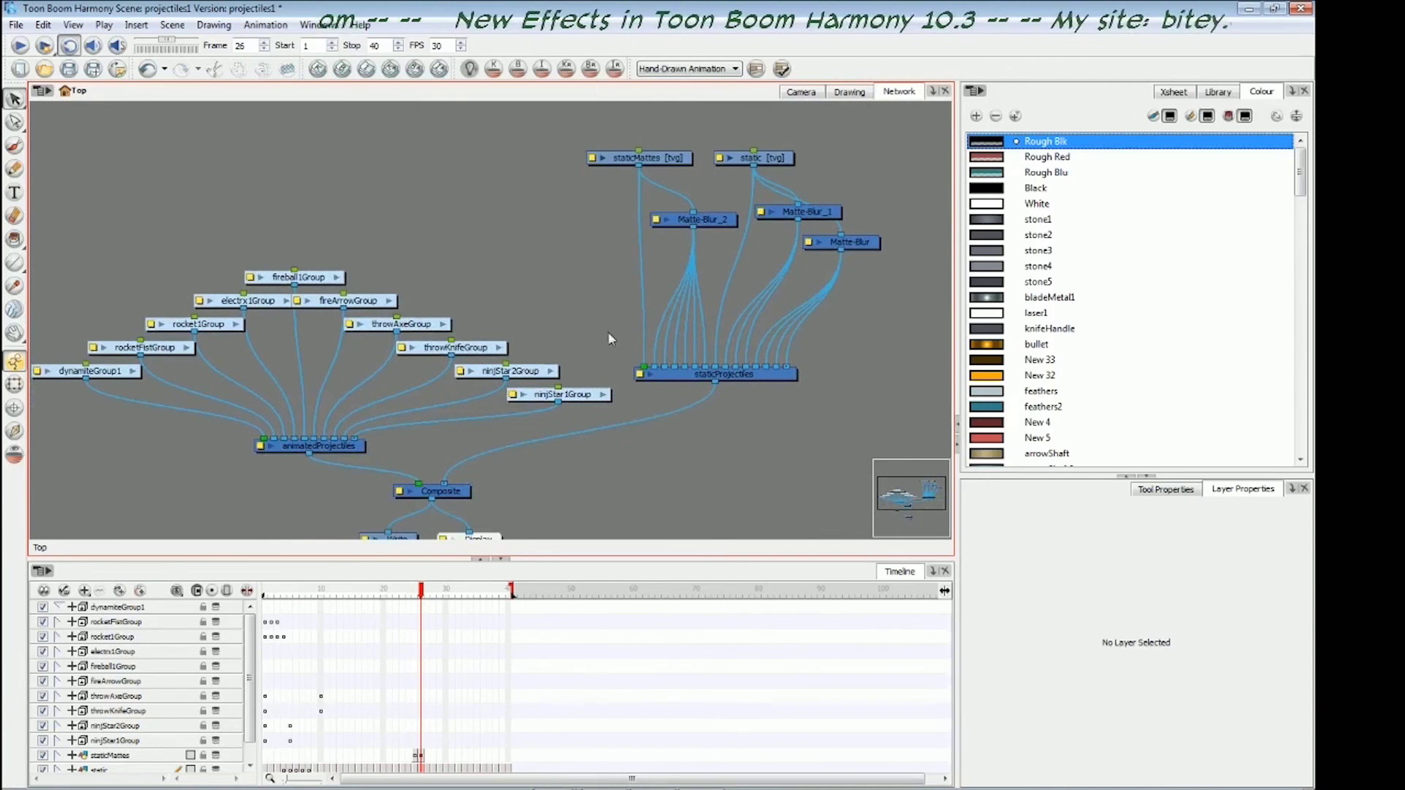
key("c")
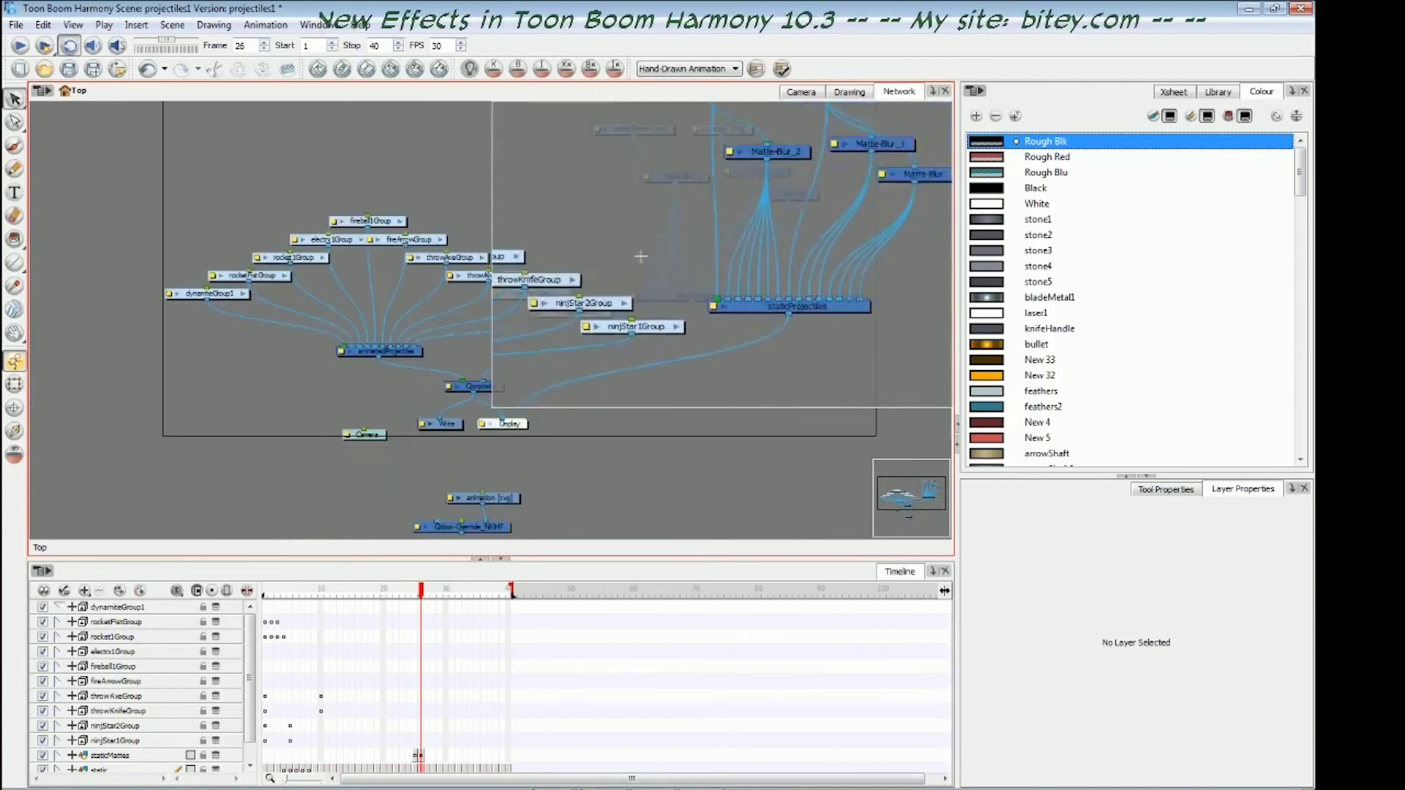
scroll(730, 188, "down", 2)
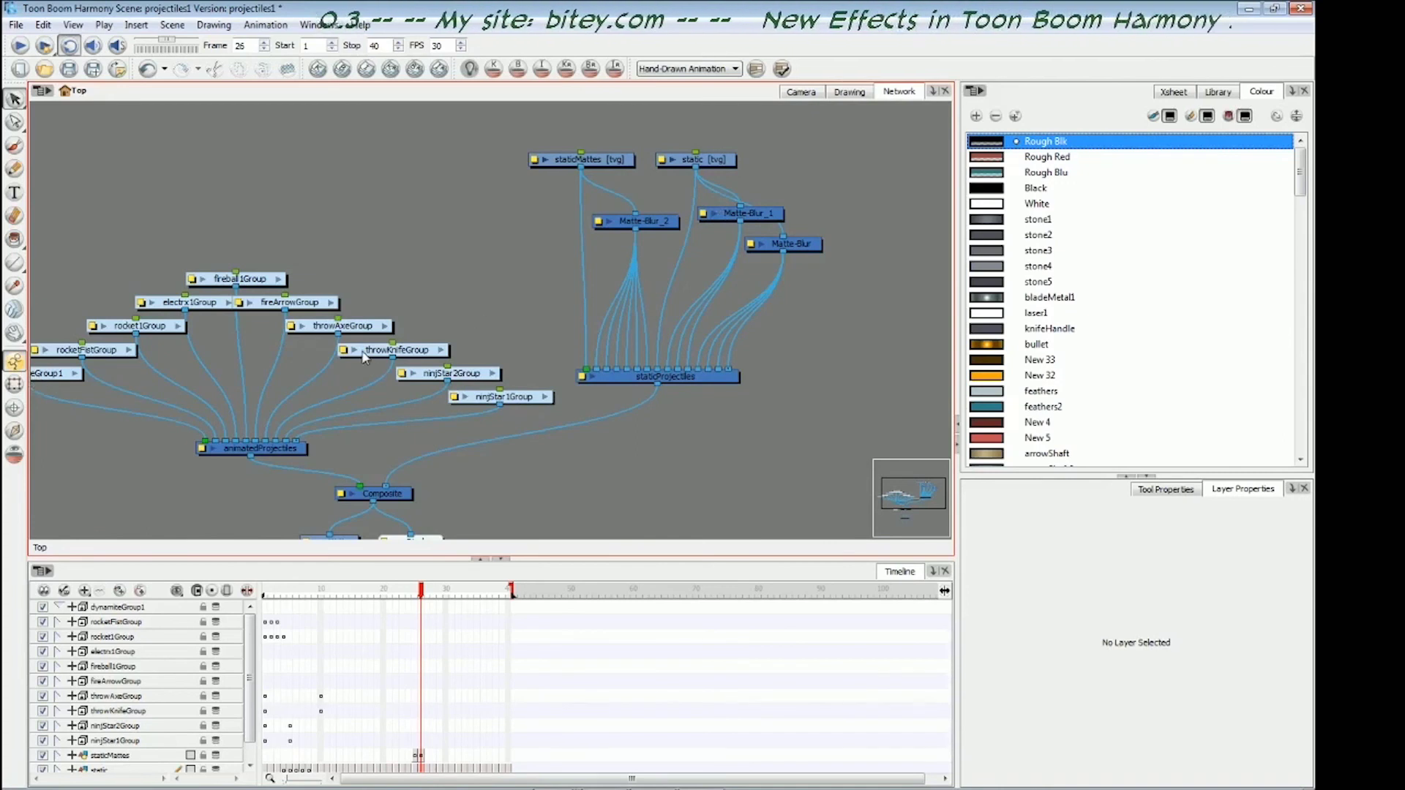
Use the network magnifier to reach and select dynamiteGroup1, and jump to the Camera and Composite area and back to the projectile groups
key("m")
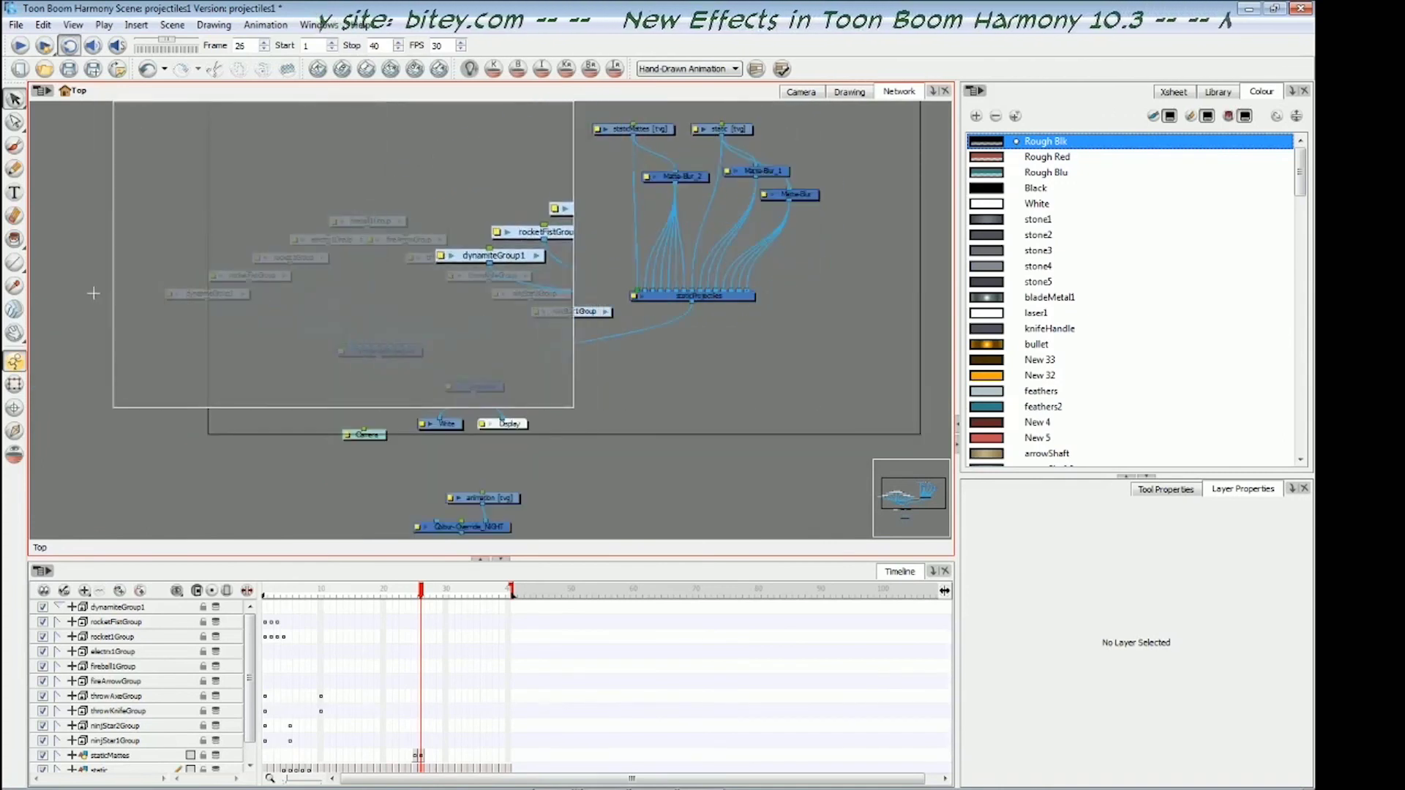
left_click_drag(96, 292, 63, 296)
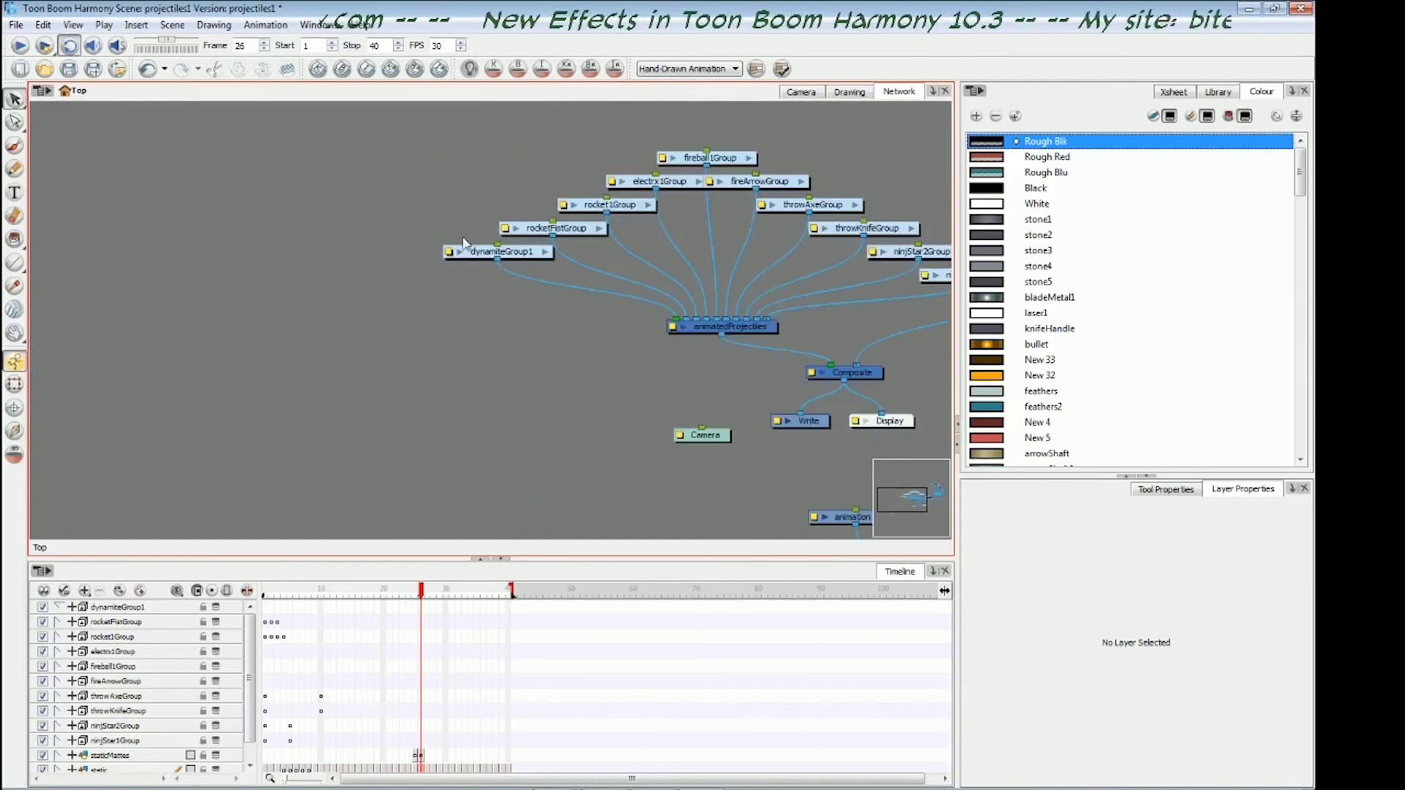
left_click(516, 254)
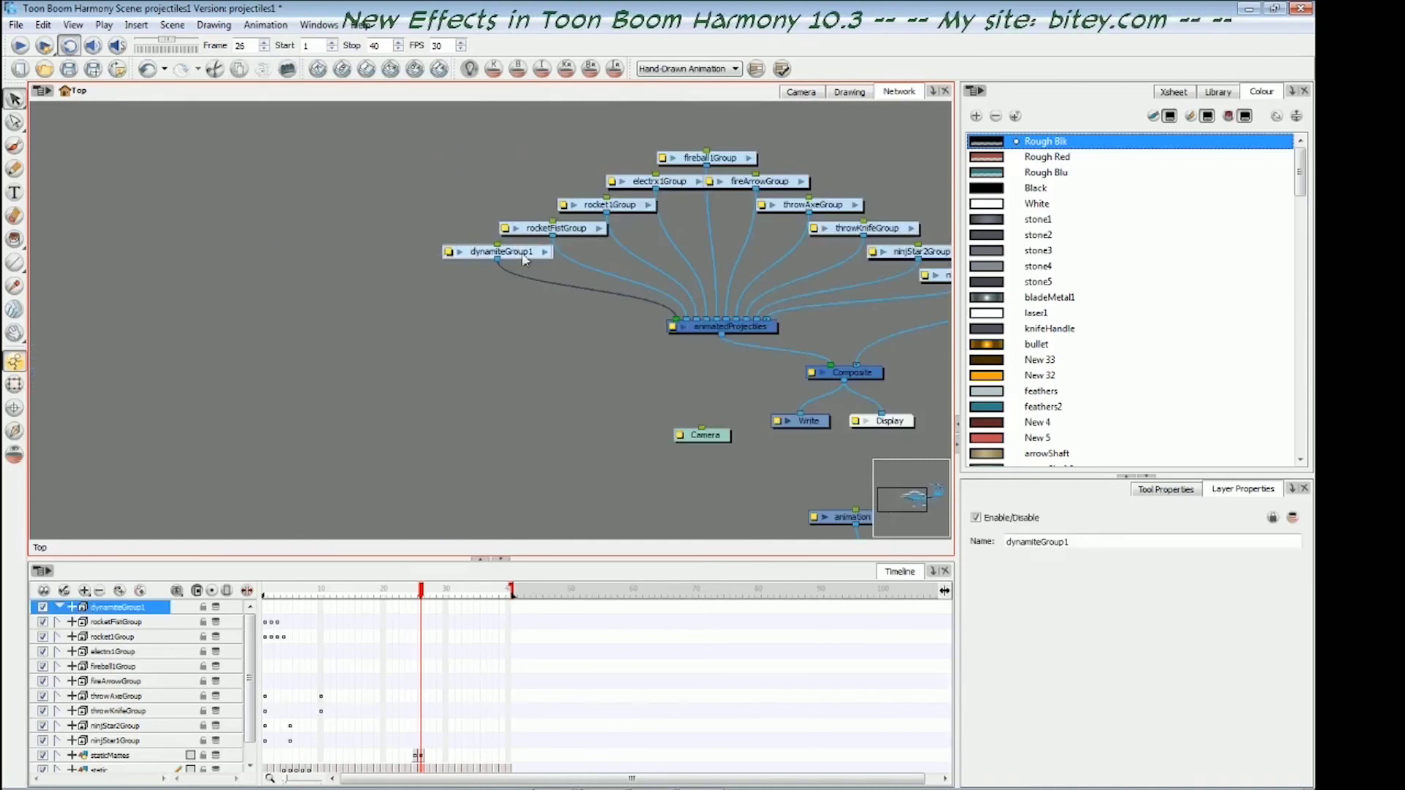
key("m")
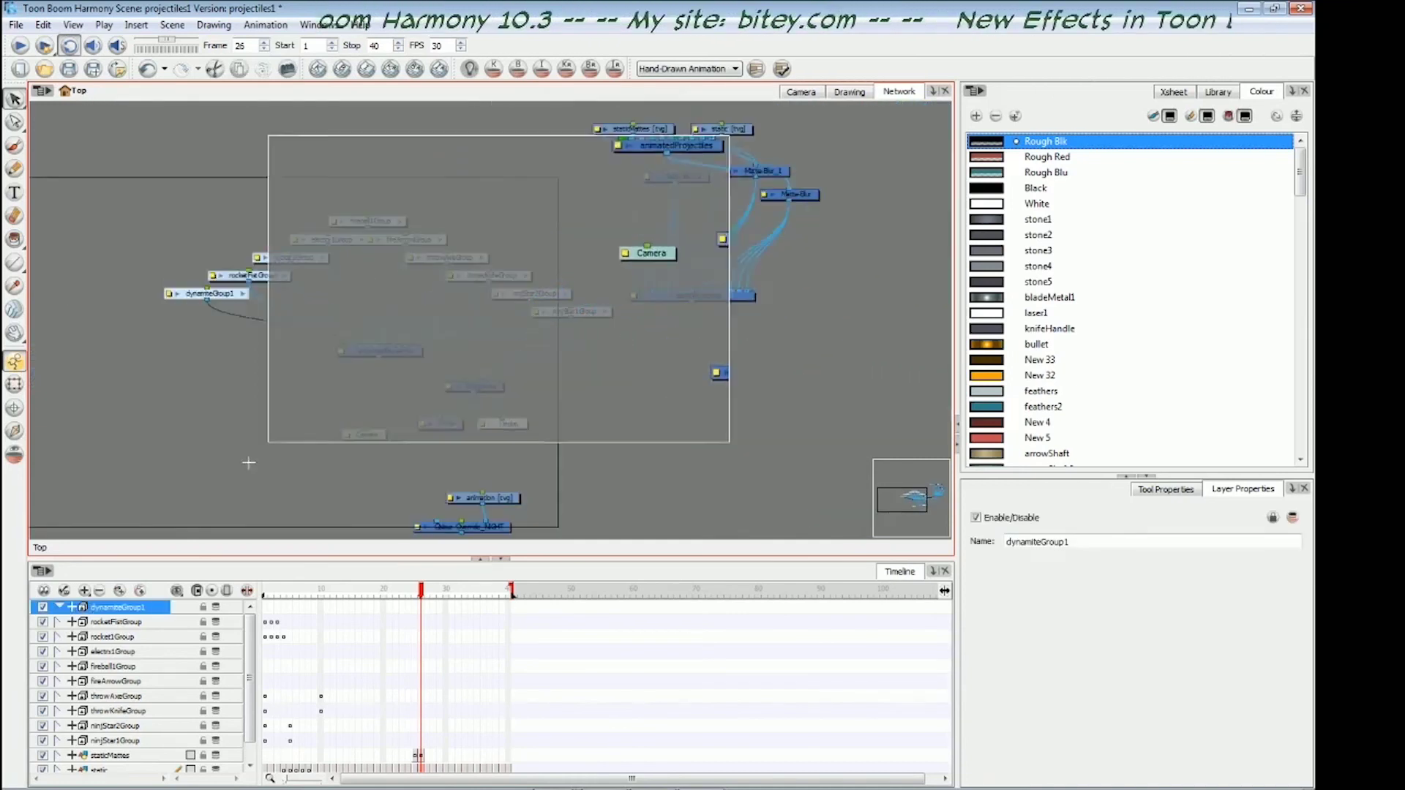
left_click(597, 394)
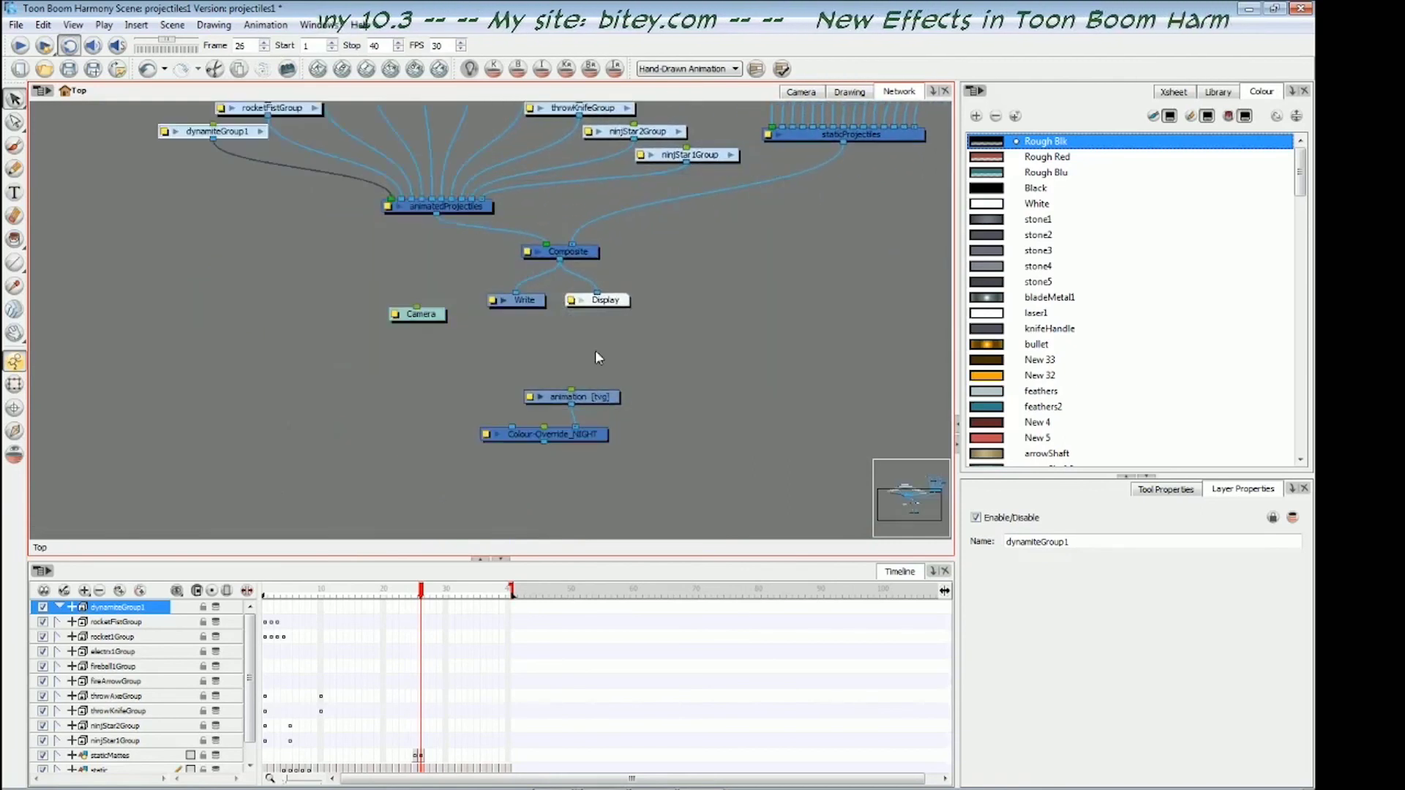
key("m")
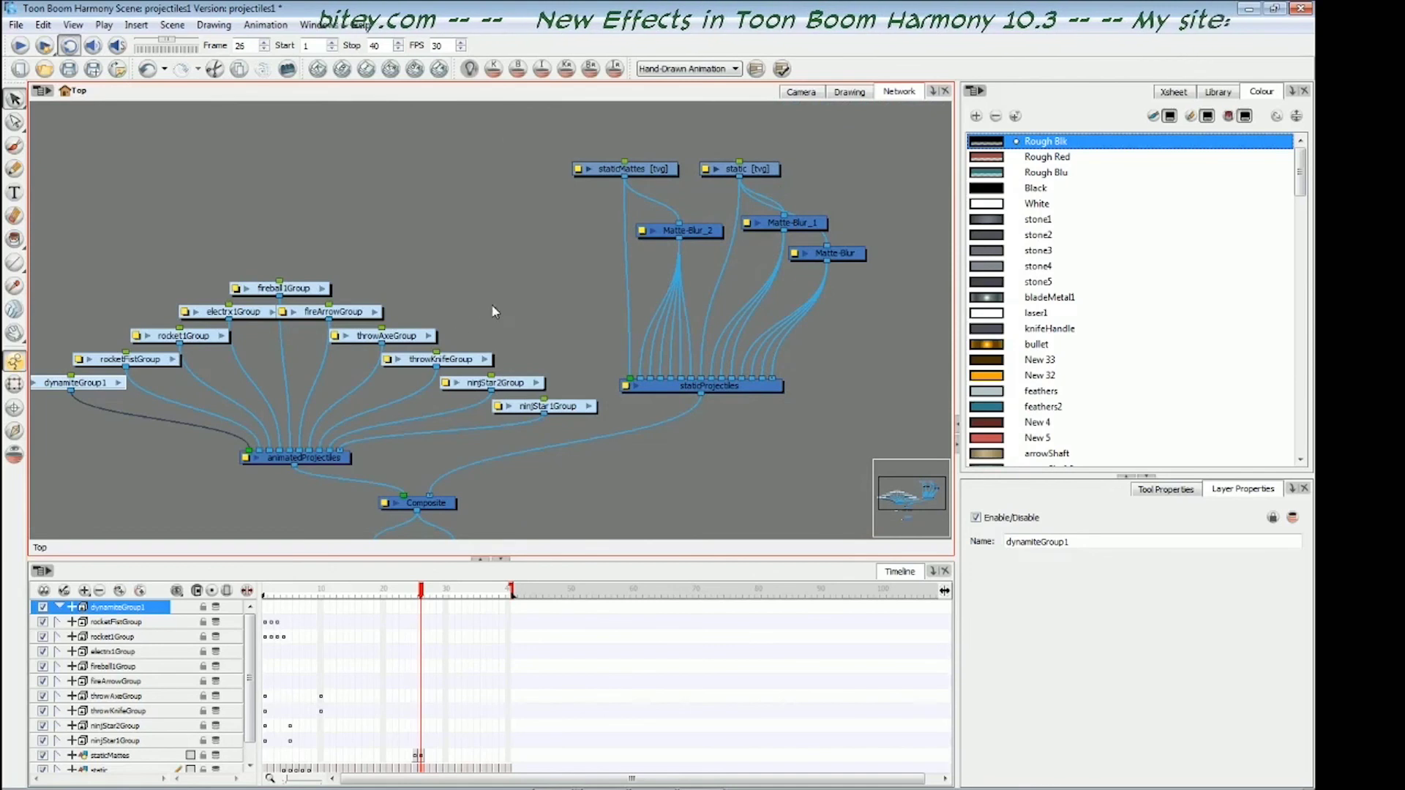
left_click_drag(531, 283, 270, 494)
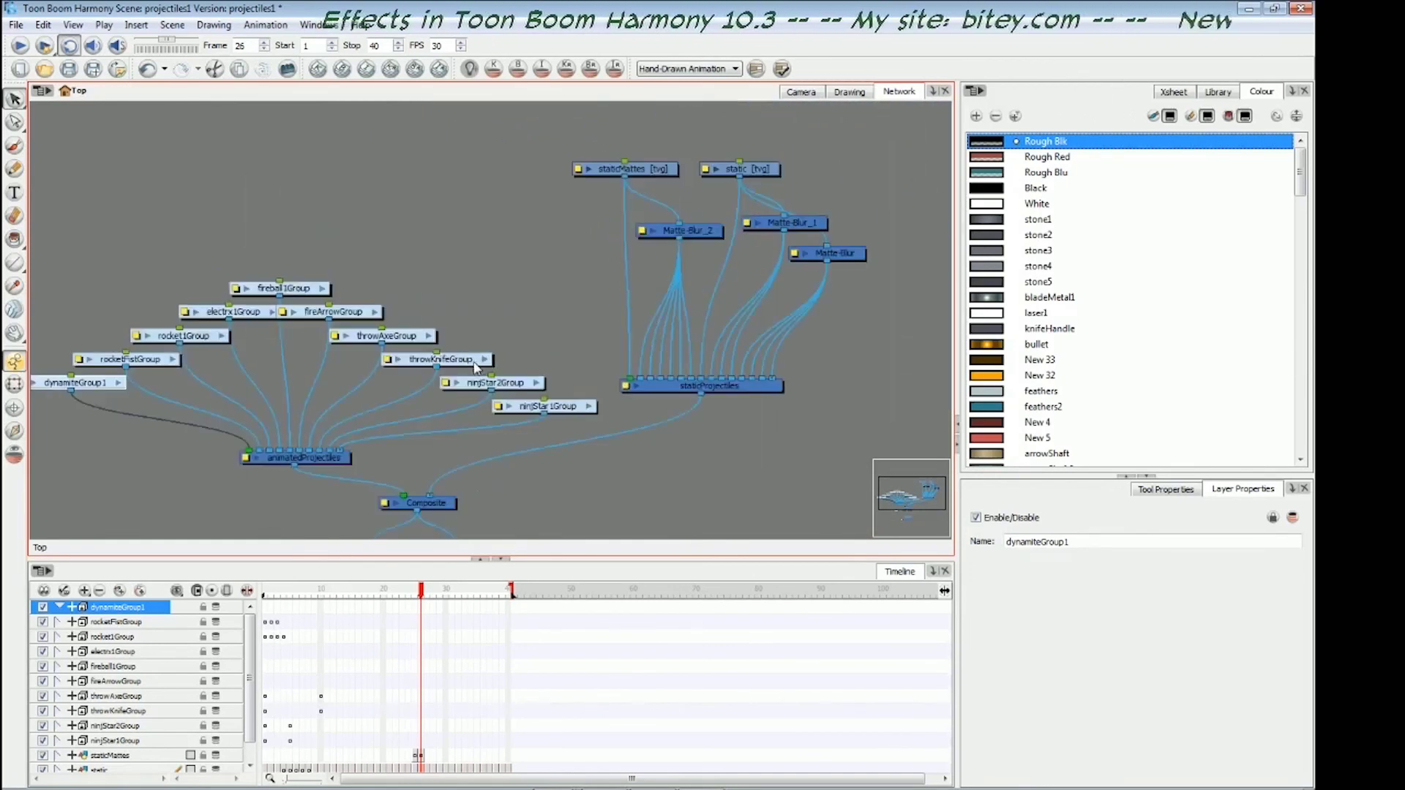
Set the network magnifier's Width Multiple preference to 3 and apply it
key("ctrl+u")
left_click_drag(432, 50, 412, 52)
left_click(392, 77)
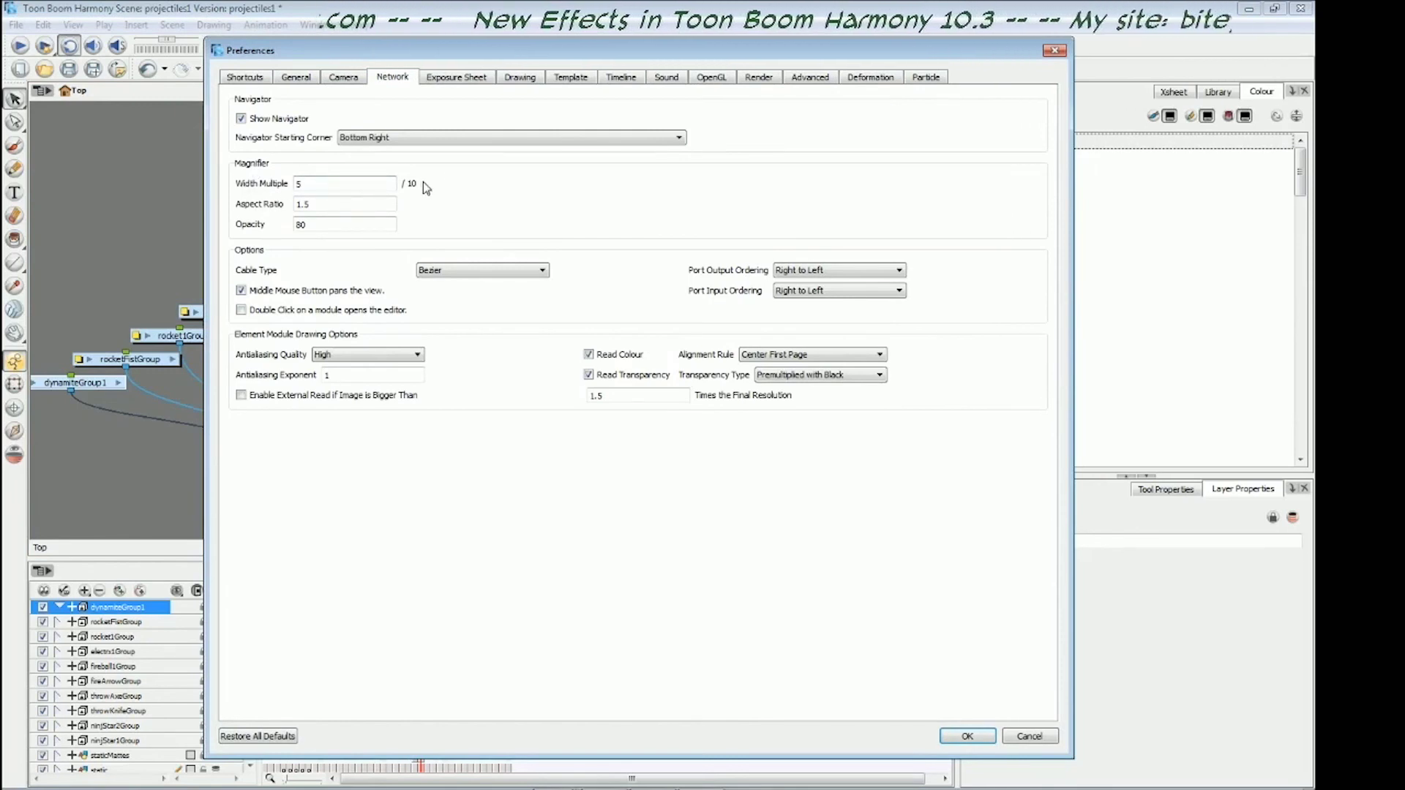
double_click(299, 183)
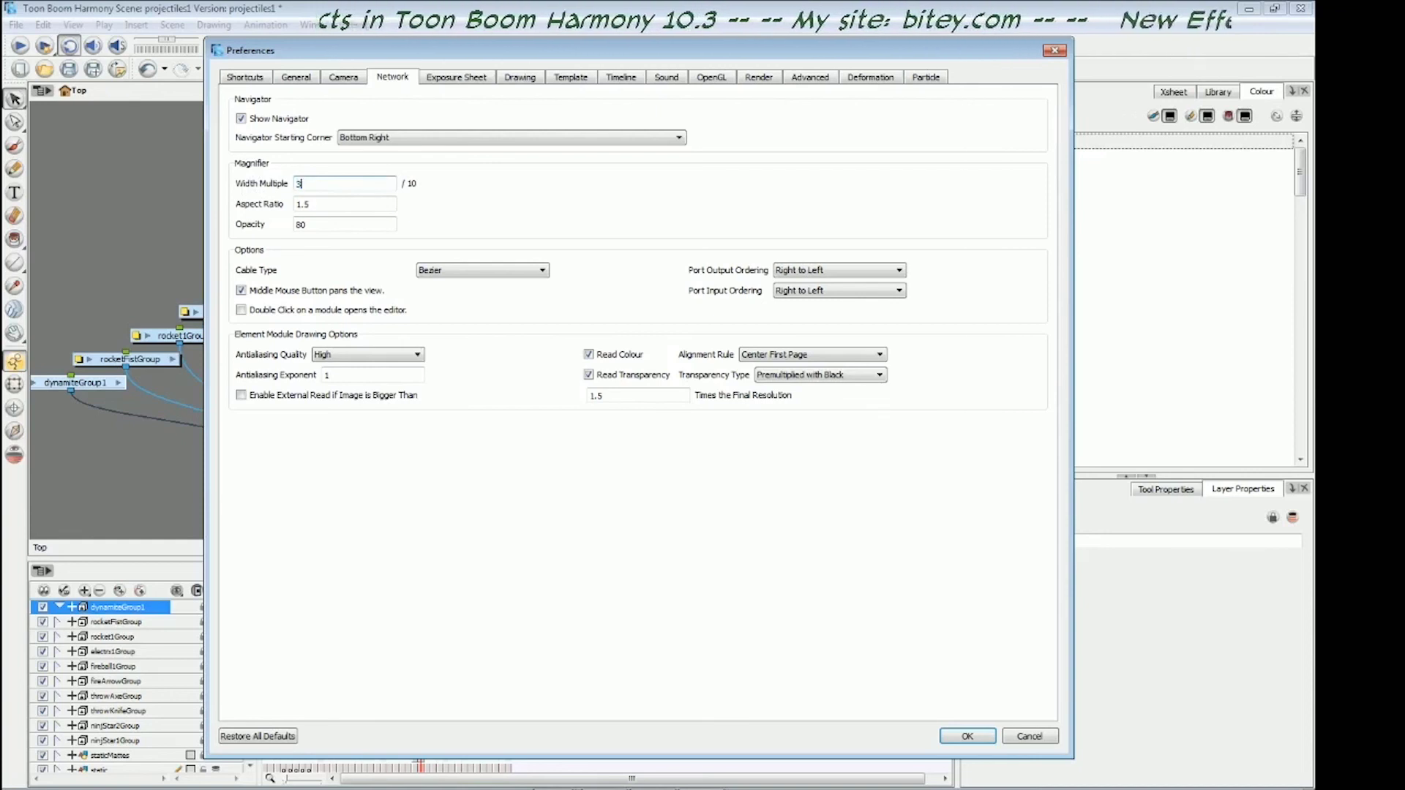
key("Return")
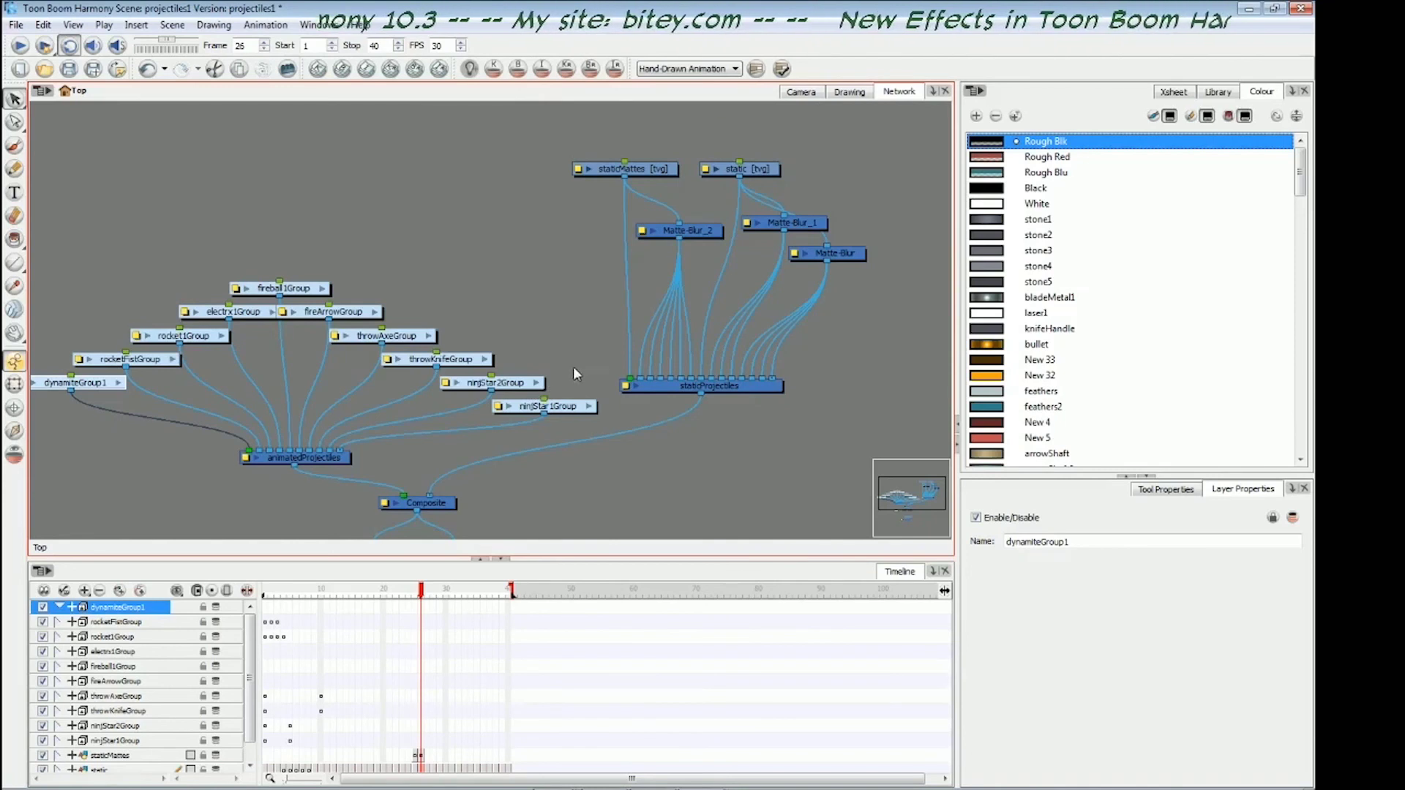
Jump repeatedly between distant areas of the projectile network with the smaller magnifier to show how it navigates
key("shift+z")
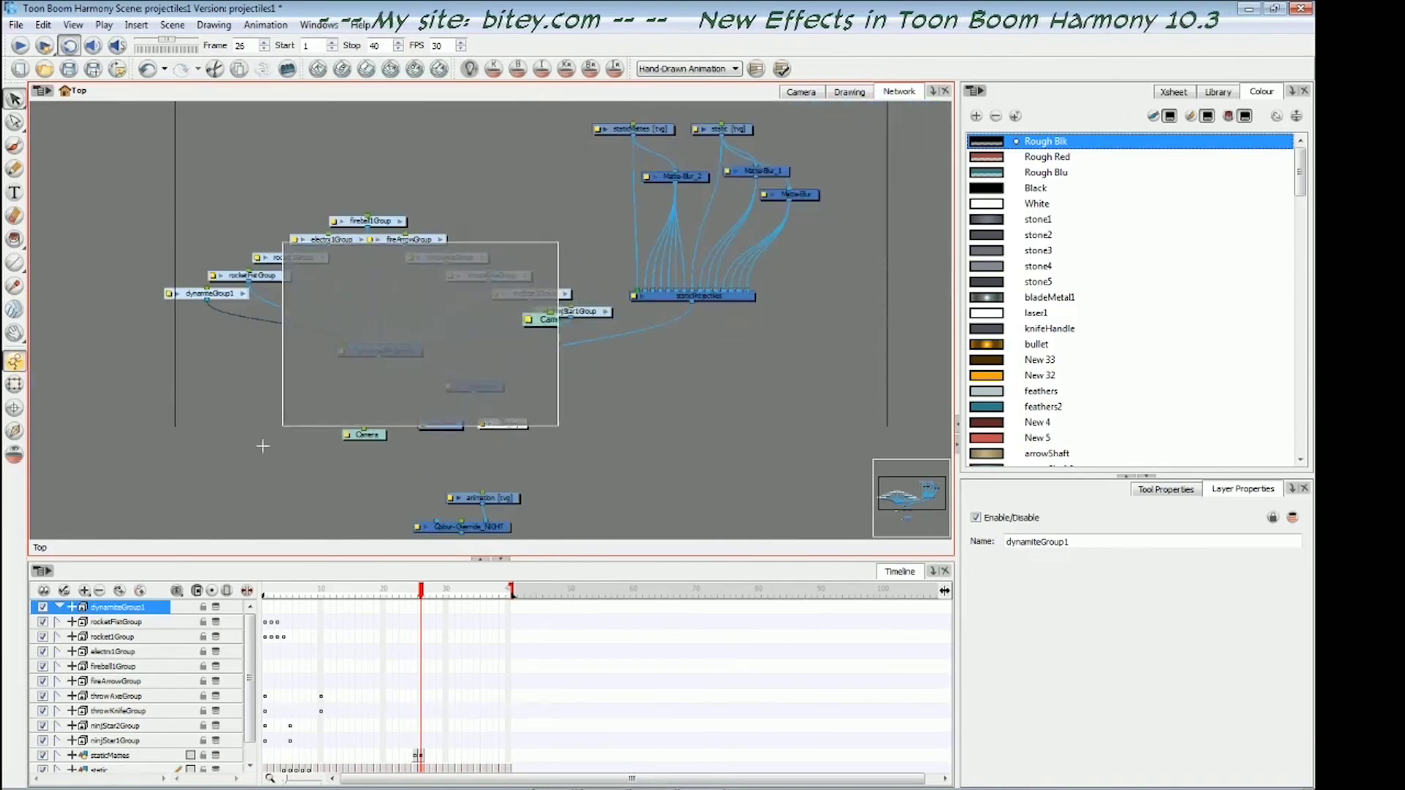
left_click(406, 308)
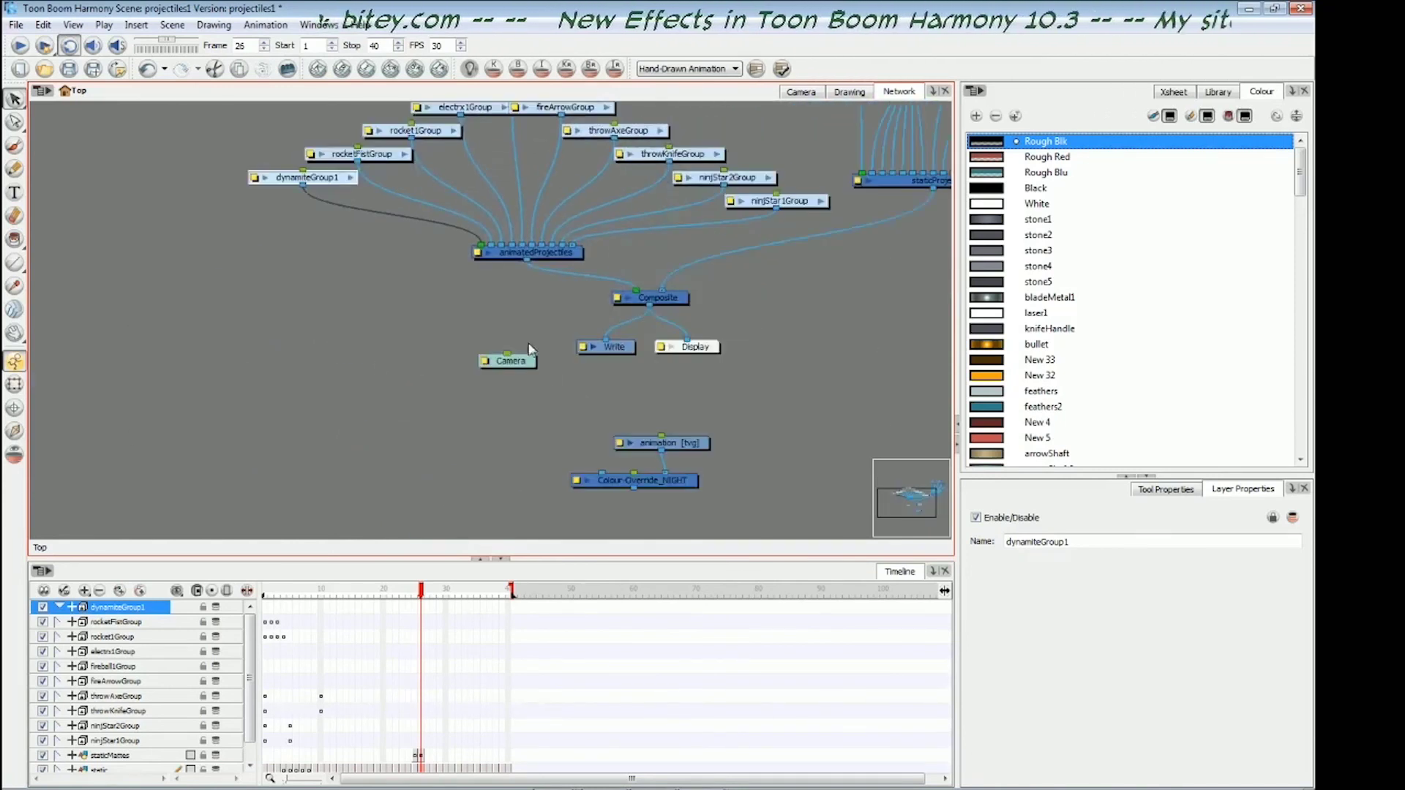
key("shift+z")
left_click(367, 367)
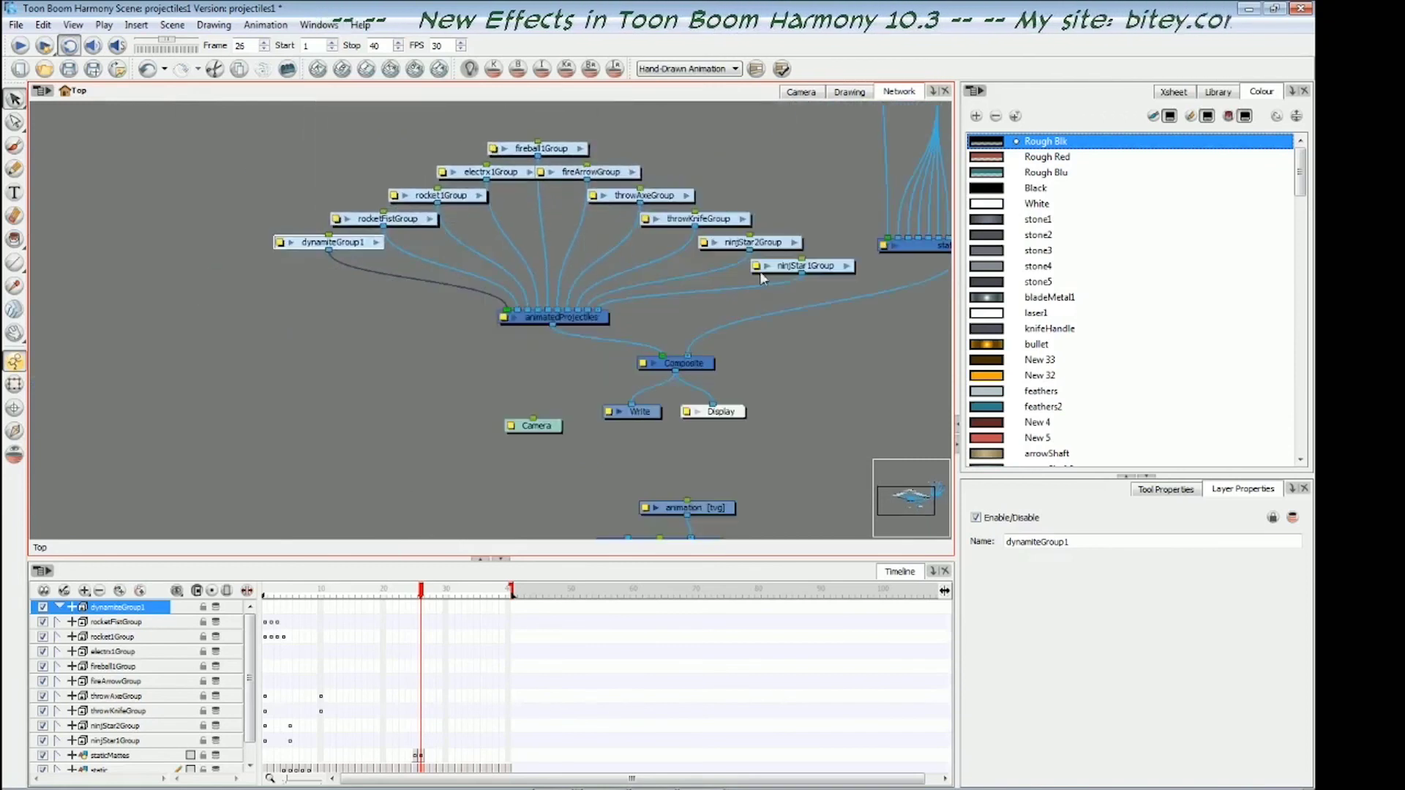
key("shift+z")
left_click(718, 196)
scroll(704, 247, "down", 2)
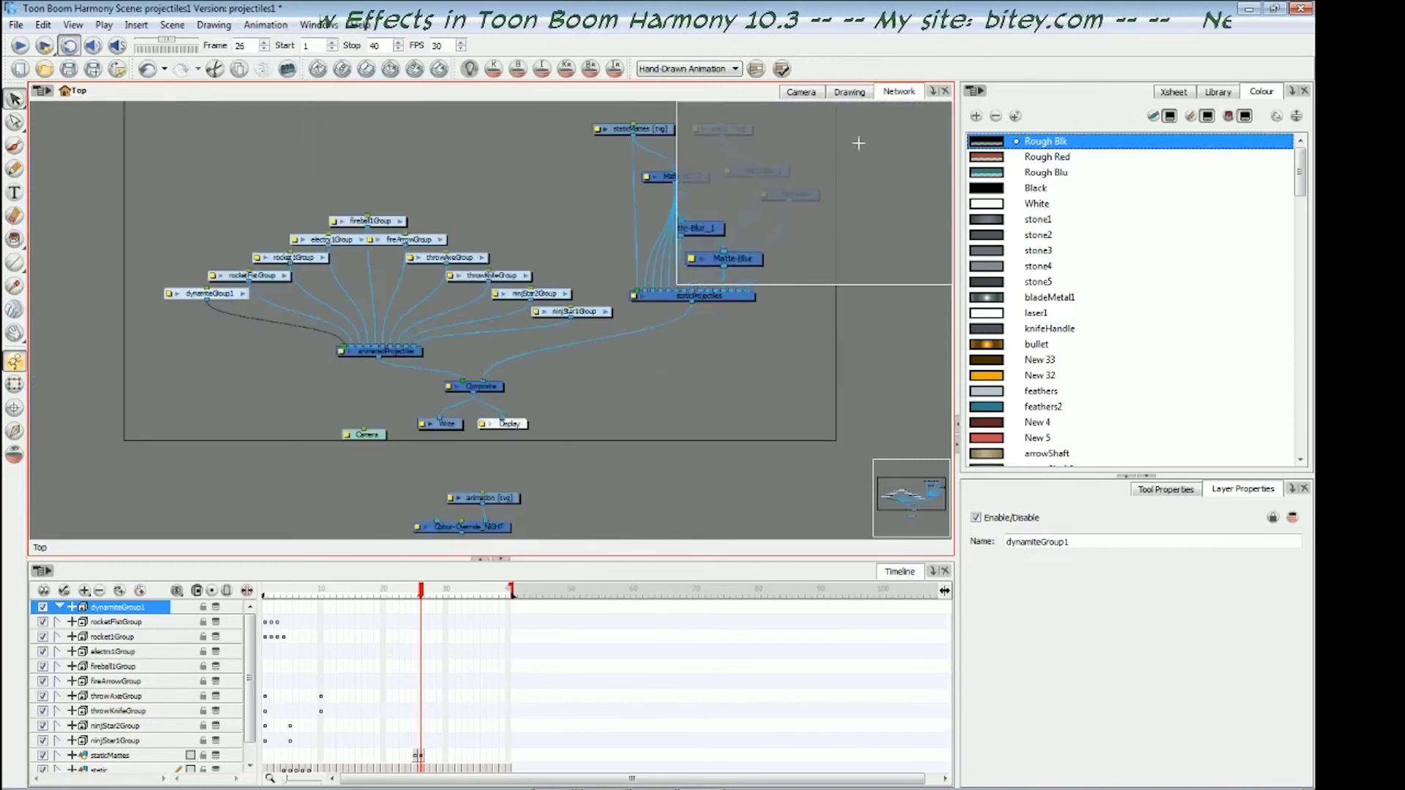
scroll(846, 147, "up", 2)
scroll(551, 379, "down", 2)
scroll(227, 475, "up", 2)
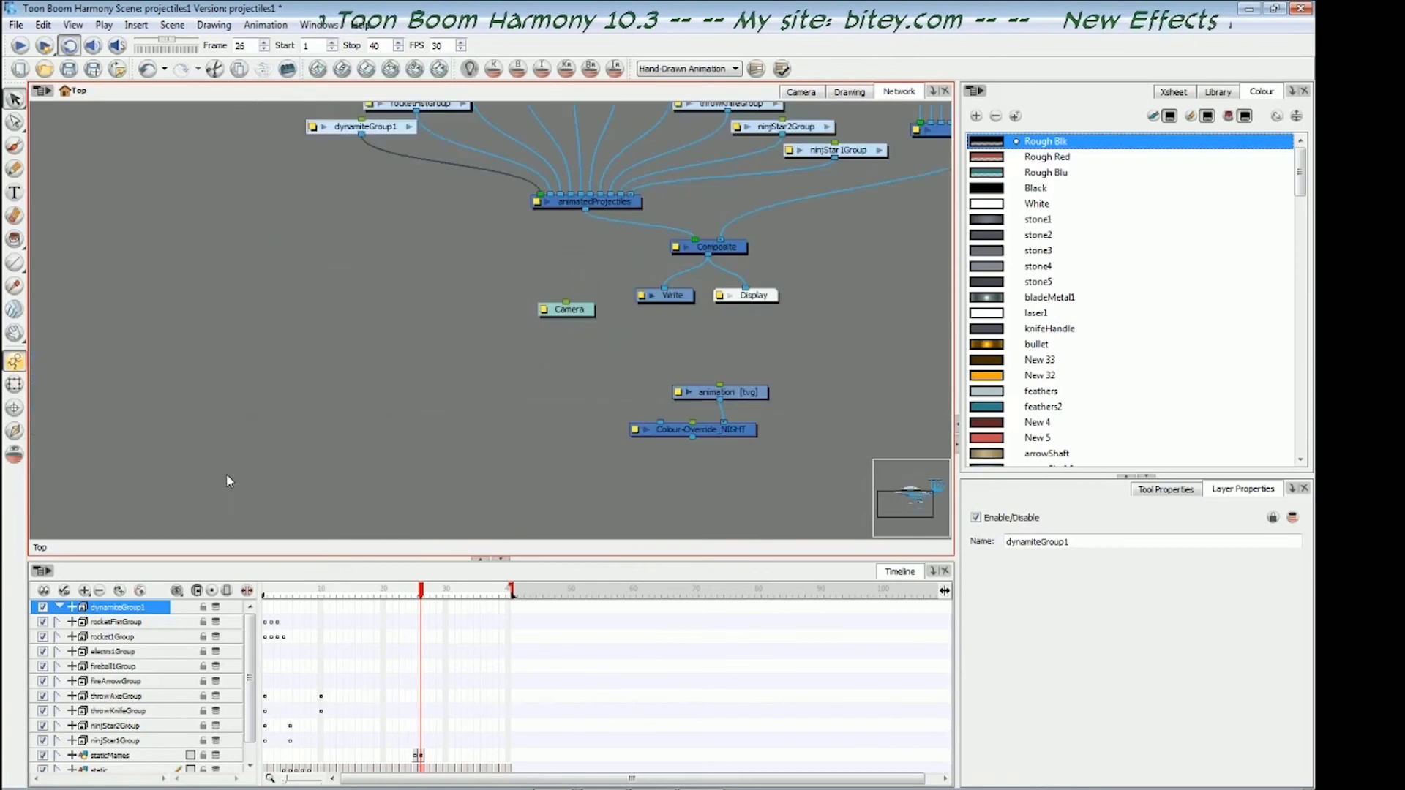
scroll(583, 355, "down", 2)
scroll(445, 417, "up", 2)
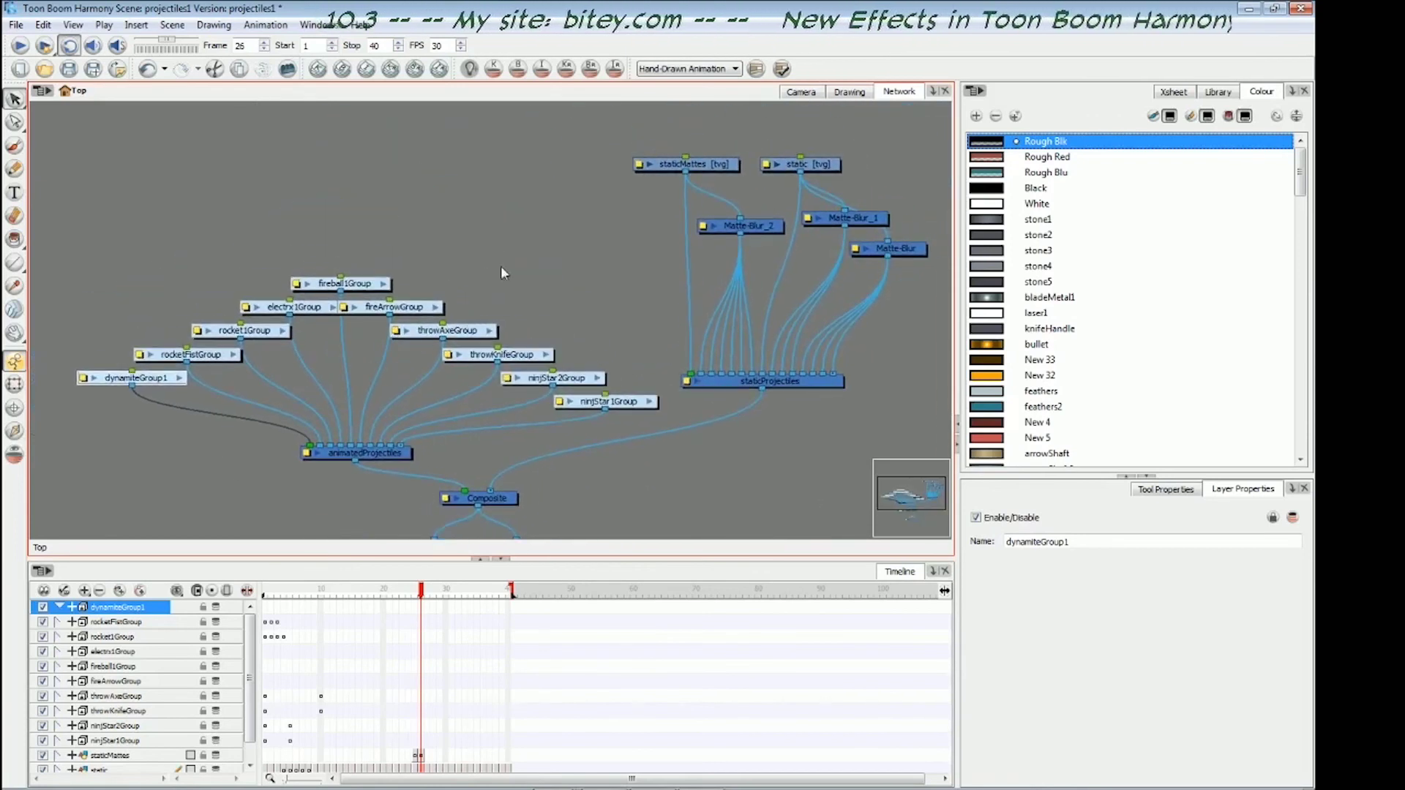
Select the staticMattes module, and use the network magnifier to jump to the Composite and select it
left_click(701, 168)
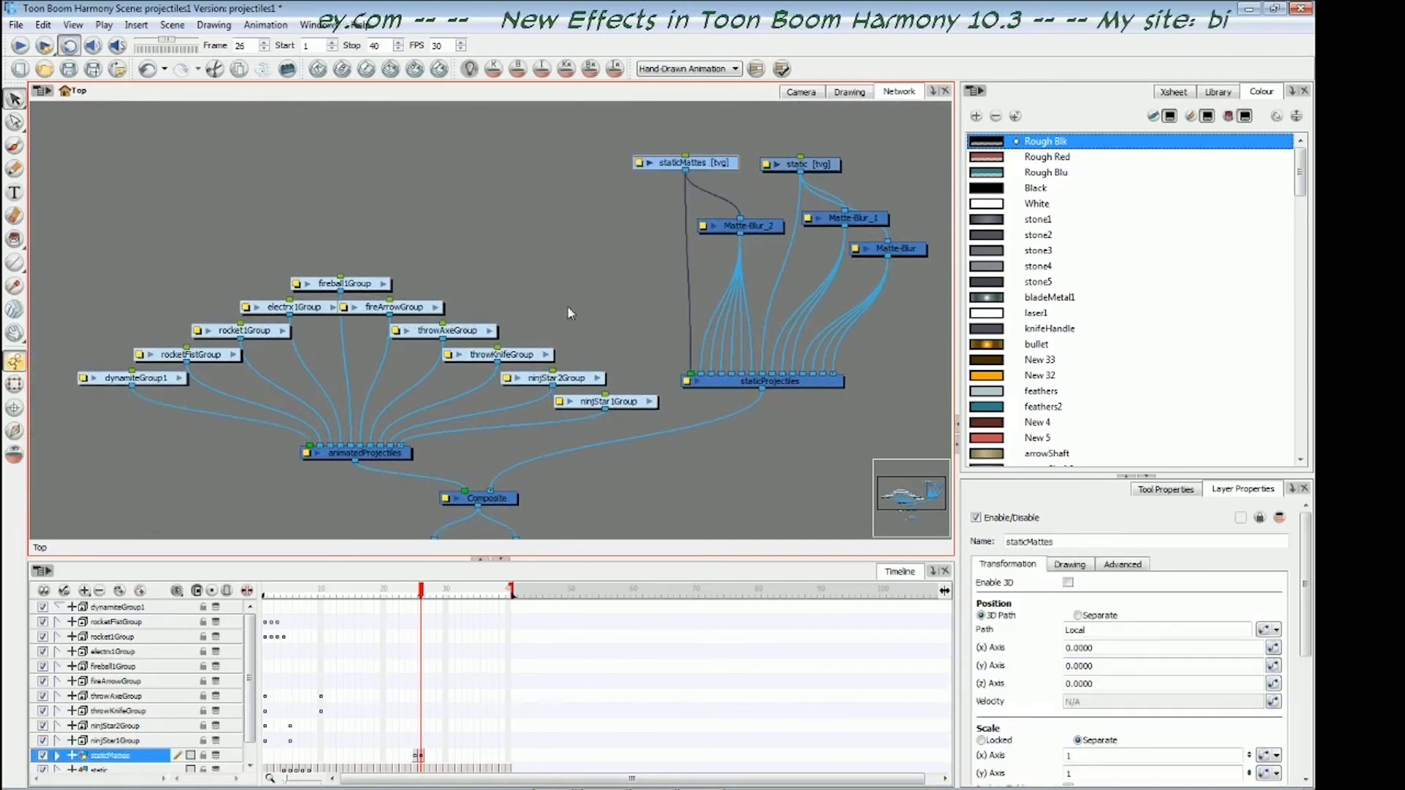
scroll(566, 309, "down", 2)
scroll(495, 408, "up", 2)
left_click(481, 423)
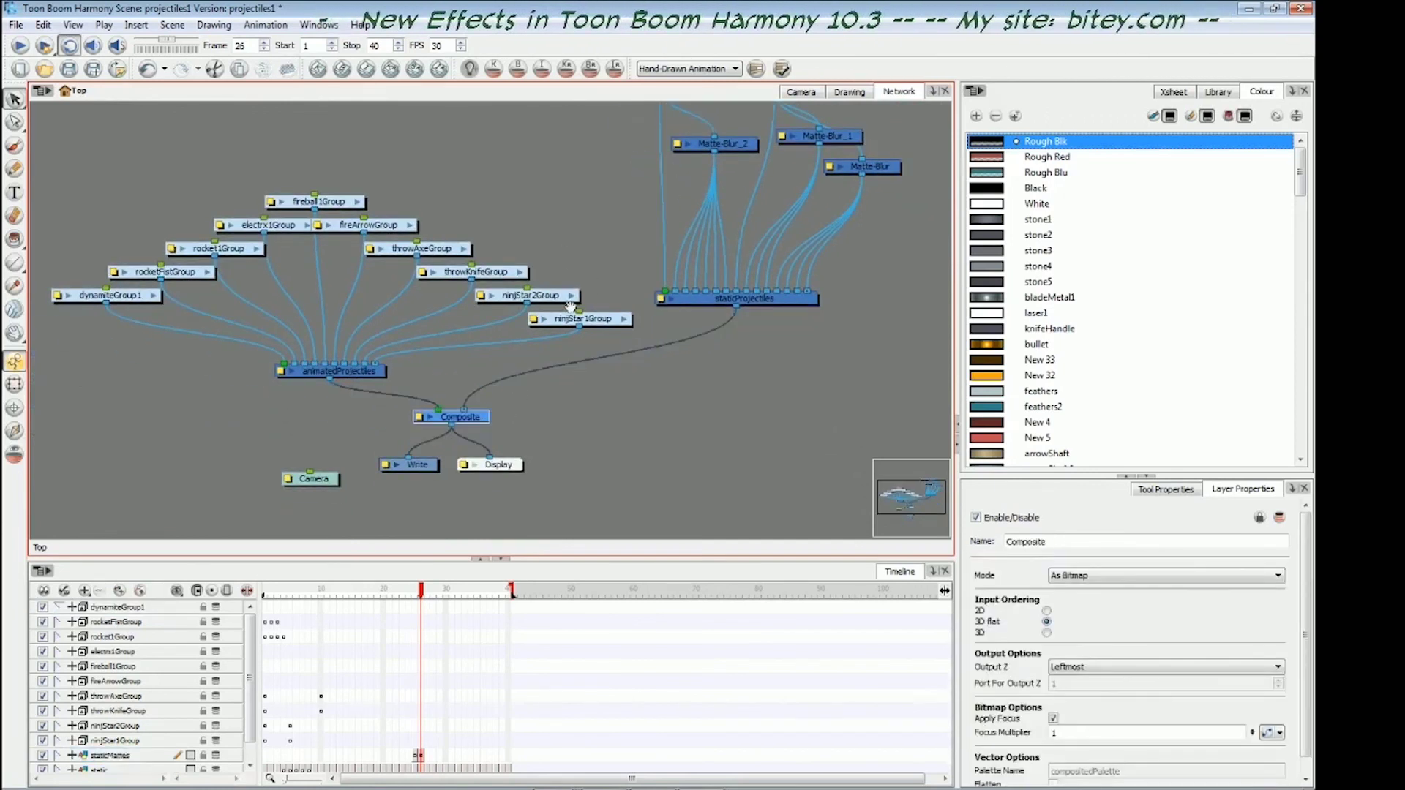
Reach the Matte-Blur module with the network magnifier and move it farther to the right of Matte-Blur_1
scroll(483, 417, "down", 2)
scroll(712, 211, "up", 2)
left_click_drag(777, 255, 835, 243)
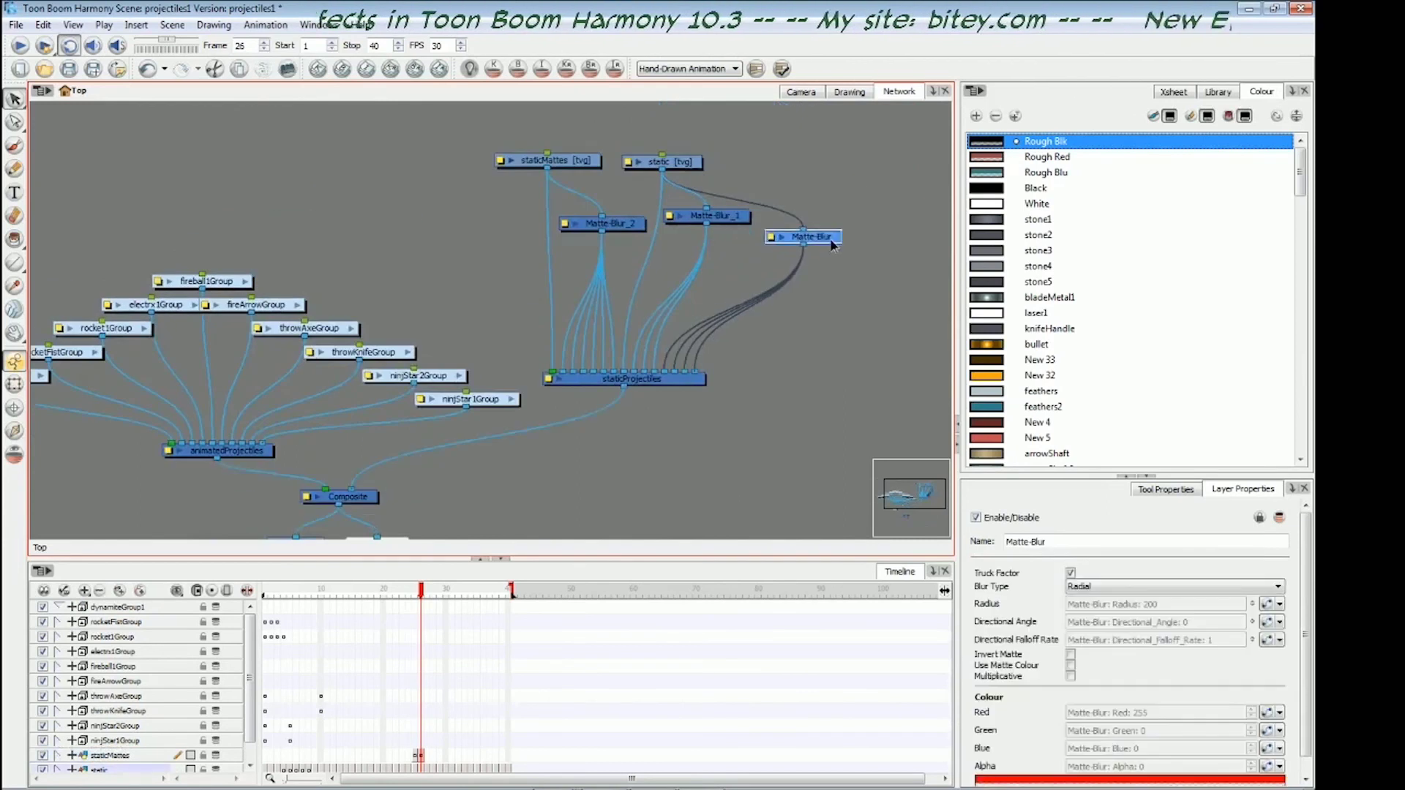
left_click_drag(776, 329, 715, 336)
left_click_drag(521, 410, 577, 389)
left_click_drag(425, 481, 602, 397)
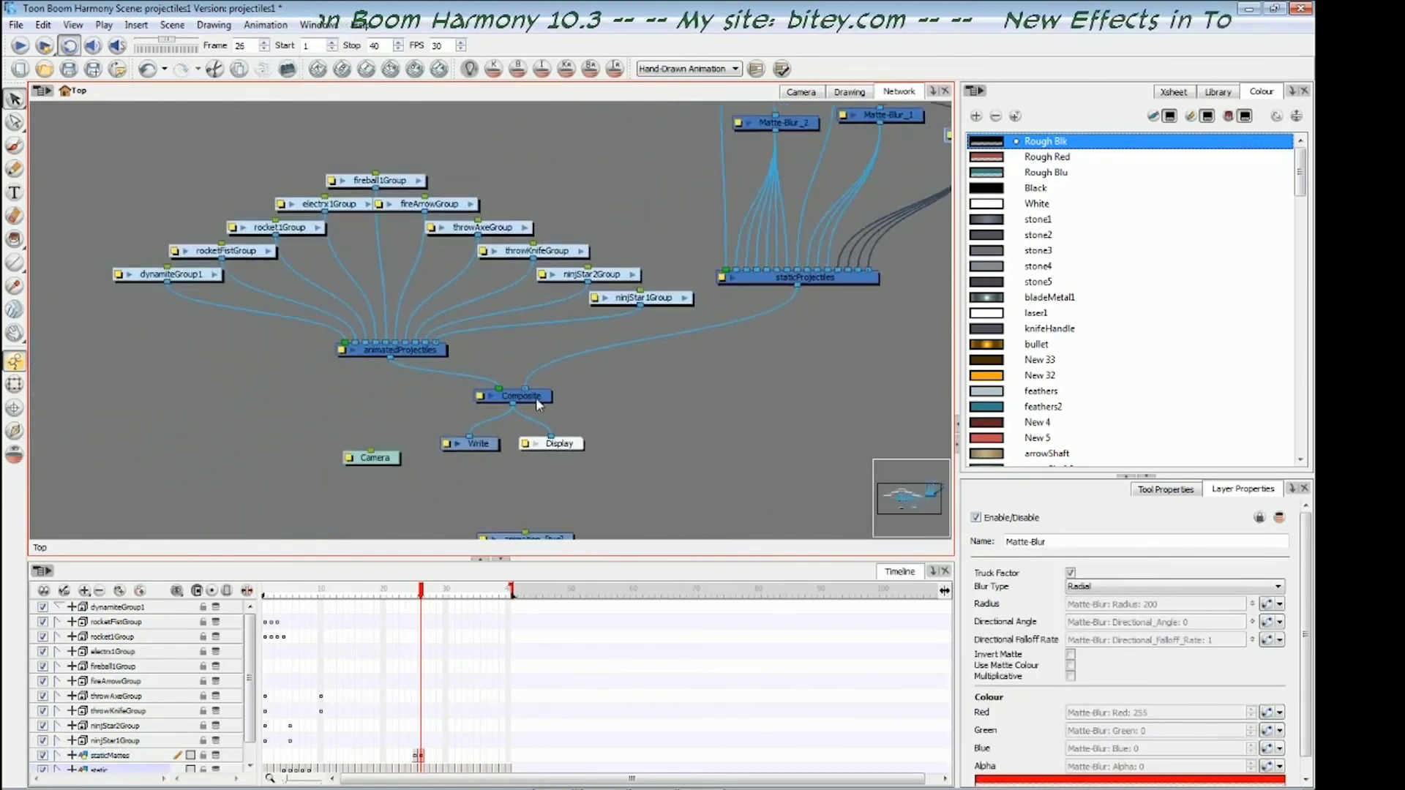
Deselect Matte-Blur and browse the network between staticProjectiles, the animated groups and the Composite
scroll(538, 402, "down", 2)
scroll(765, 251, "up", 2)
left_click(770, 297)
left_click_drag(769, 296, 732, 326)
left_click_drag(701, 276, 623, 316)
left_click_drag(782, 320, 668, 439)
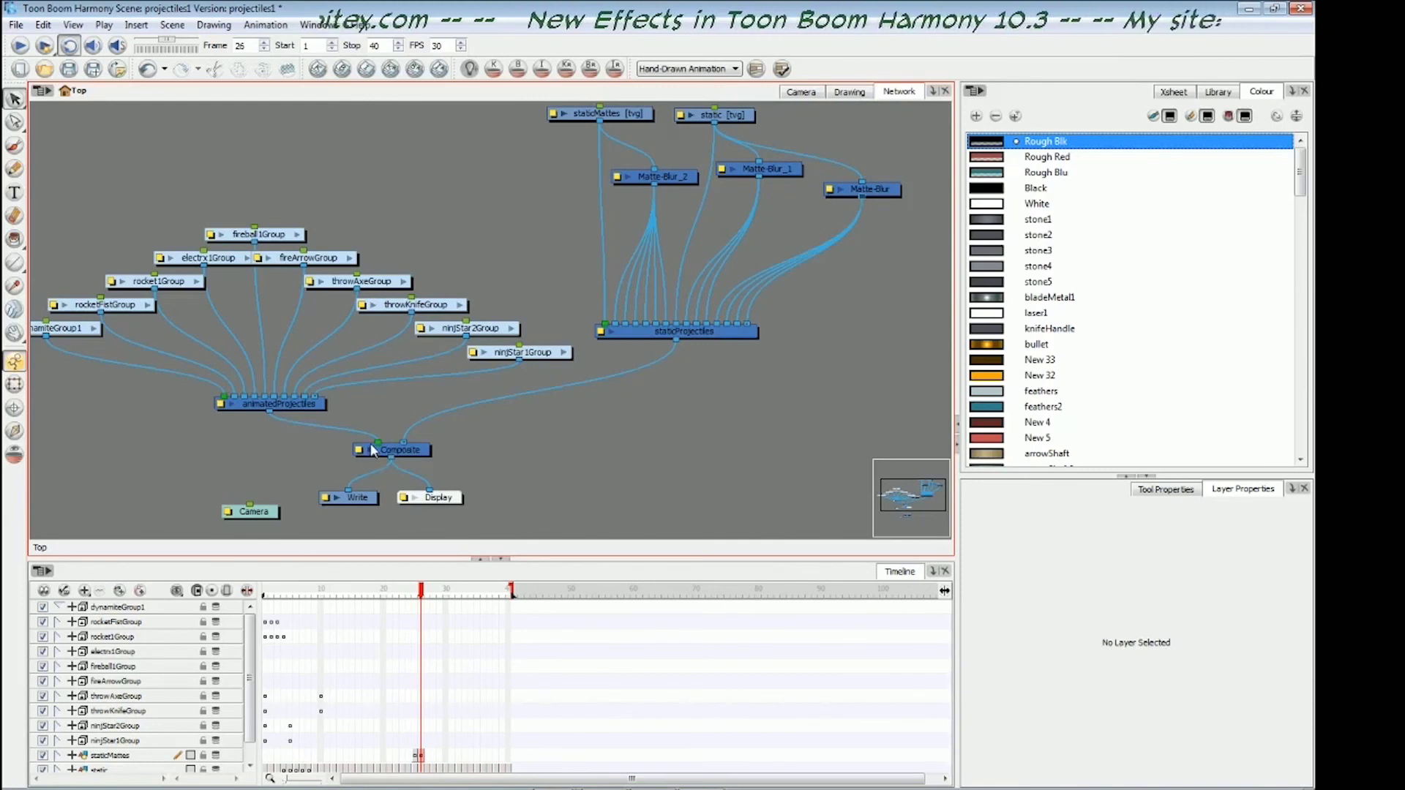
left_click_drag(372, 444, 387, 447)
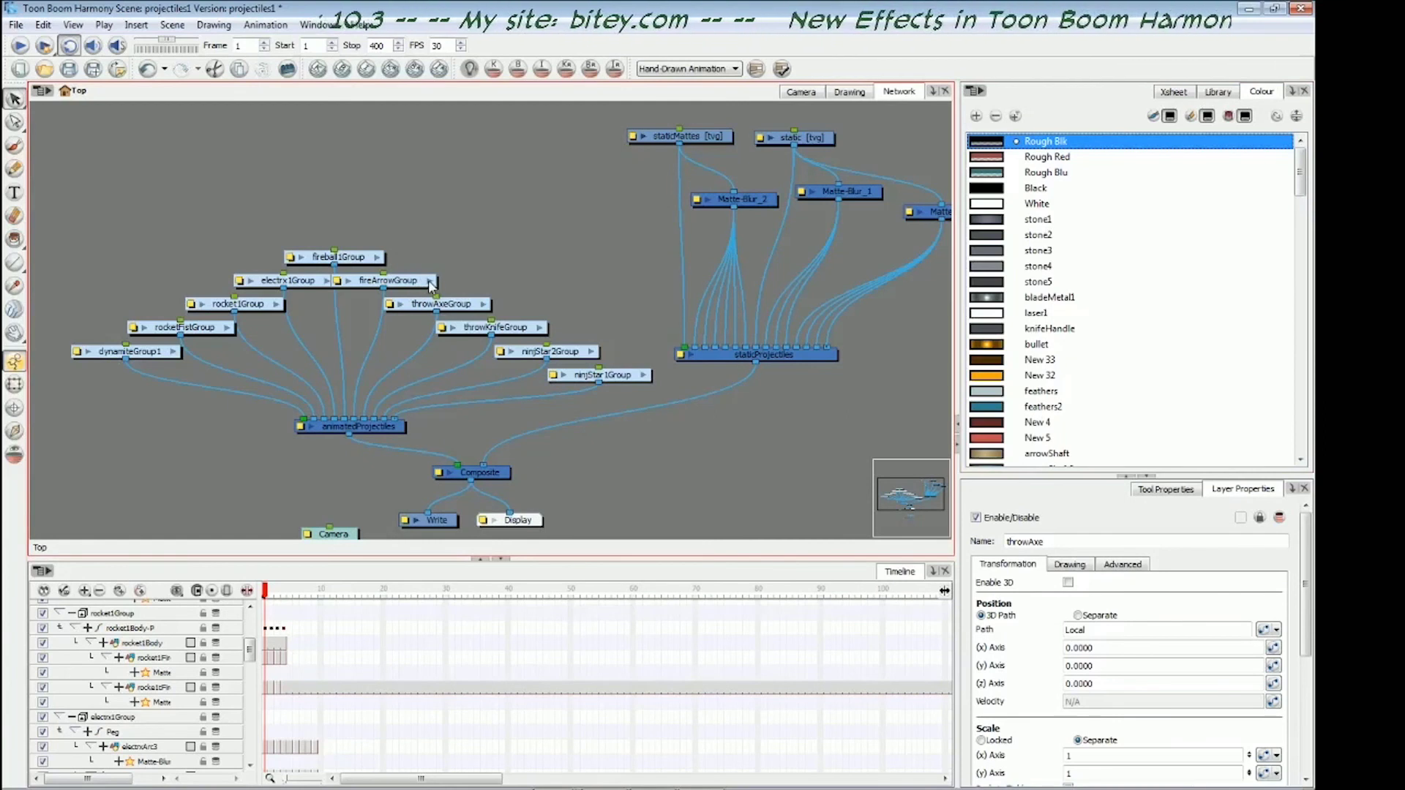
Inspect the contents of individual groups such as fireArrowGroup and throwKnifeGroup, and return to the top-level network
left_click(431, 281)
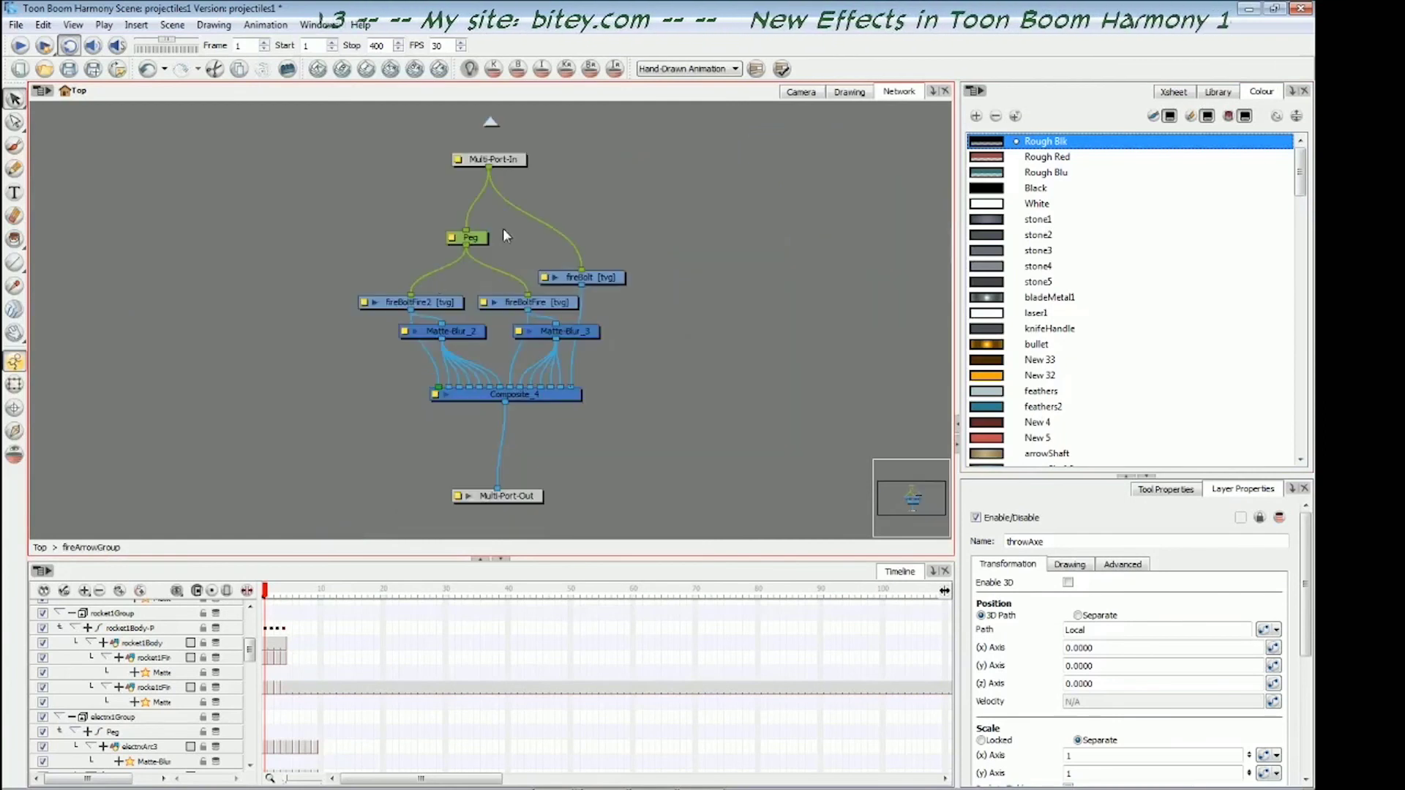
left_click(491, 124)
left_click(646, 375)
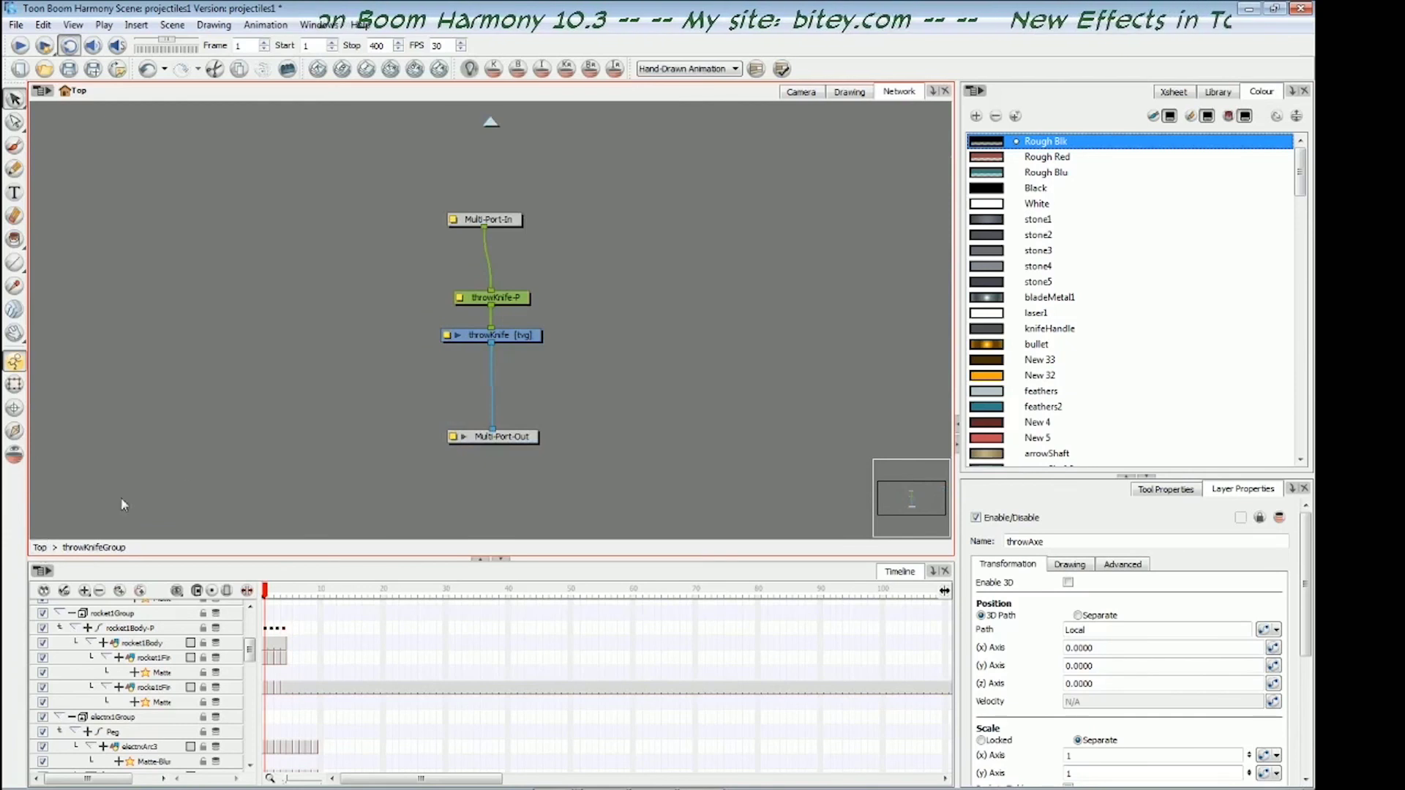
left_click(491, 124)
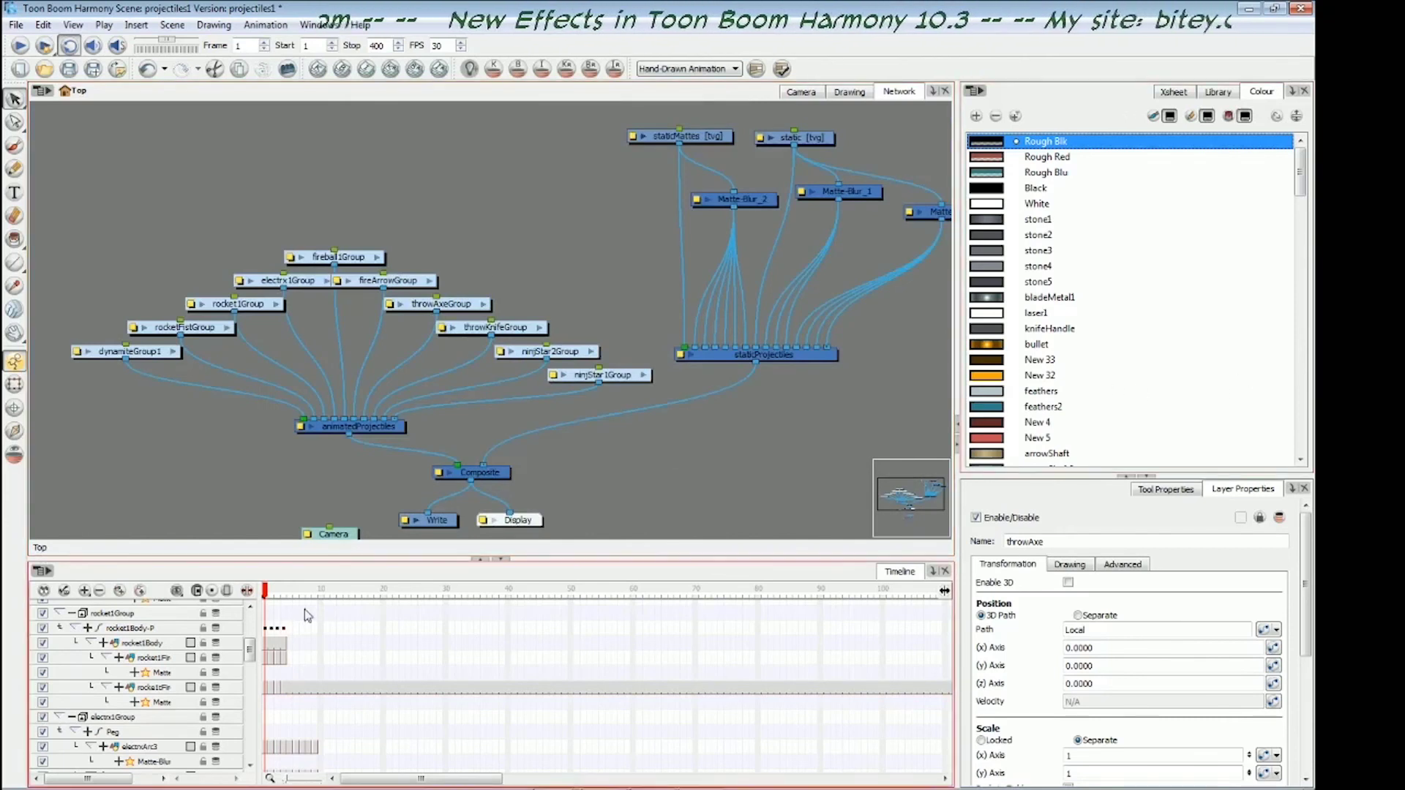
Examine the timeline's expanded layers and frames by panning through it in both directions, from dynamiteGroup1 down and back
left_click_drag(250, 656, 253, 629)
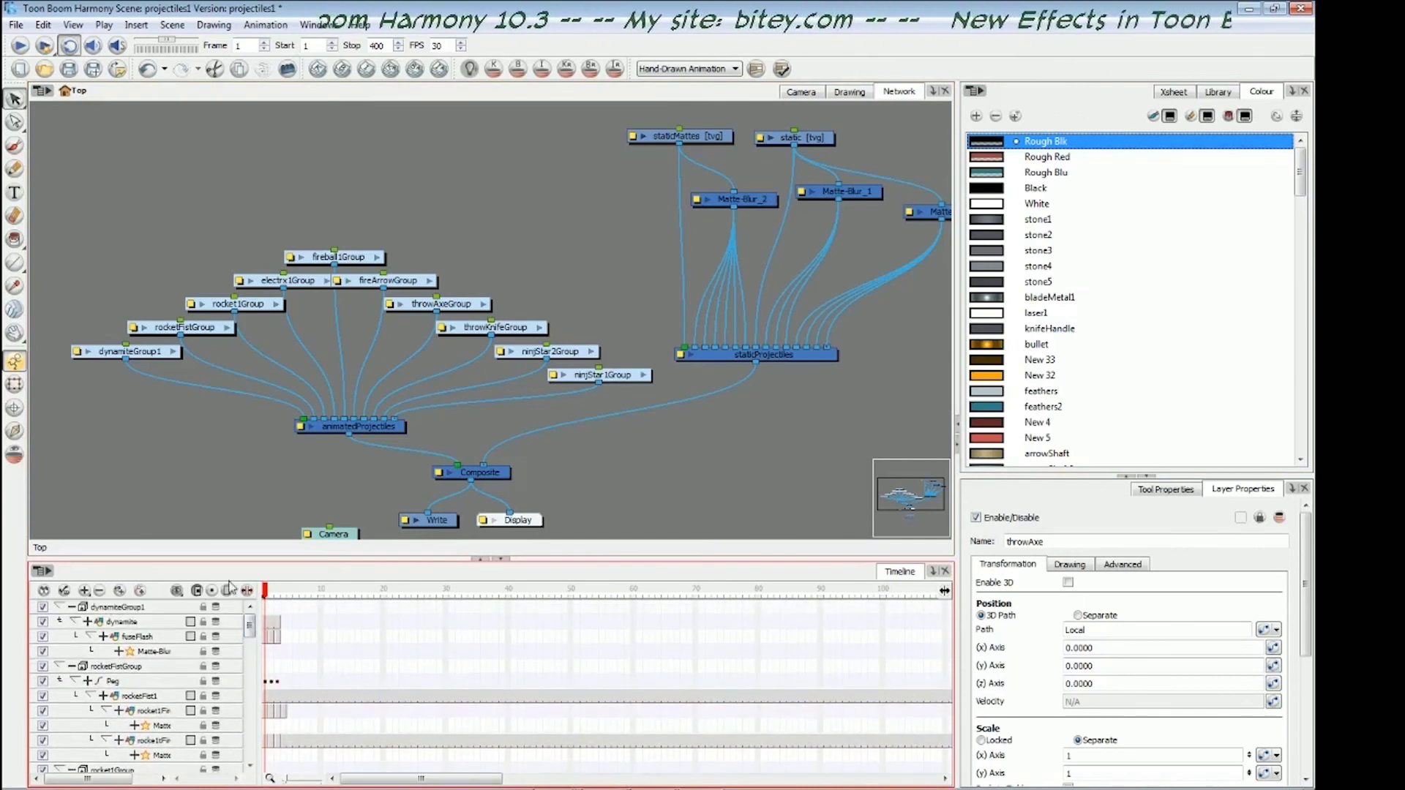
scroll(362, 695, "down", 5)
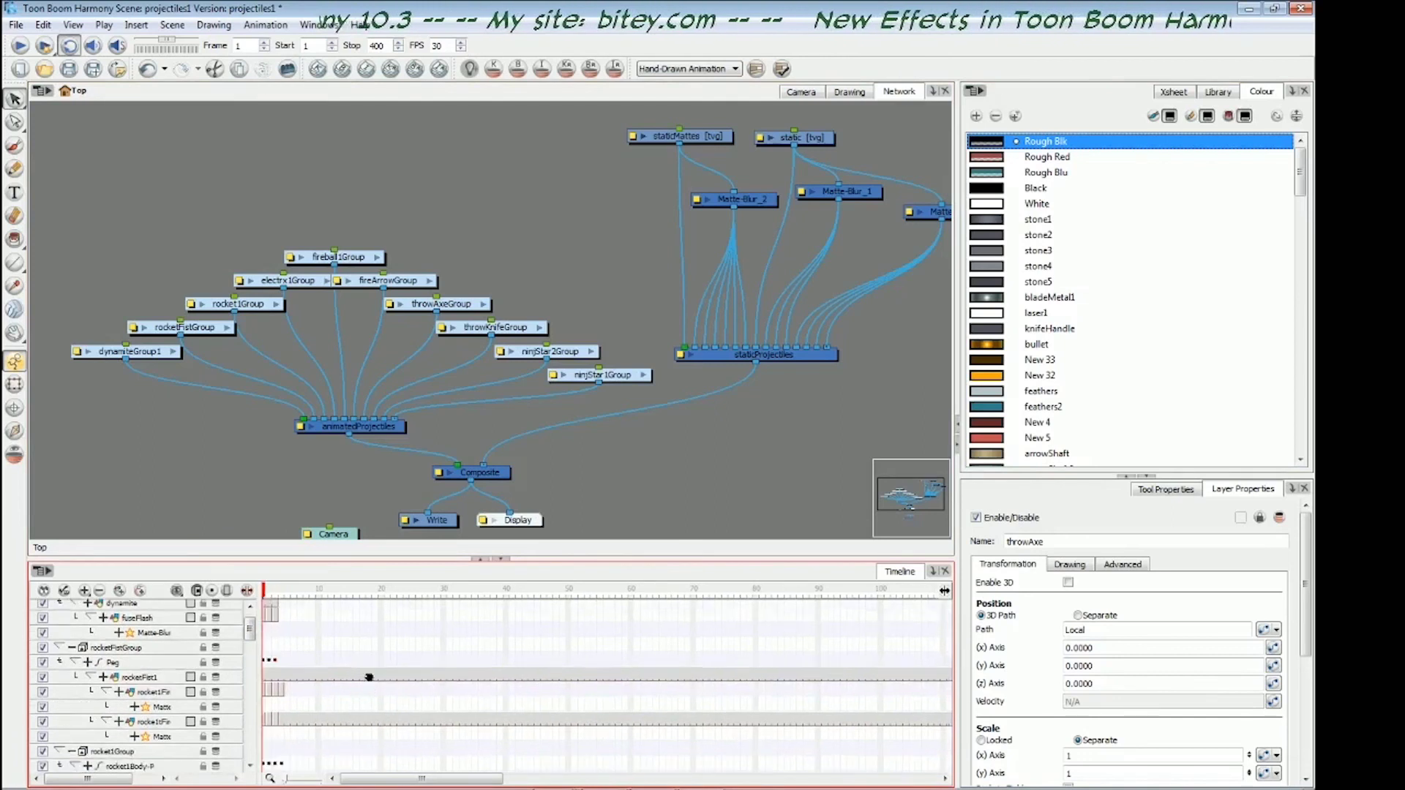
scroll(512, 703, "down", 6)
scroll(350, 726, "right", 3)
scroll(402, 693, "right", 5)
scroll(631, 662, "up", 4)
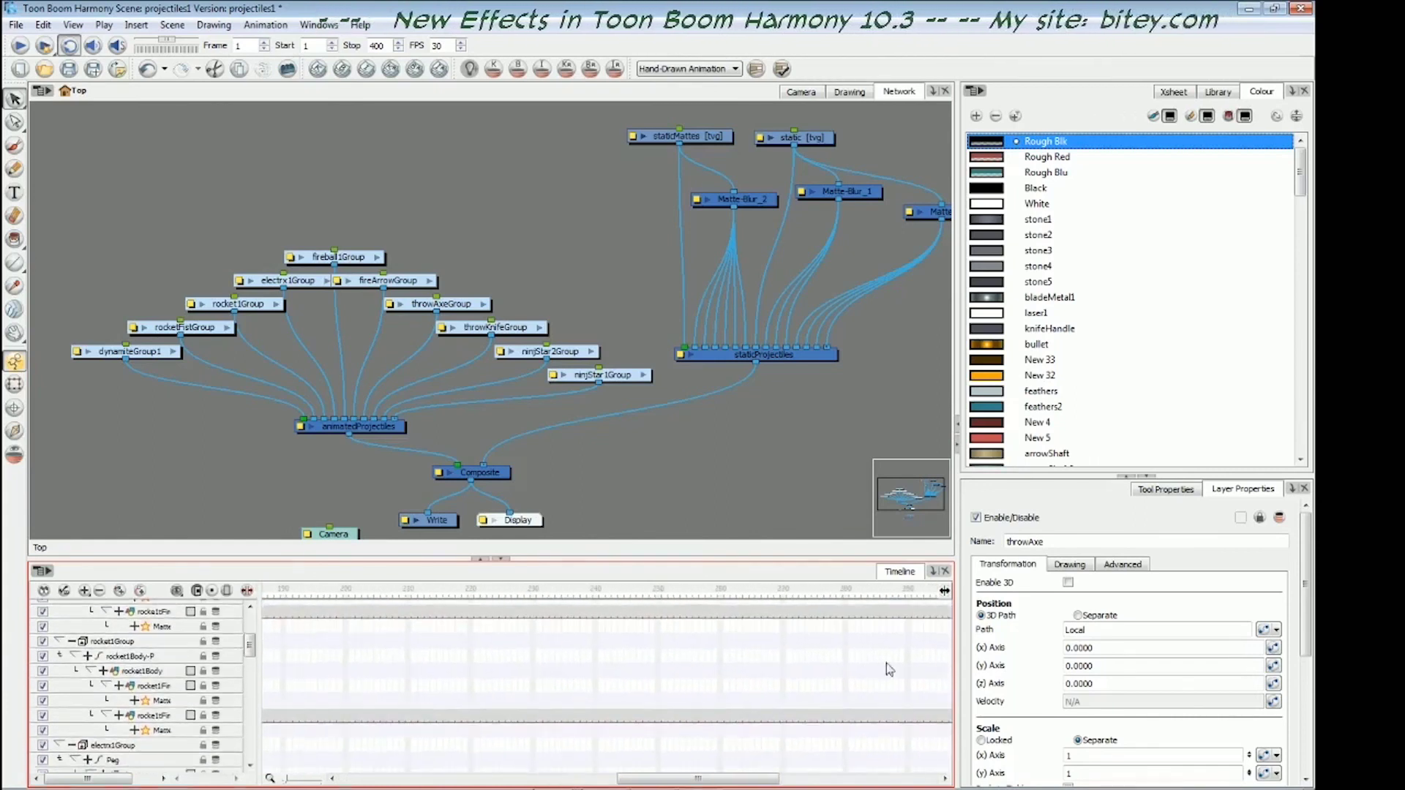
scroll(702, 668, "left", 10)
scroll(439, 688, "down", 10)
scroll(390, 675, "up", 10)
scroll(371, 658, "up", 5)
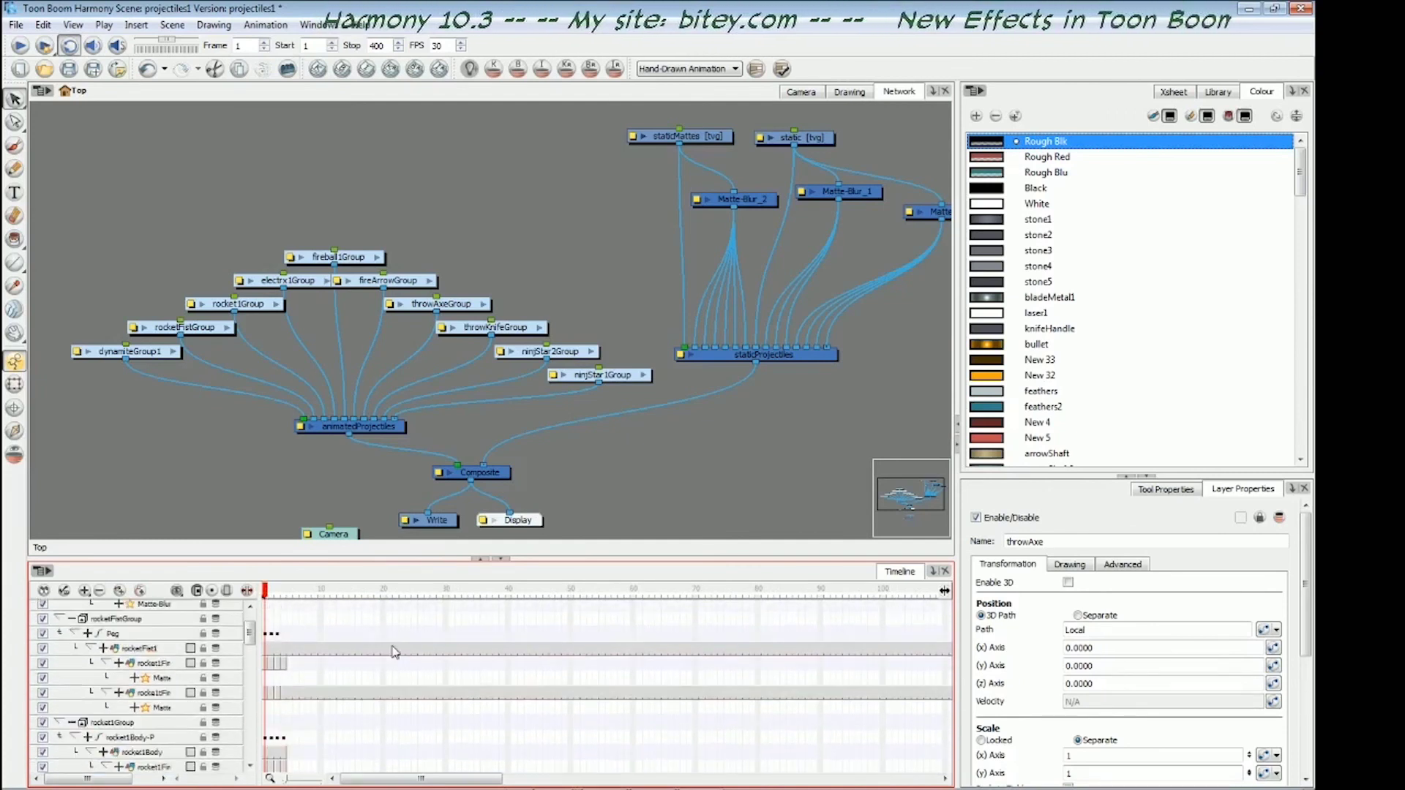